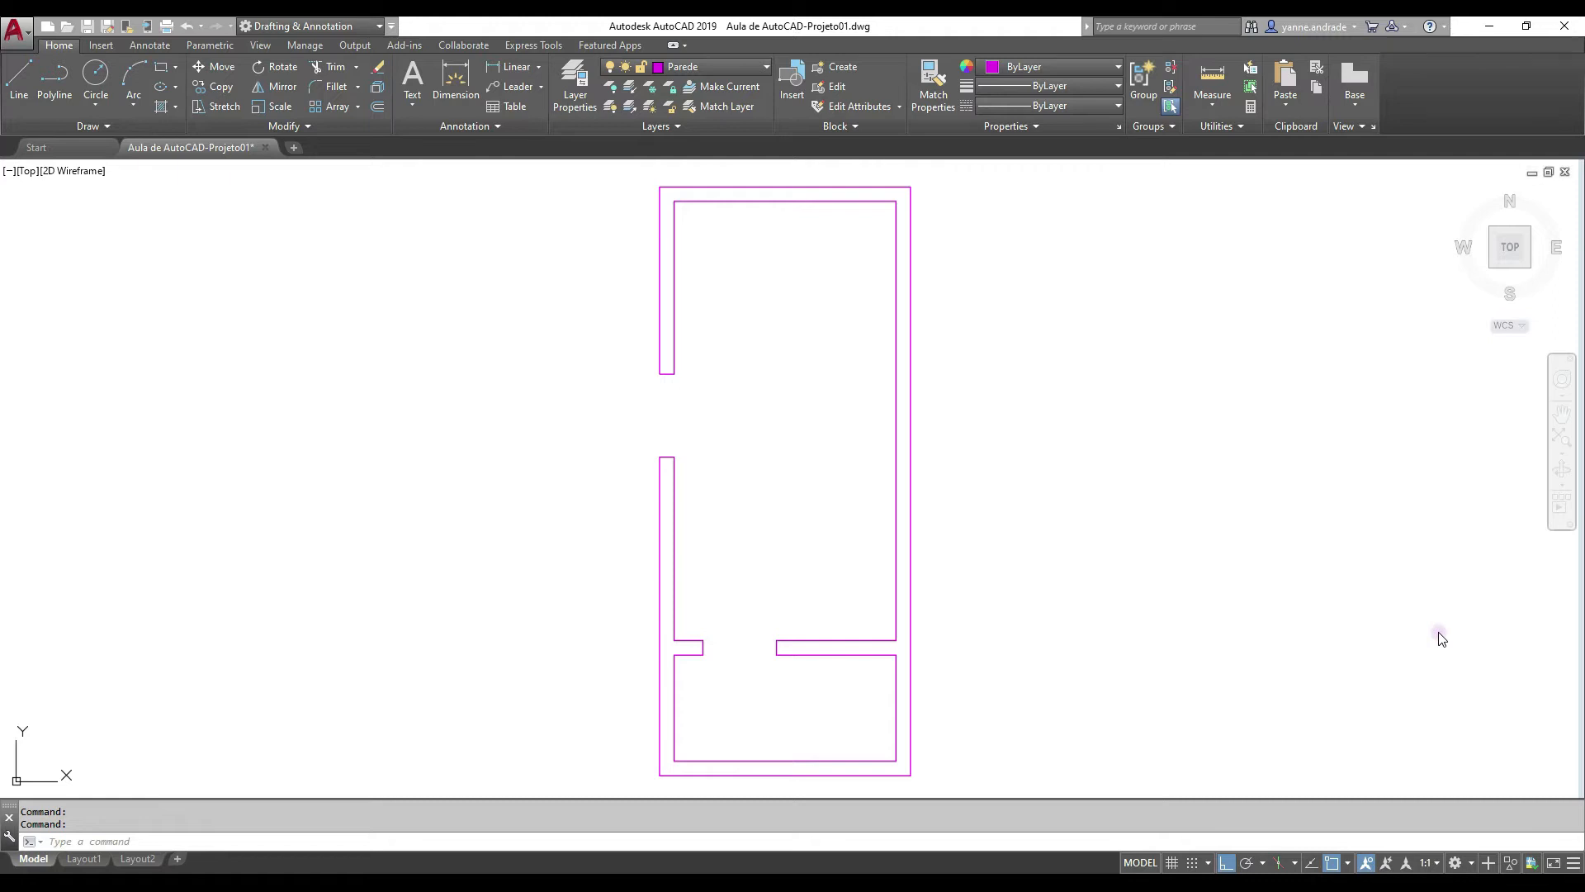
Draw a horizontal construction line (XLINE) through the inner face of the upper wall
type("l")
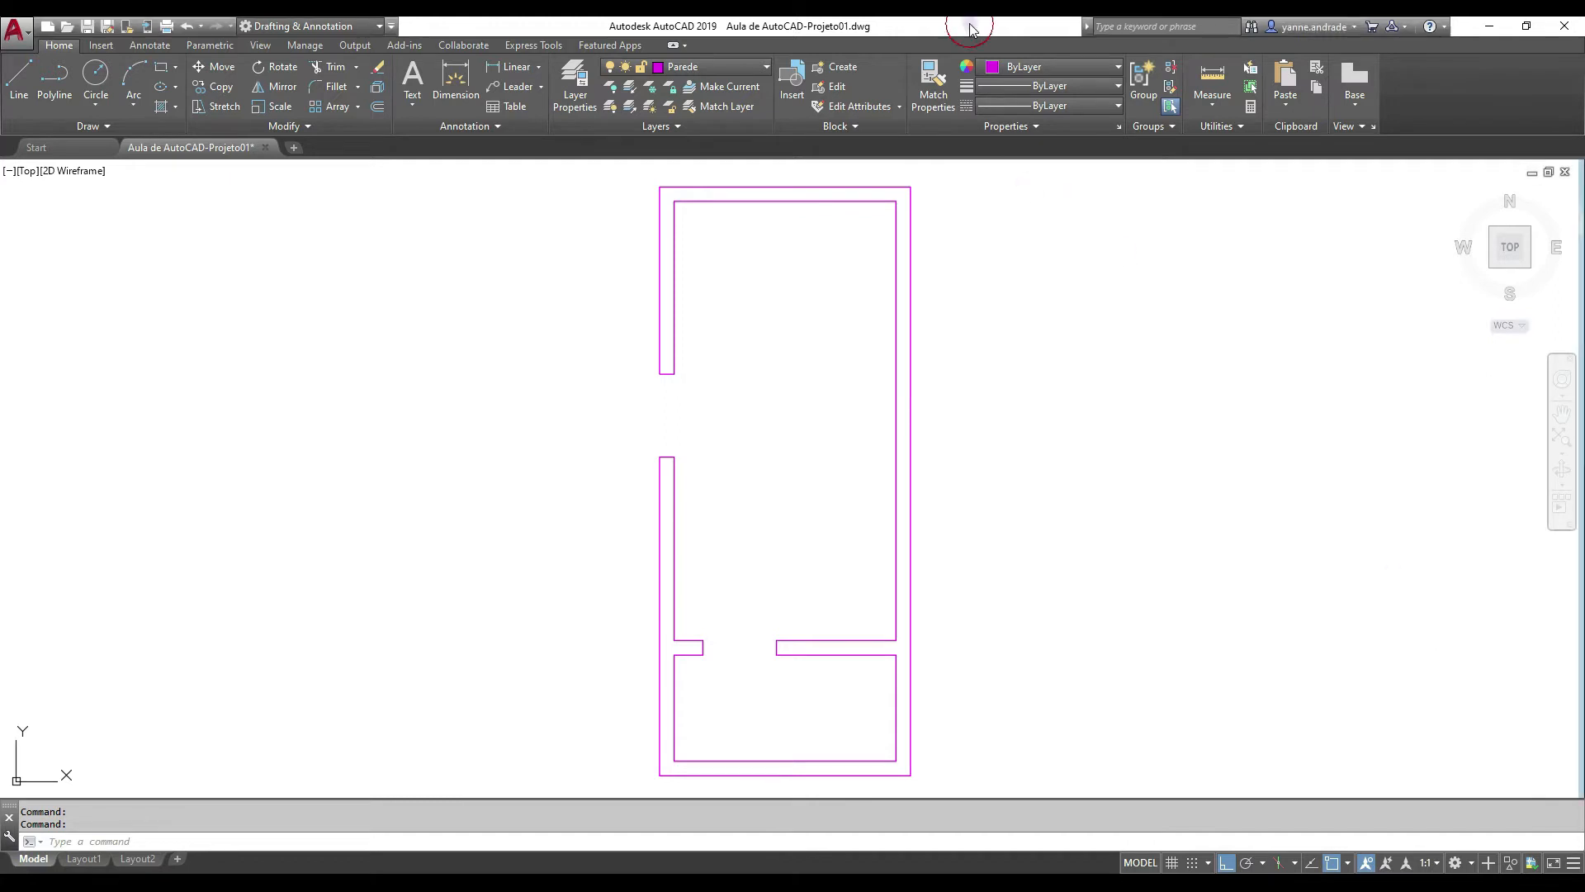
type("xl")
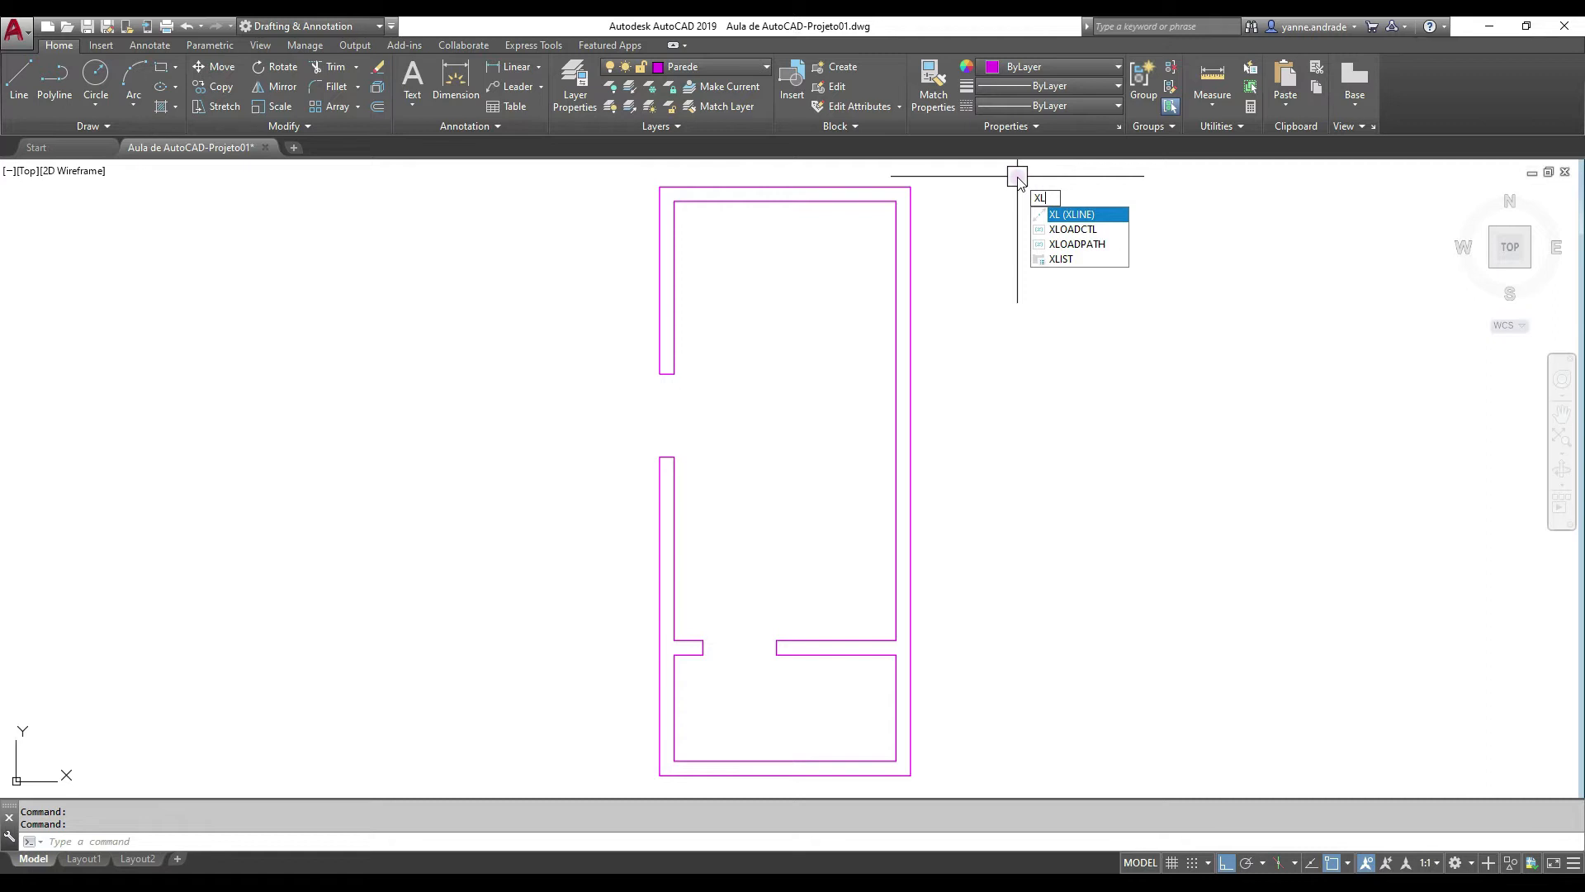
key("Return")
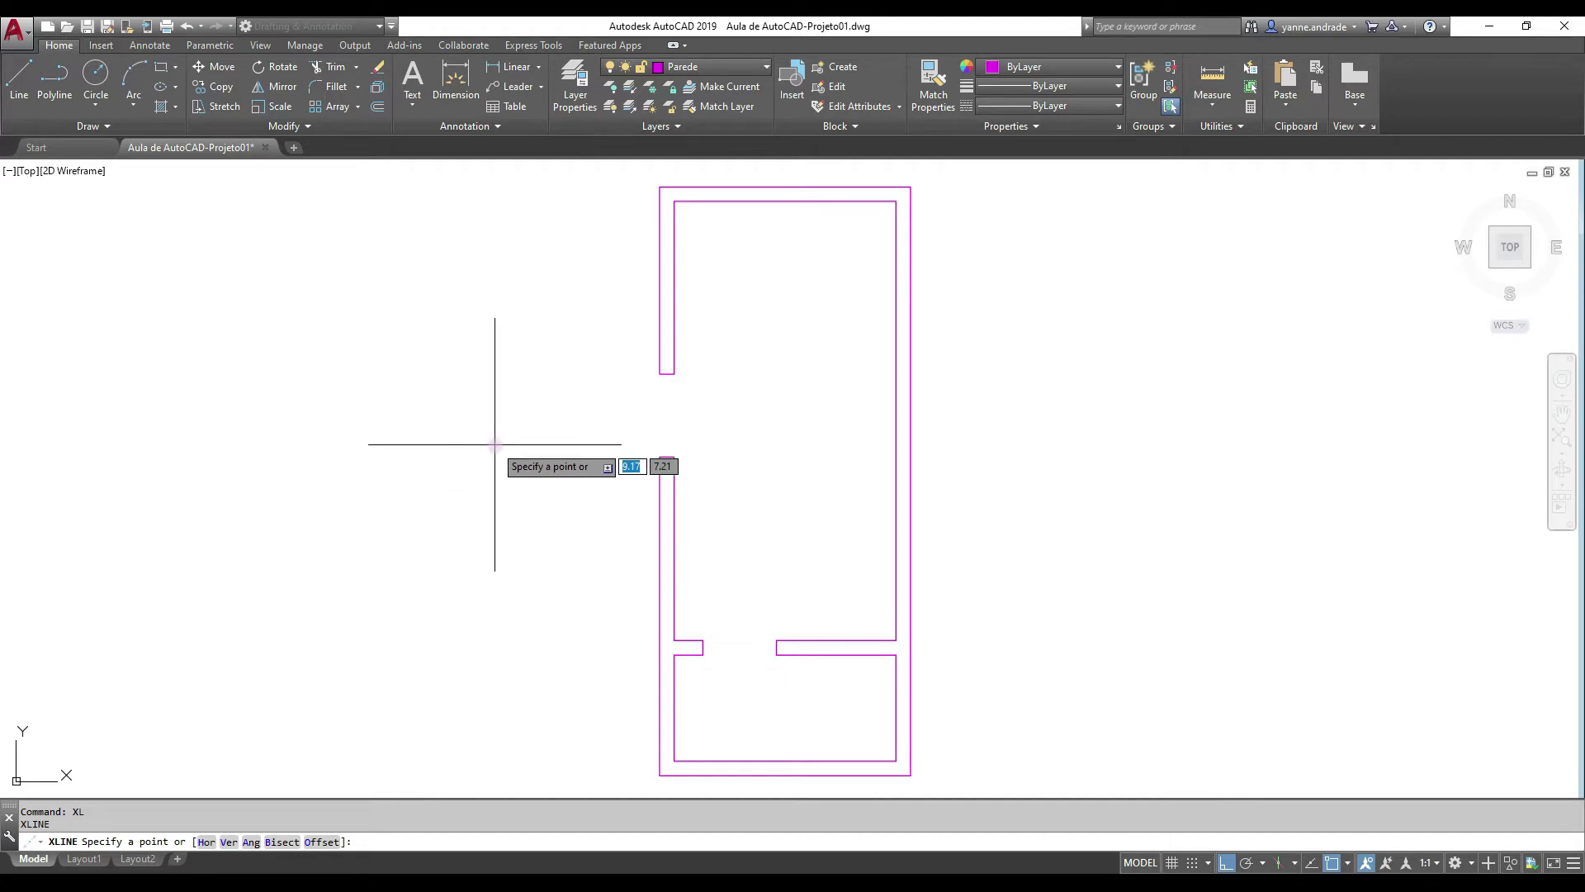
type("h")
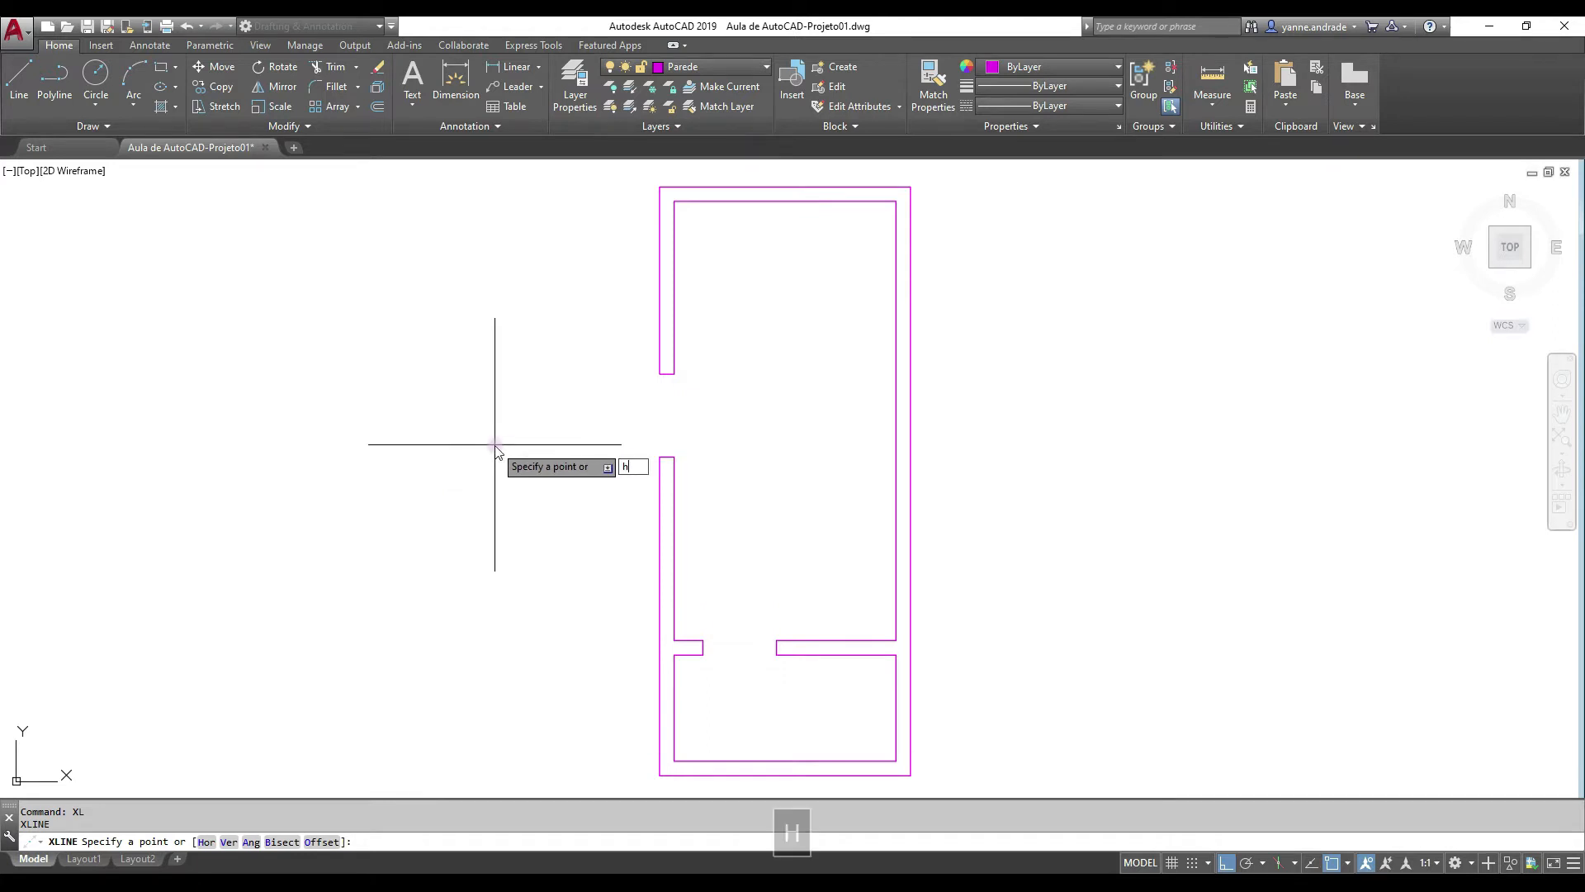
key("Return")
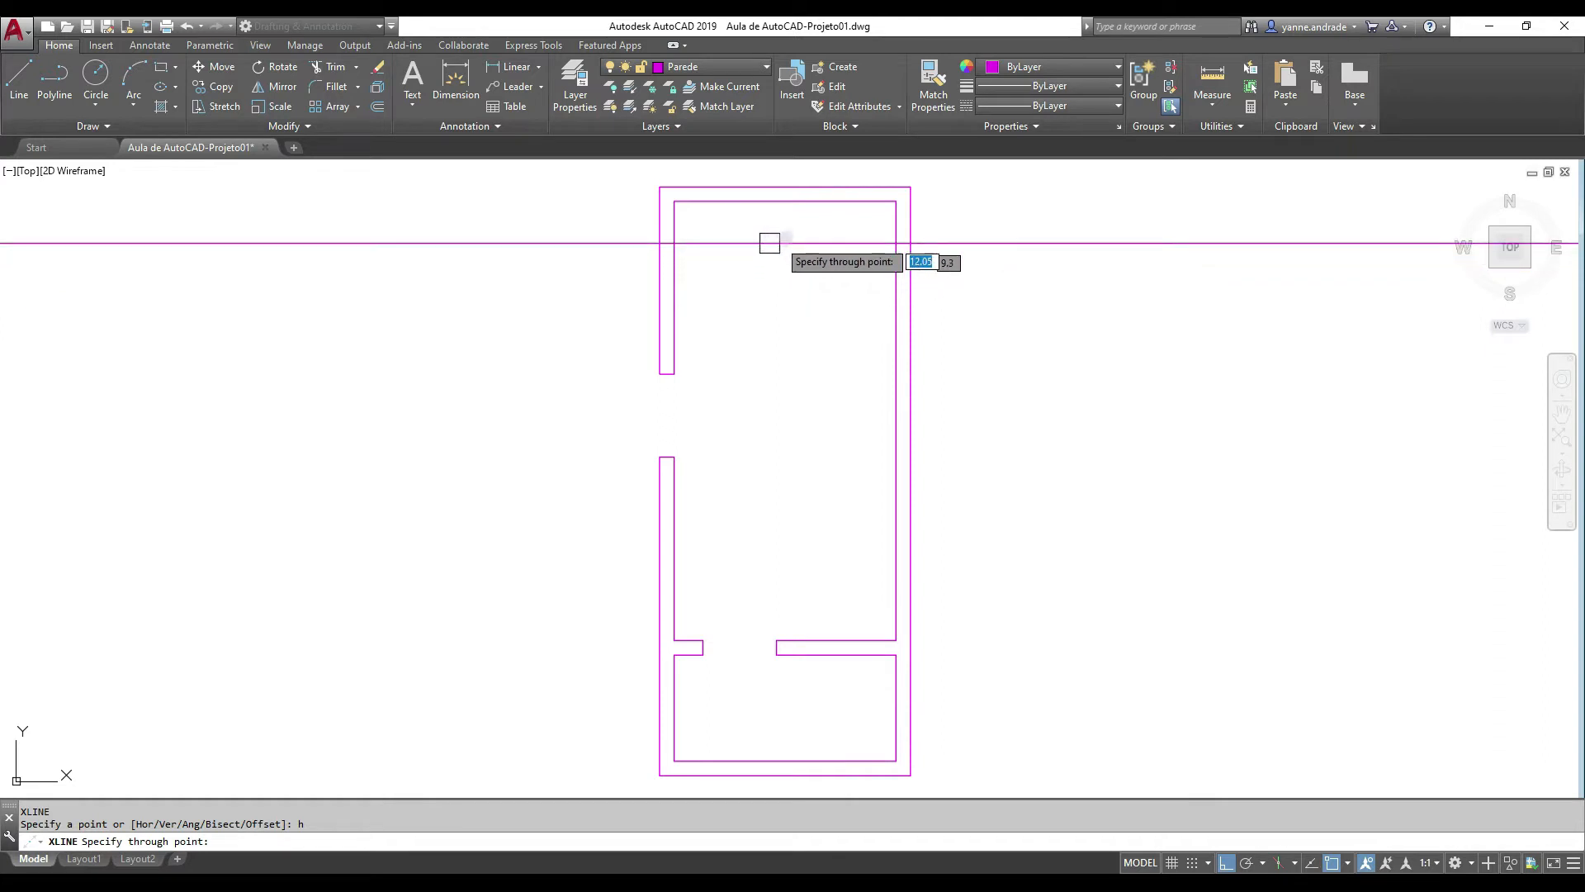
left_click(785, 200)
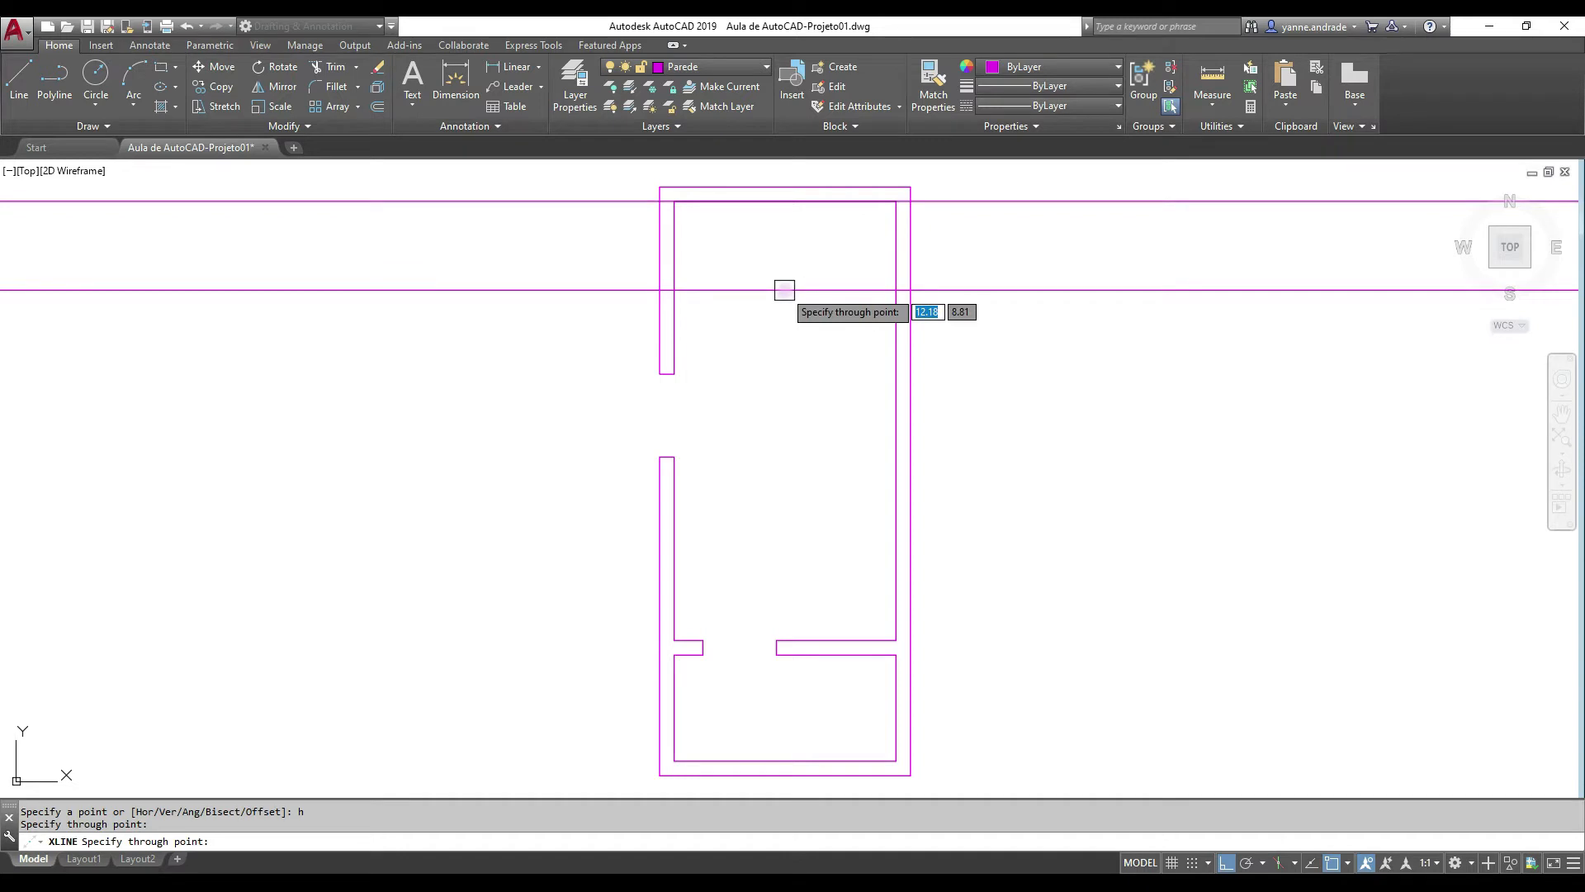
key("Return")
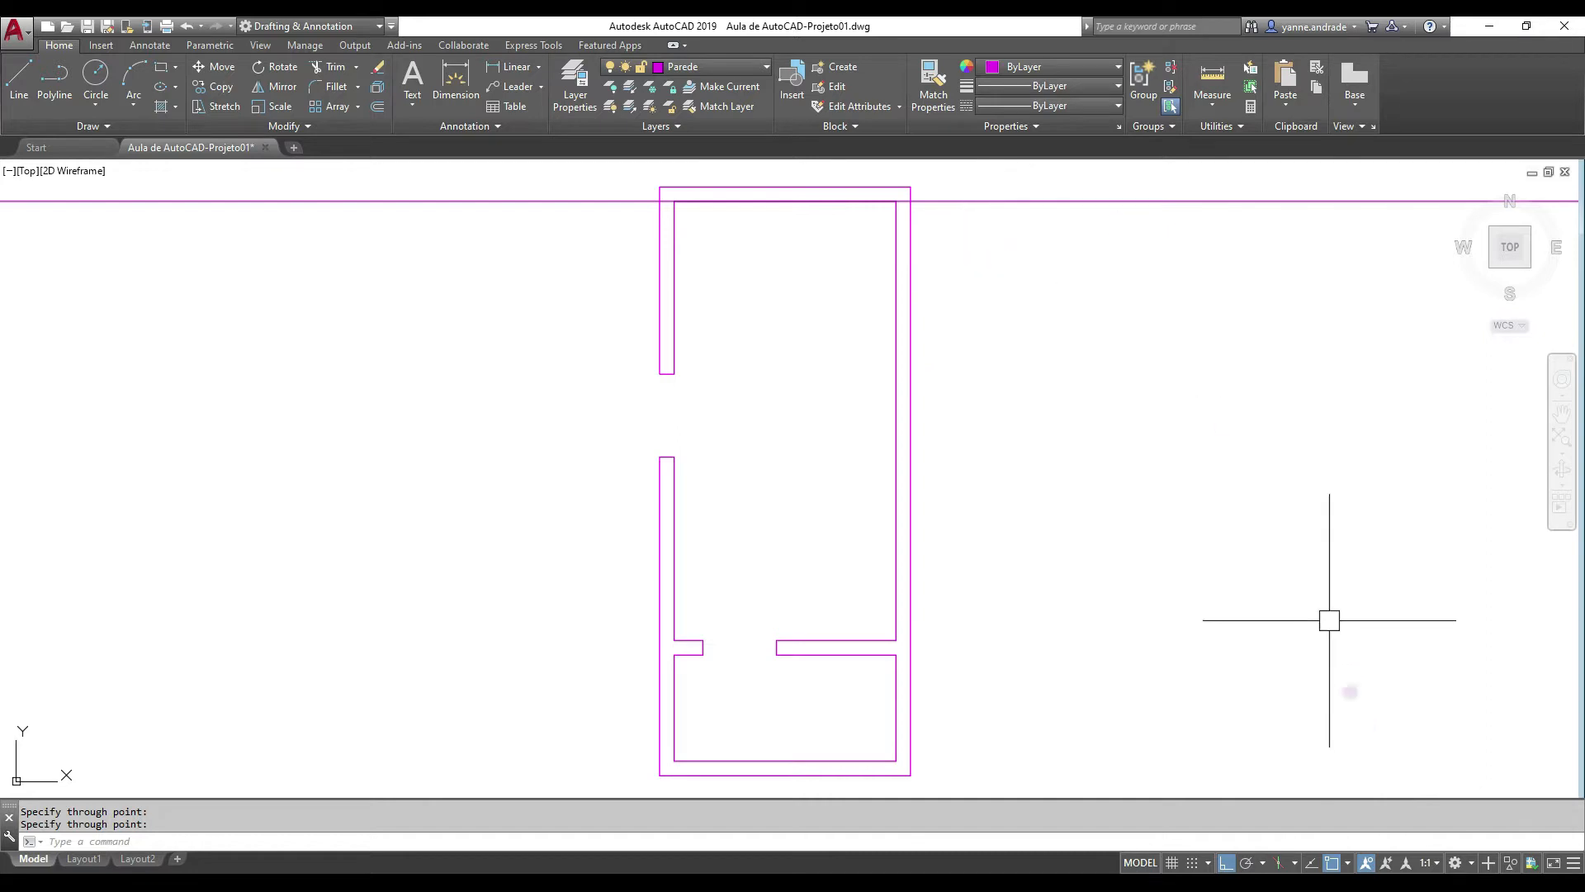
Enable the Center, Geometric Center, Node, Quadrant and Insertion object snaps
left_click(1348, 864)
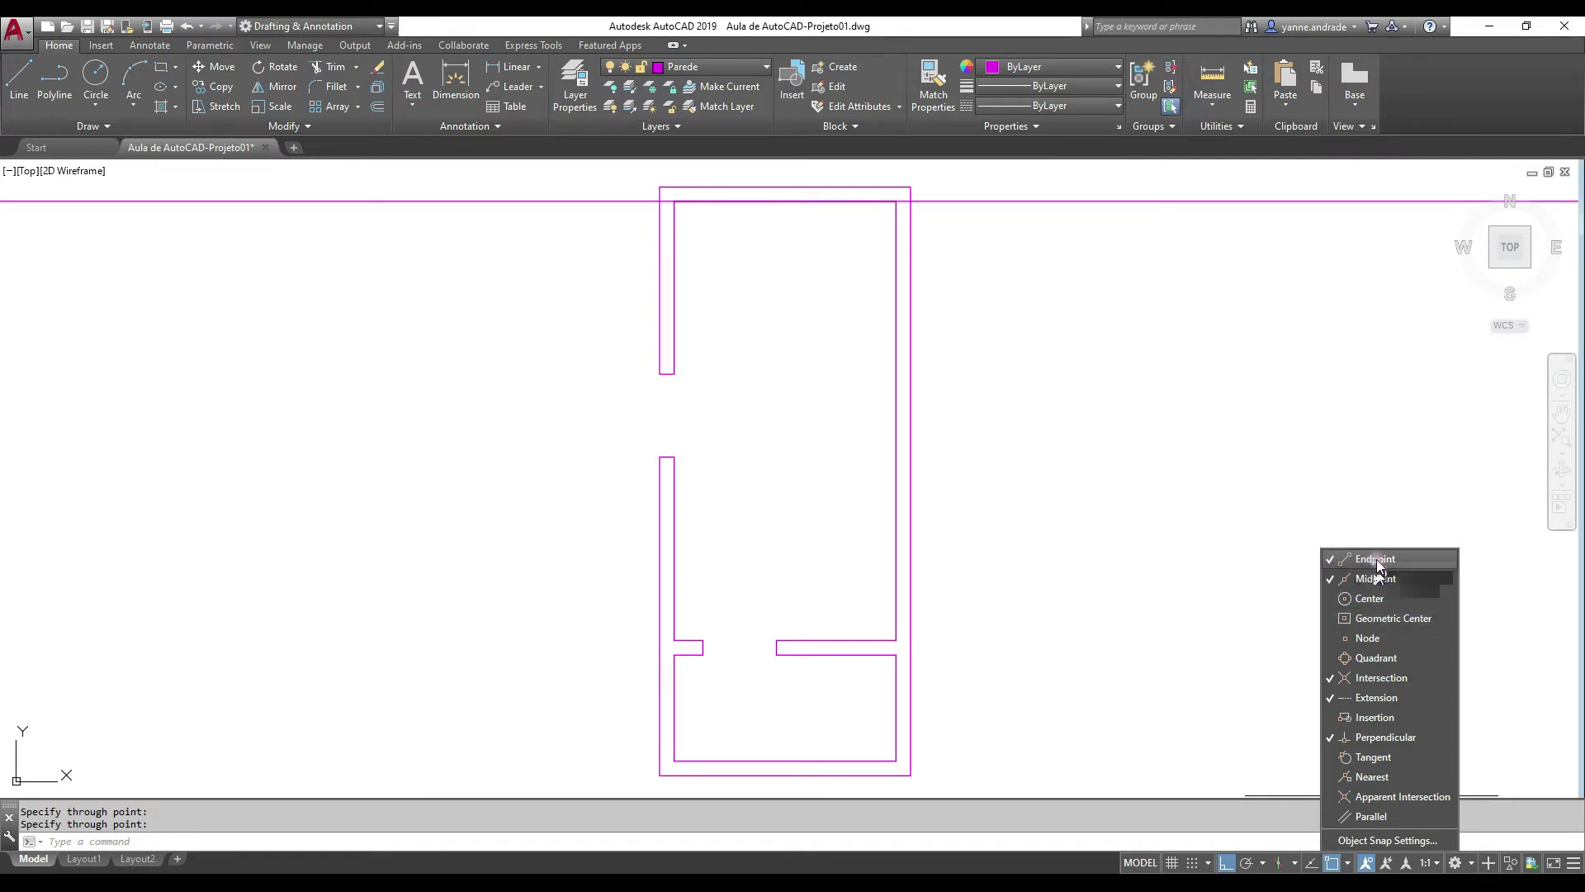
left_click(1372, 598)
left_click(1376, 617)
left_click(1374, 637)
left_click(1373, 657)
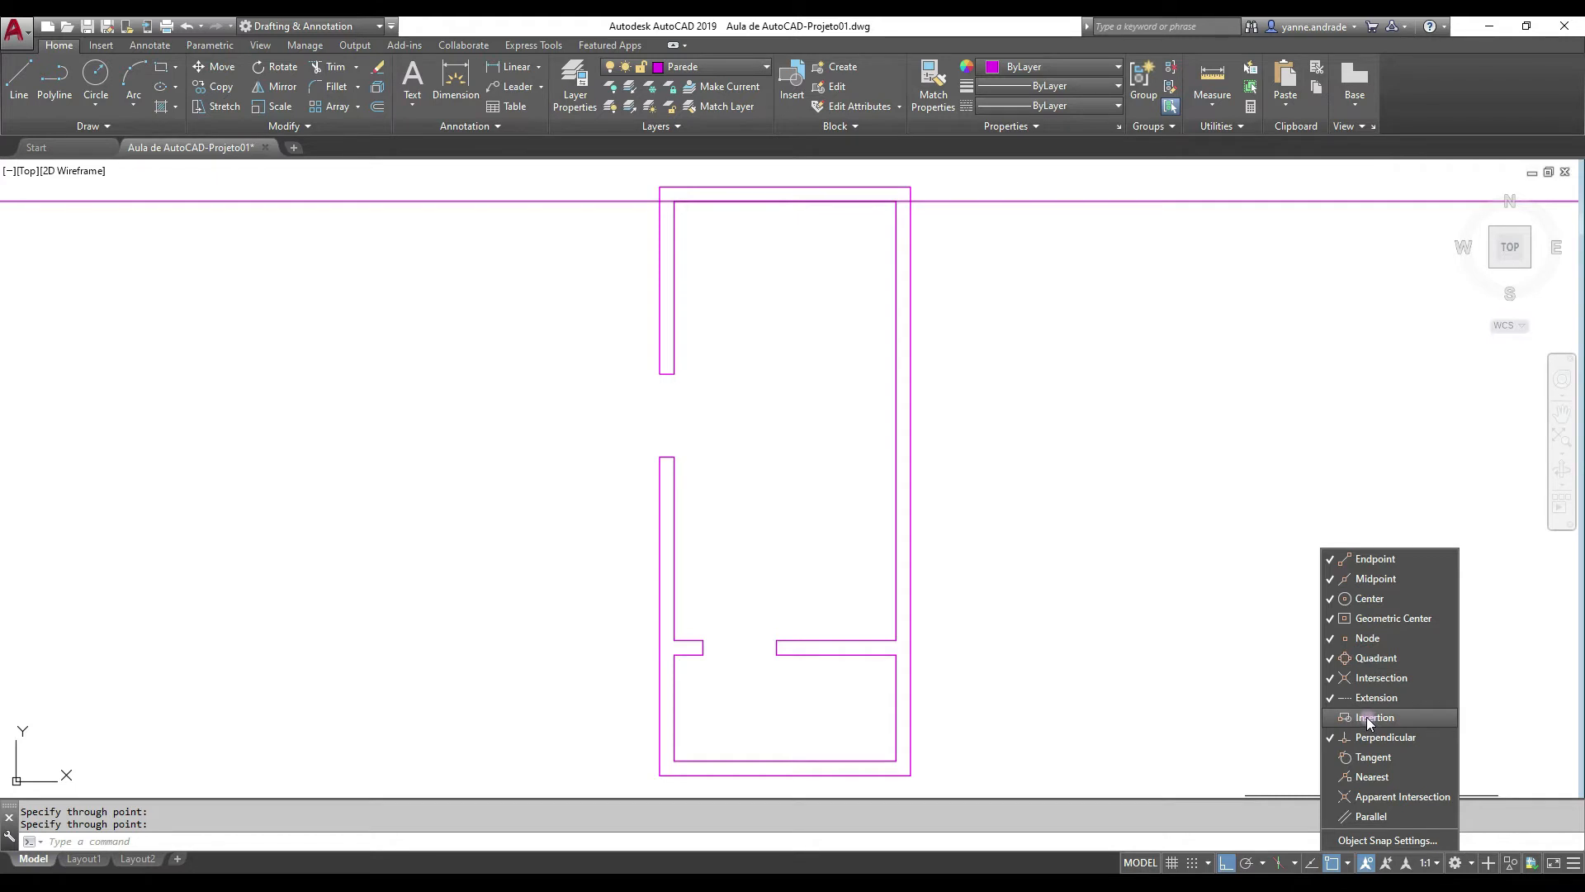
left_click(1365, 717)
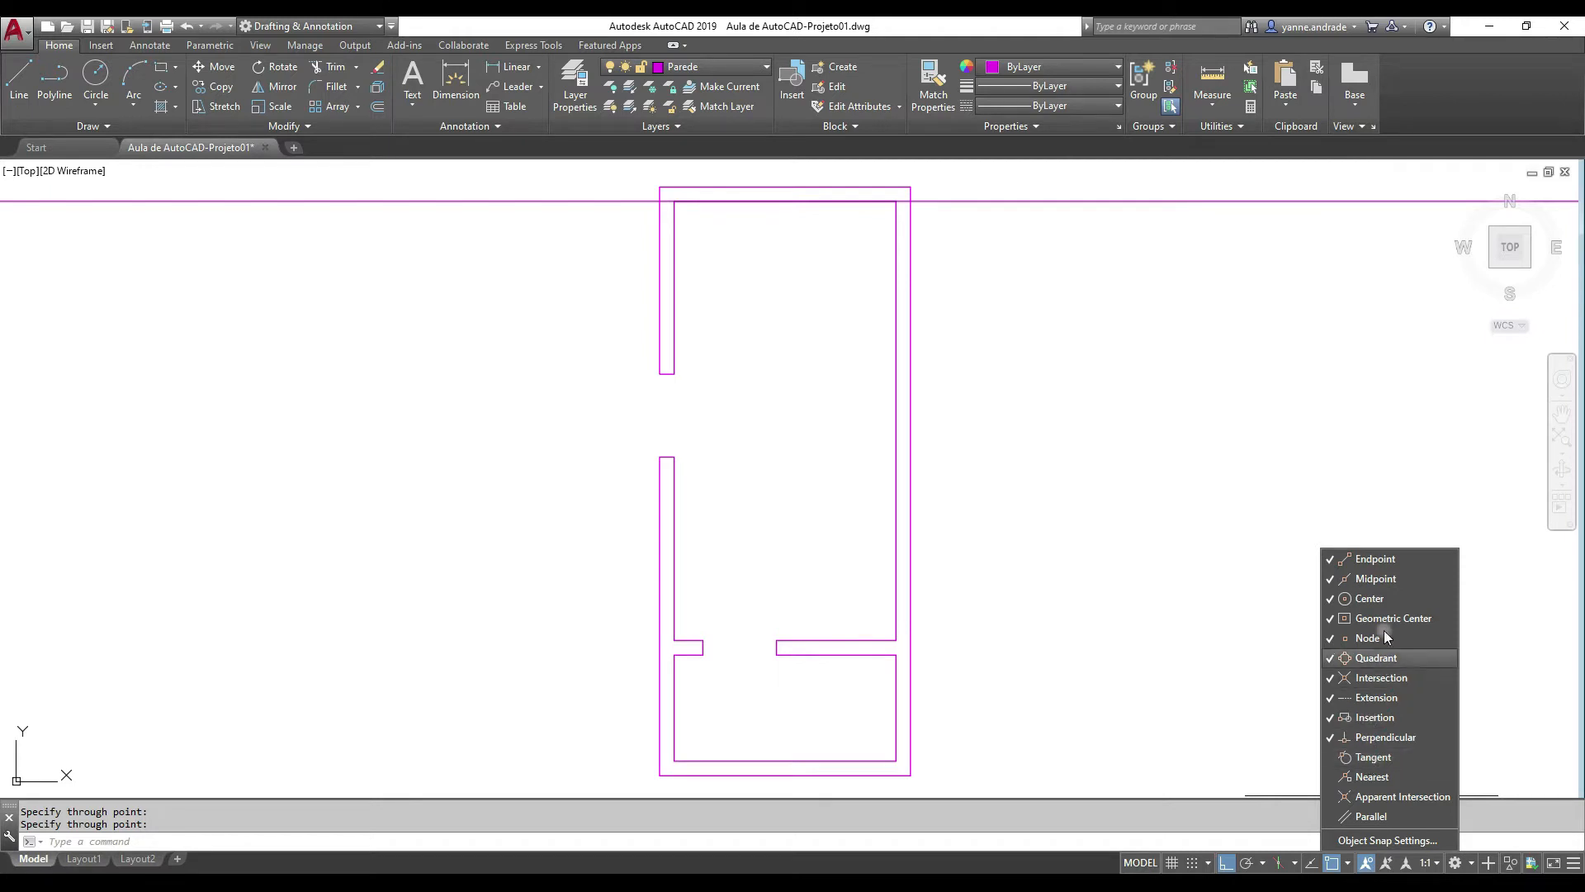
Turn off all object snaps except Endpoint and Midpoint
left_click(1373, 736)
left_click(1374, 717)
left_click(1374, 697)
left_click(1375, 677)
left_click(1375, 657)
left_click(1375, 618)
left_click(1373, 578)
left_click(1369, 597)
left_click(1365, 637)
left_click(1370, 579)
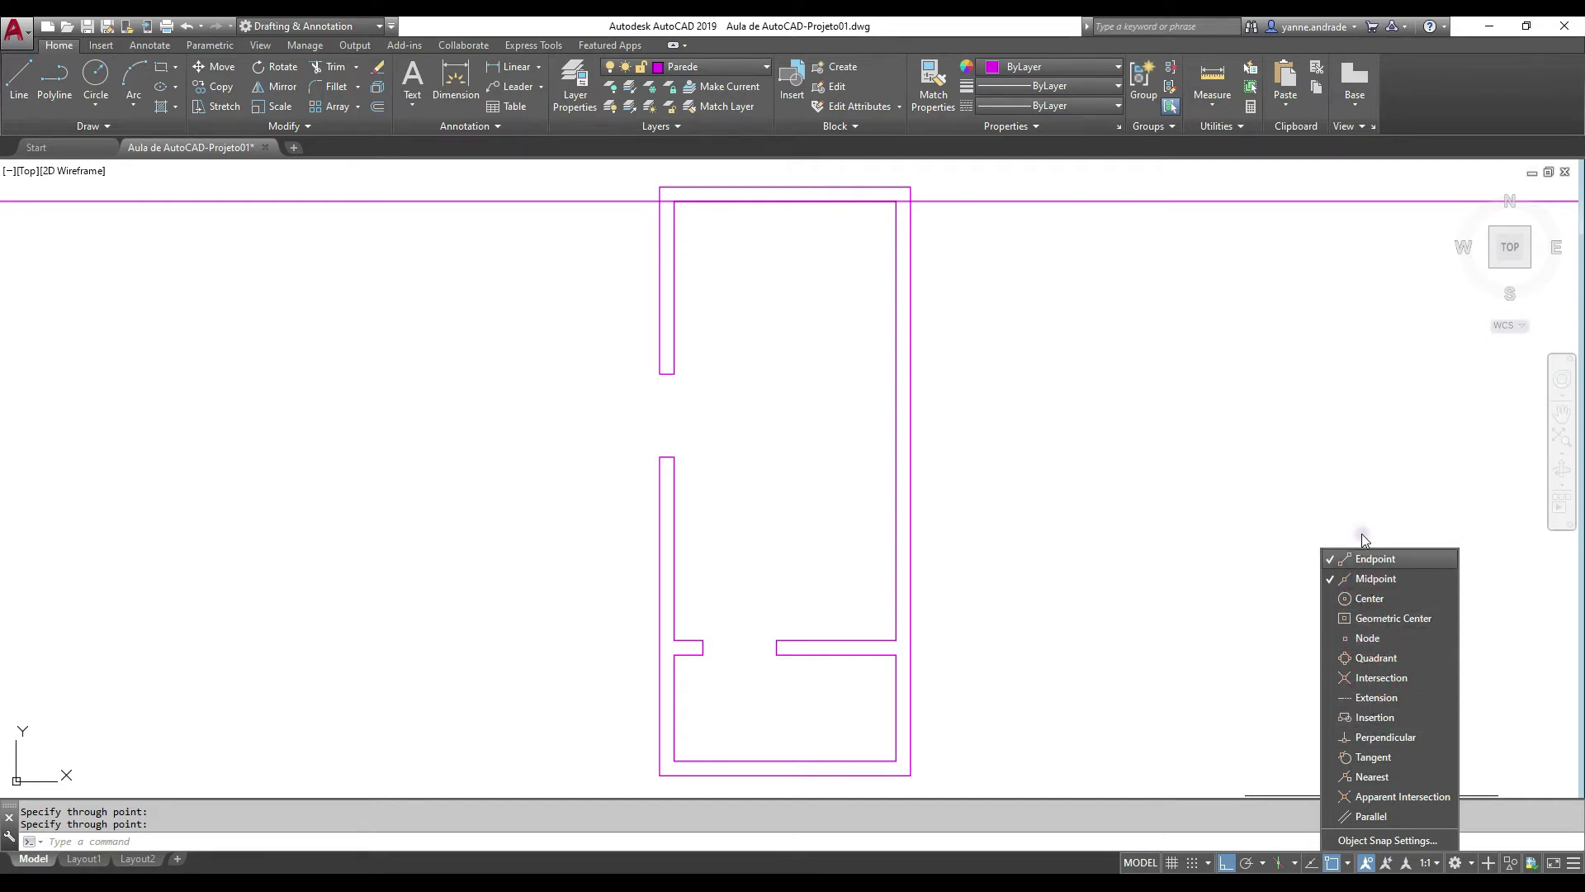
Enable the Center, Geometric Center, Node, Quadrant, Intersection, Extension, Insertion, Perpendicular and Apparent Intersection object snaps in addition to Endpoint and Midpoint
left_click(1375, 597)
left_click(1375, 618)
left_click(1375, 637)
left_click(1373, 673)
left_click(1374, 658)
left_click(1371, 697)
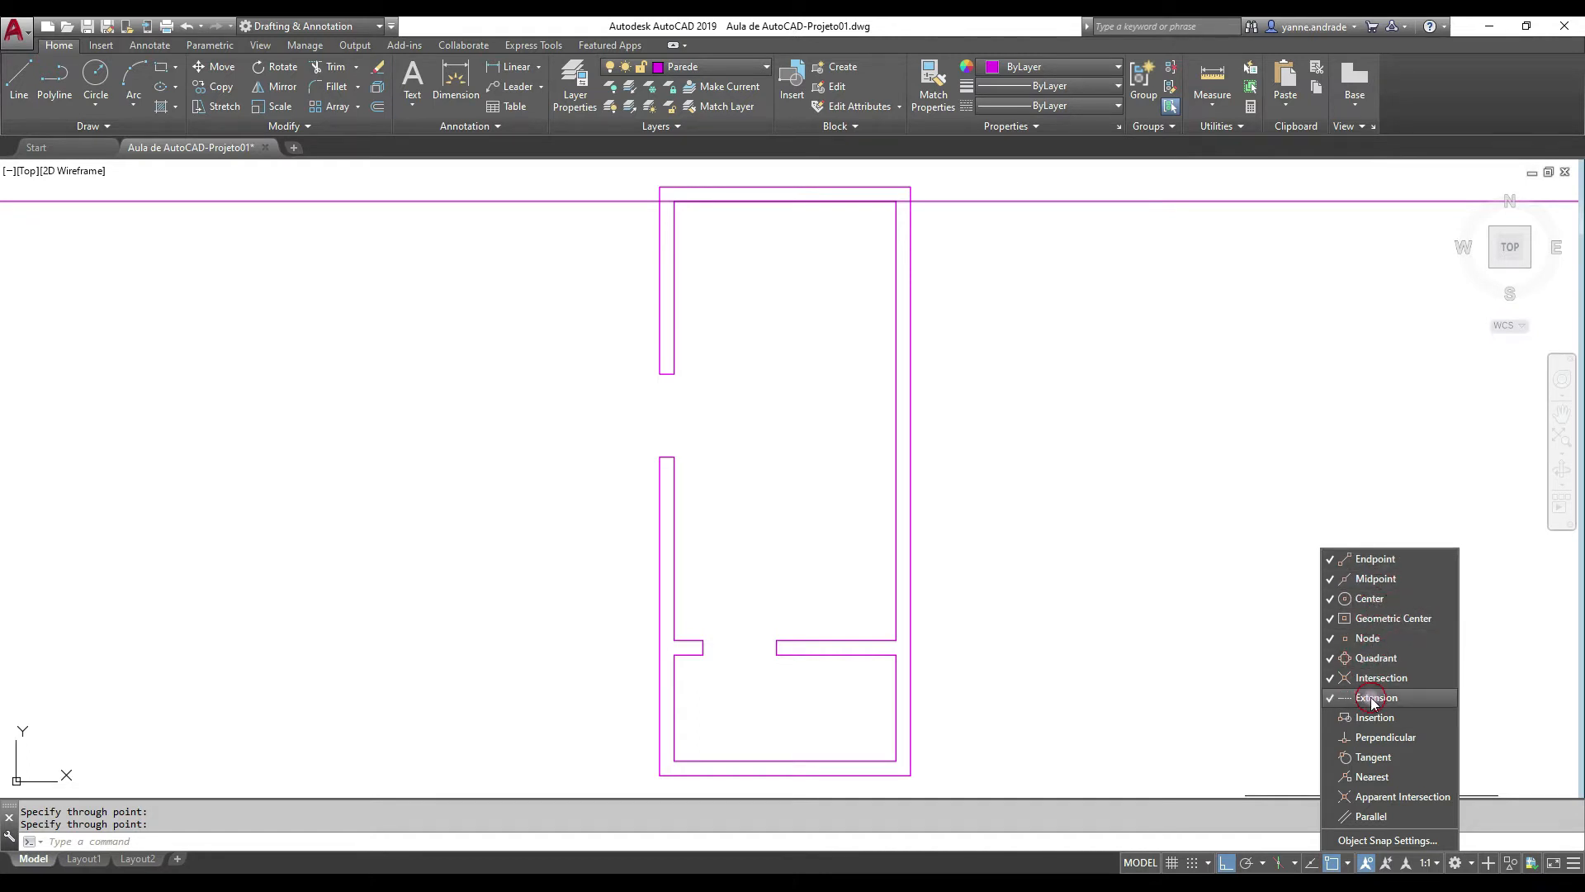
left_click(1374, 716)
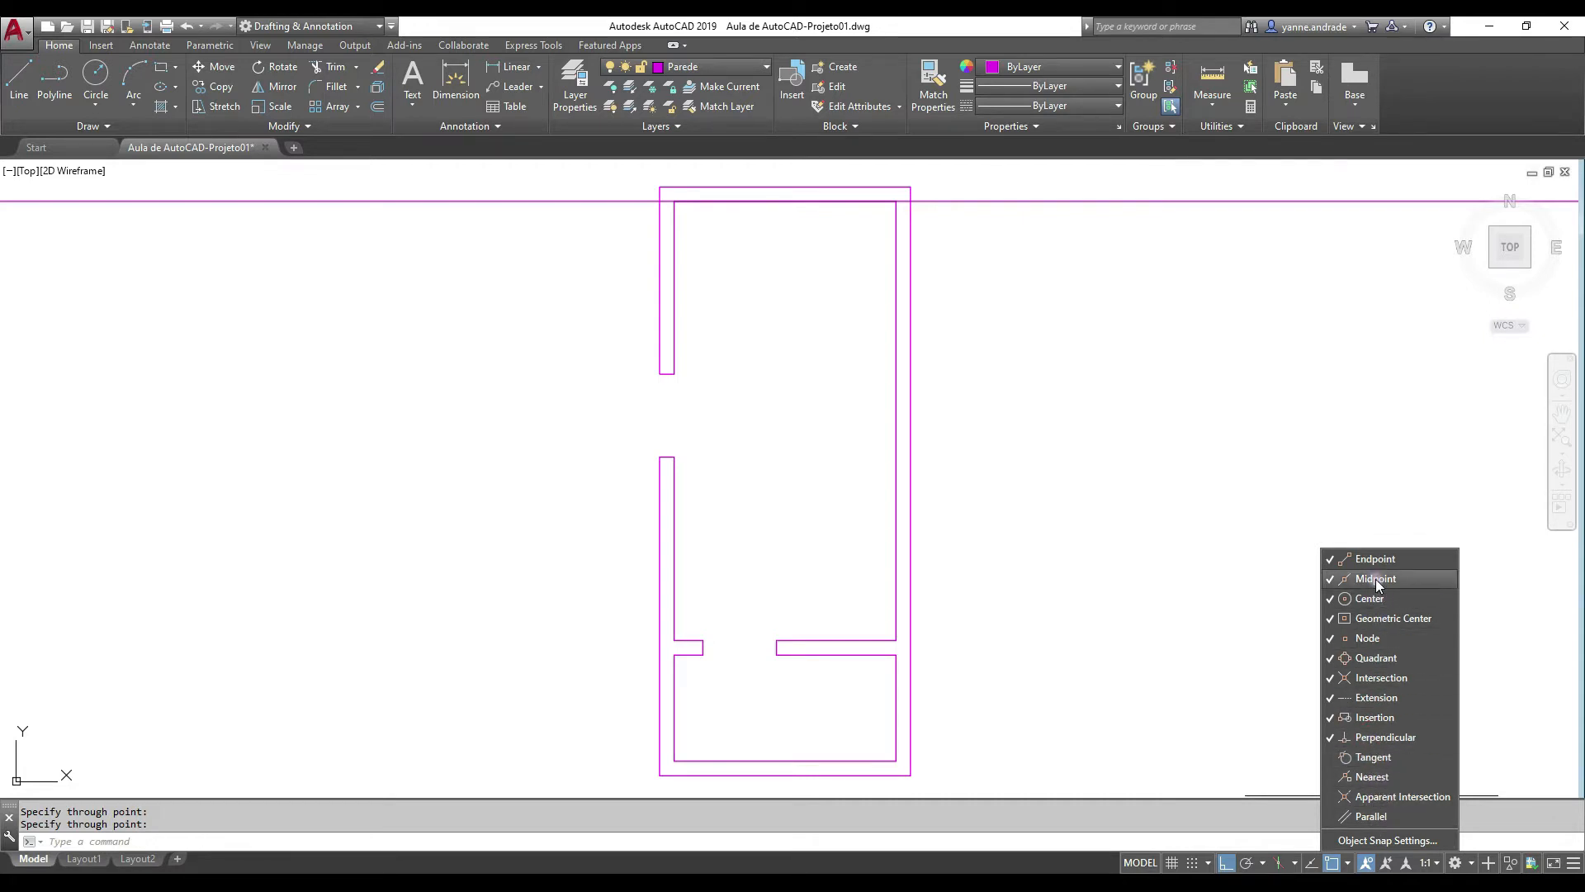
left_click(1376, 797)
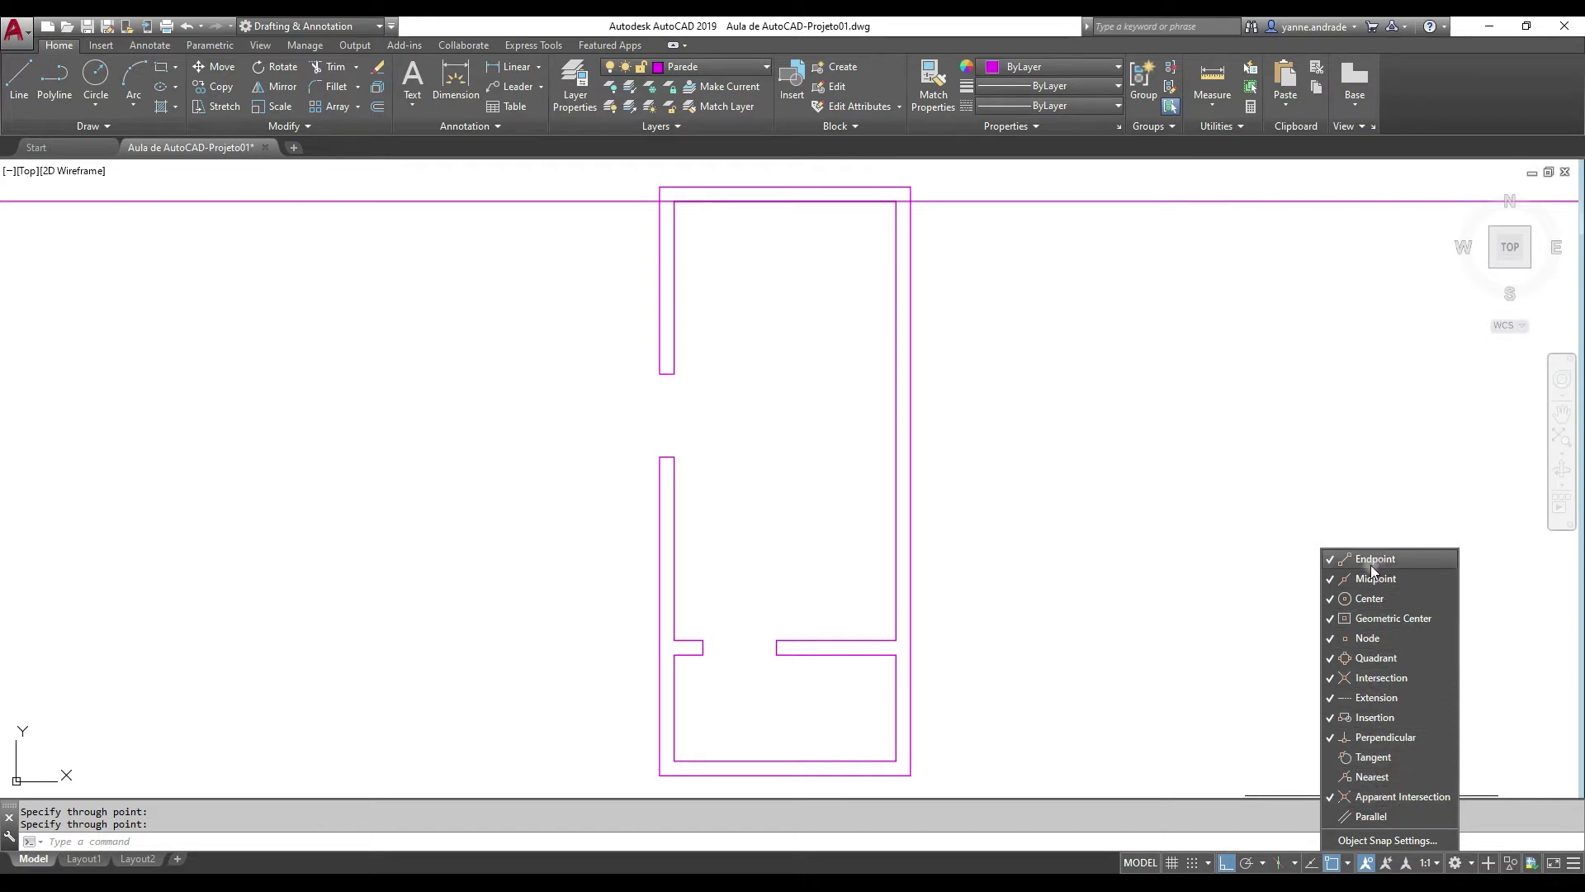
left_click(1349, 862)
Offset the horizontal construction line .62 downward from the upper wall's inner face
middle_click_drag(809, 282, 806, 281)
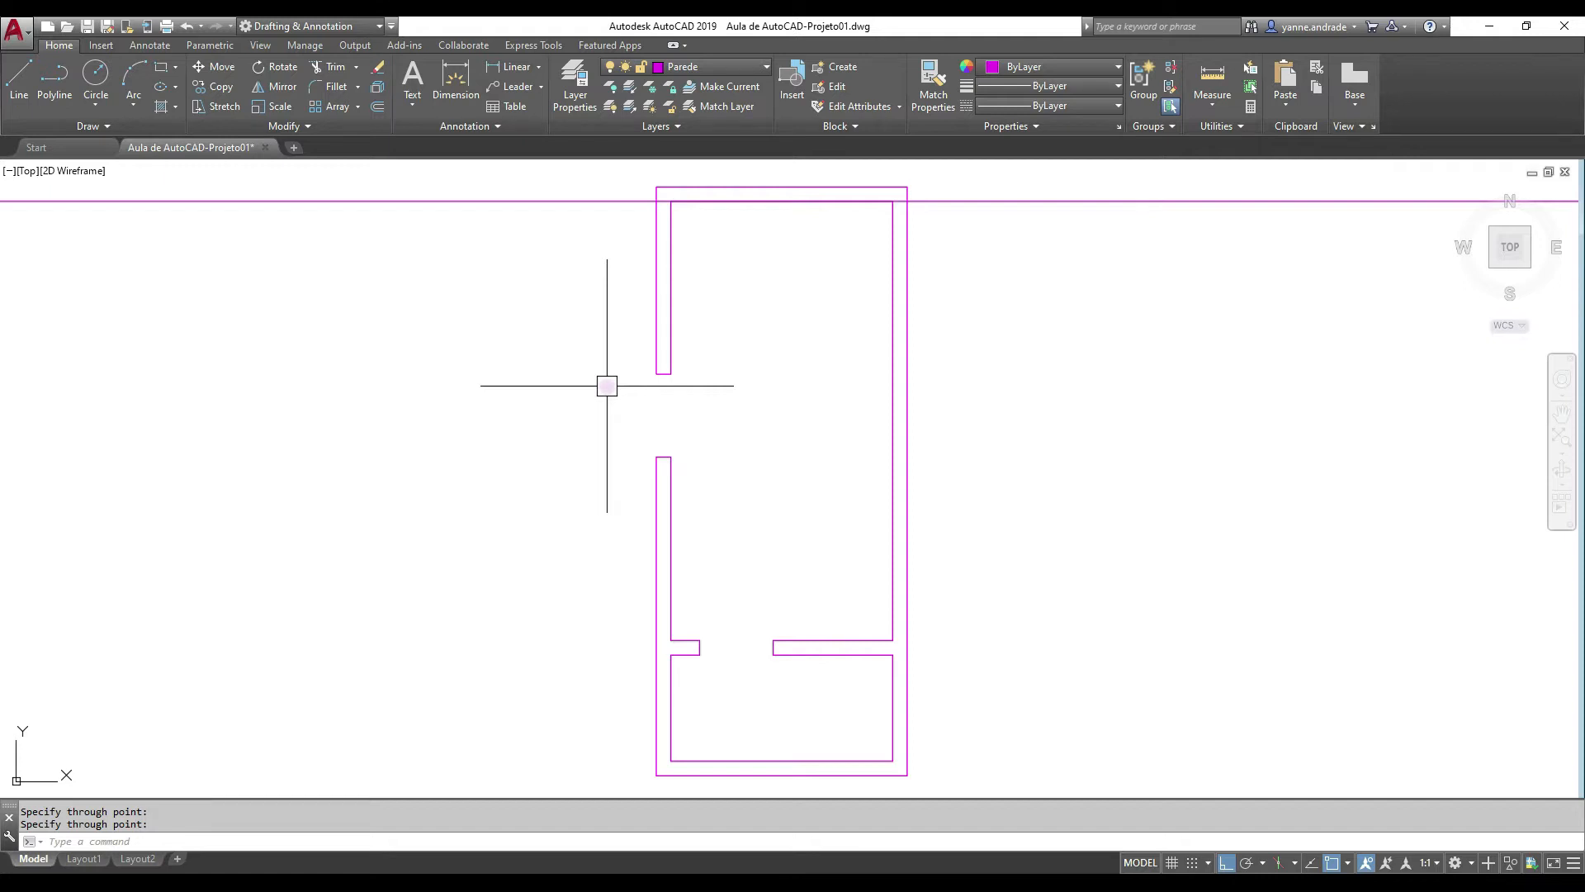
type("o")
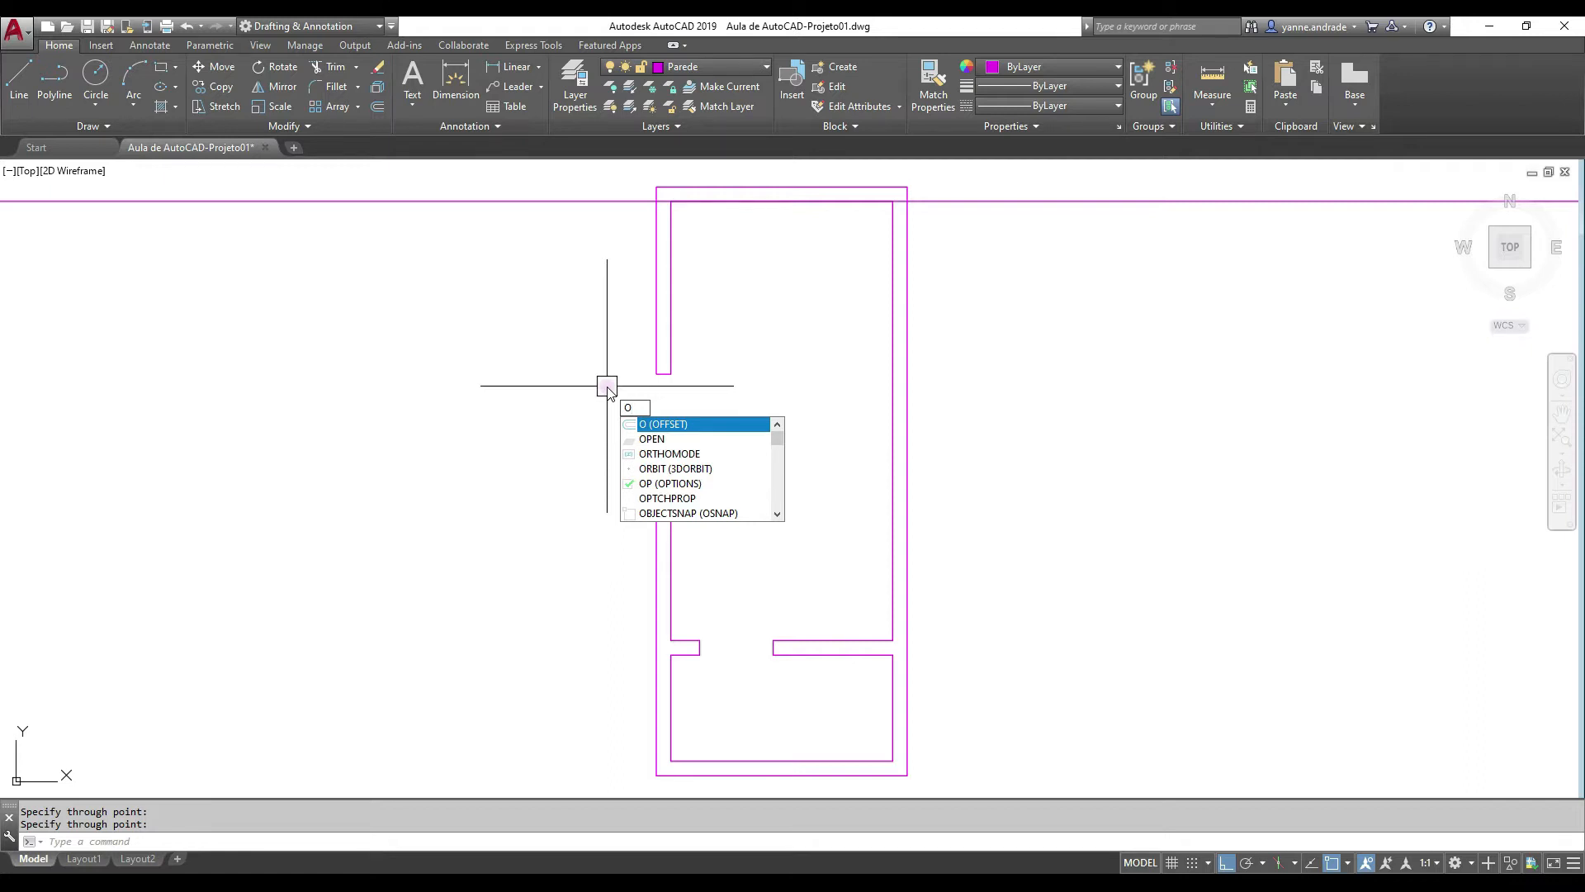
key("Return")
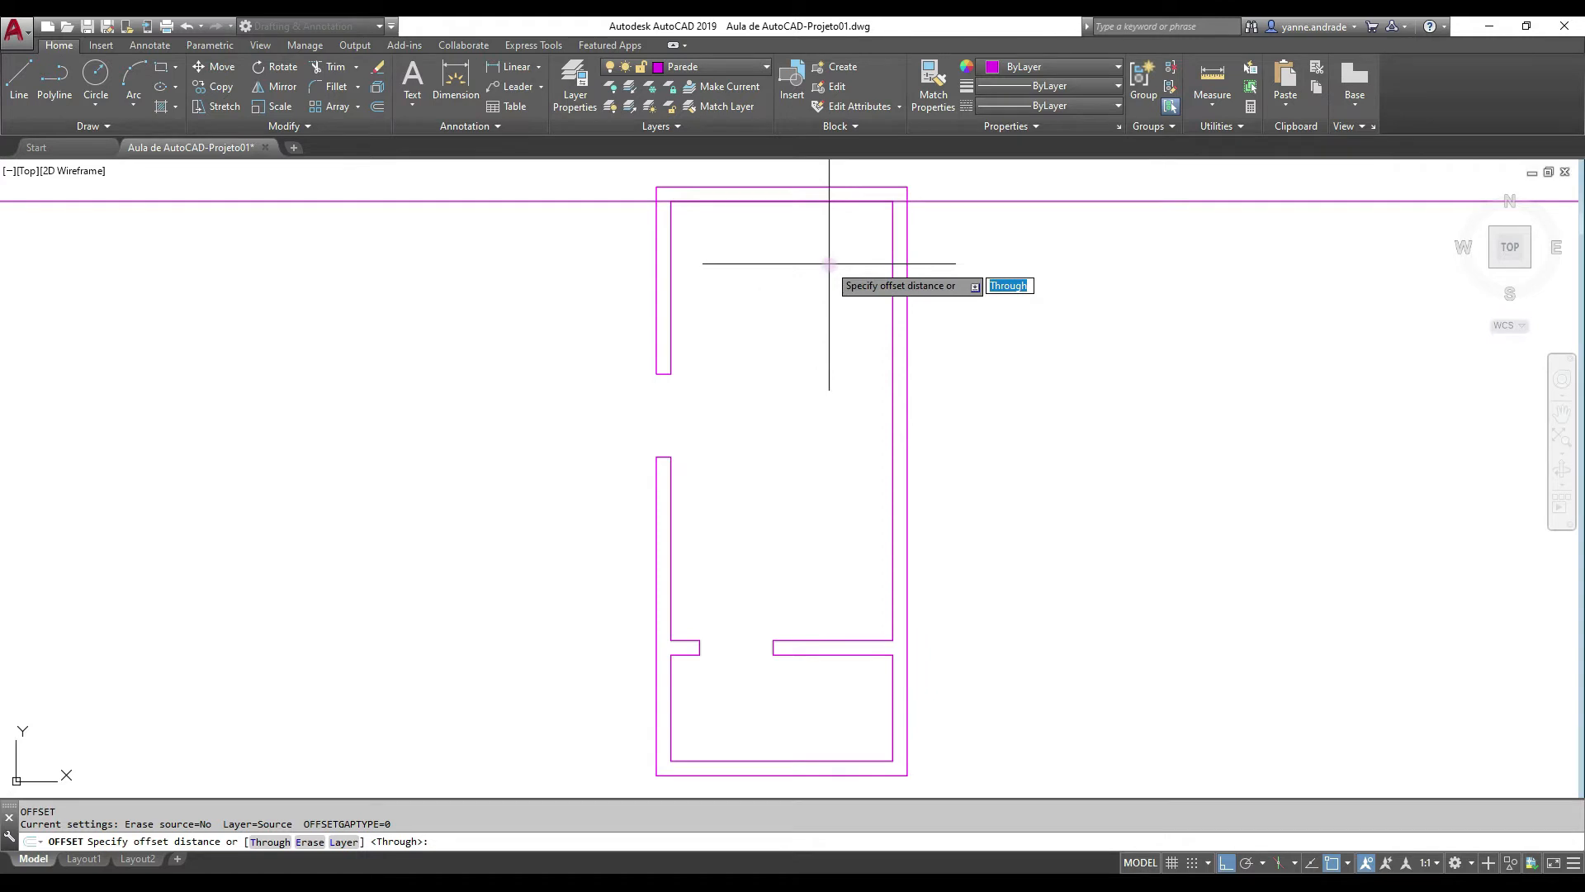
type(".62")
key("Return")
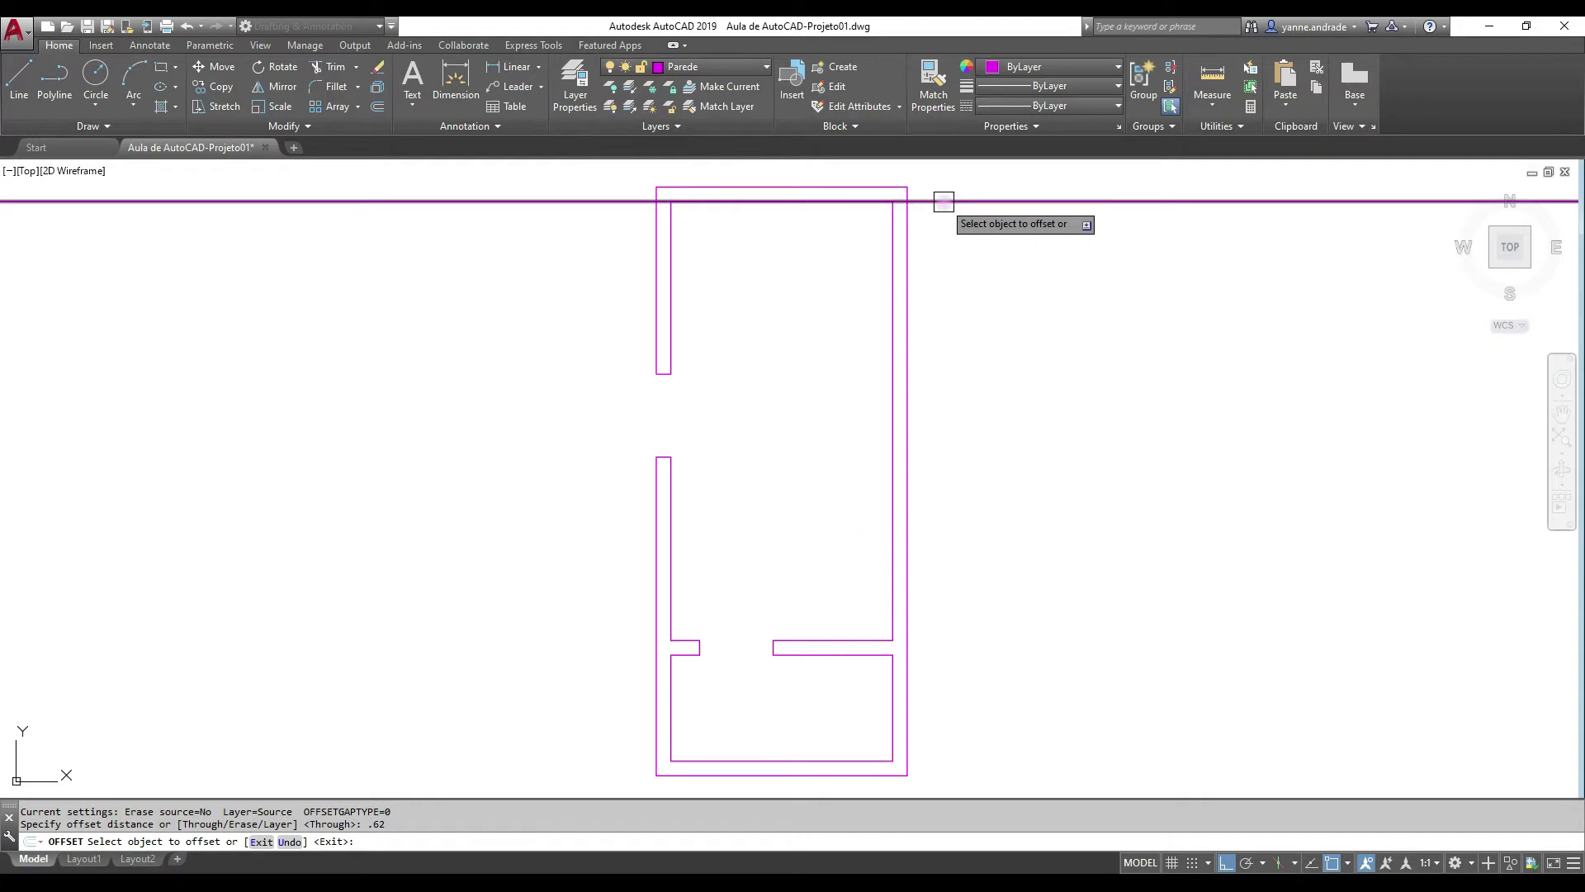
left_click(943, 201)
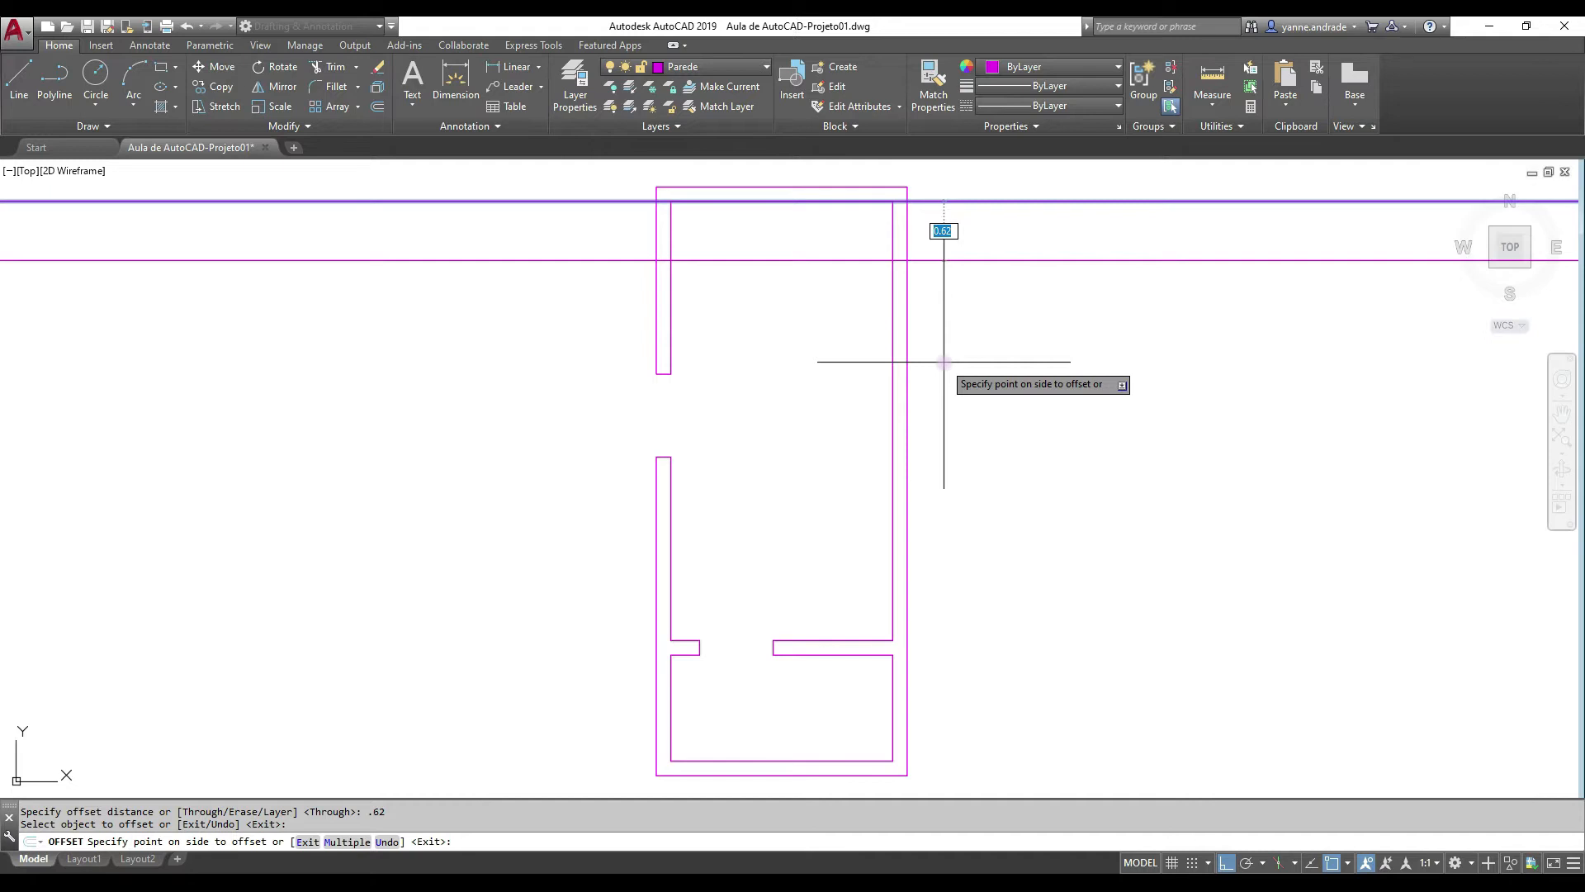
left_click(939, 357)
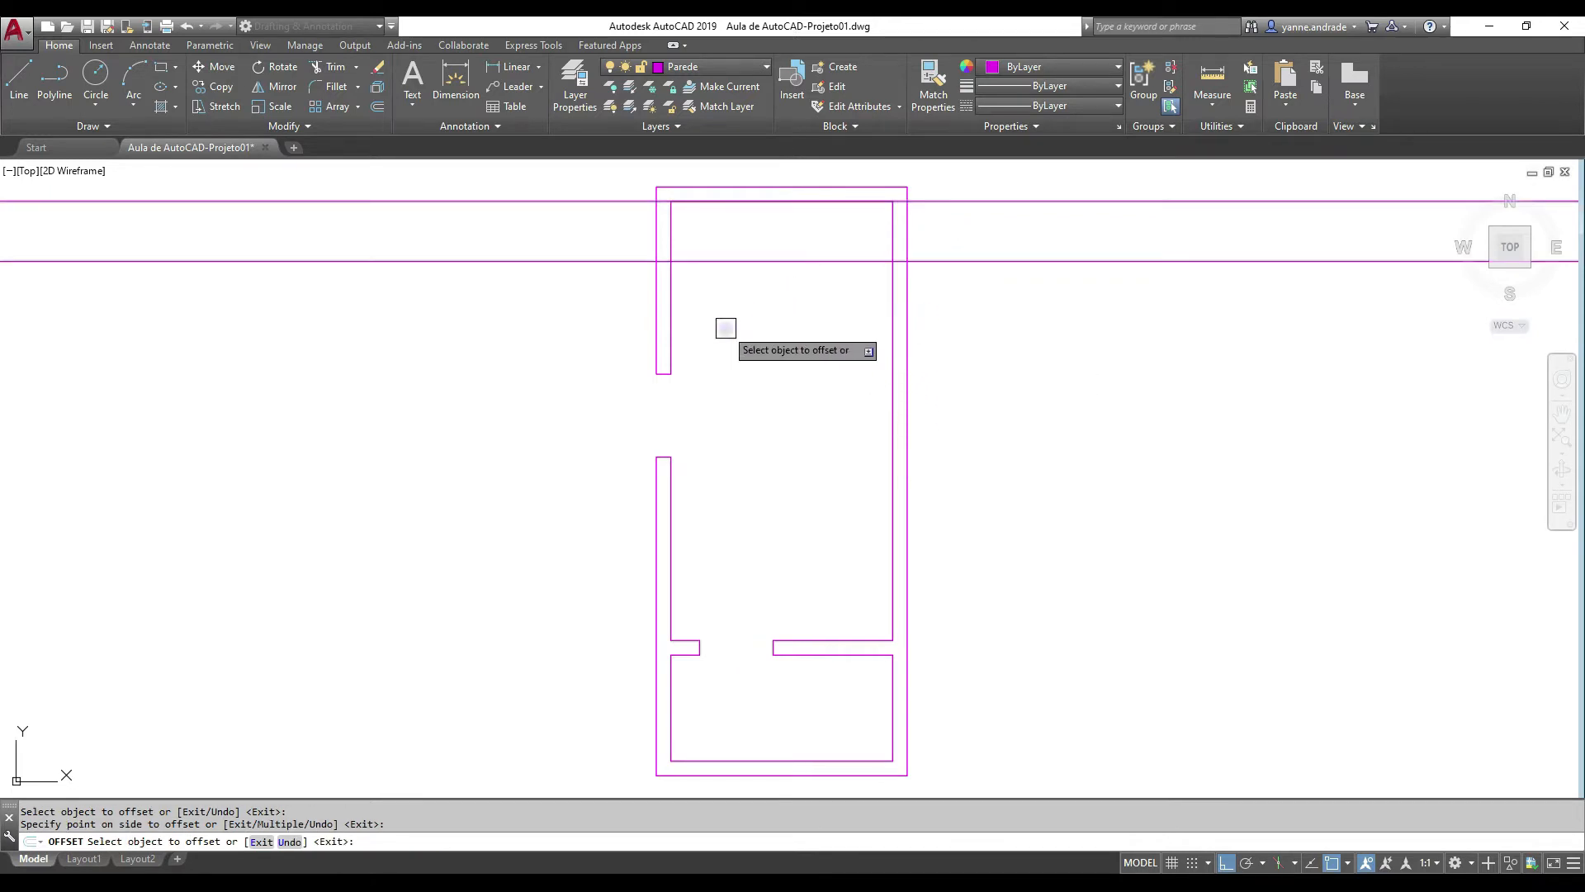
Offset the lower of the two construction lines 1 further downward and finish the Offset command
left_click(755, 261)
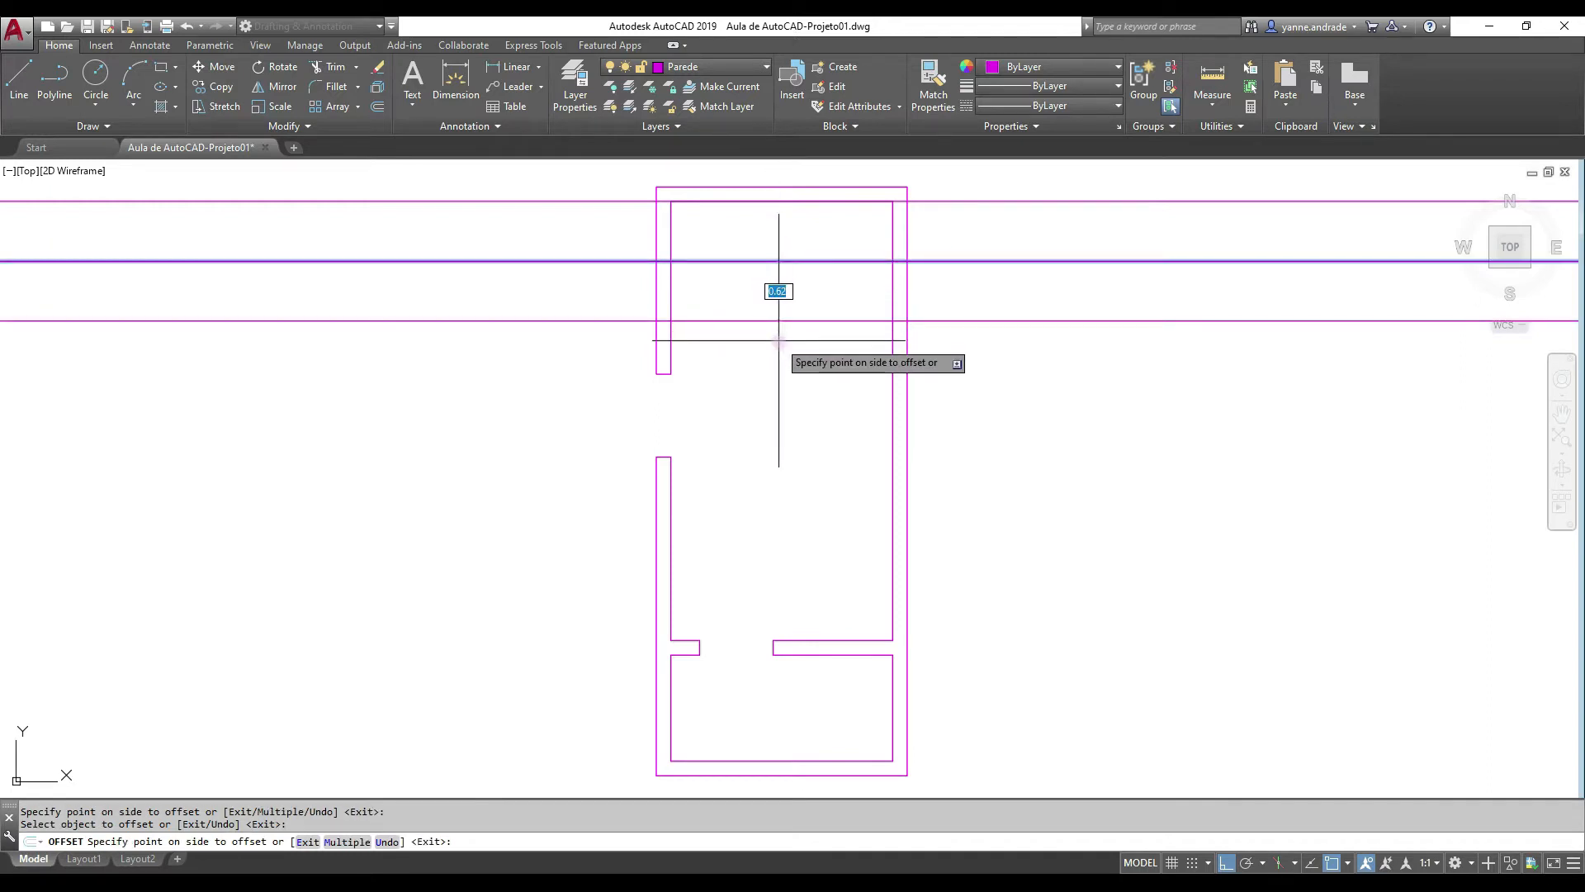
type("1")
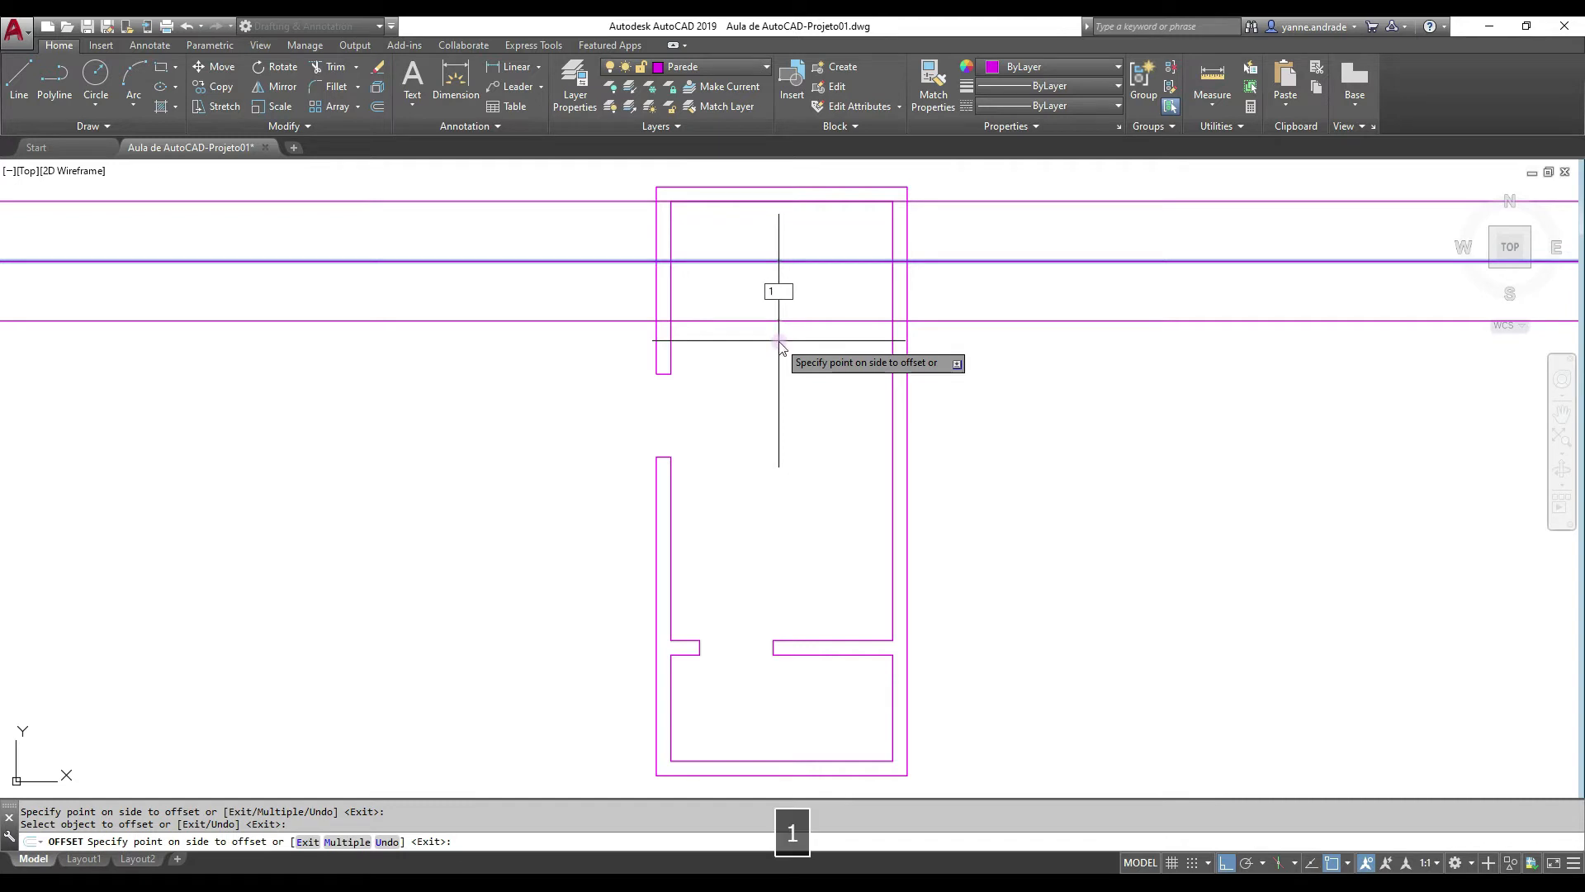
key("Return")
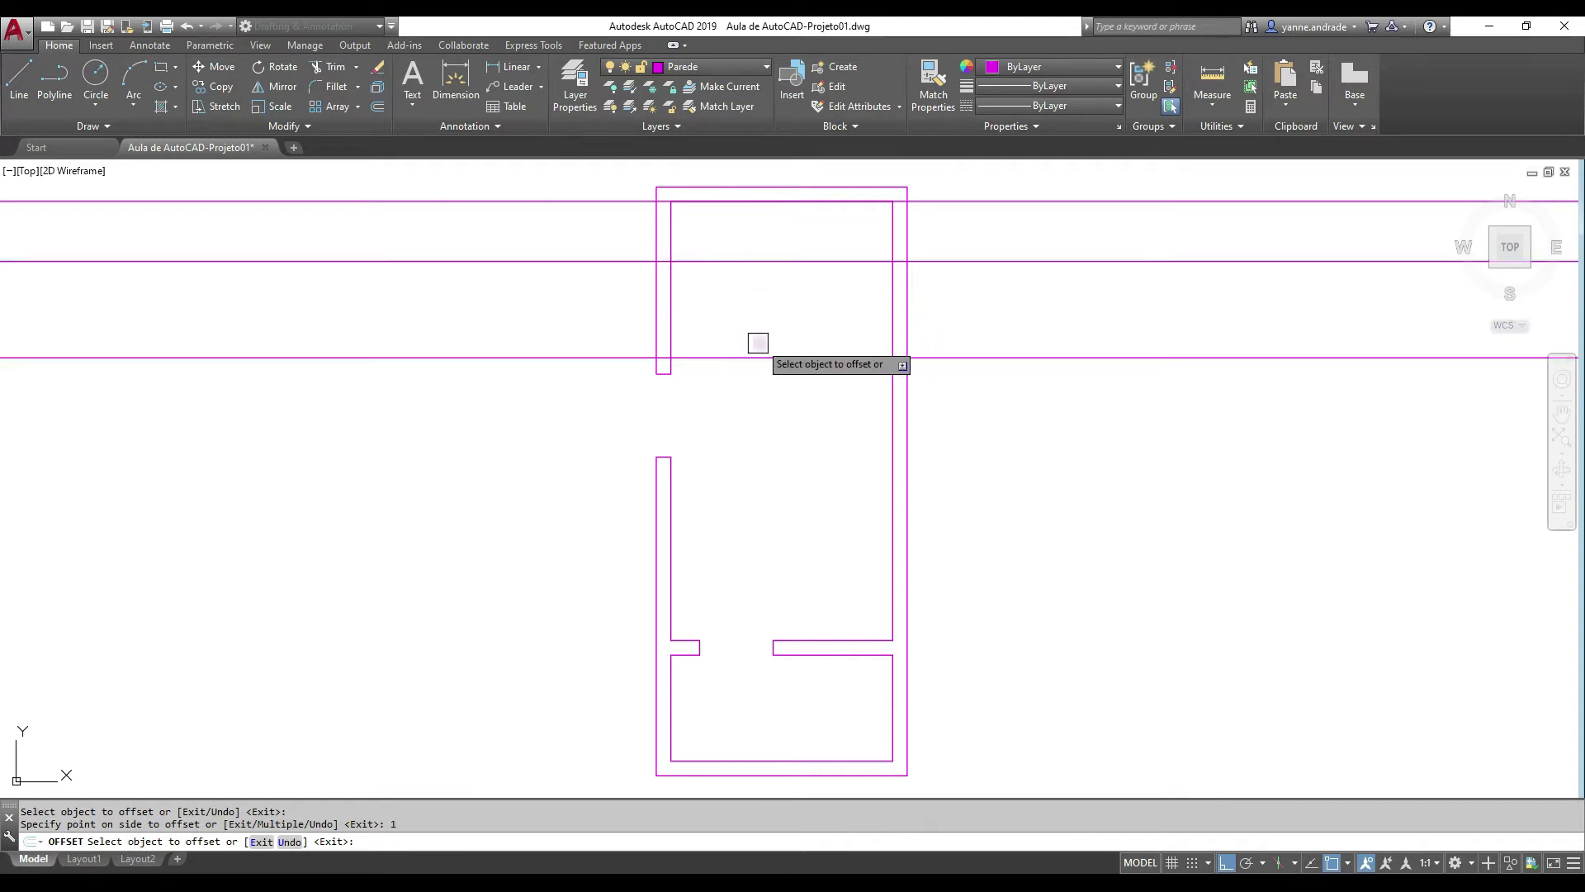
key("Return")
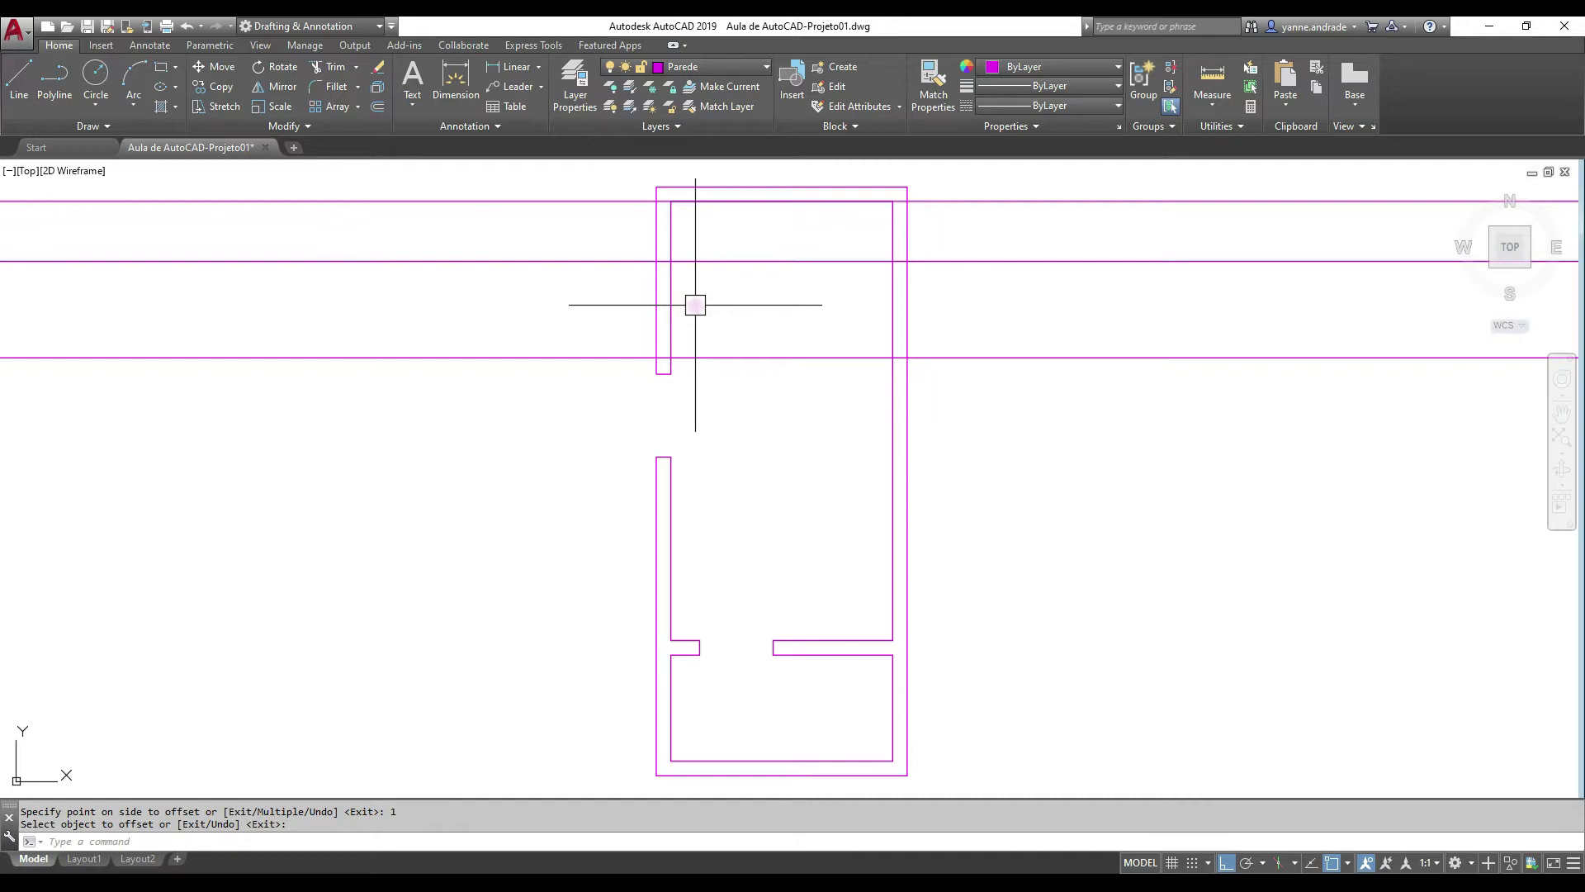
Trim the left wall between the two lower construction lines to form an opening, and trim those lines outside and inside the room
type("TR")
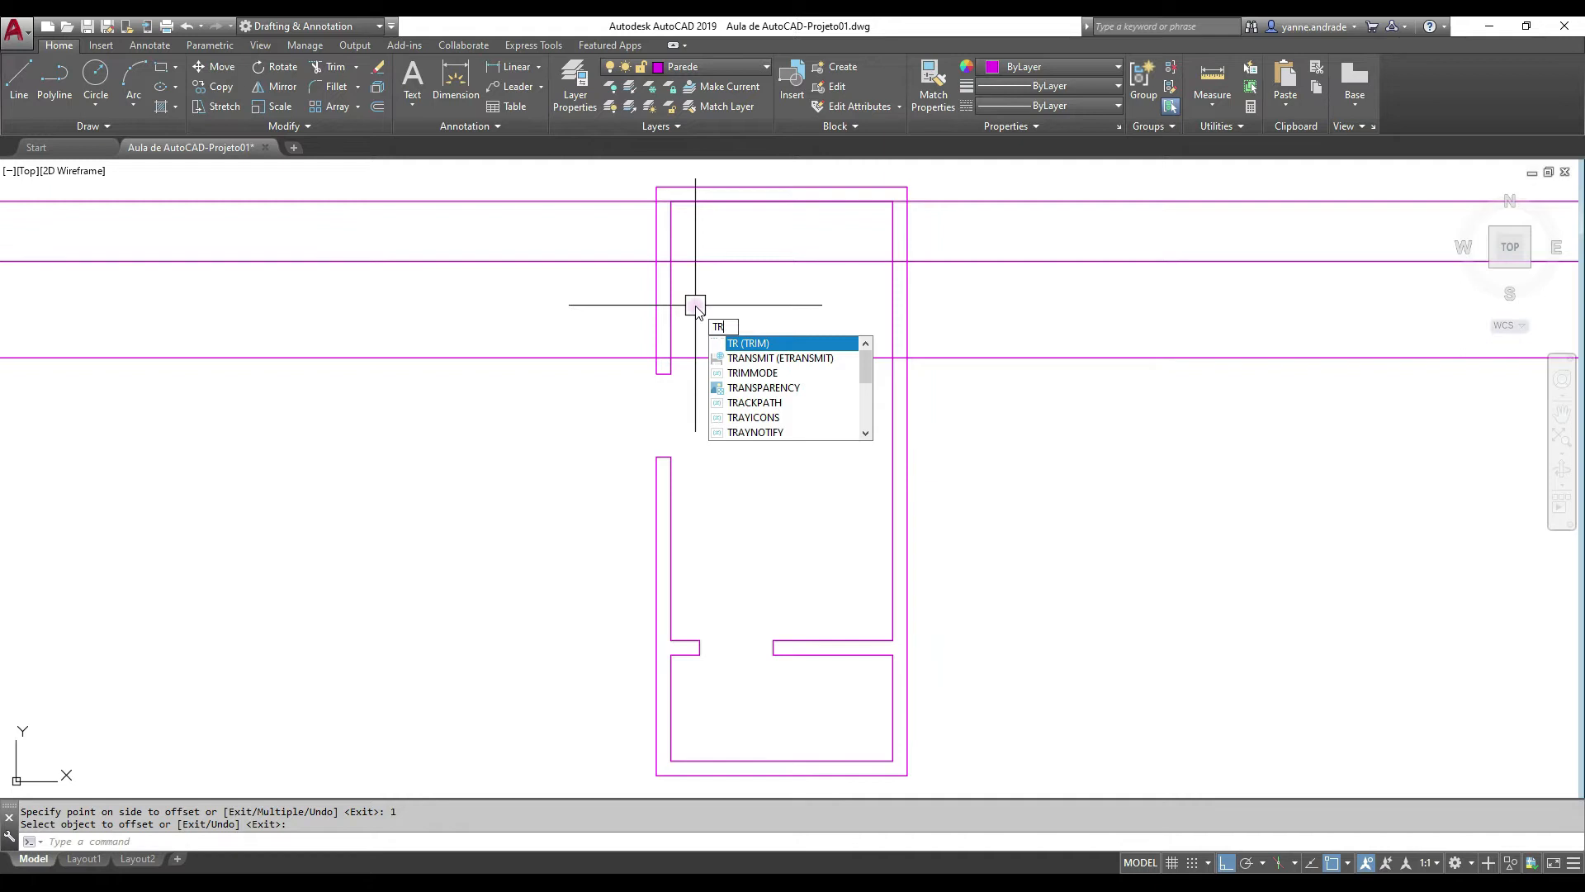
key("Return")
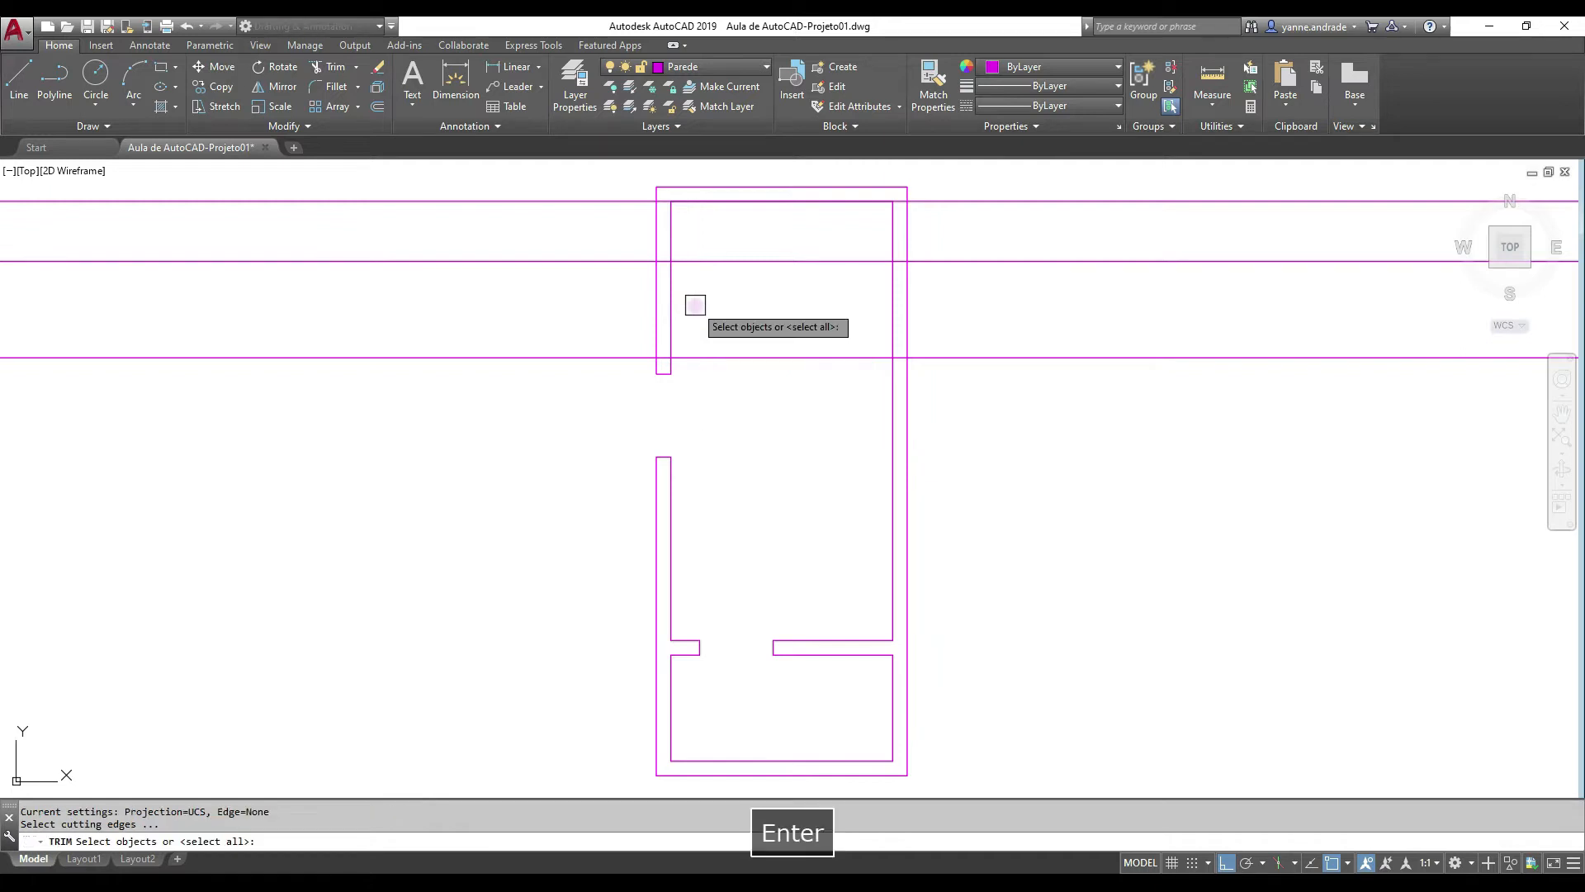
key("Return")
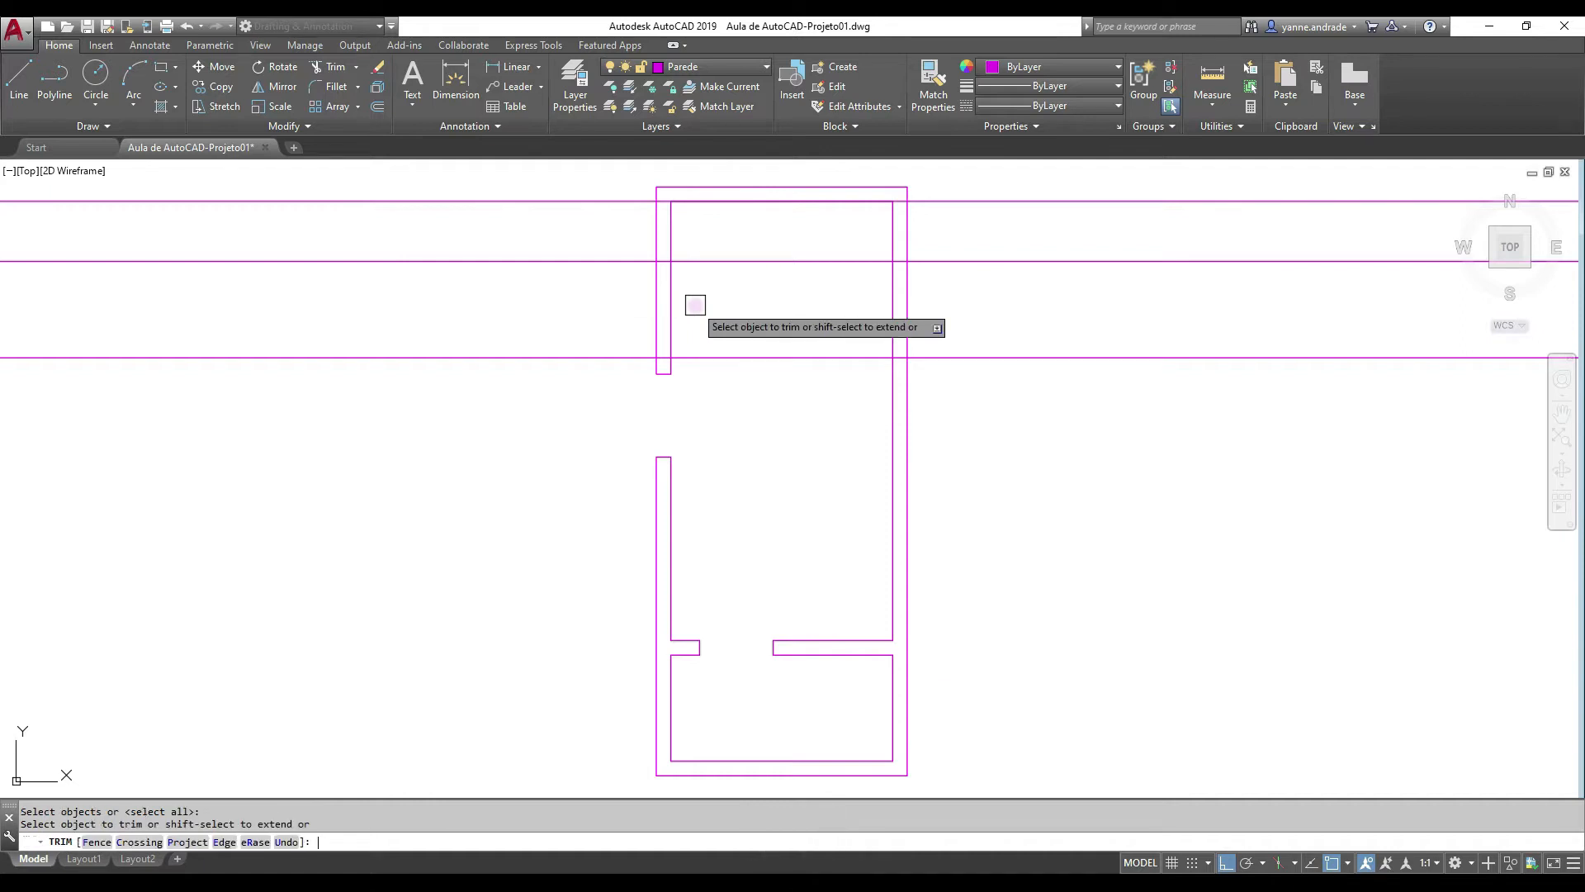
left_click(651, 304)
left_click(682, 305)
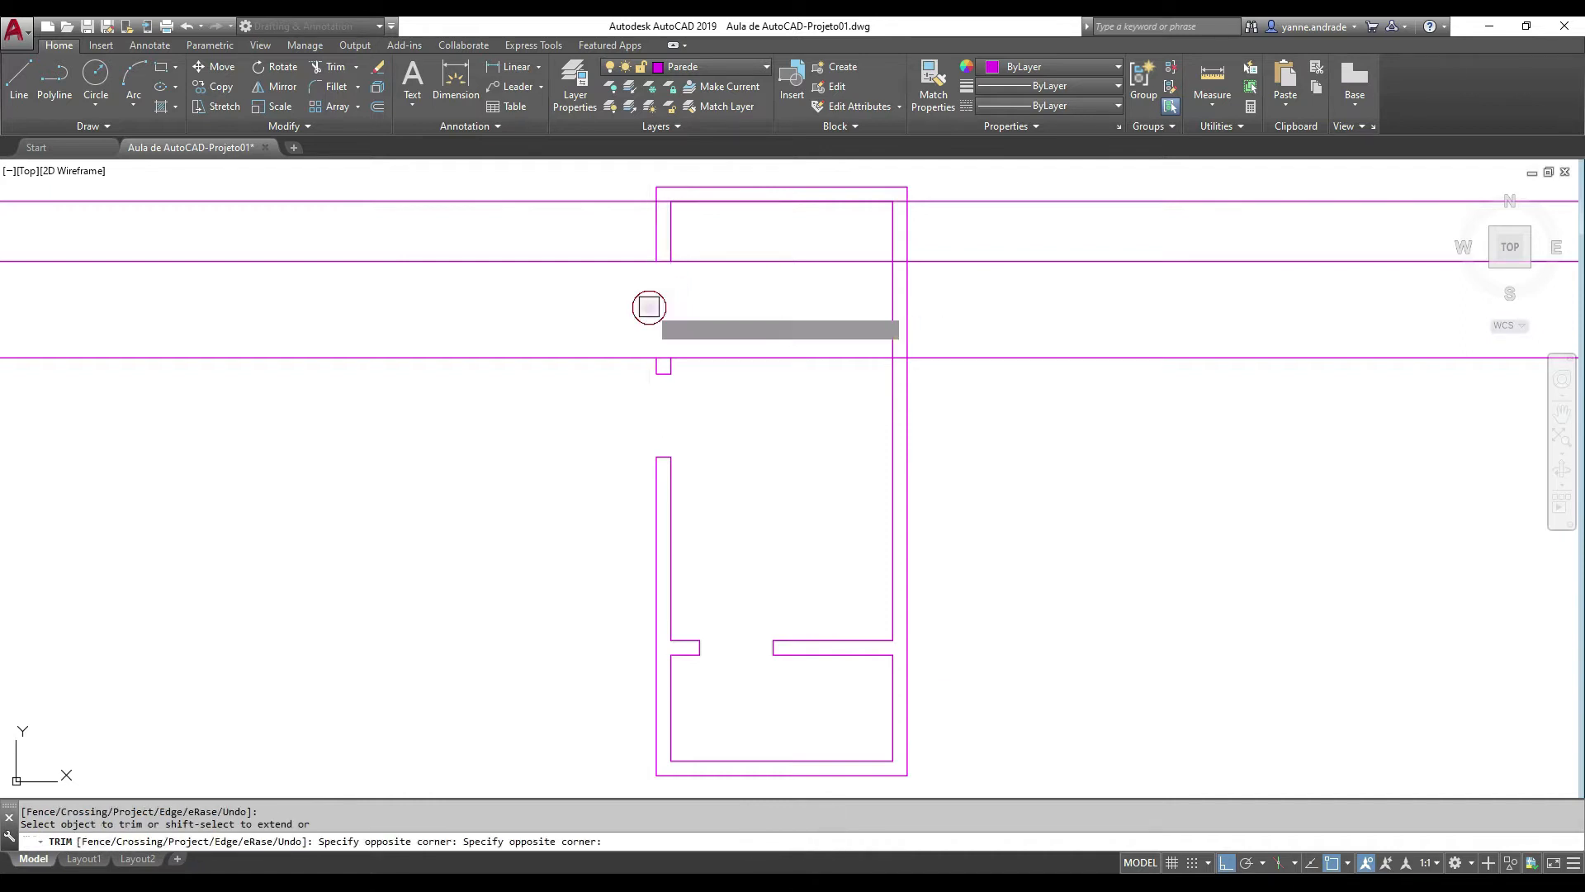
left_click(648, 312)
left_click(553, 358)
left_click(578, 260)
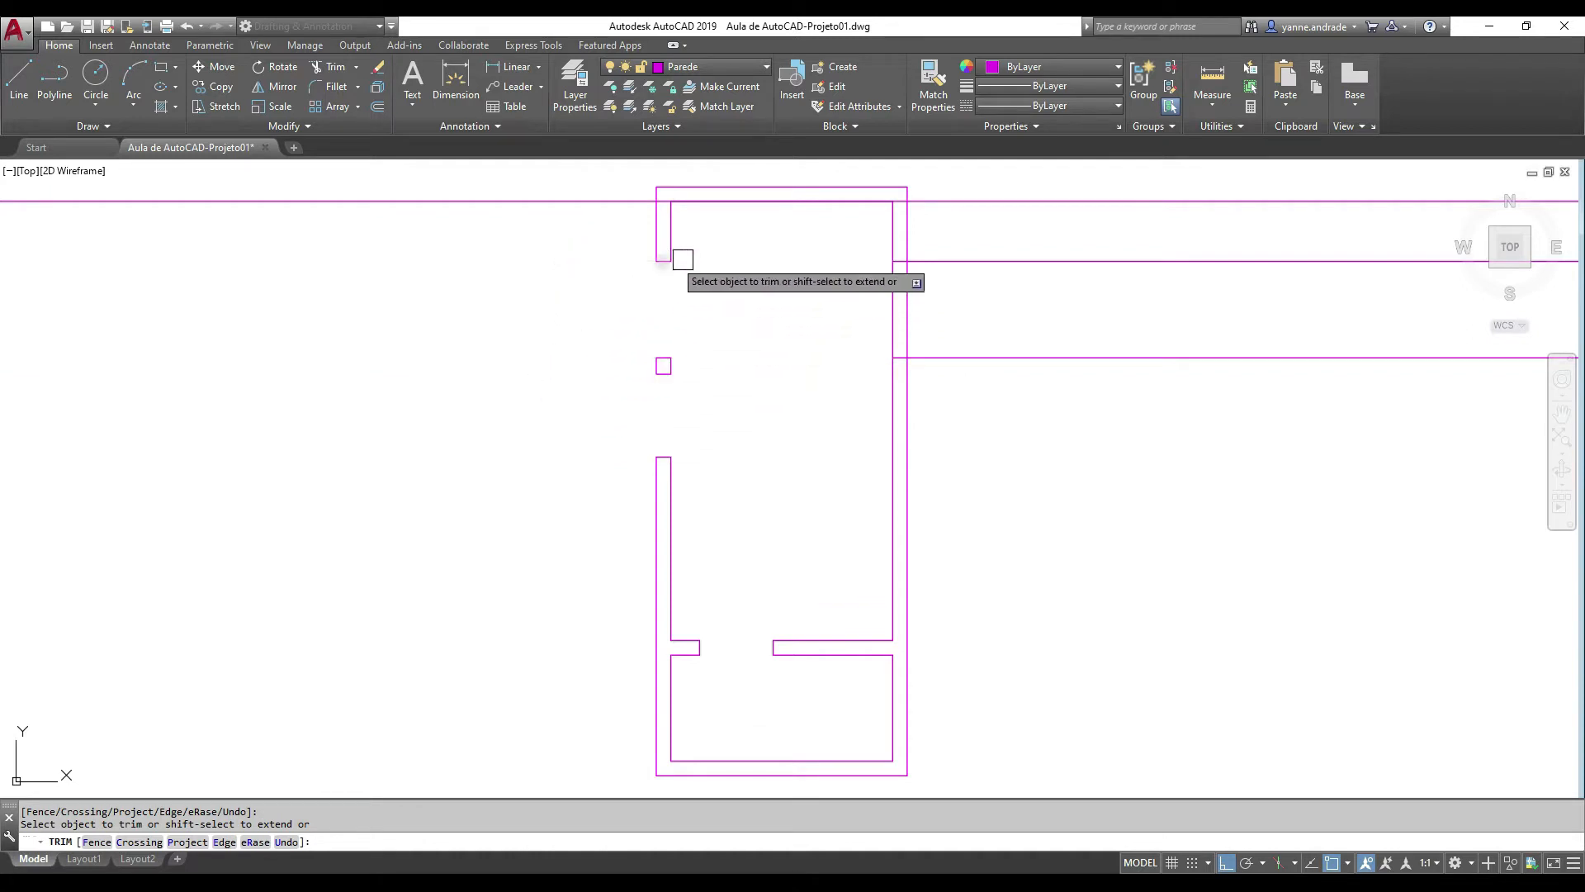
key("Return")
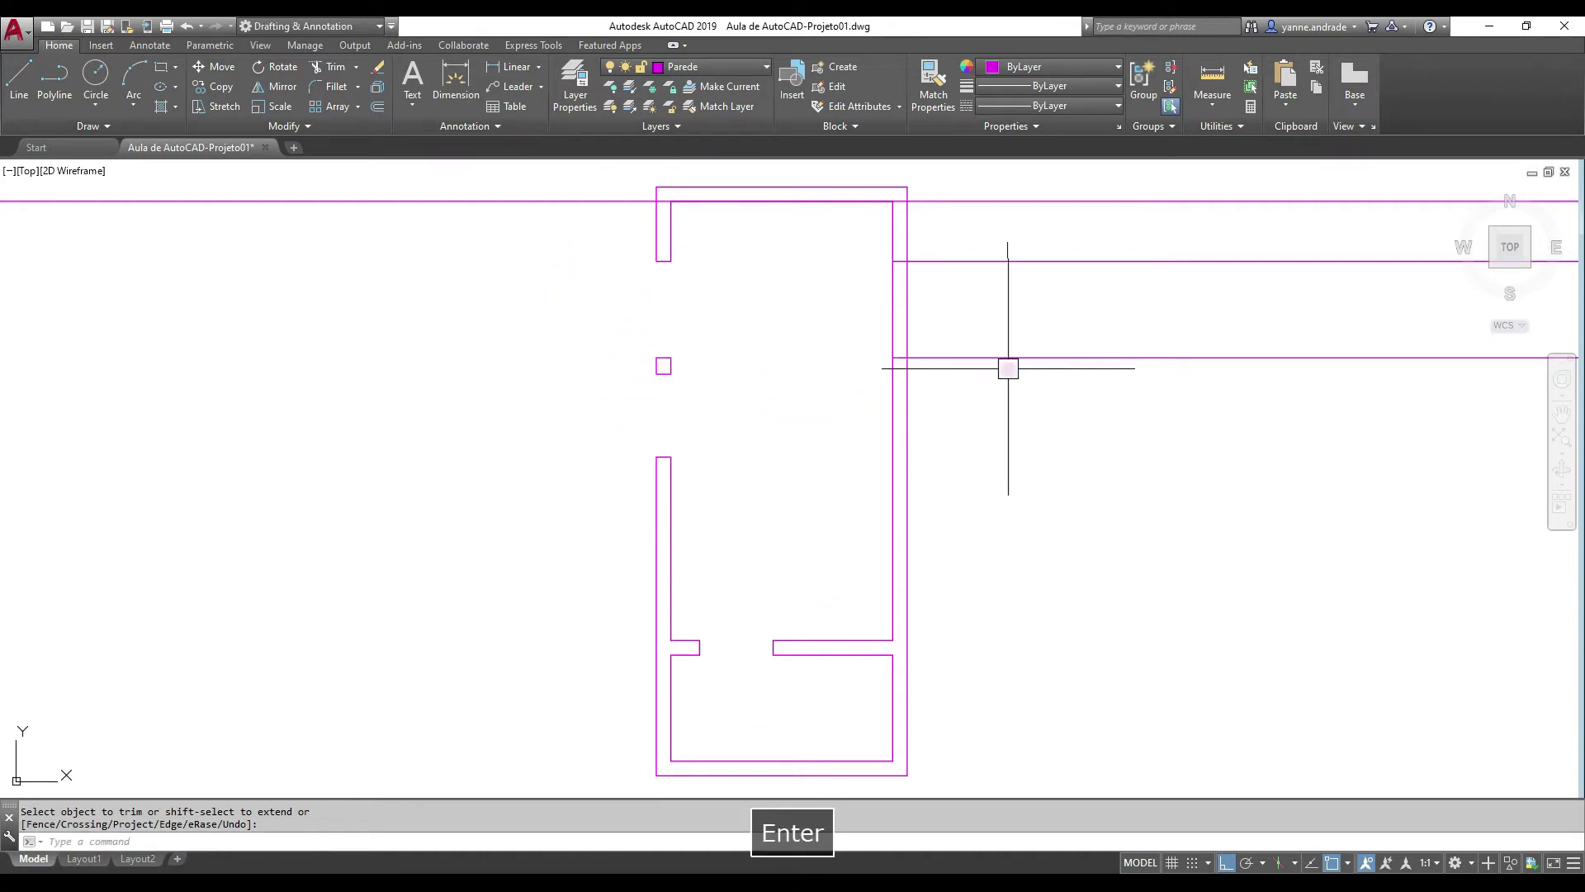
Delete the upper construction line and the two leftover line pieces extending past the right wall
left_click(1138, 450)
left_click(1036, 170)
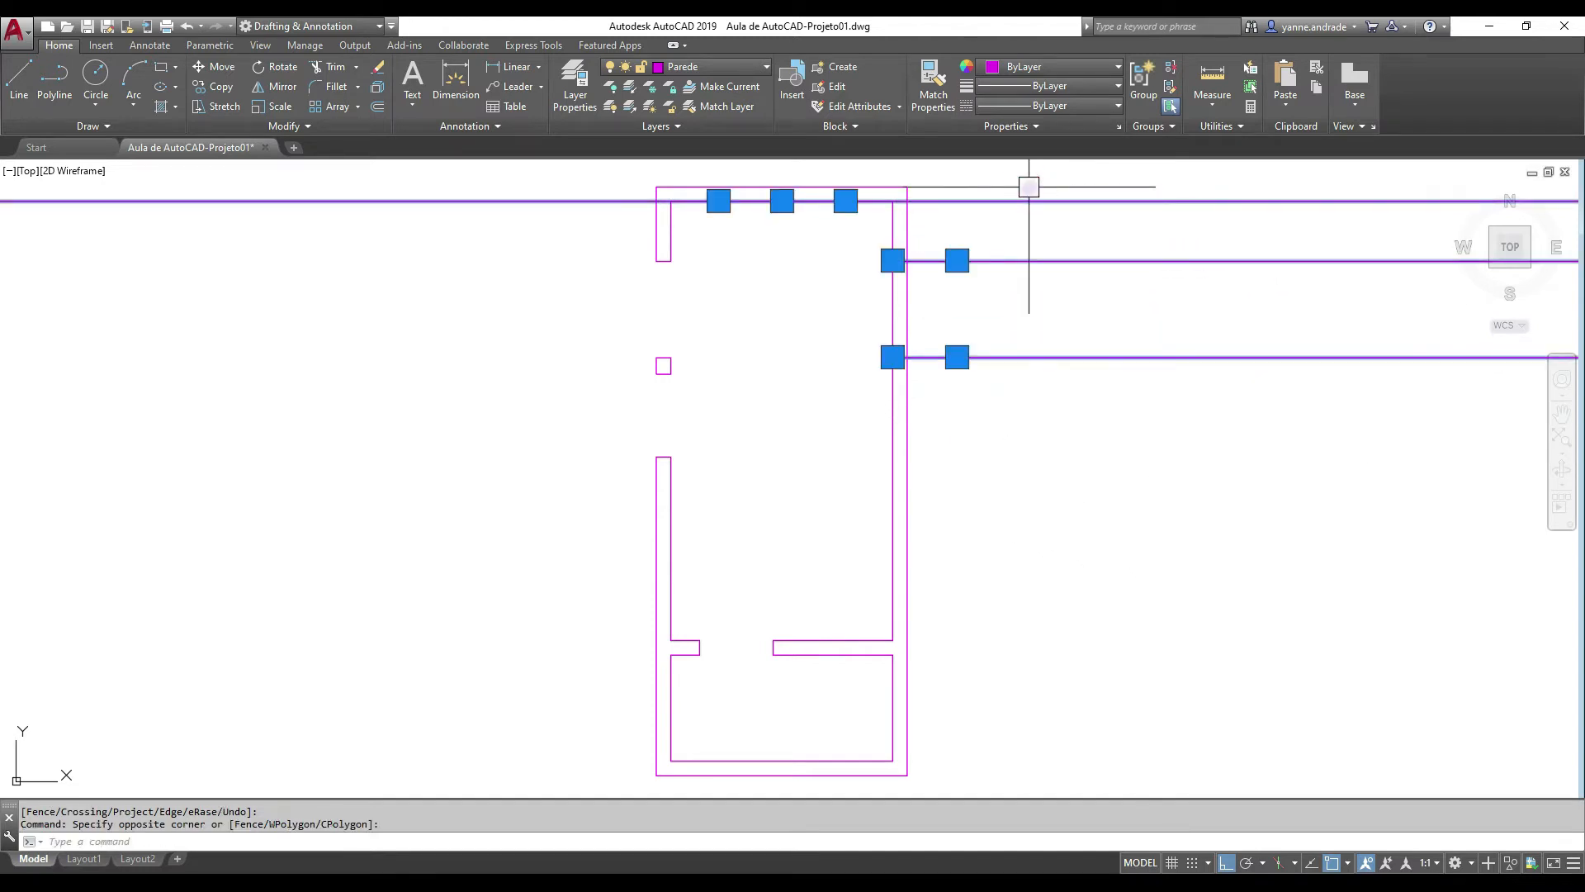
key("Delete")
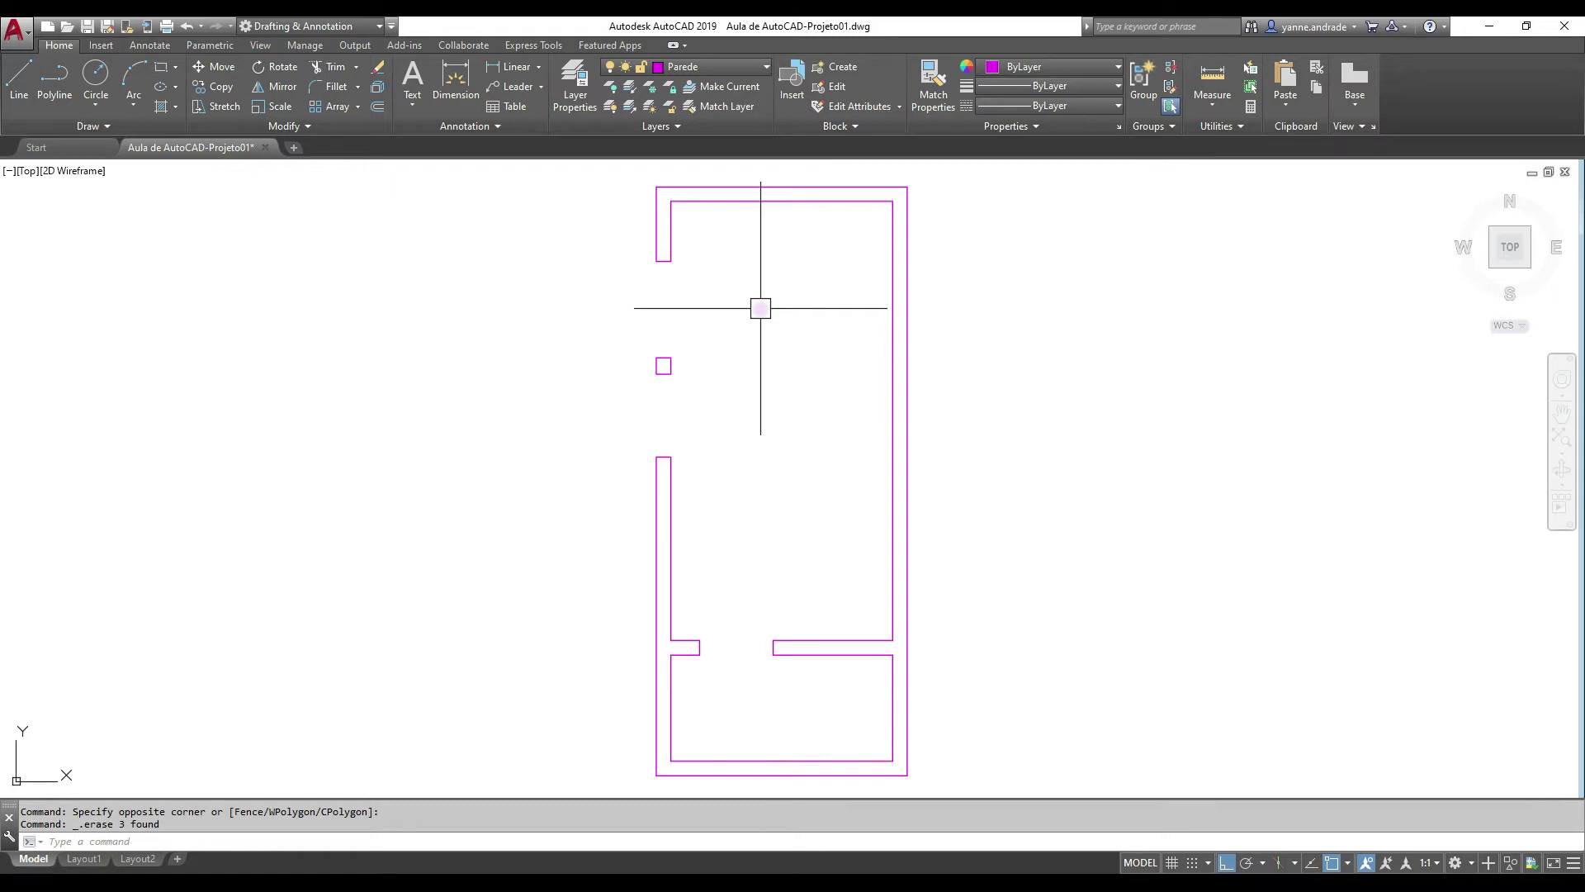
Draw a vertical construction line (XLINE) through the inner face of the left wall
type("xl")
key("Return")
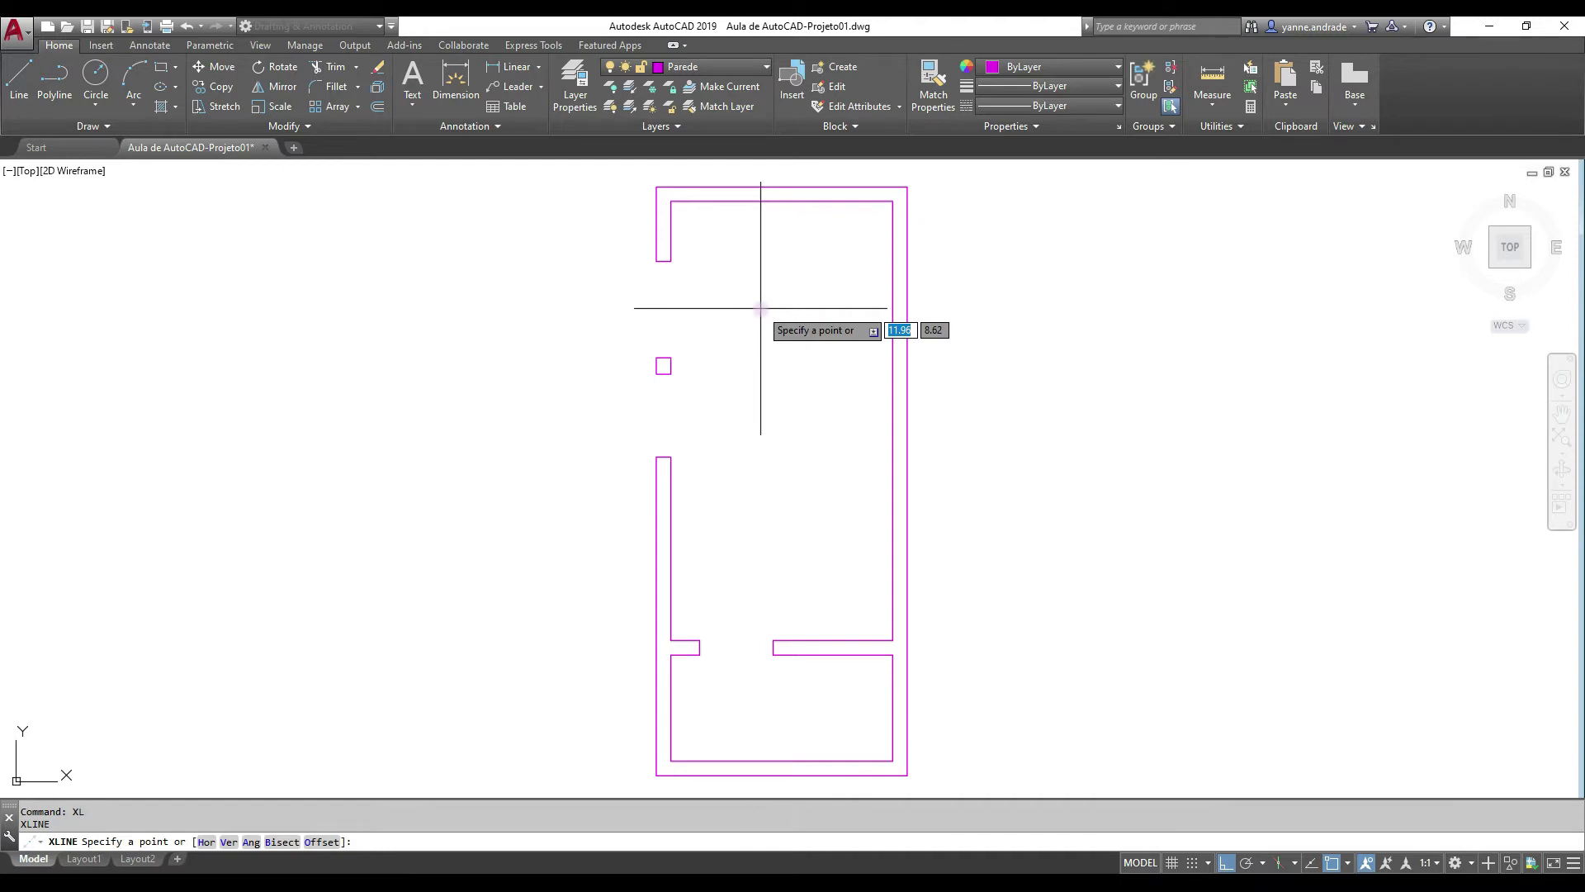
type("v")
key("Return")
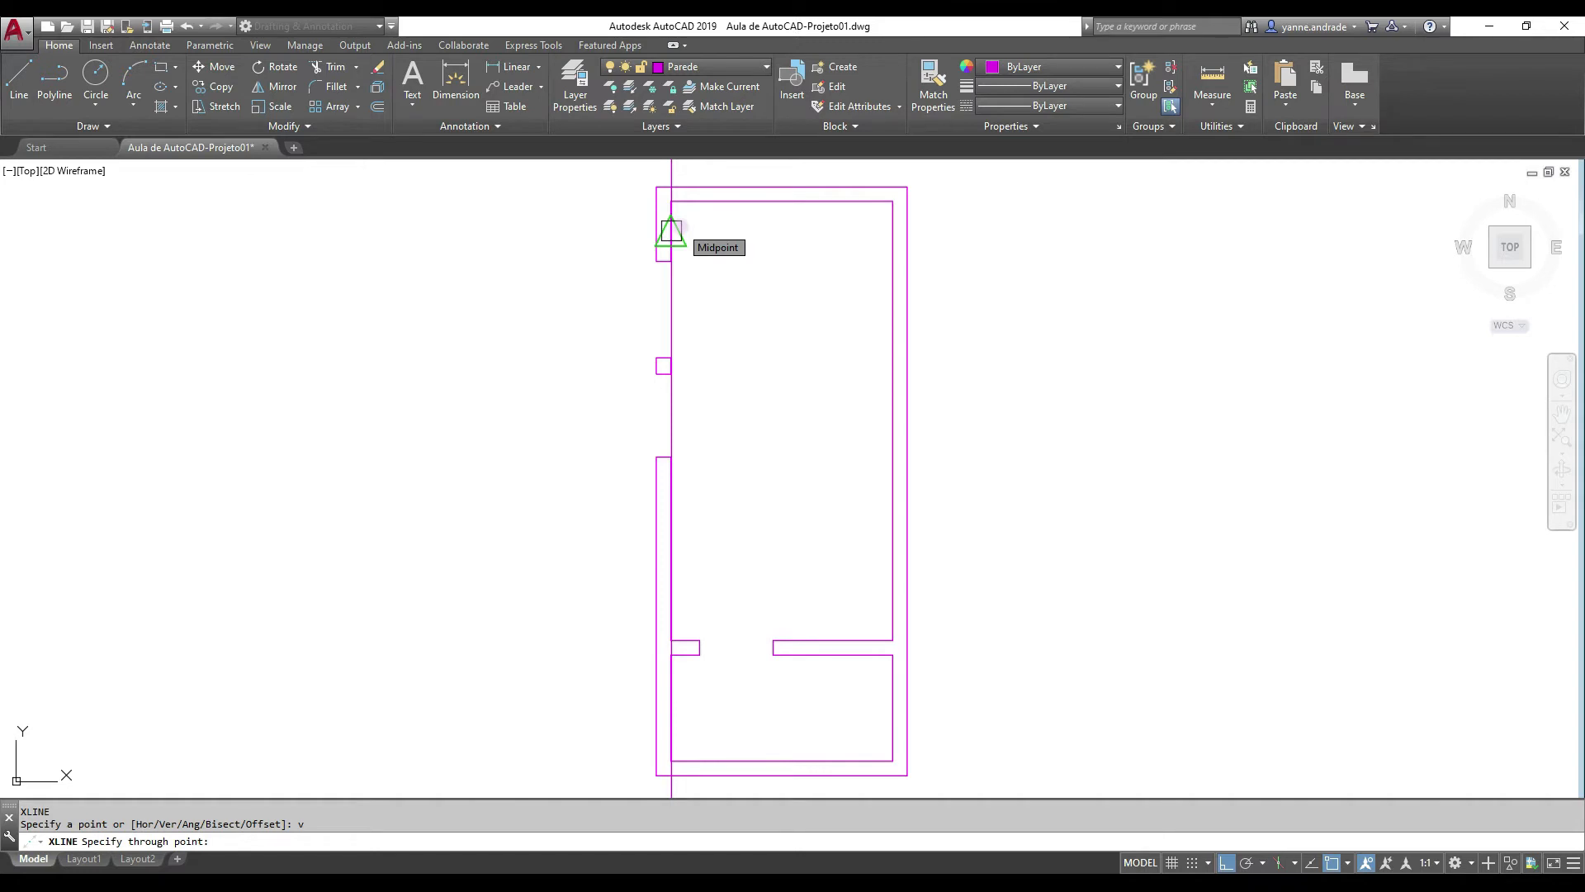
left_click(671, 232)
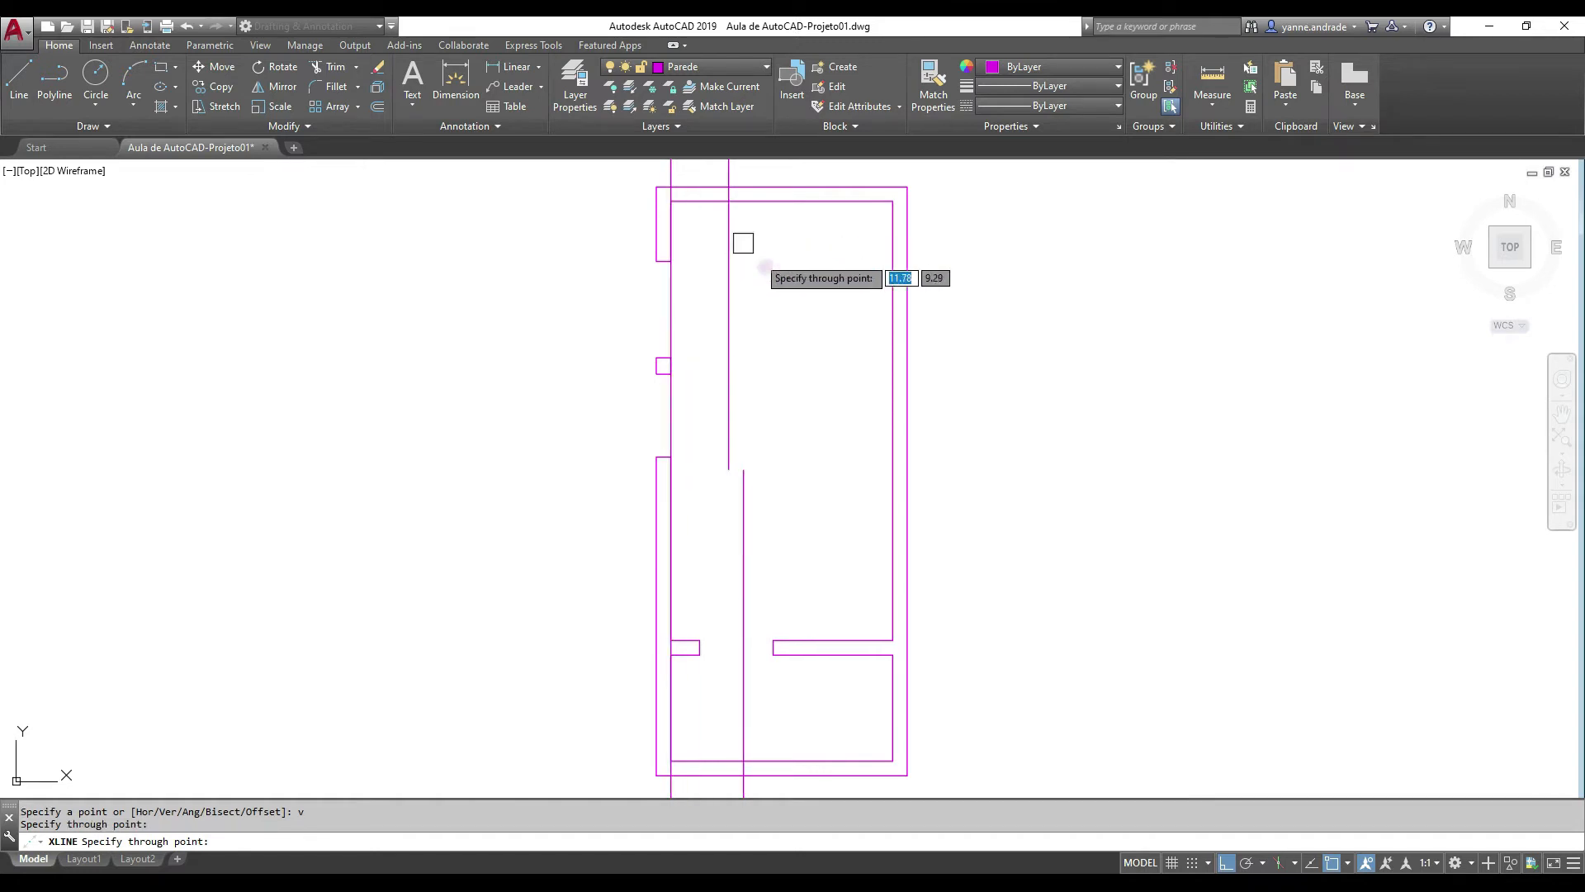
Offset the vertical construction line on the left wall's inner face 0.65 to the right, into the room
key("Return")
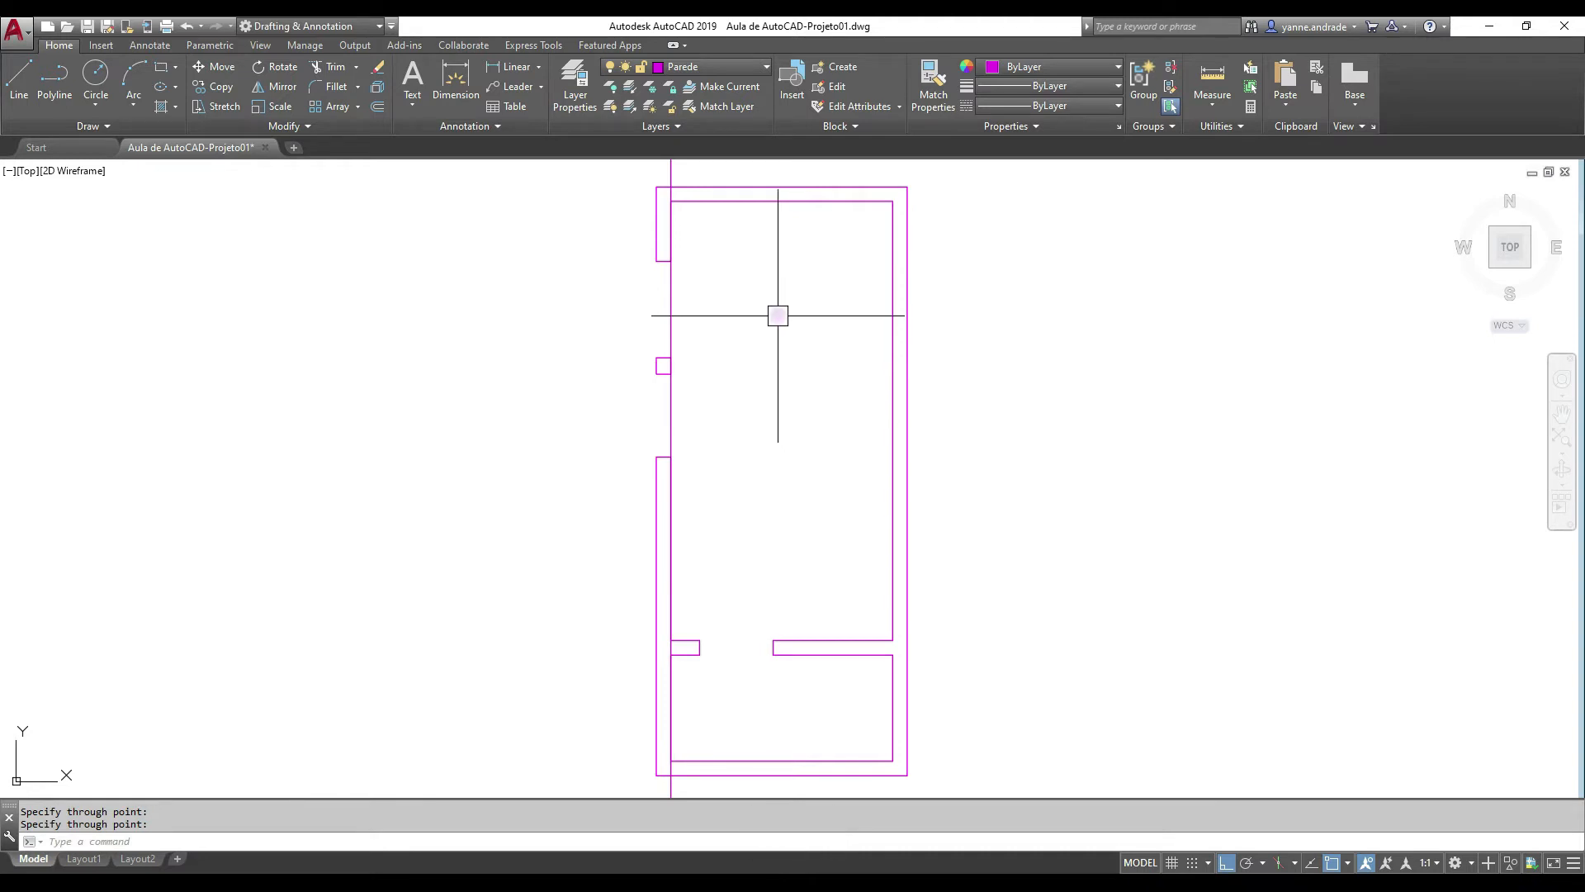
middle_click_drag(755, 301, 757, 307)
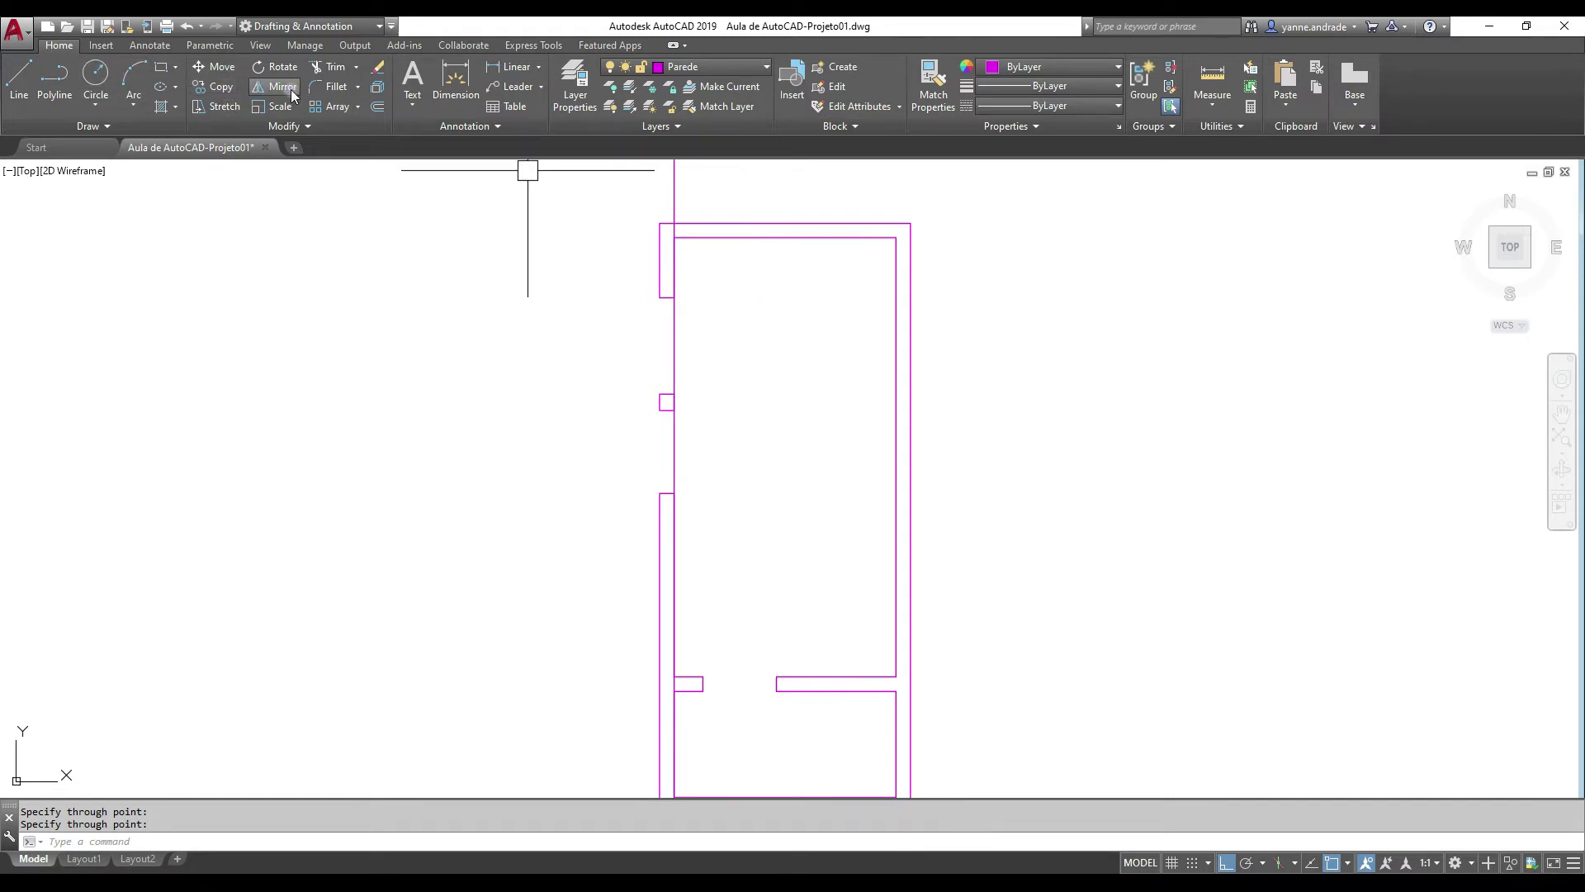
left_click(376, 109)
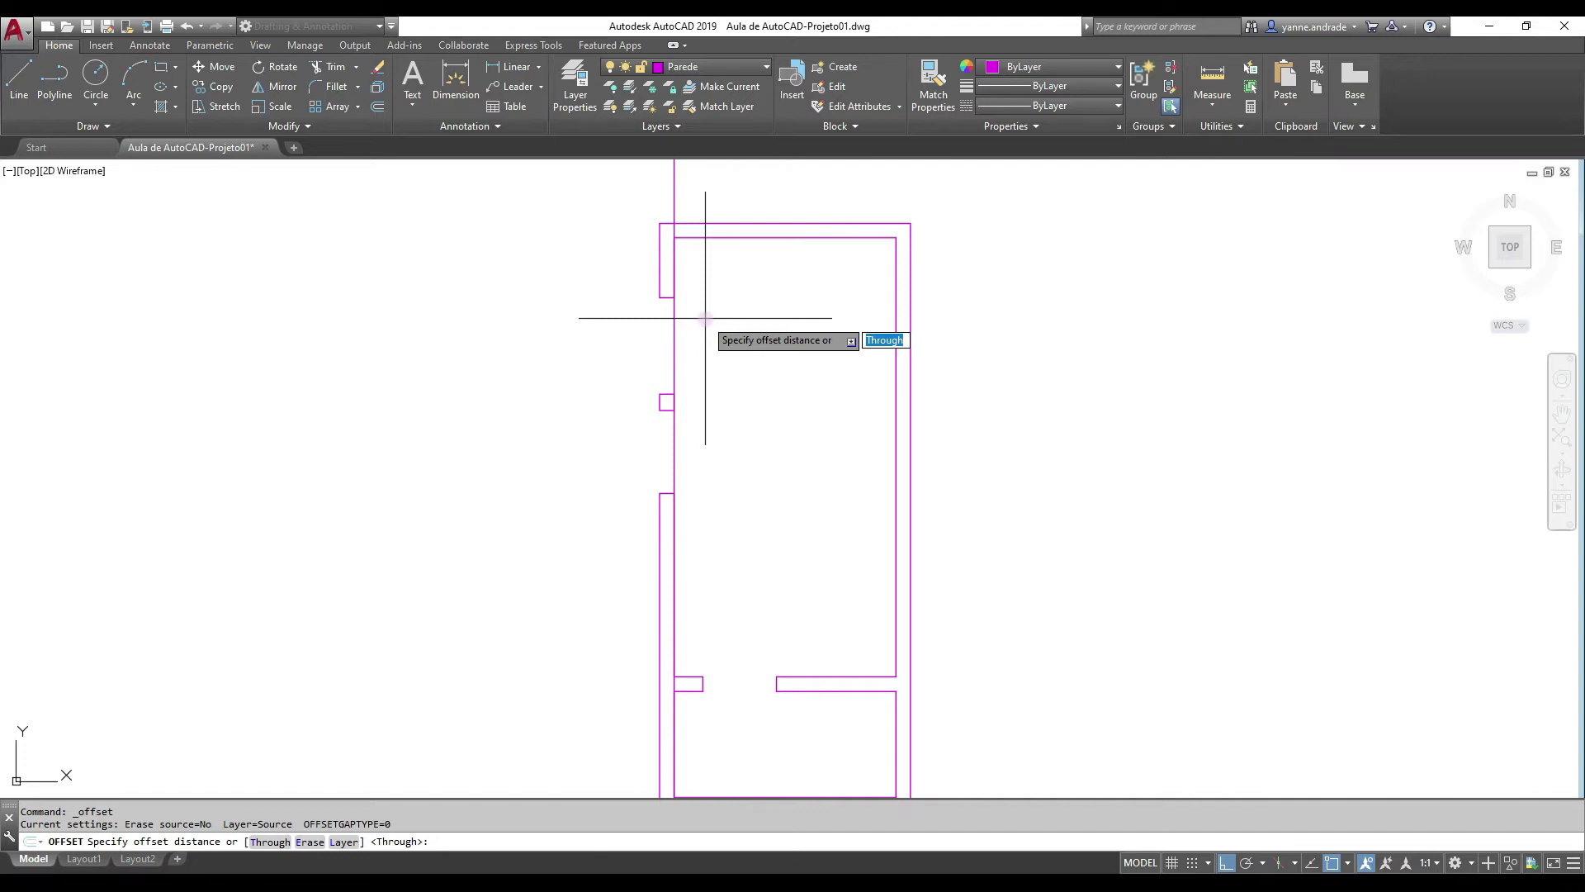
type(".65")
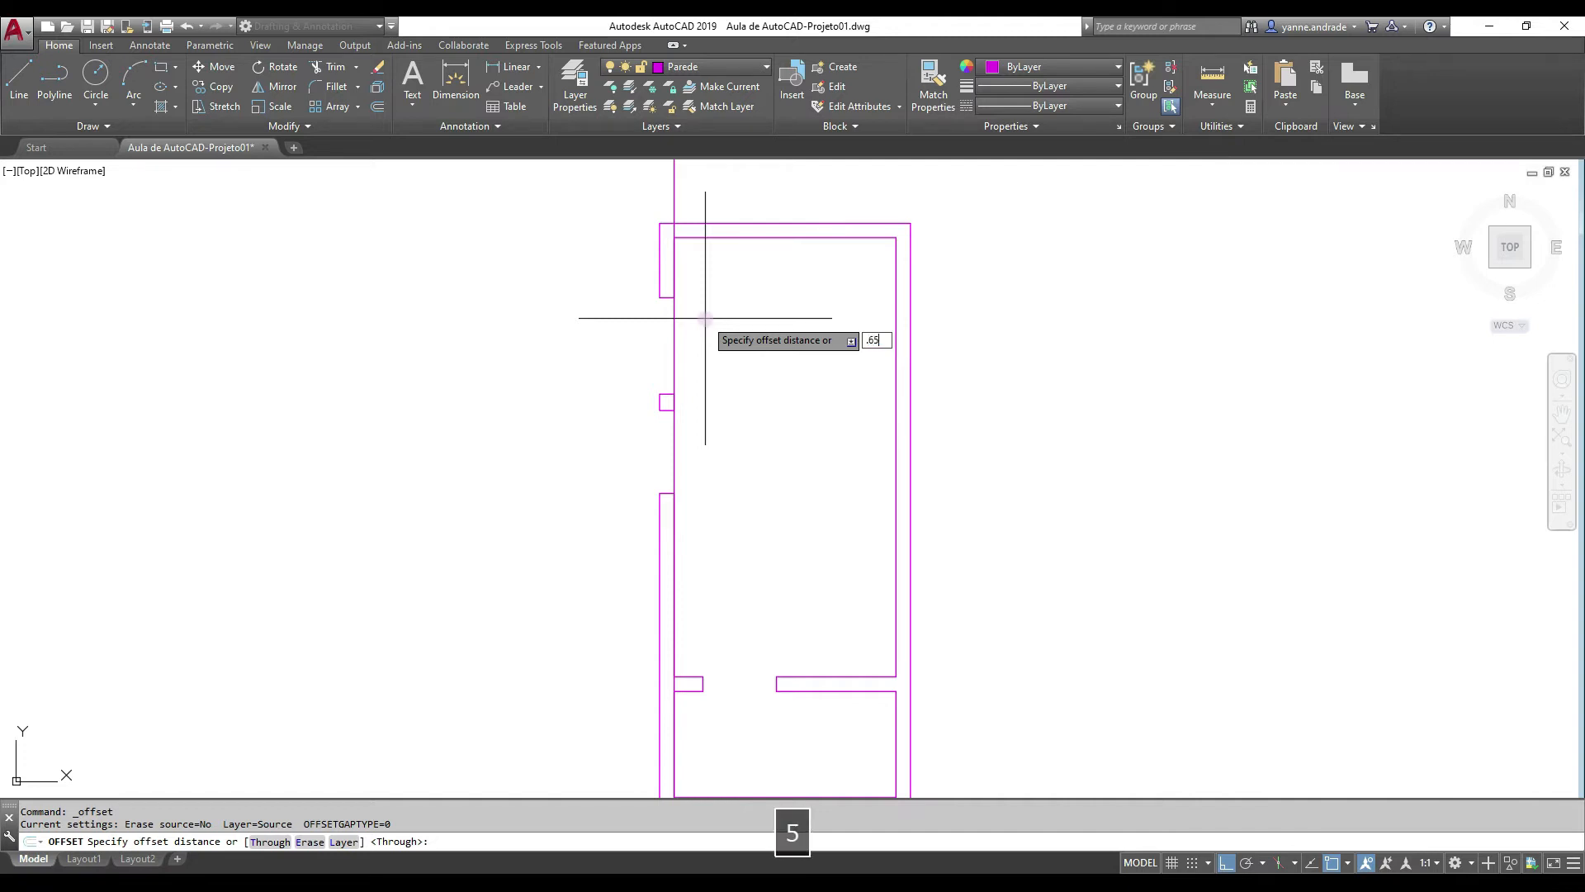
key("Return")
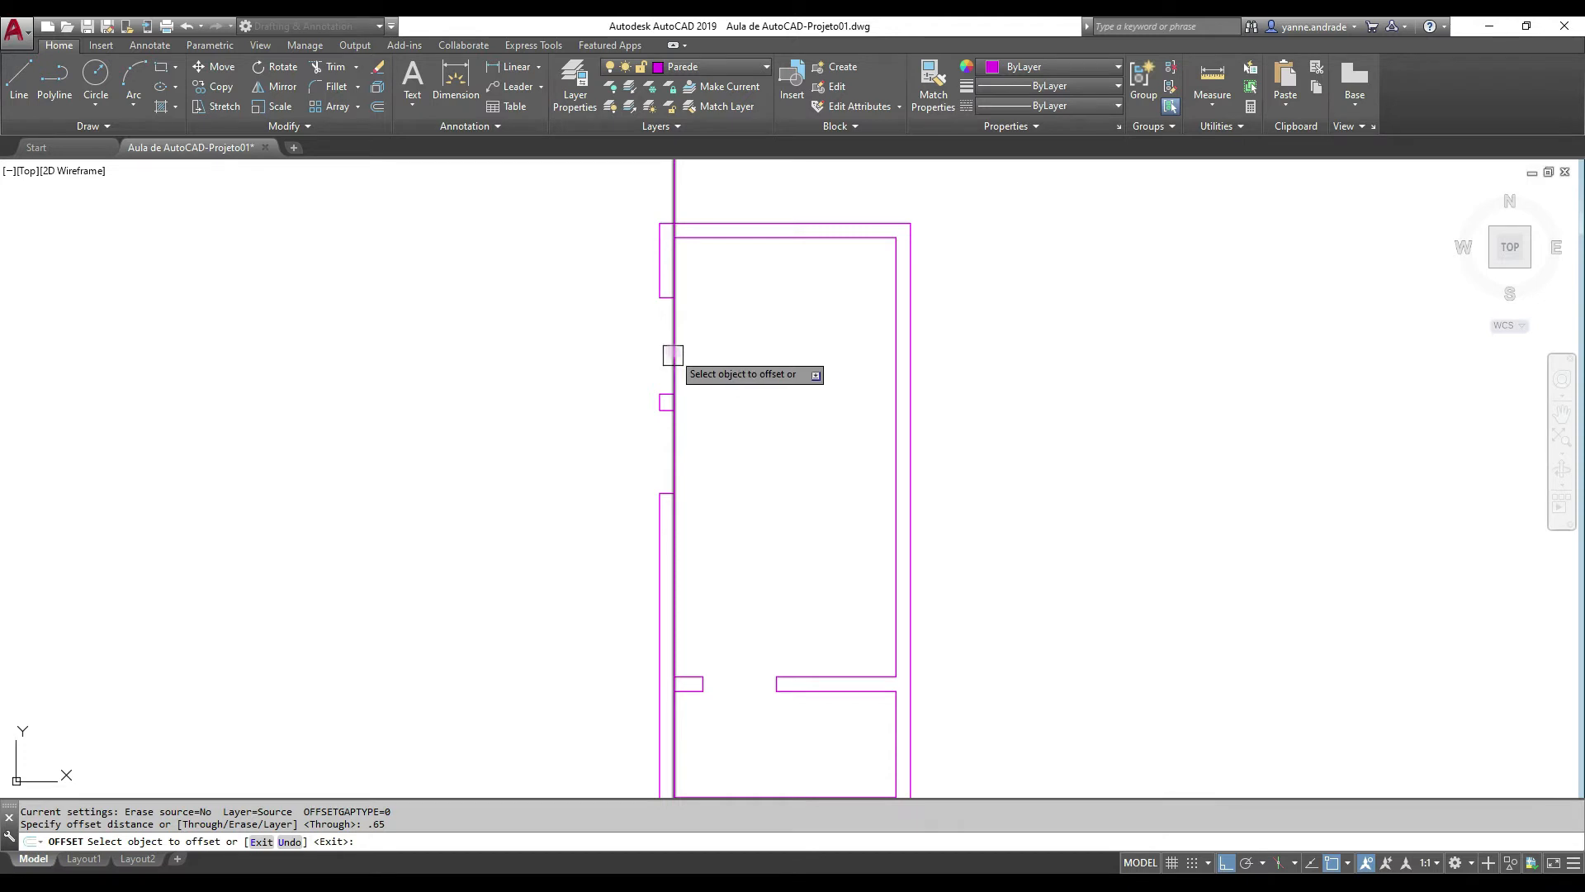
left_click(674, 359)
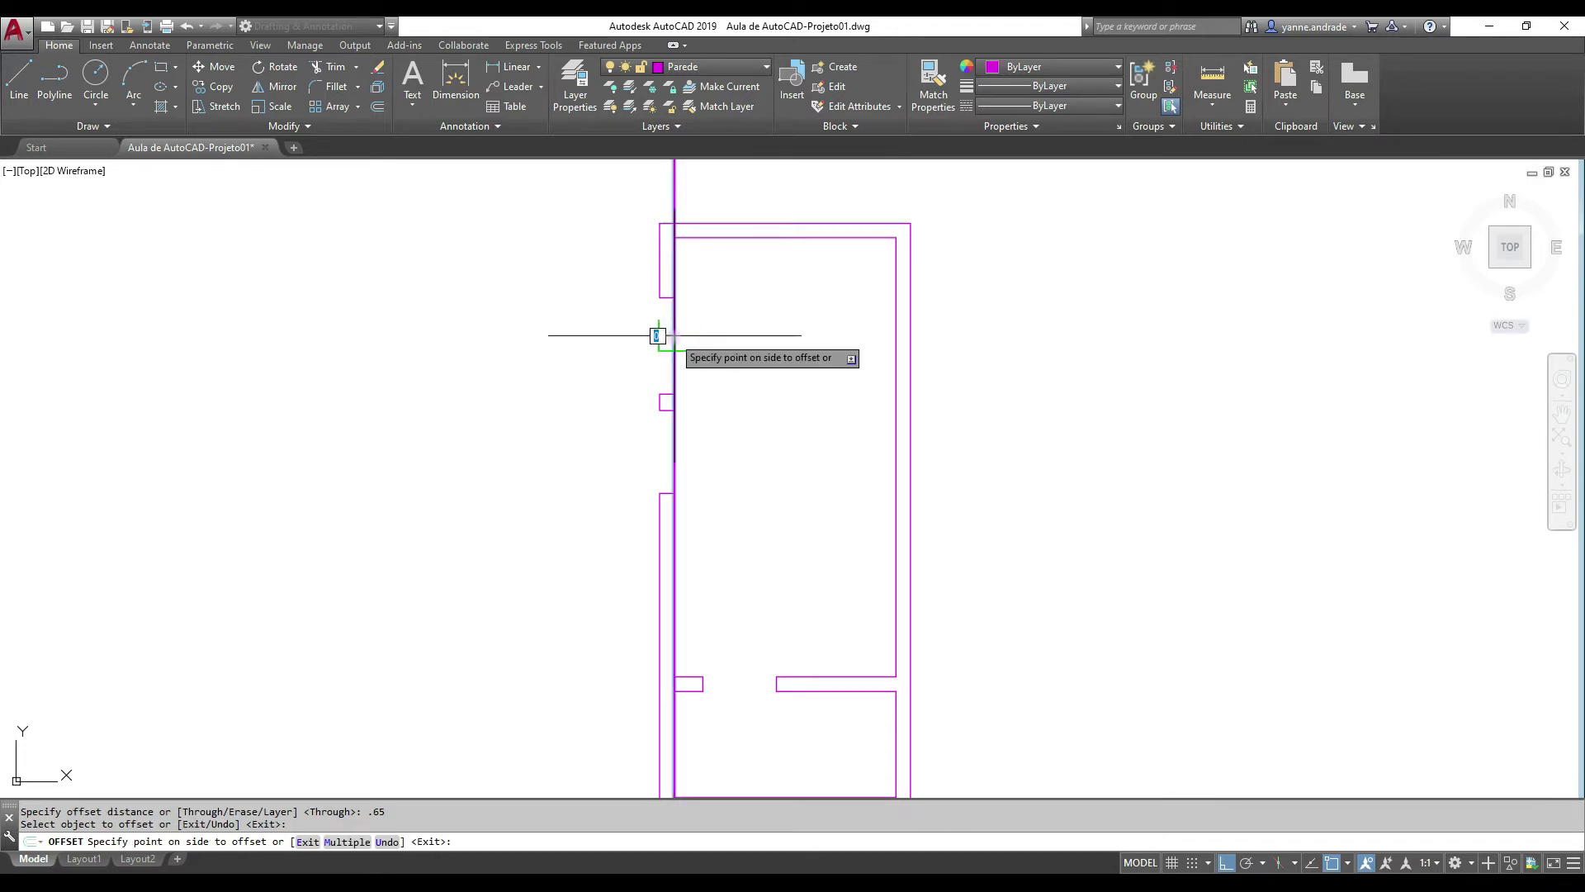
left_click(849, 336)
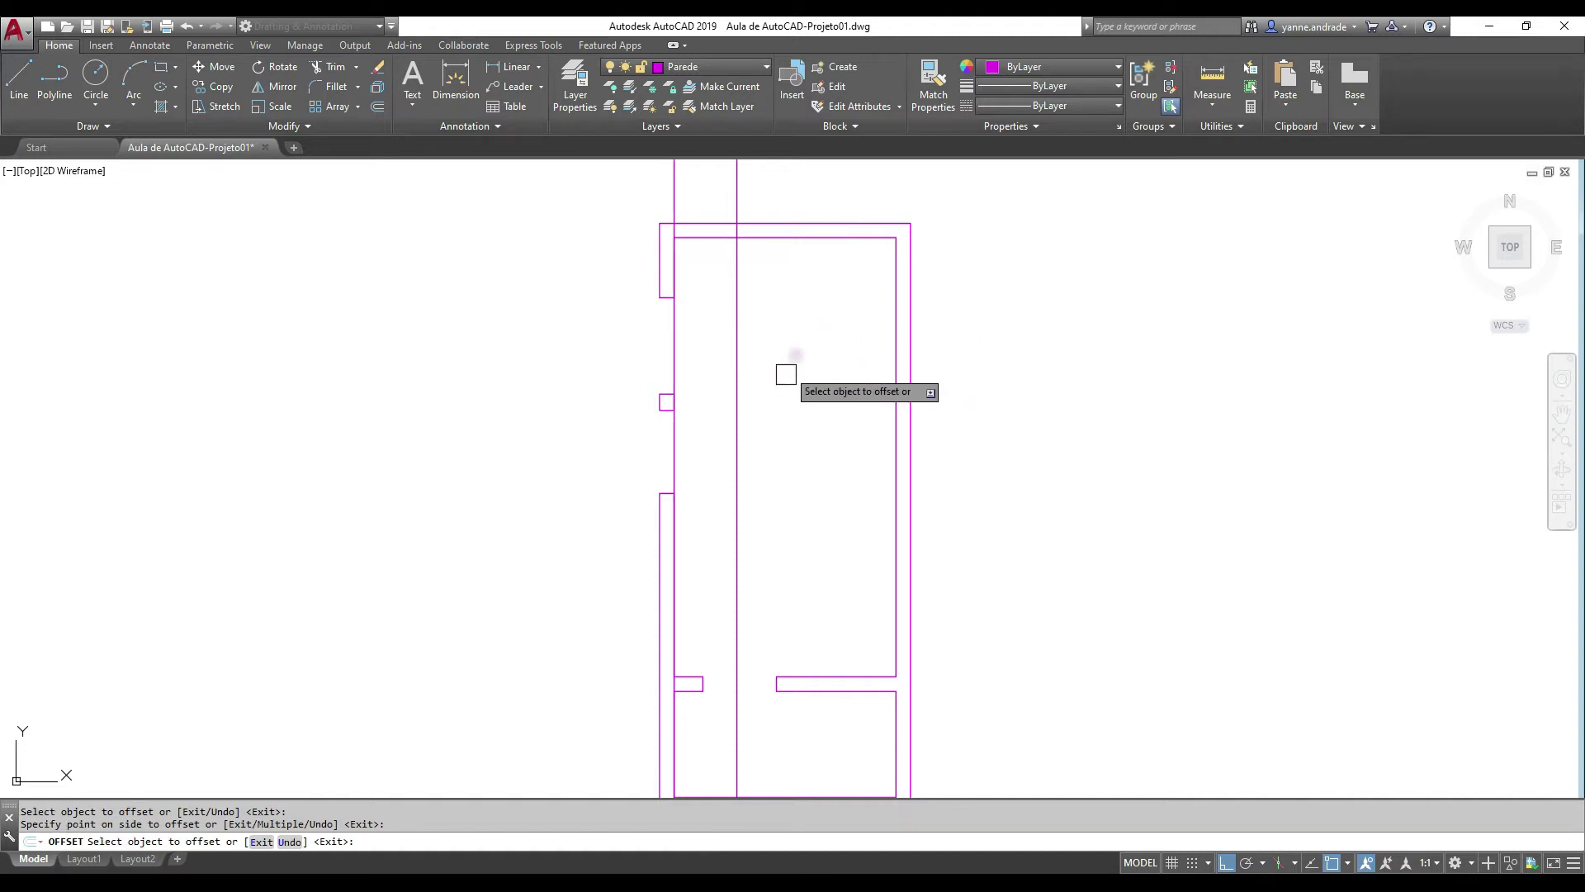
Offset the new vertical line 1 further to the right and finish the Offset command
left_click(737, 298)
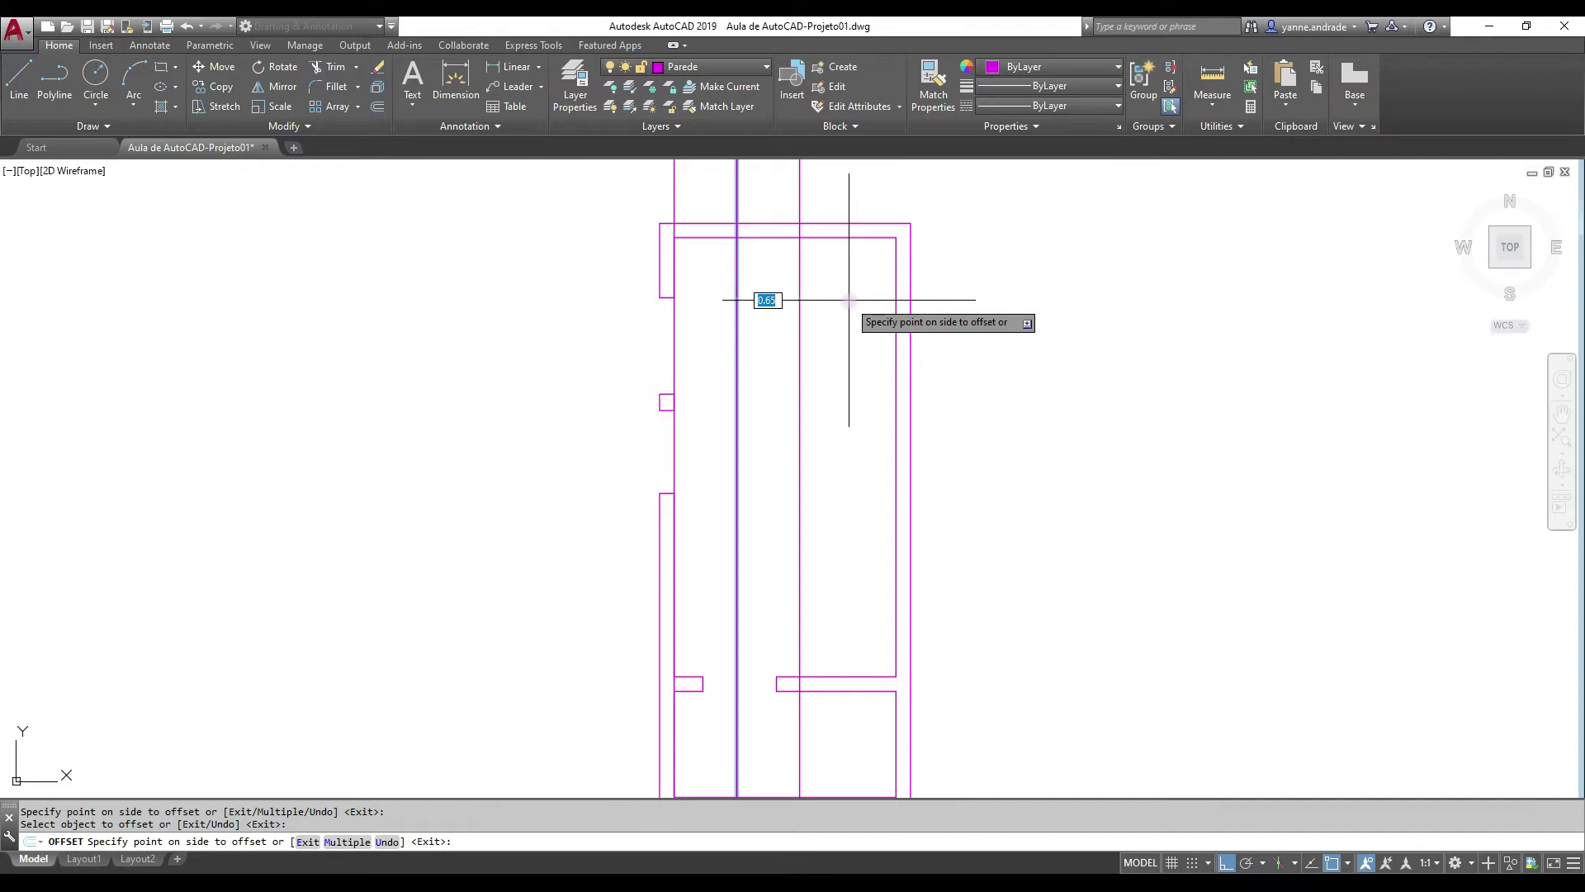
type("1")
key("Return")
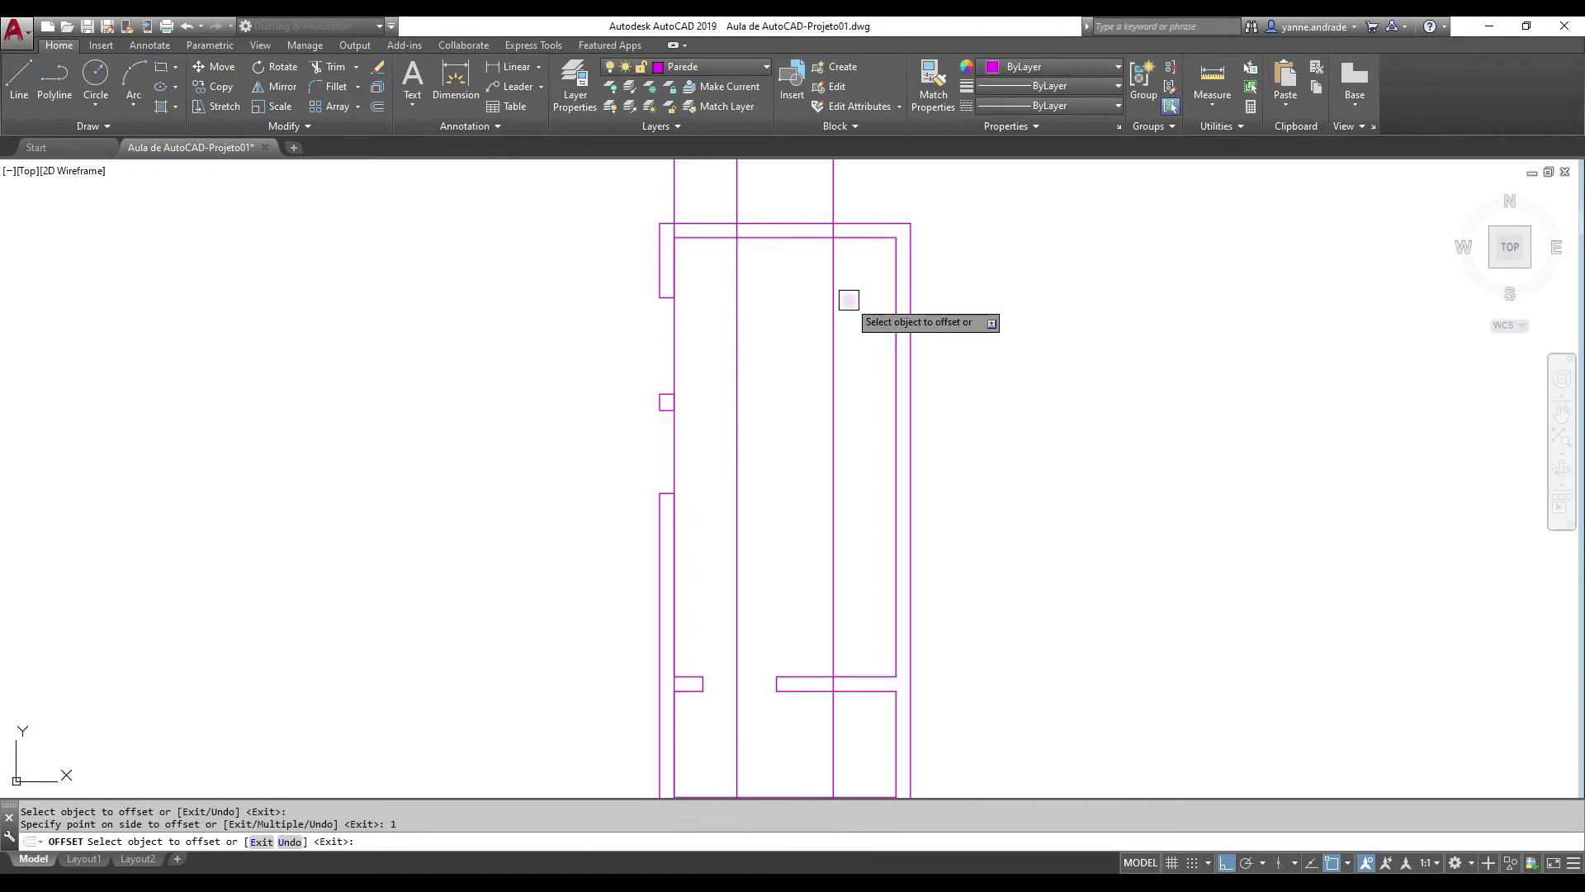
key("Return")
Trim the top wall between the two offset lines to form an opening, and trim those lines inside the upper room and above the wall
type("TR")
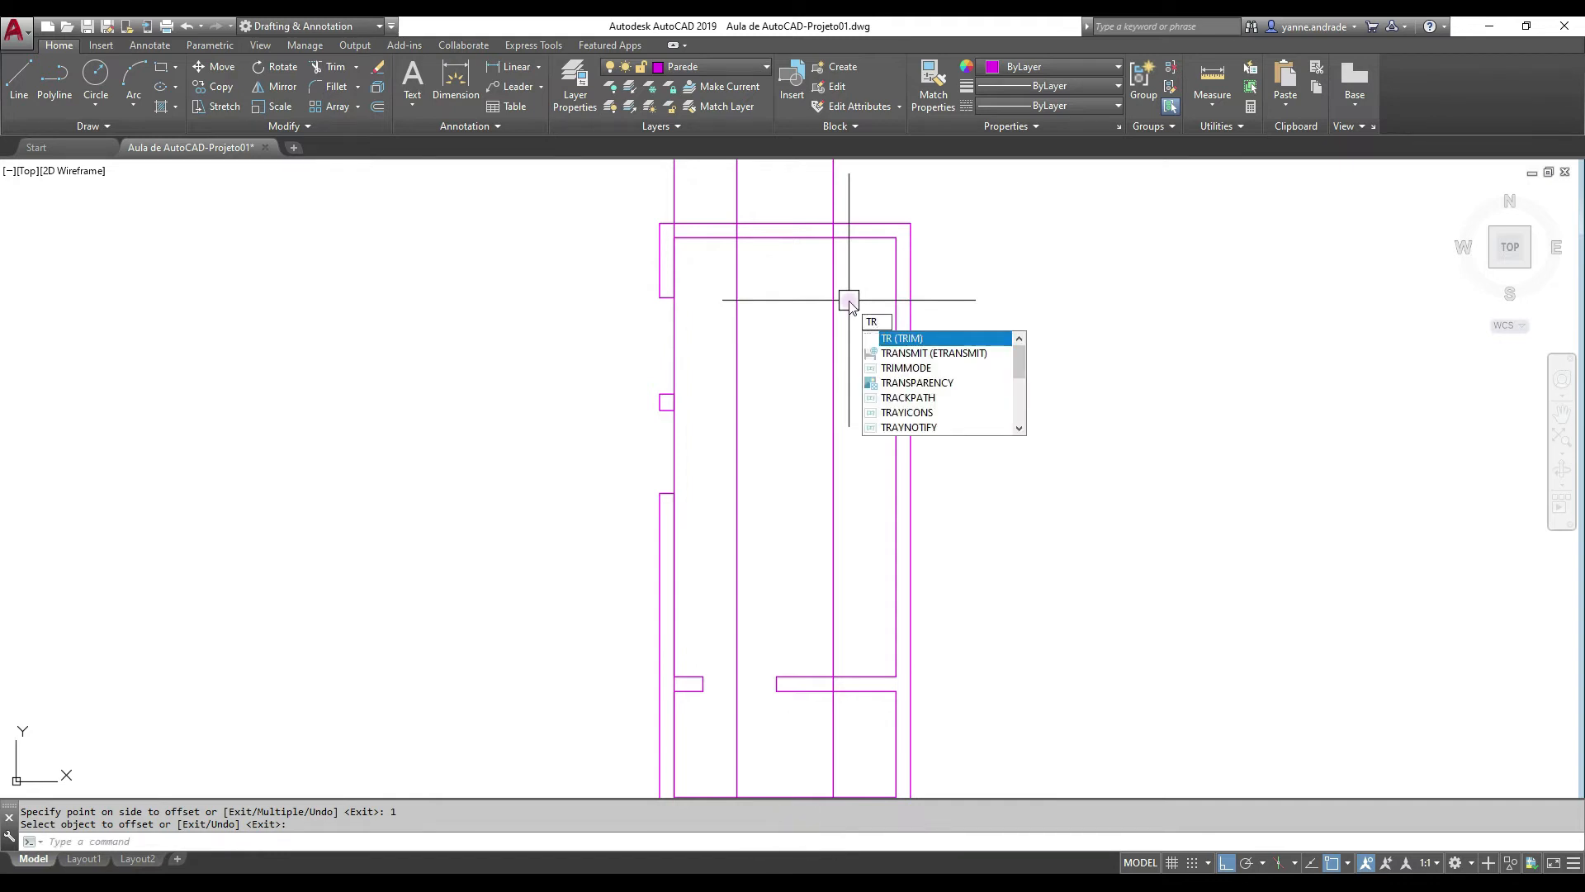
key("Return")
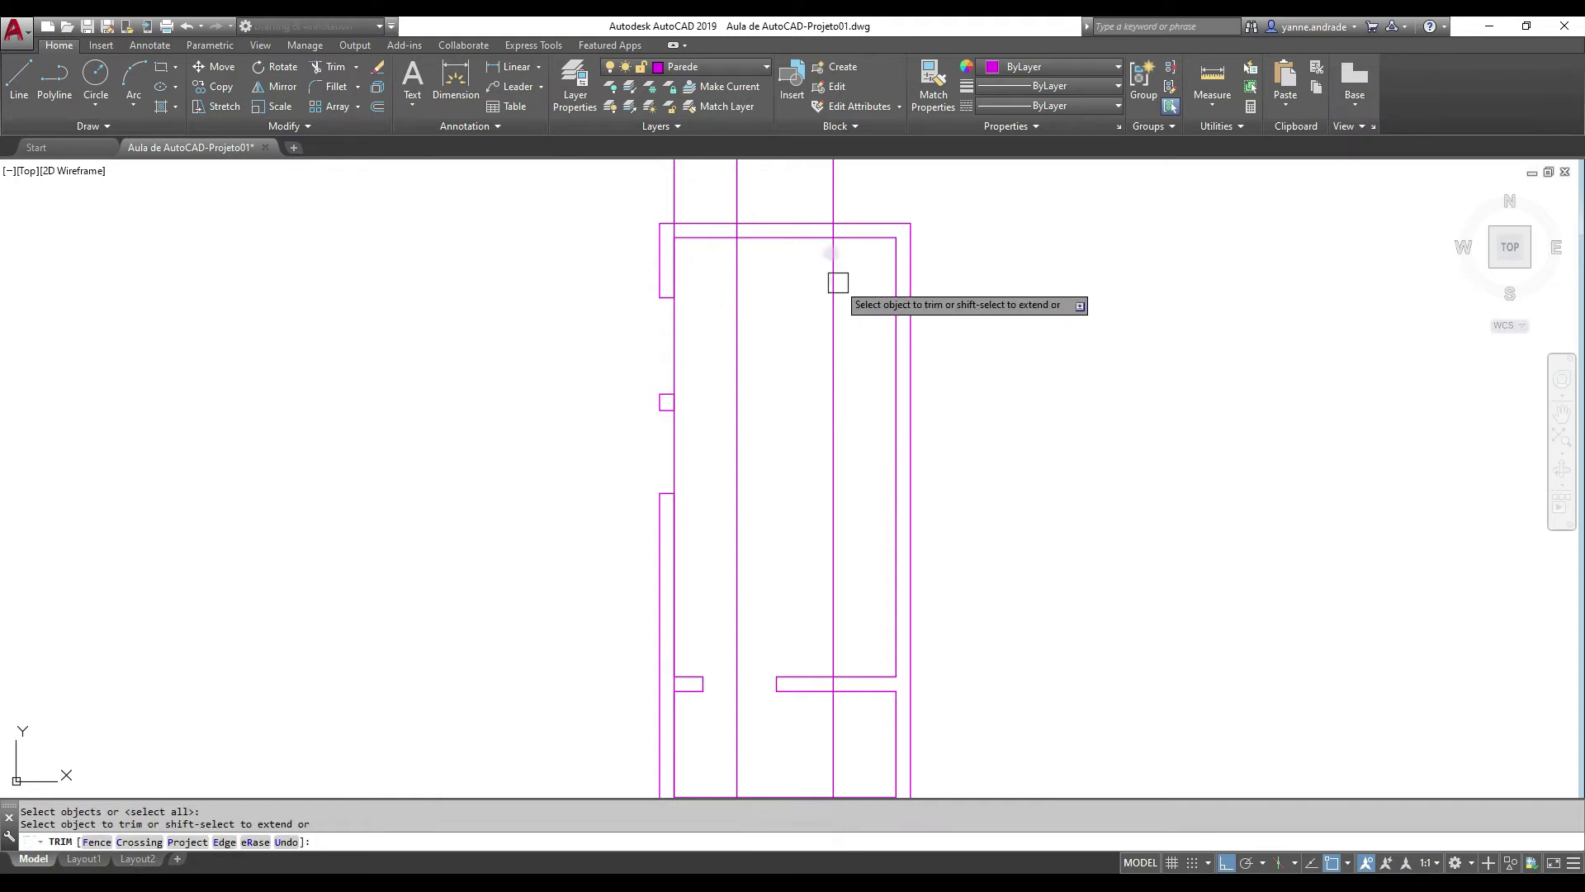
left_click(797, 199)
left_click(787, 286)
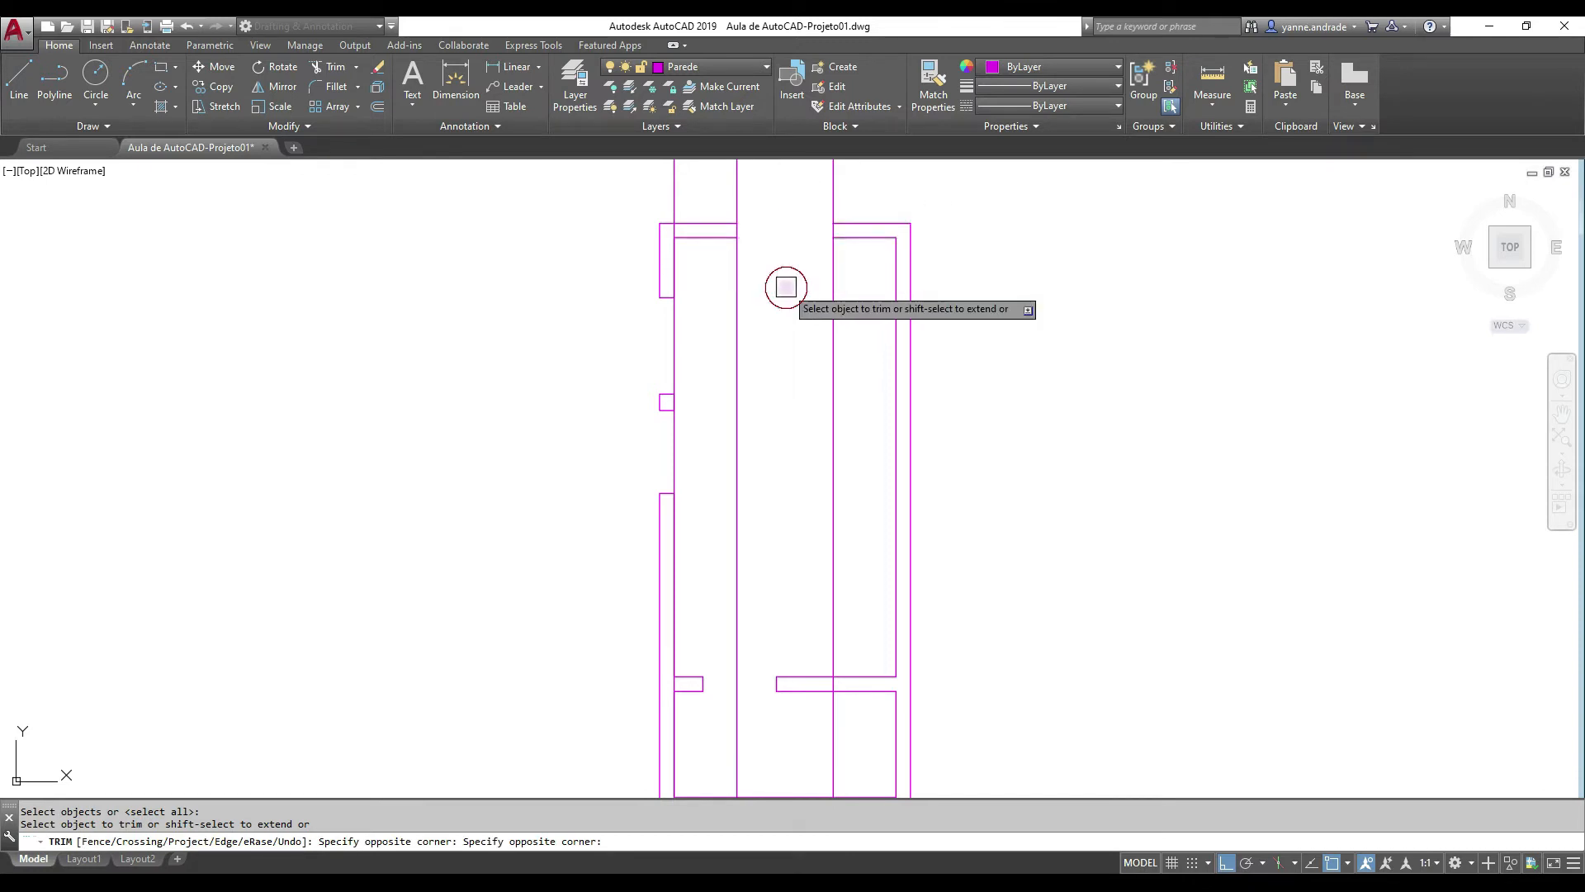
left_click(739, 281)
left_click(834, 283)
left_click(848, 192)
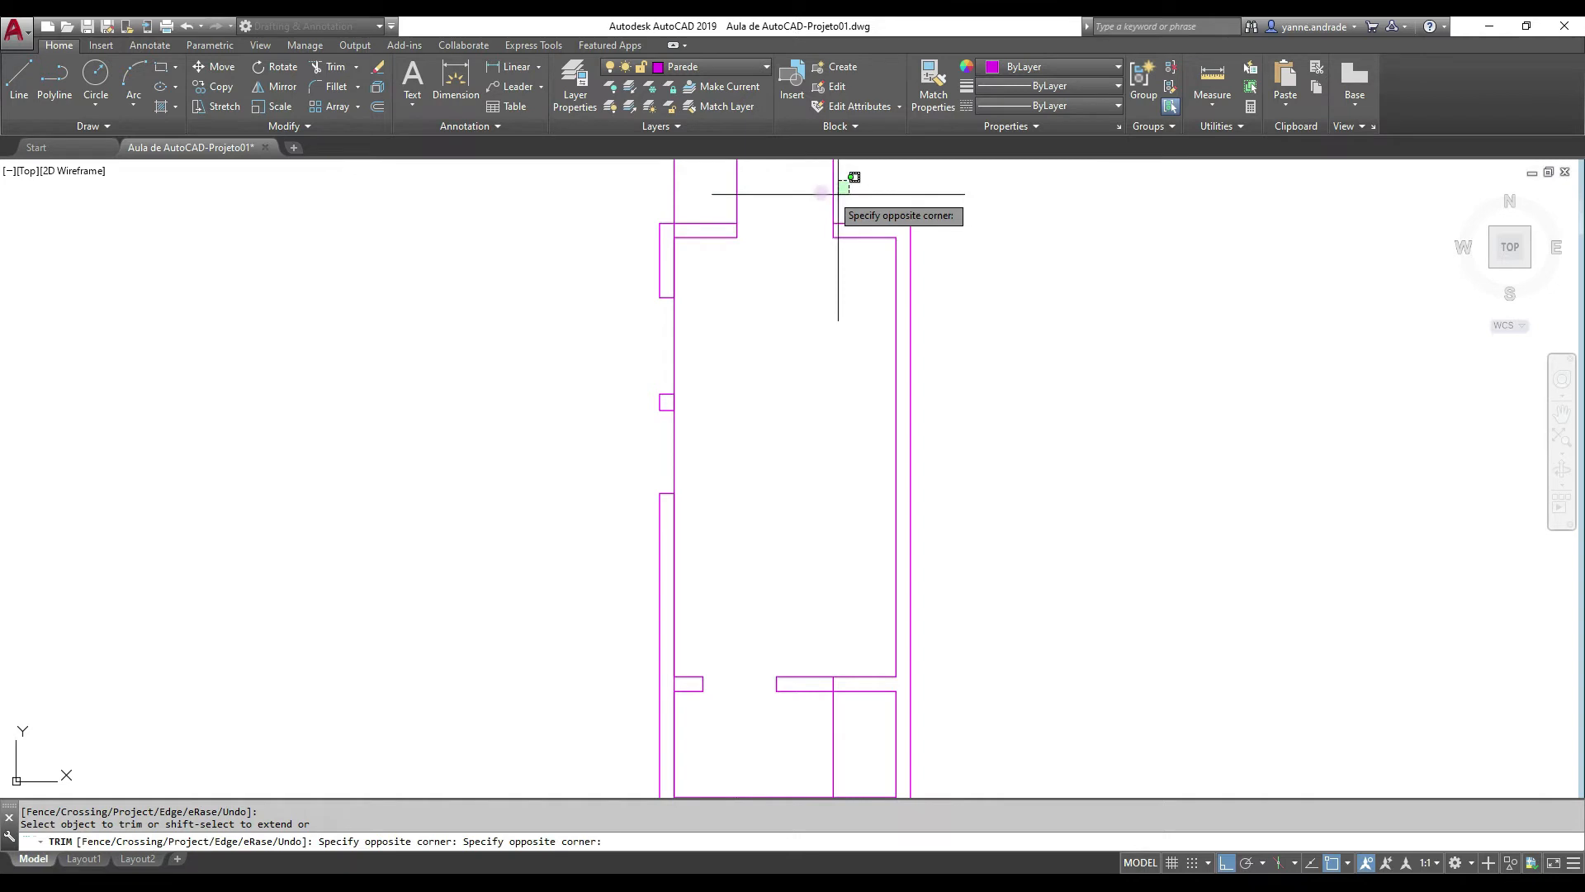
left_click(731, 170)
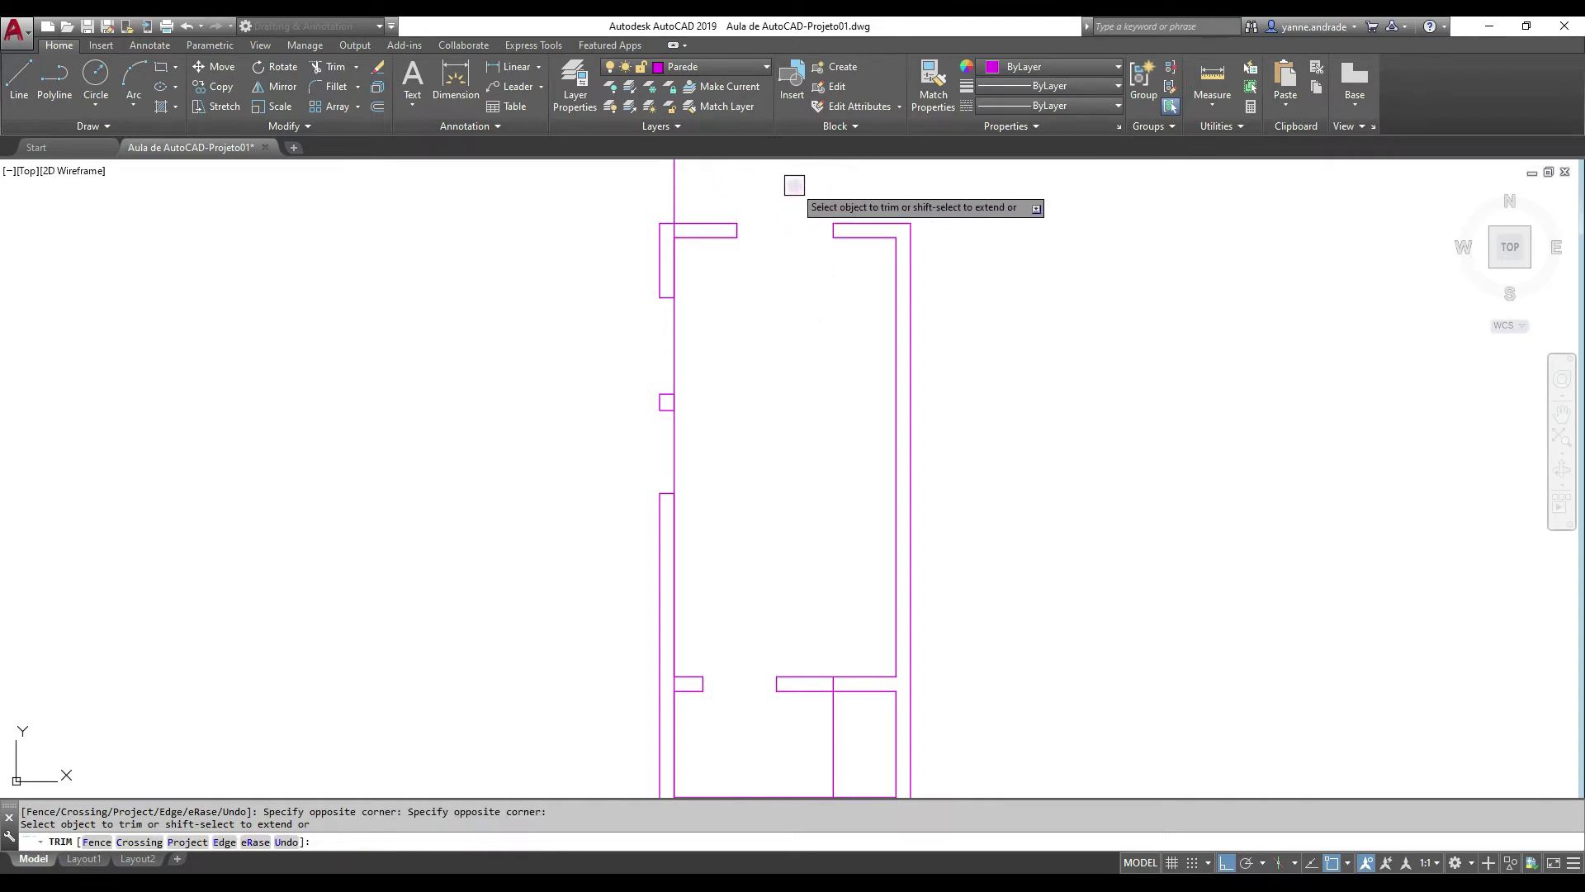
key("Return")
Delete the vertical construction line along the left wall and the two leftover line pieces running down past the bottom wall
scroll(794, 185, "down", 3)
left_click(809, 282)
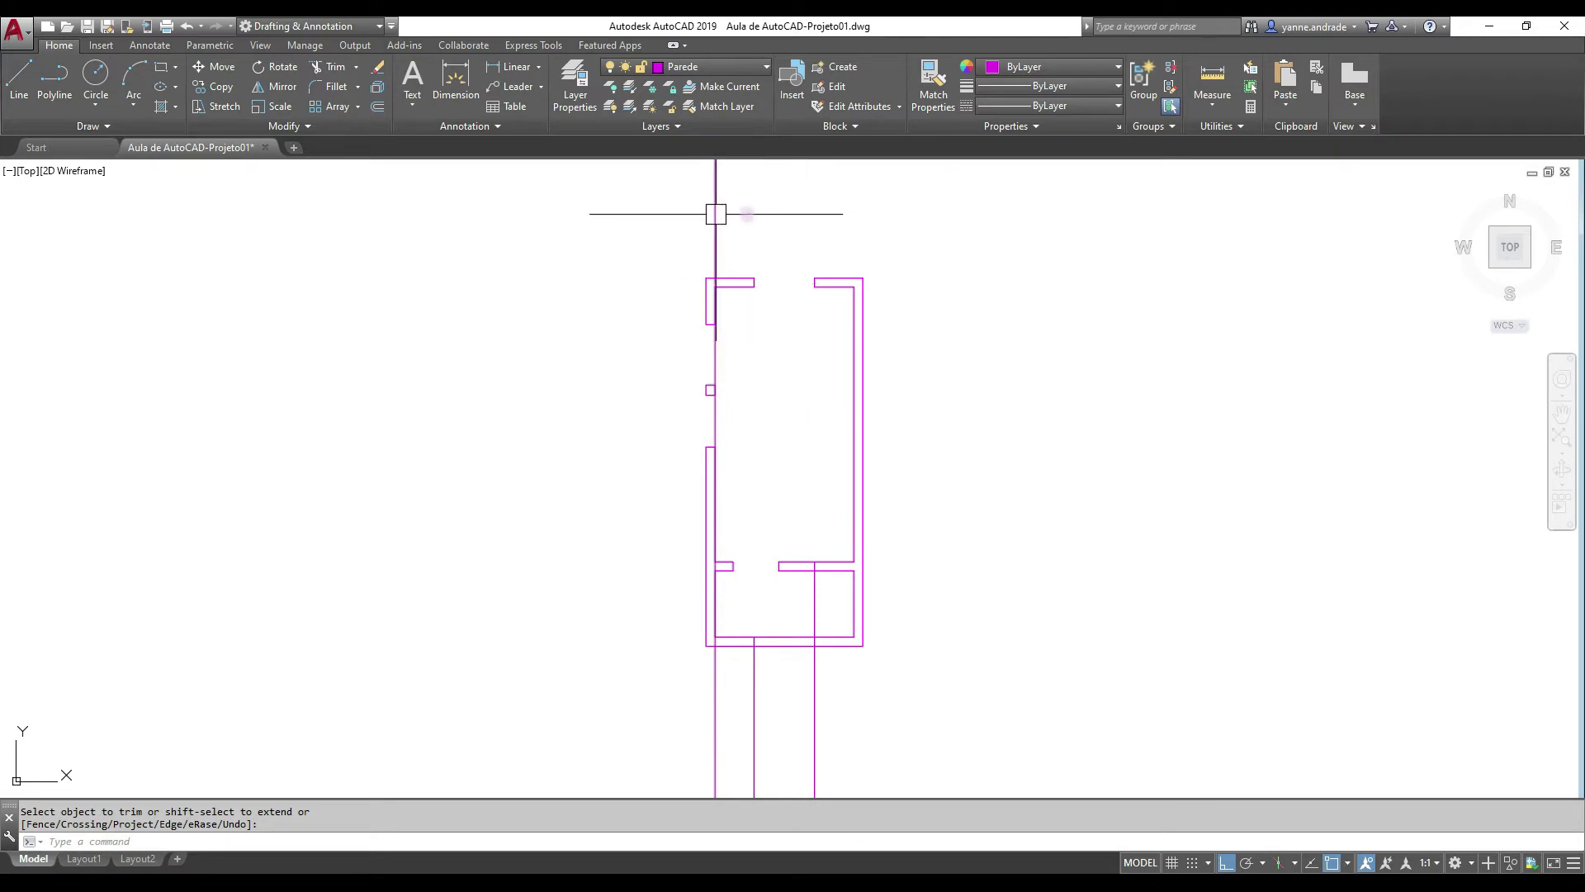
left_click(787, 222)
left_click(668, 208)
left_click(910, 720)
left_click(677, 715)
key("Delete")
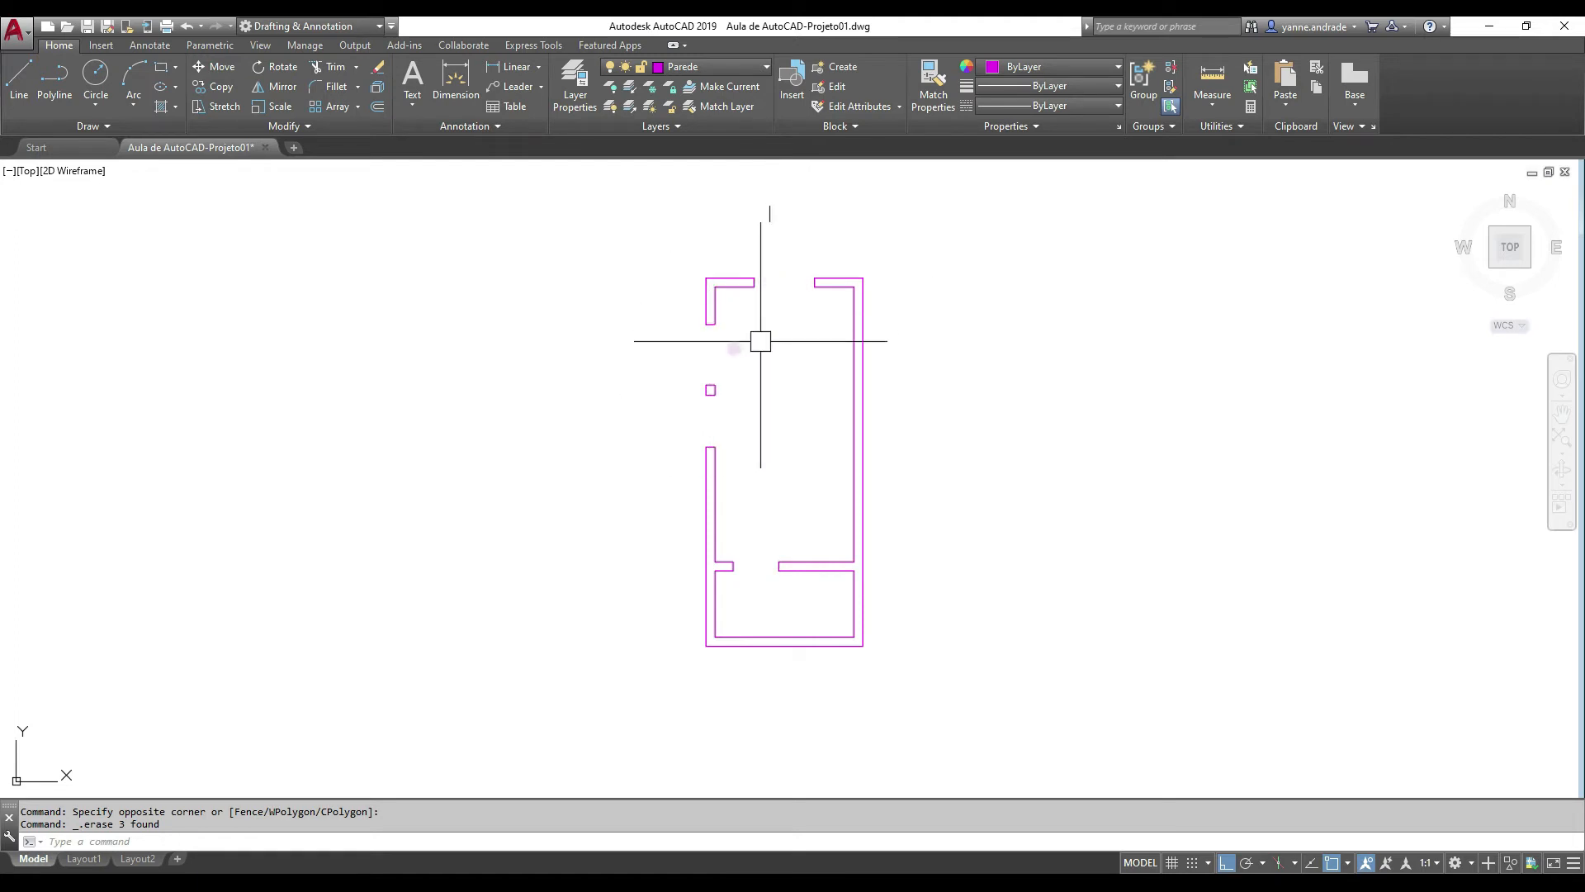
Make Esquadria the current layer
middle_click_drag(754, 336, 711, 345)
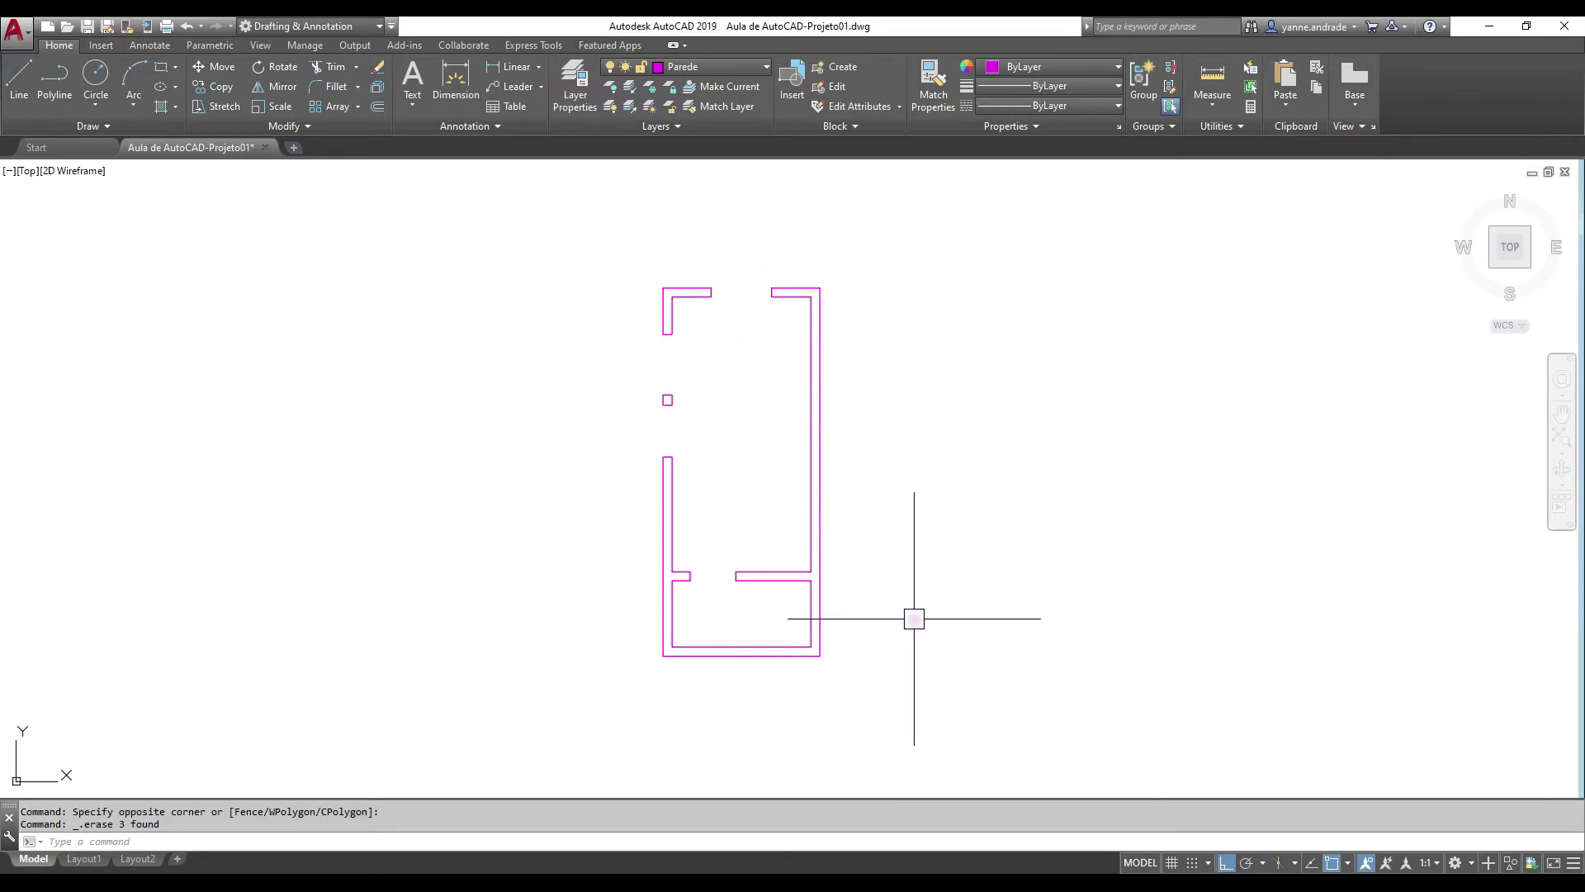
left_click(687, 67)
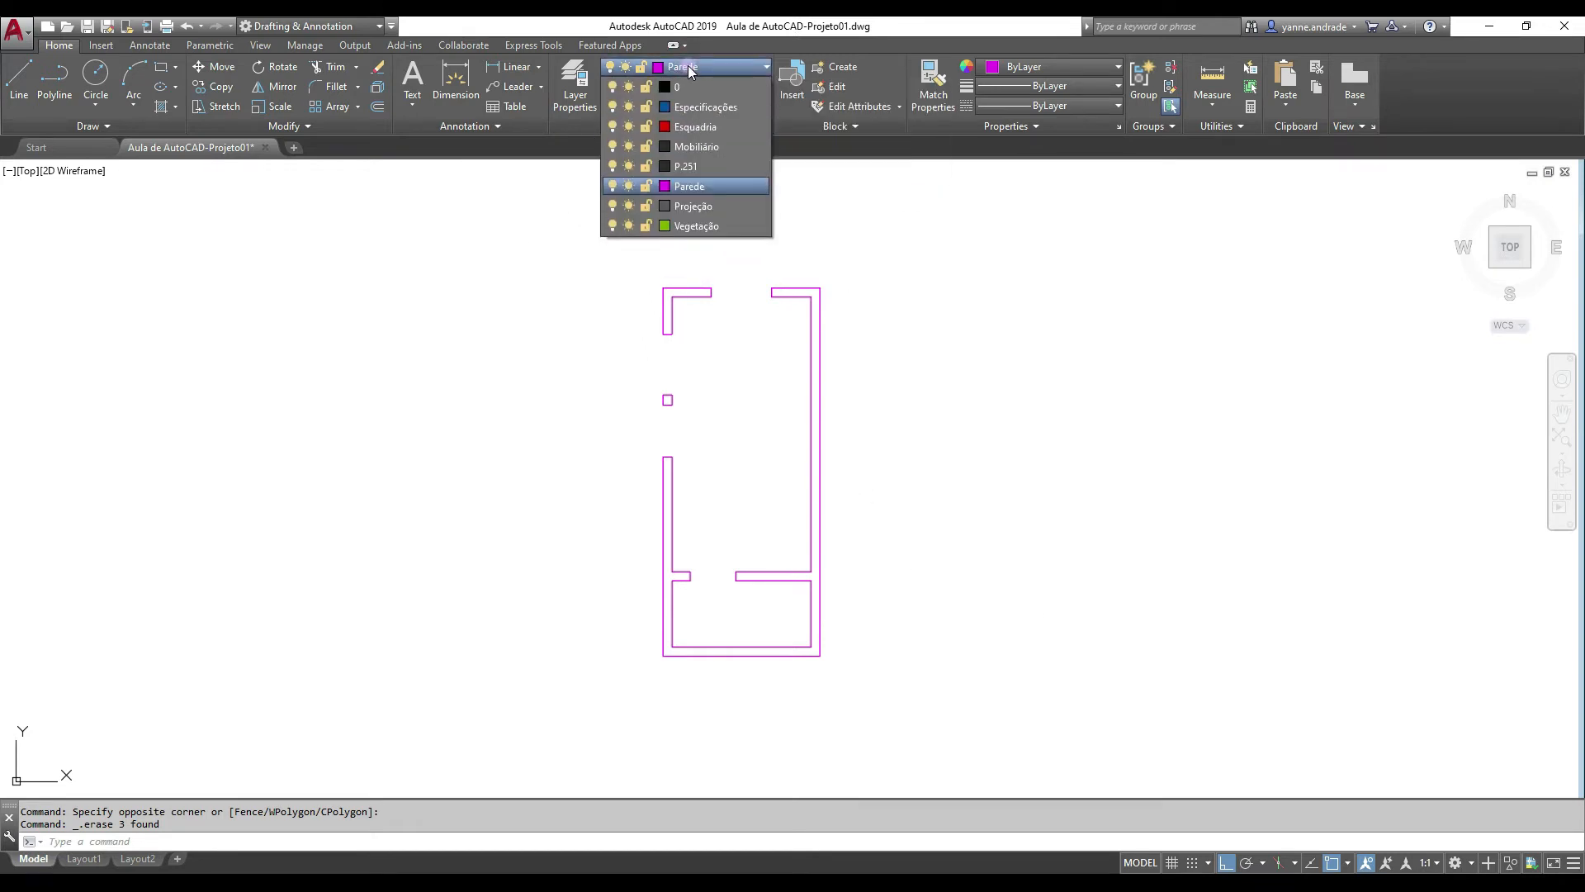
left_click(700, 130)
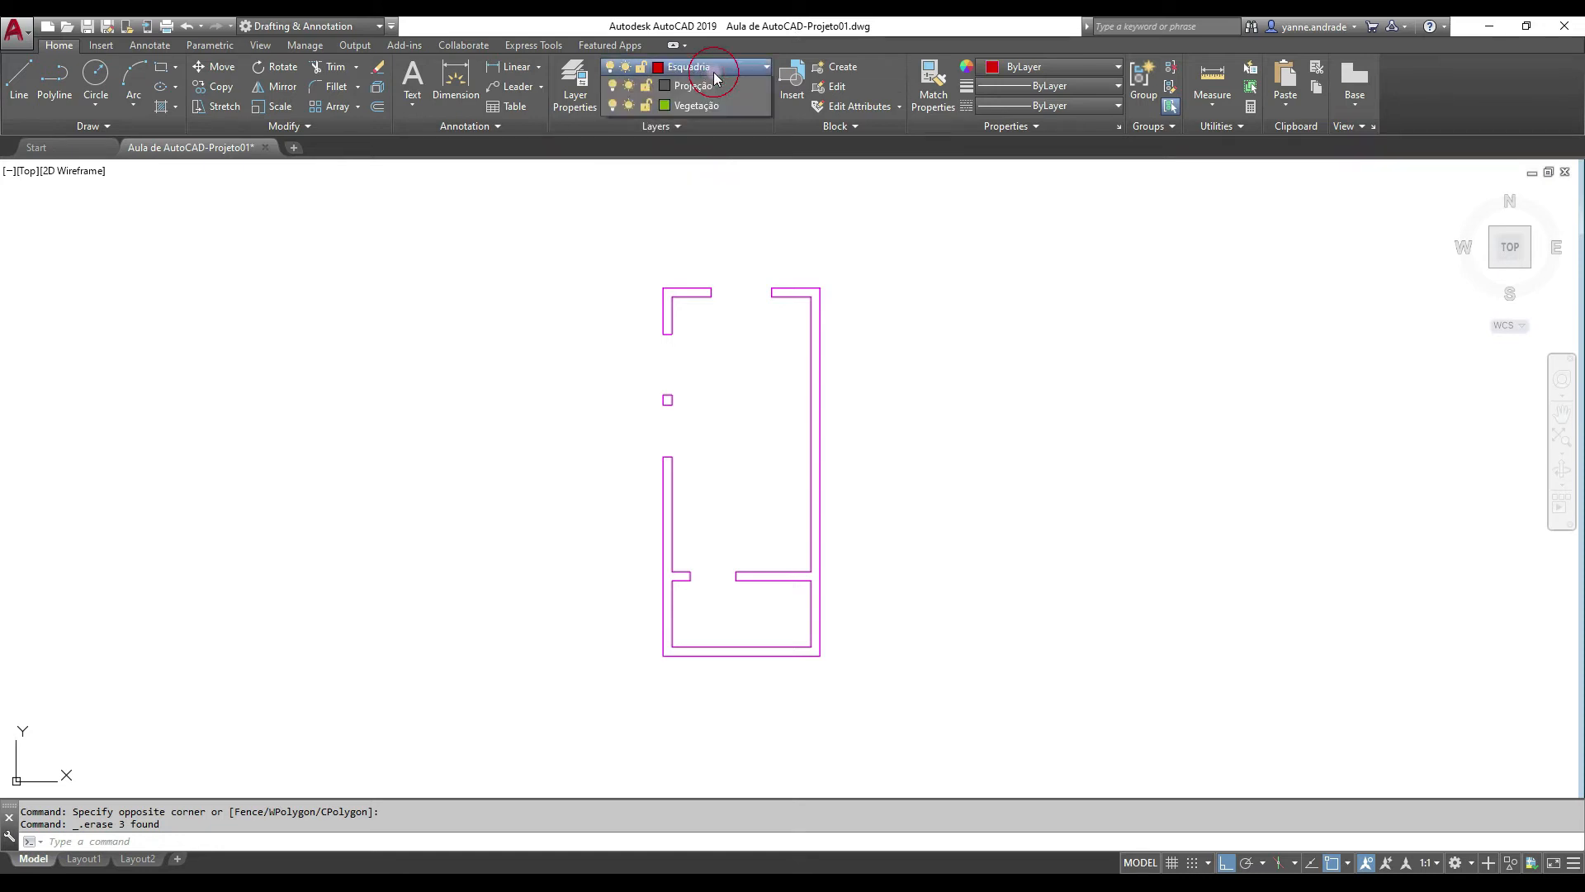
left_click(713, 72)
left_click(715, 120)
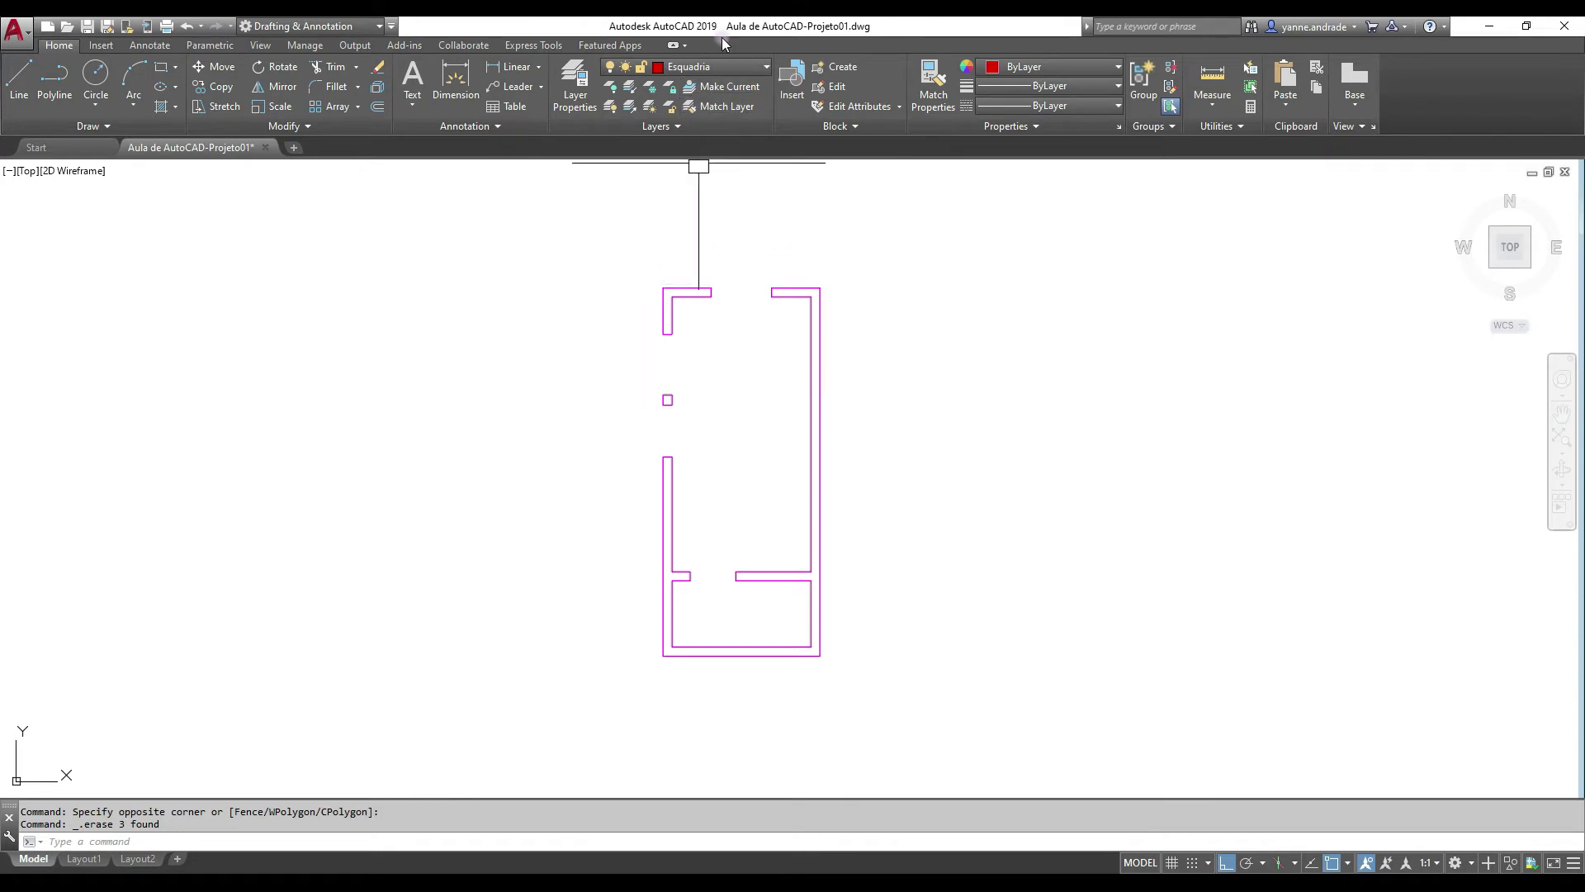
Draw a rectangle from the upper corner of the interior wall's left stub, with its opposite corner at 0.03, -0.15
middle_click_drag(775, 393, 775, 360)
scroll(726, 545, "up", 8)
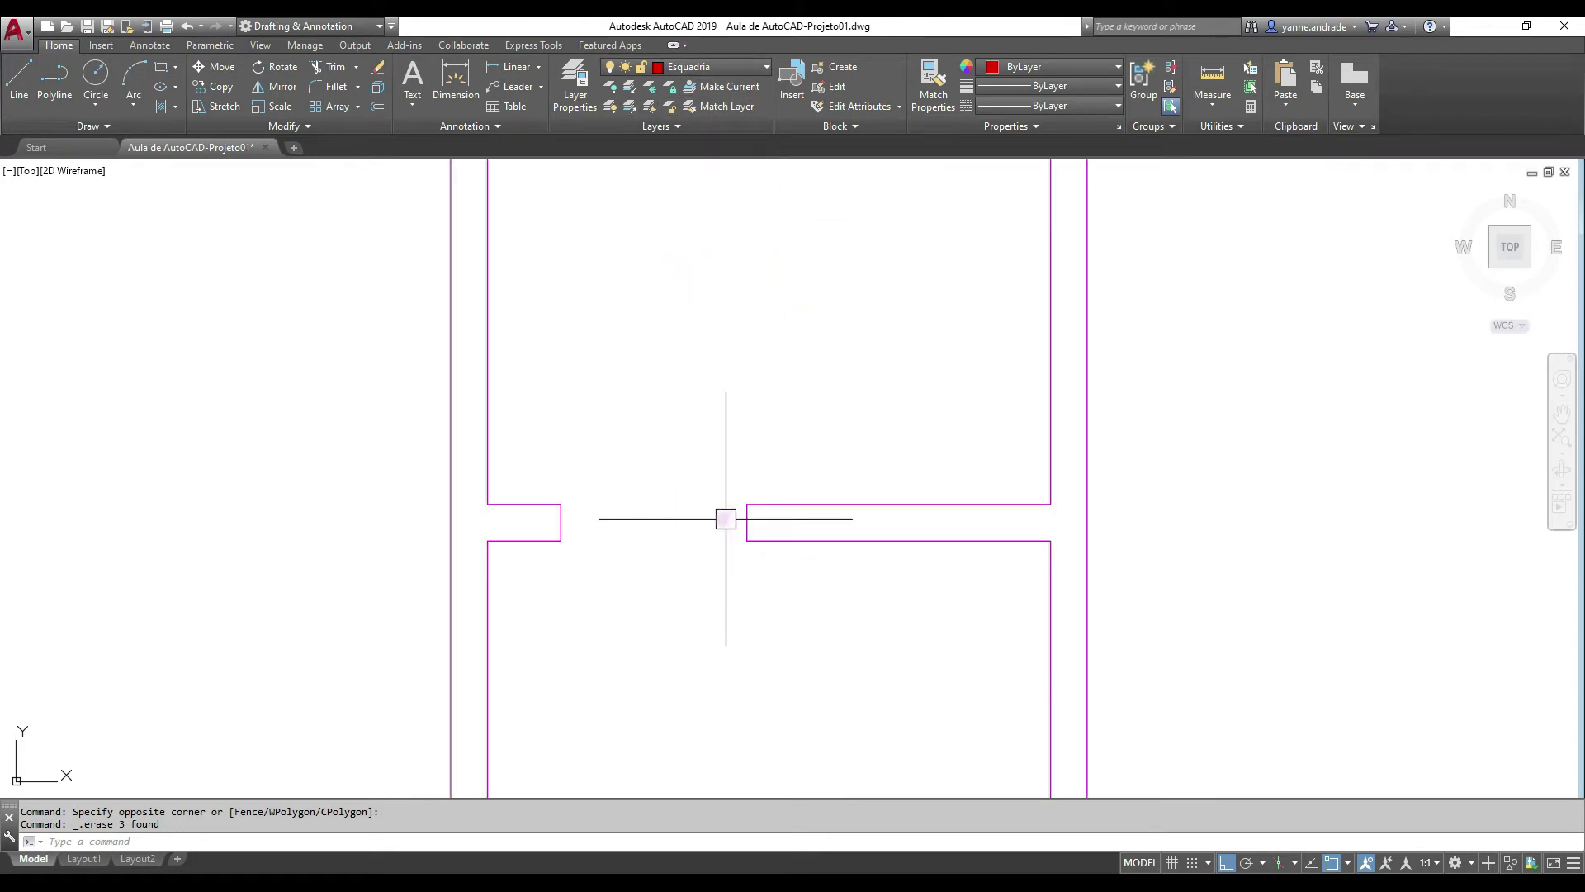
middle_click_drag(647, 514, 621, 375)
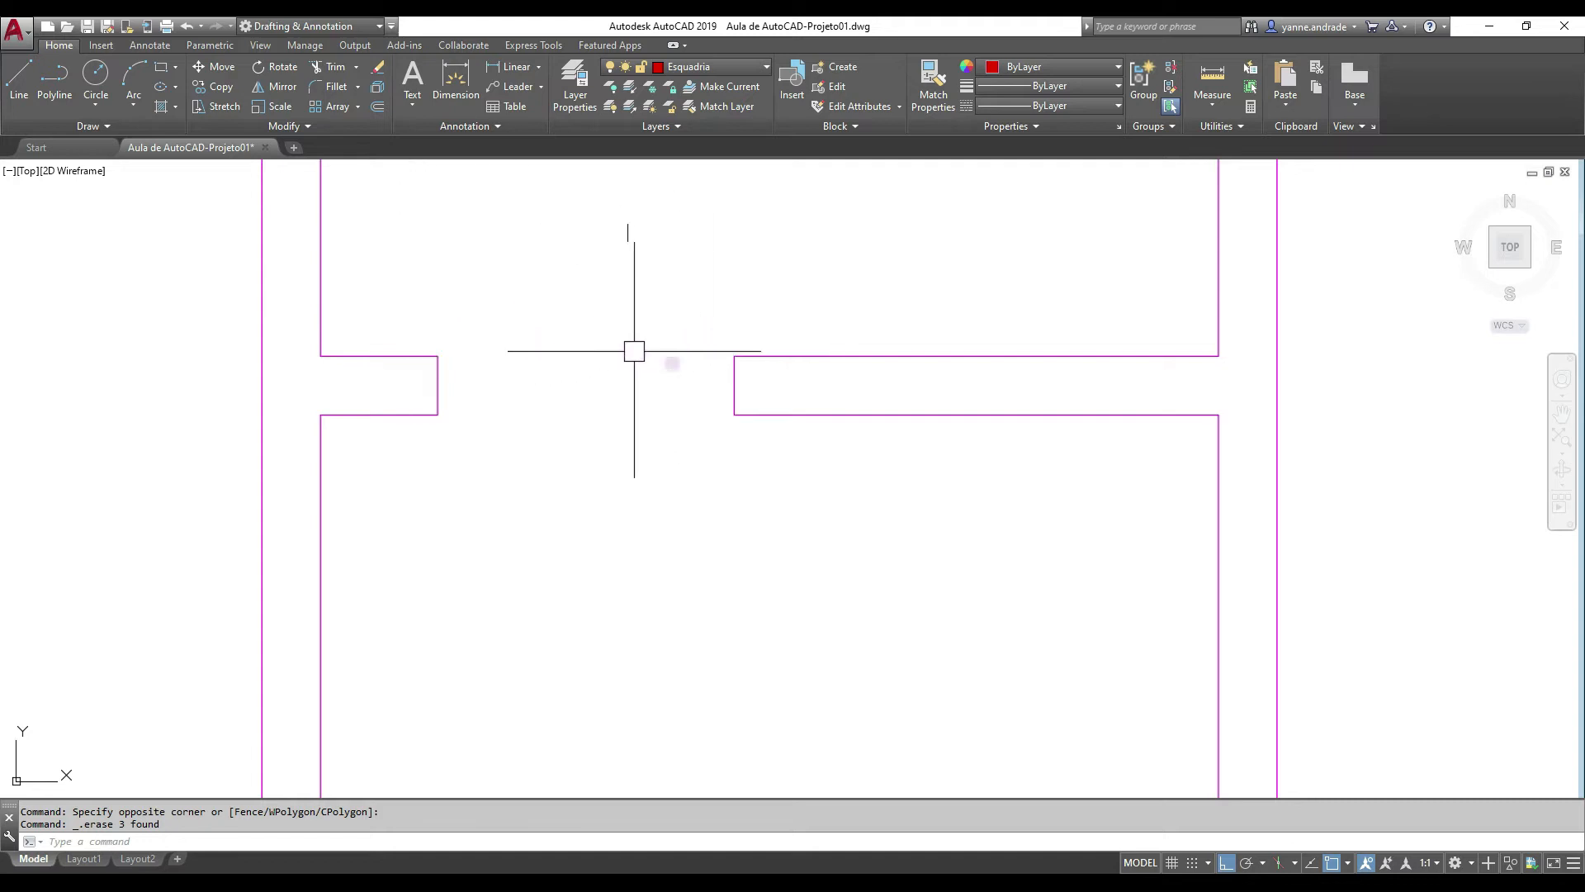
left_click(165, 66)
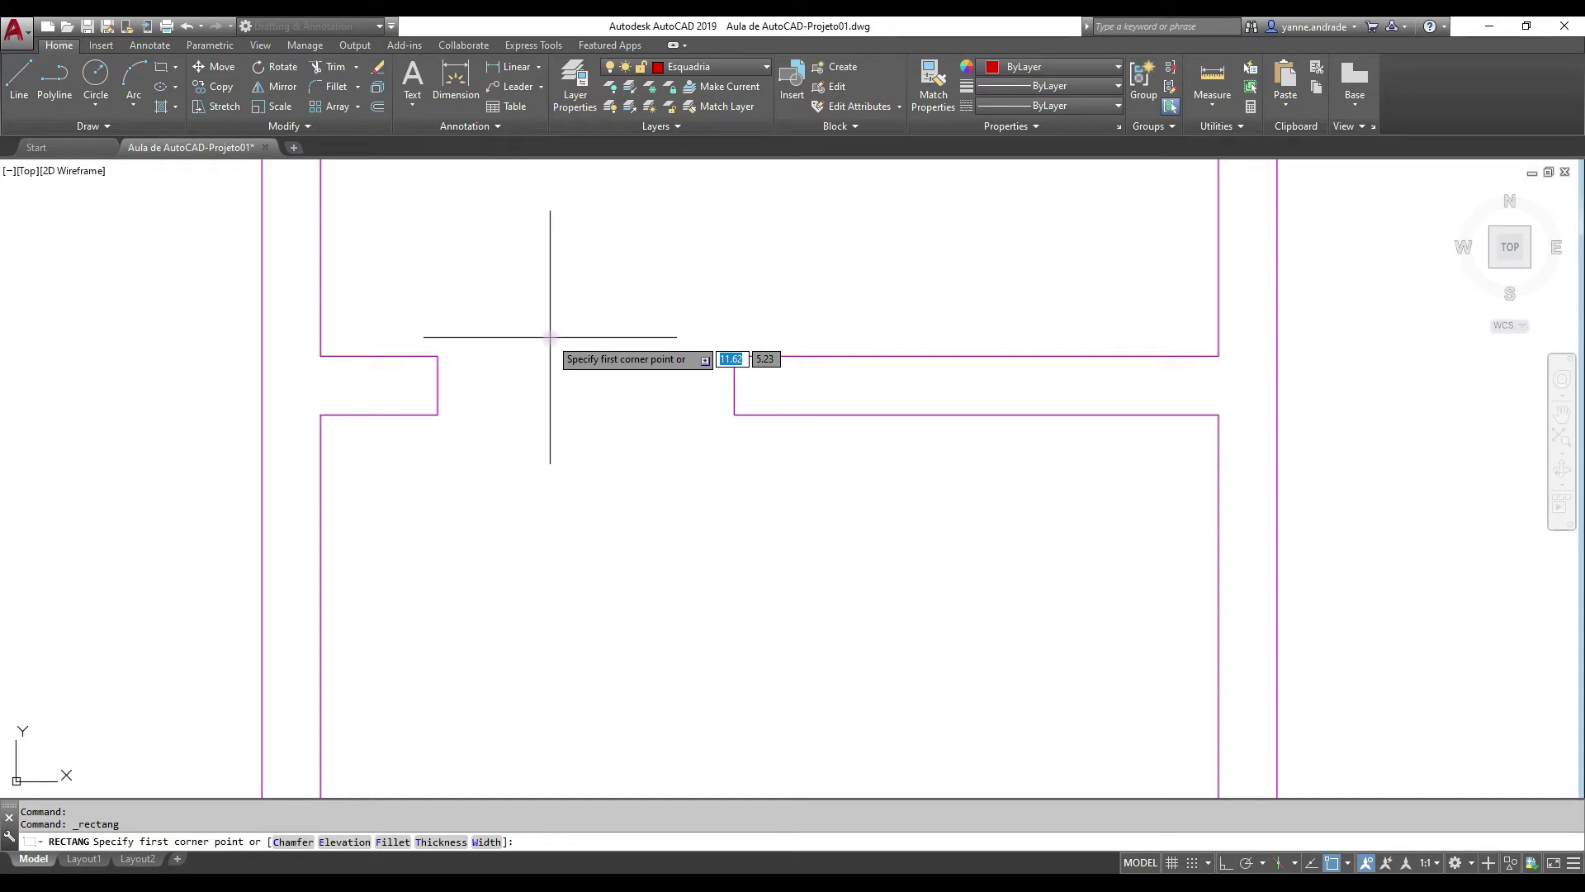
left_click(438, 356)
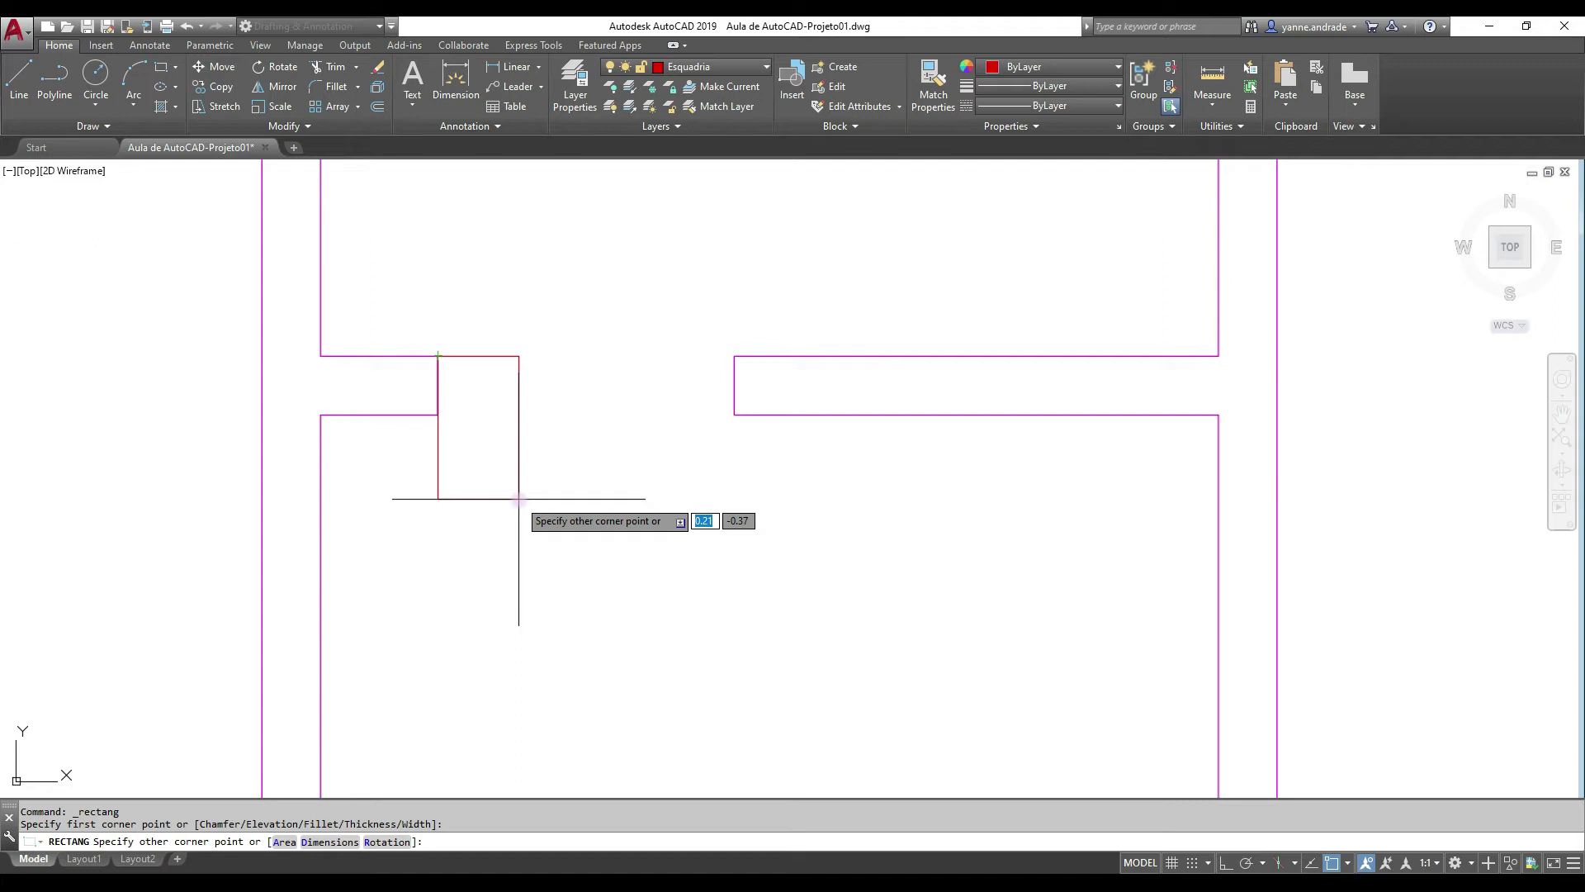
type(".03")
type("03")
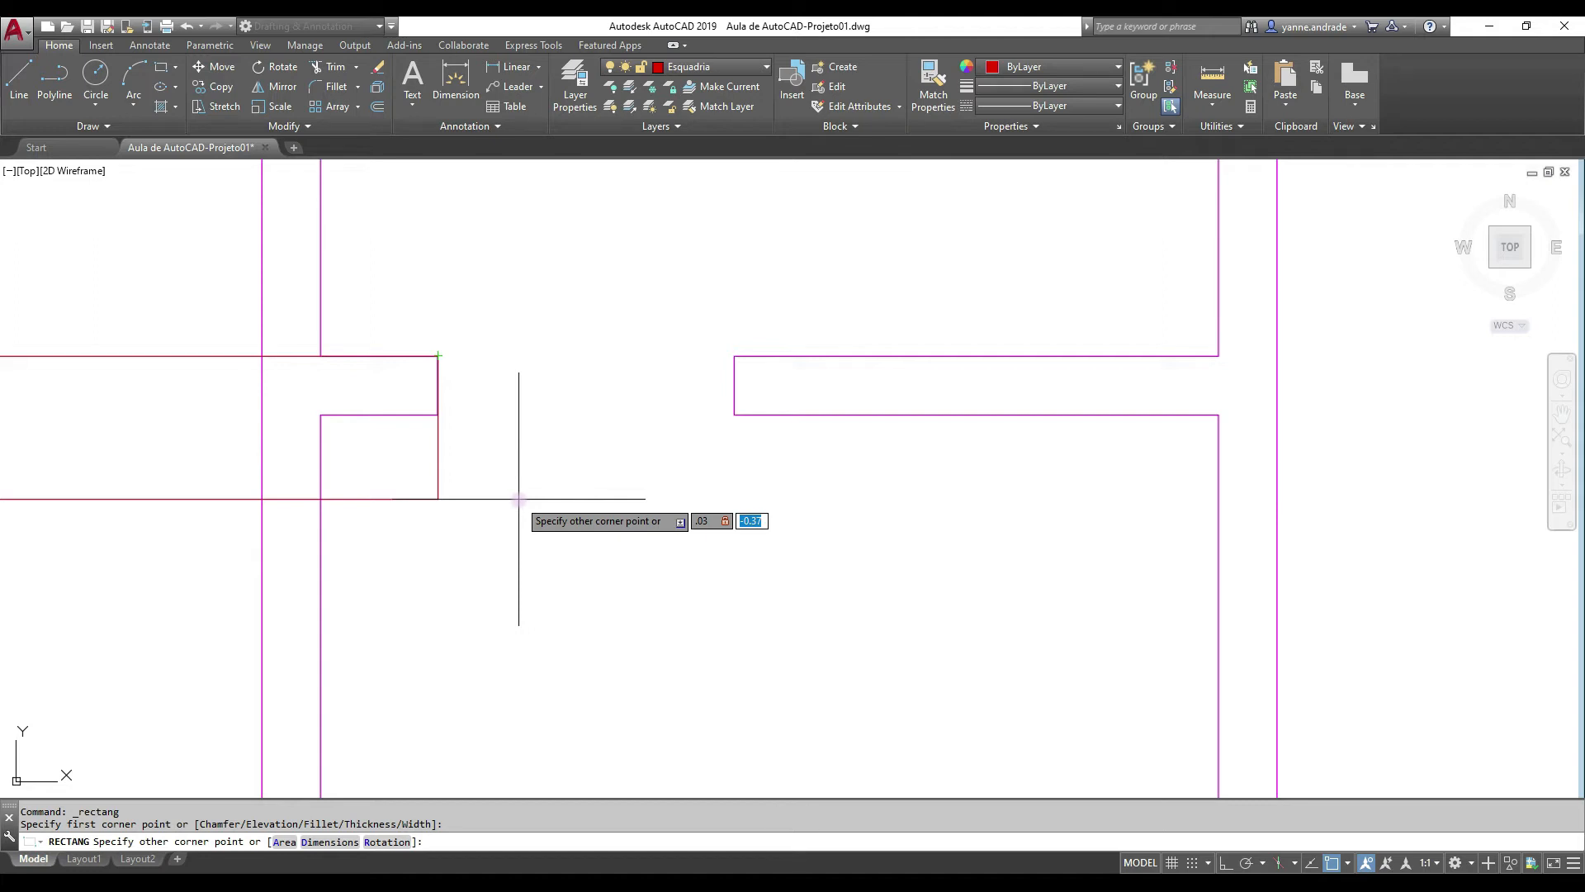
type("-.15")
key("Return")
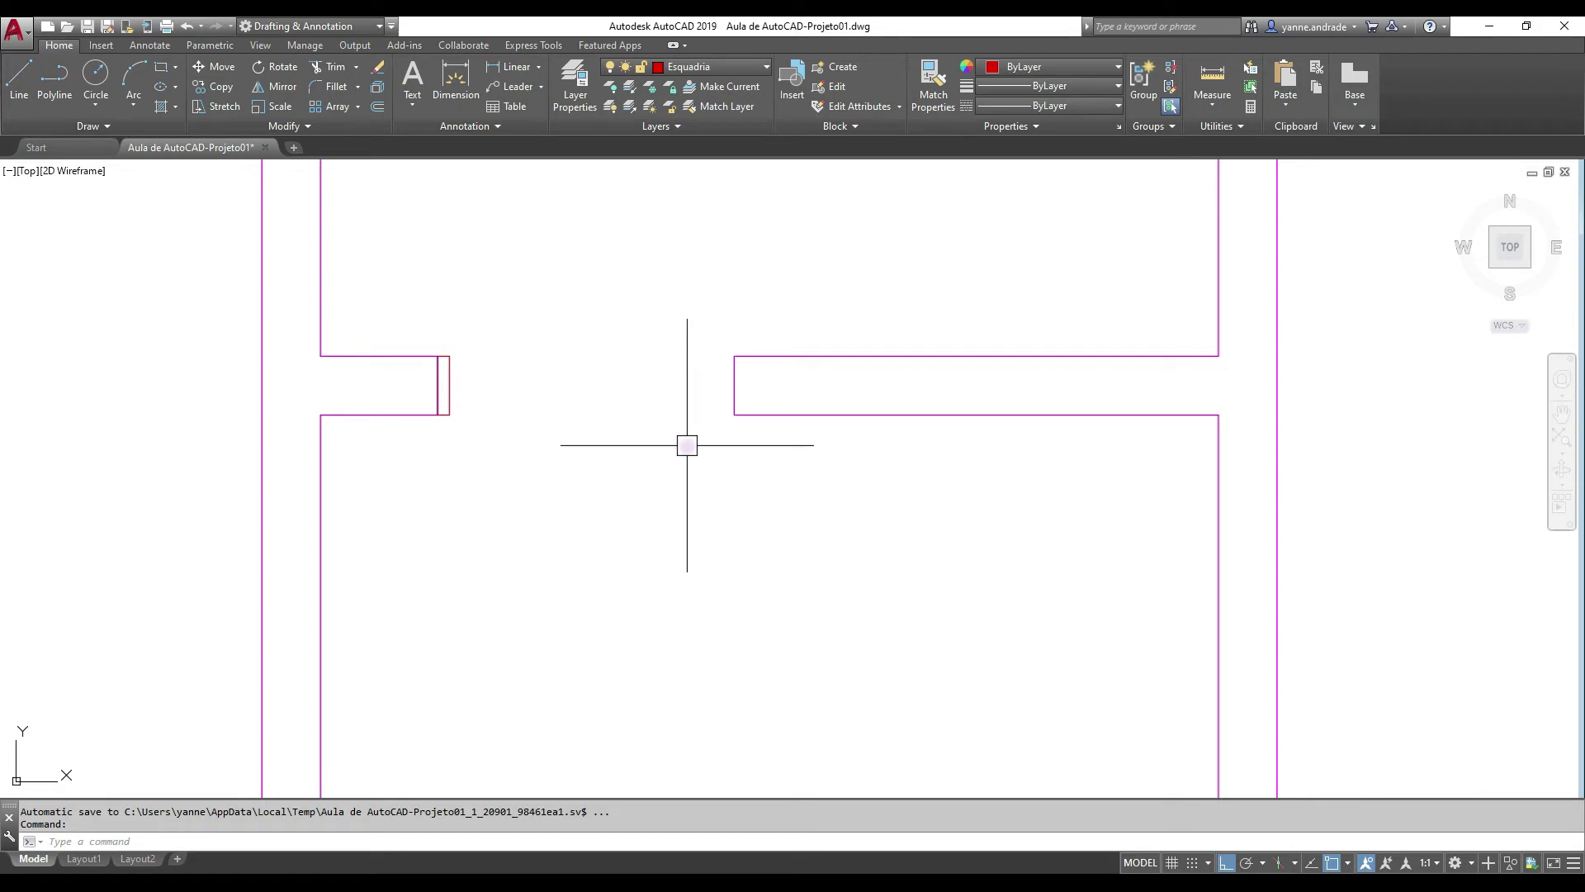
Draw a rectangle from the lower corner on the right side of the interior wall opening, with its opposite corner at -0.03, 0.15
middle_click_drag(605, 388, 606, 388)
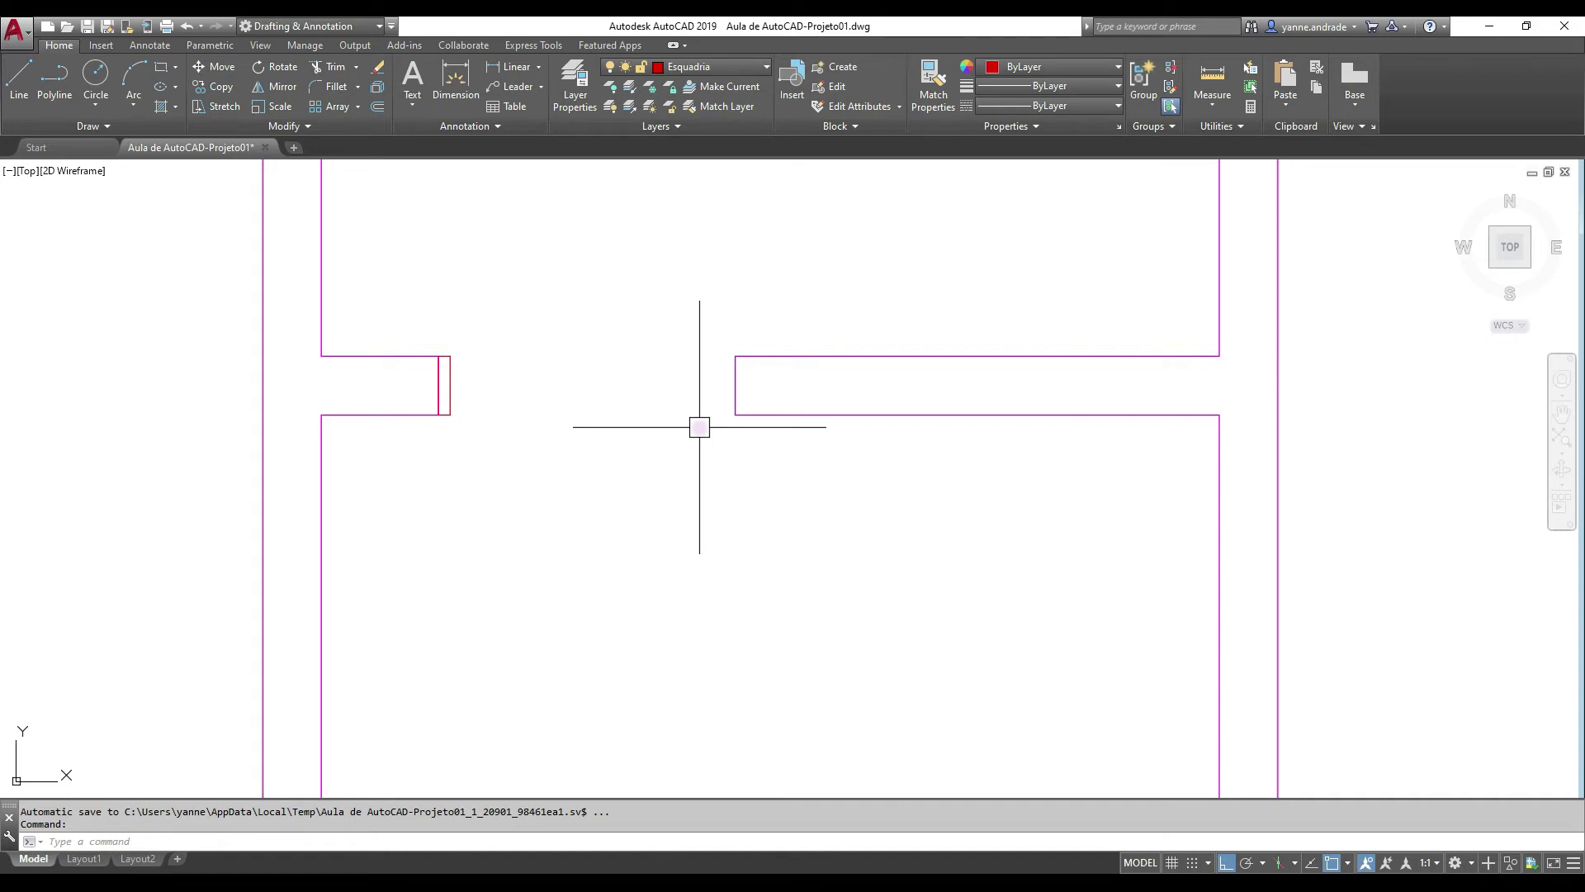
type("REC")
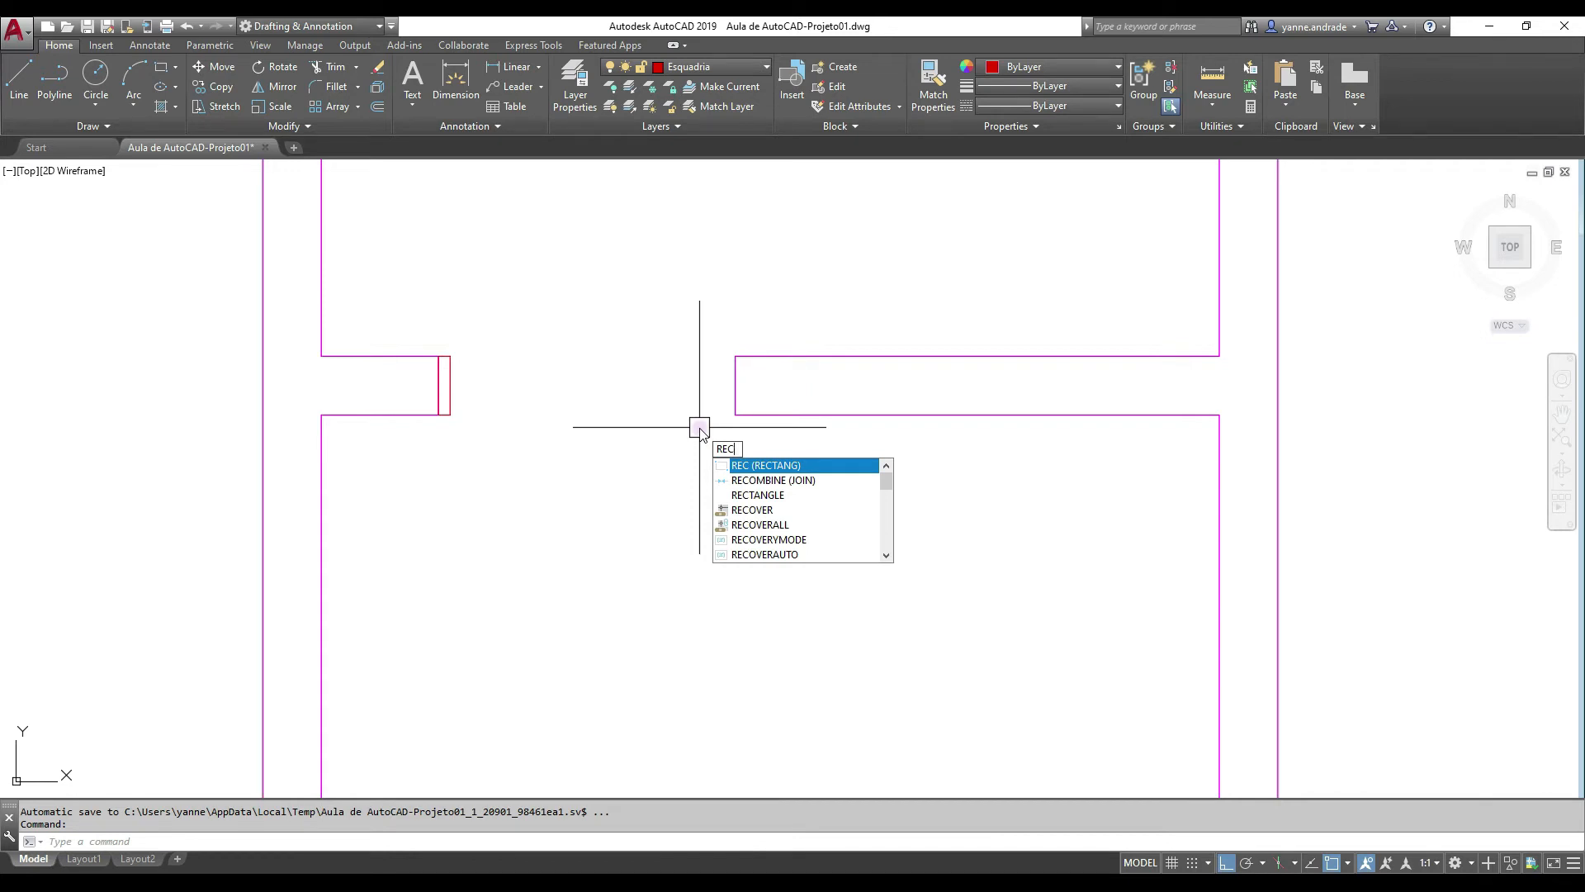
key("Return")
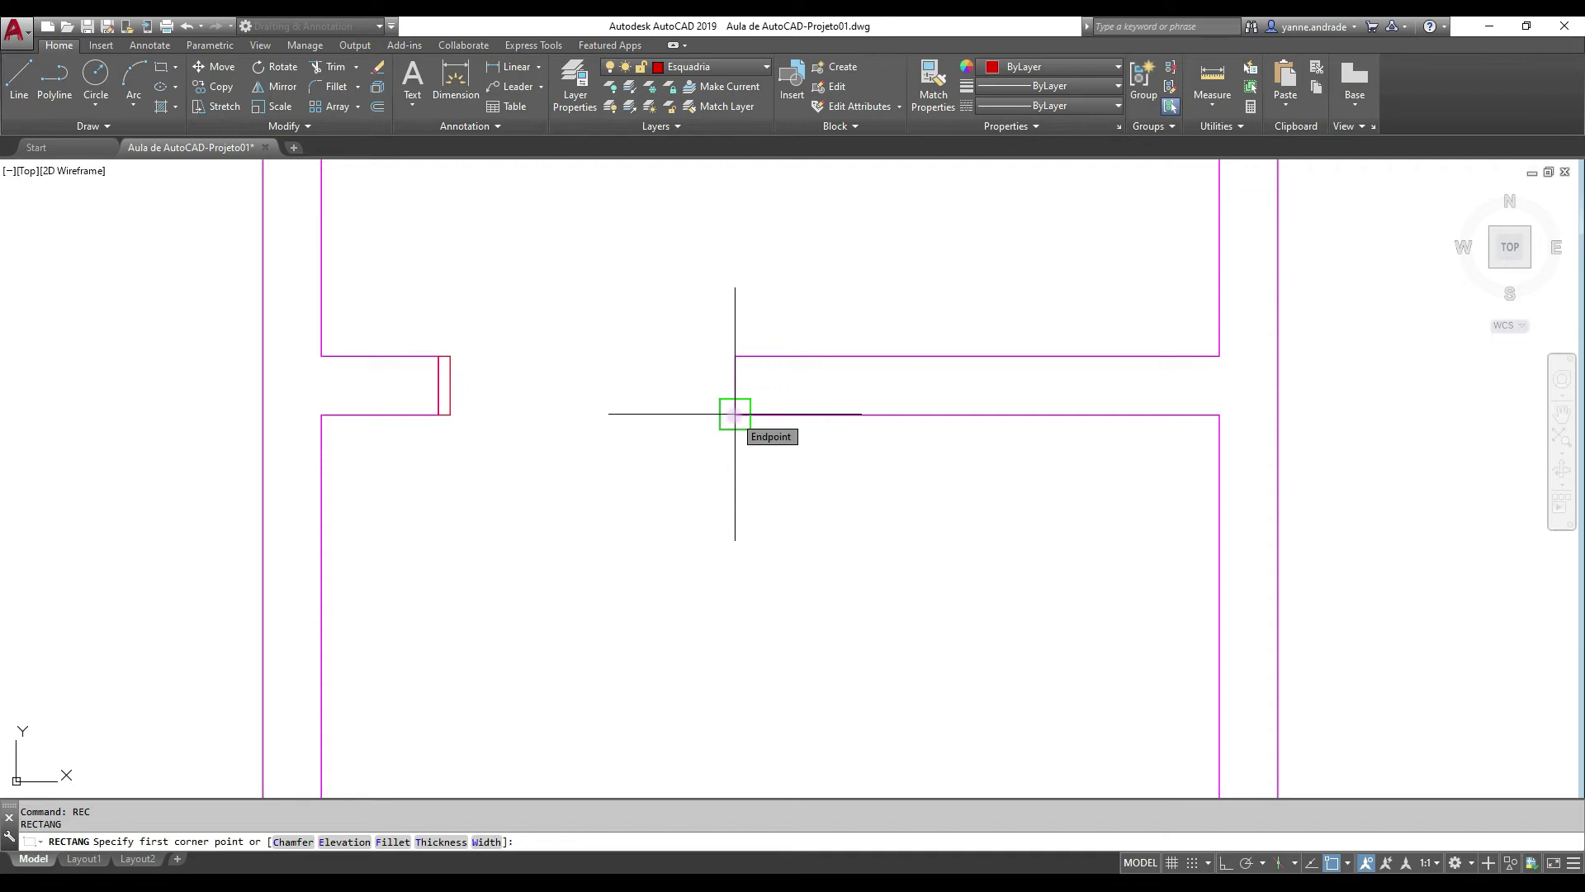
left_click(735, 414)
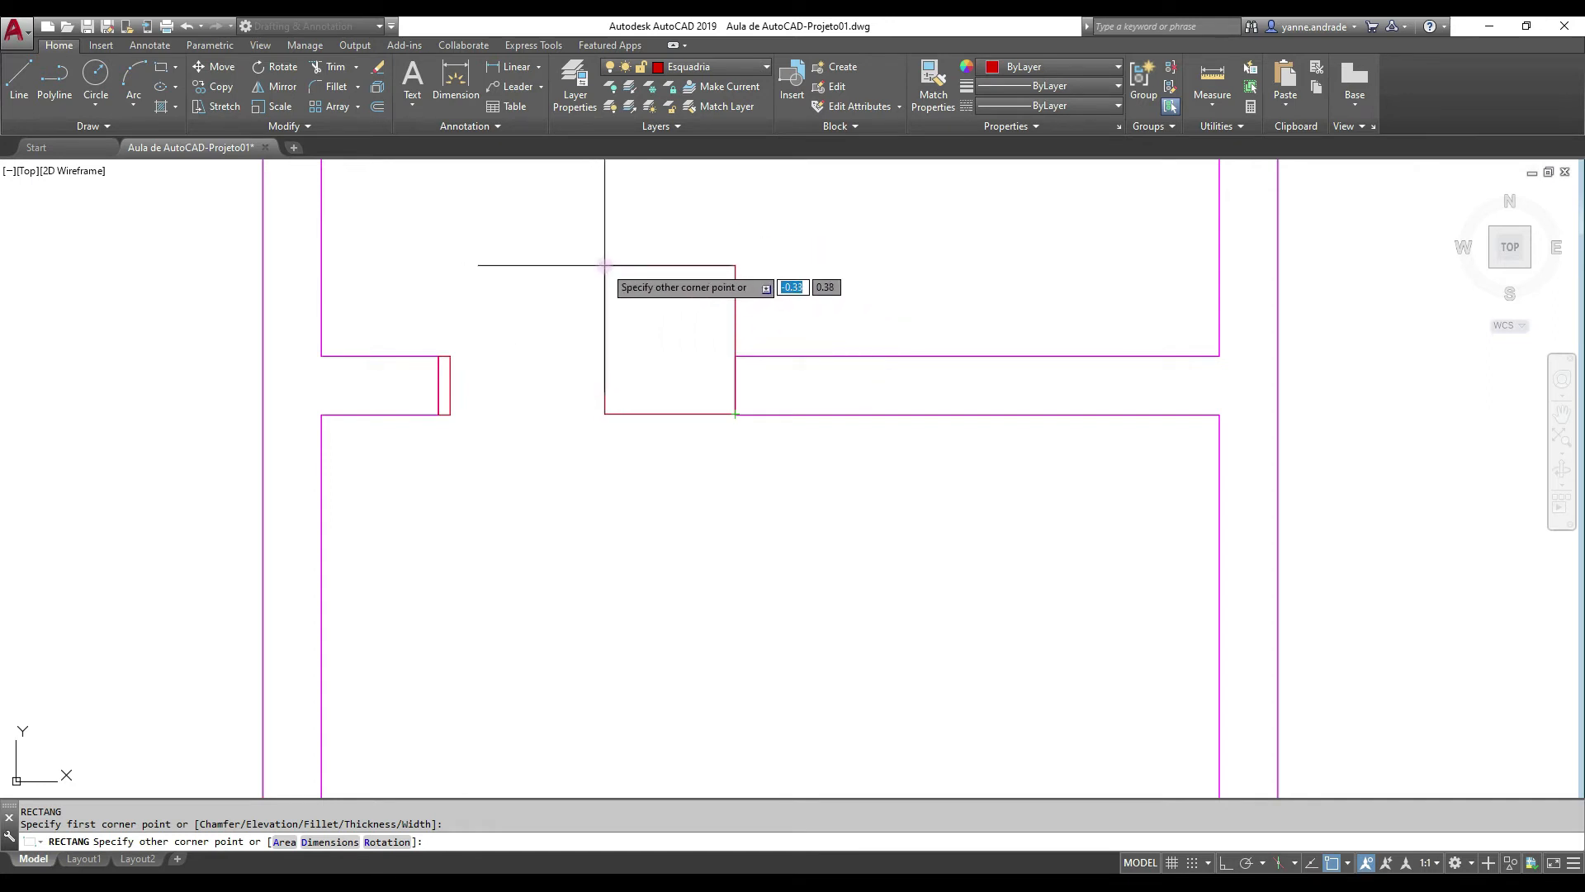
type("-.03")
key("Tab")
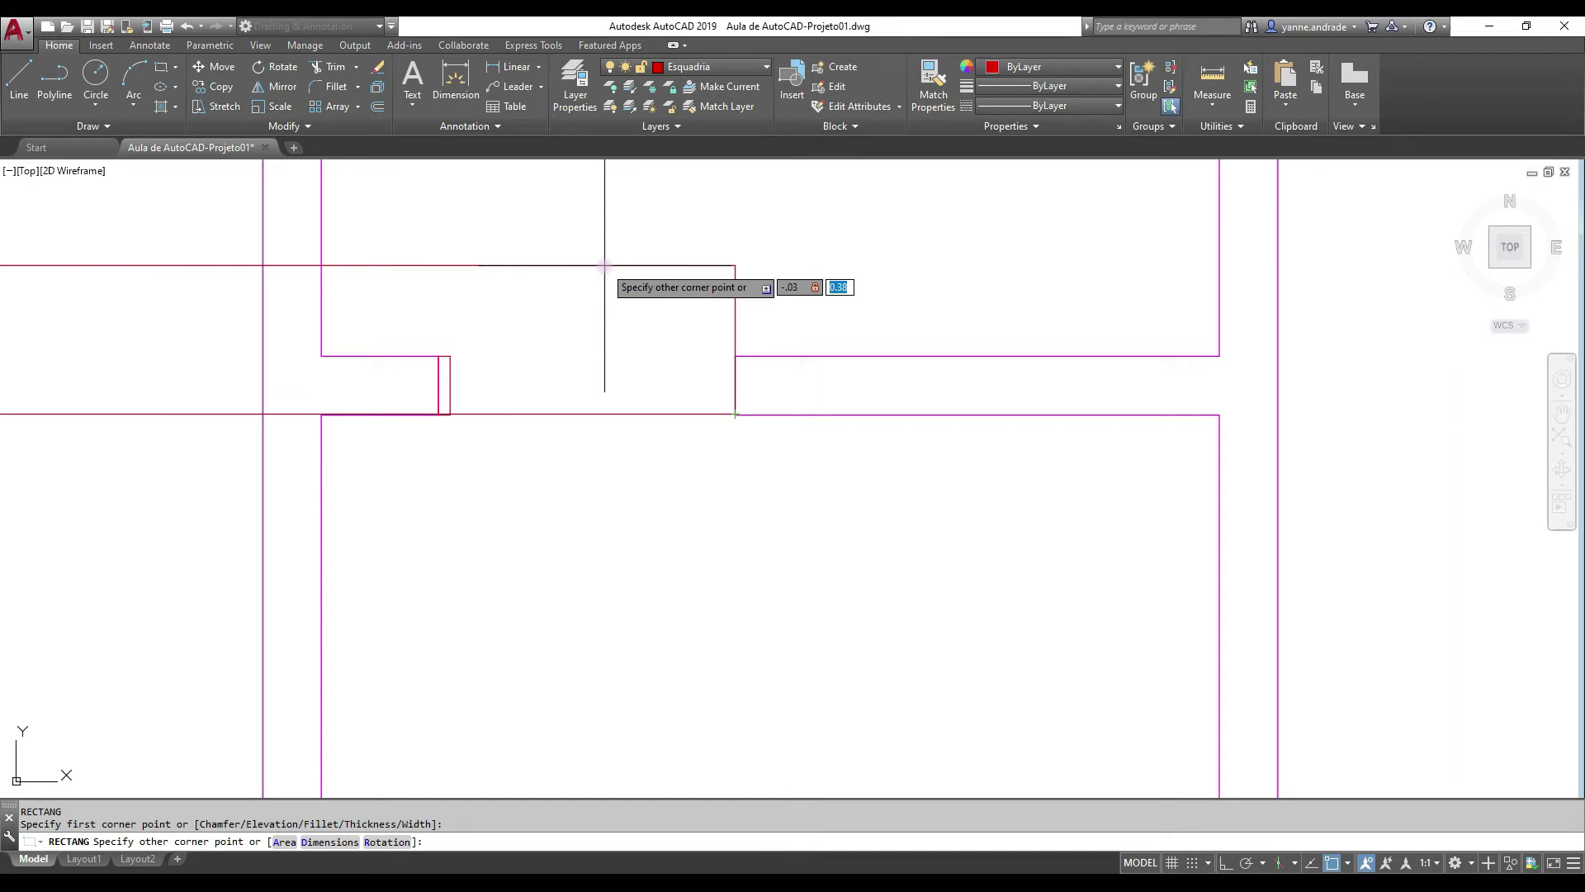
type(".15")
key("Return")
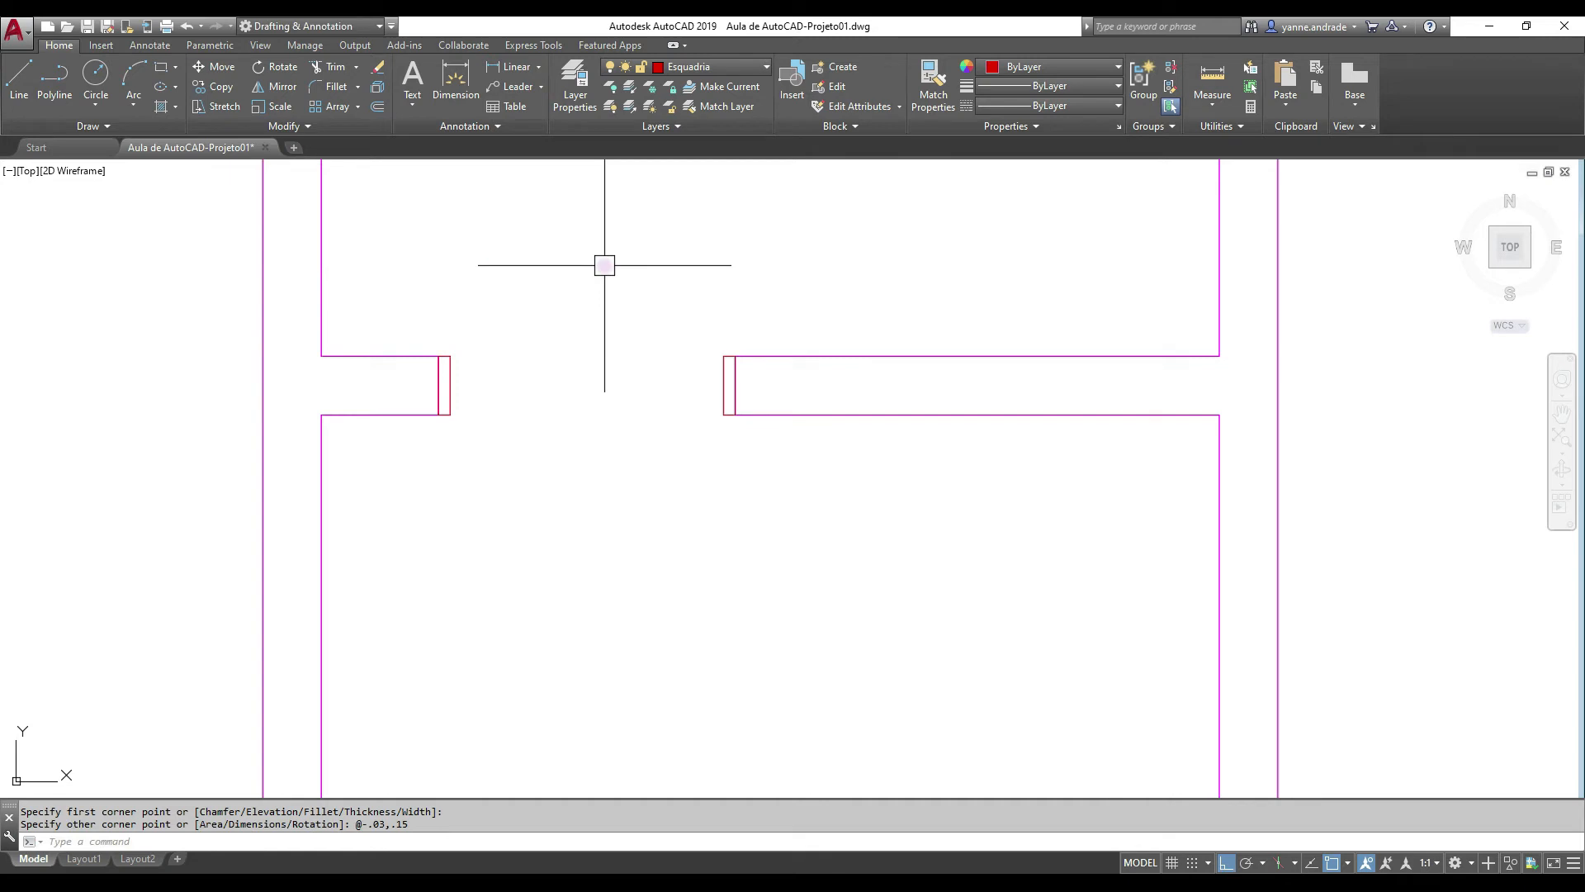
scroll(672, 544, "down", 5)
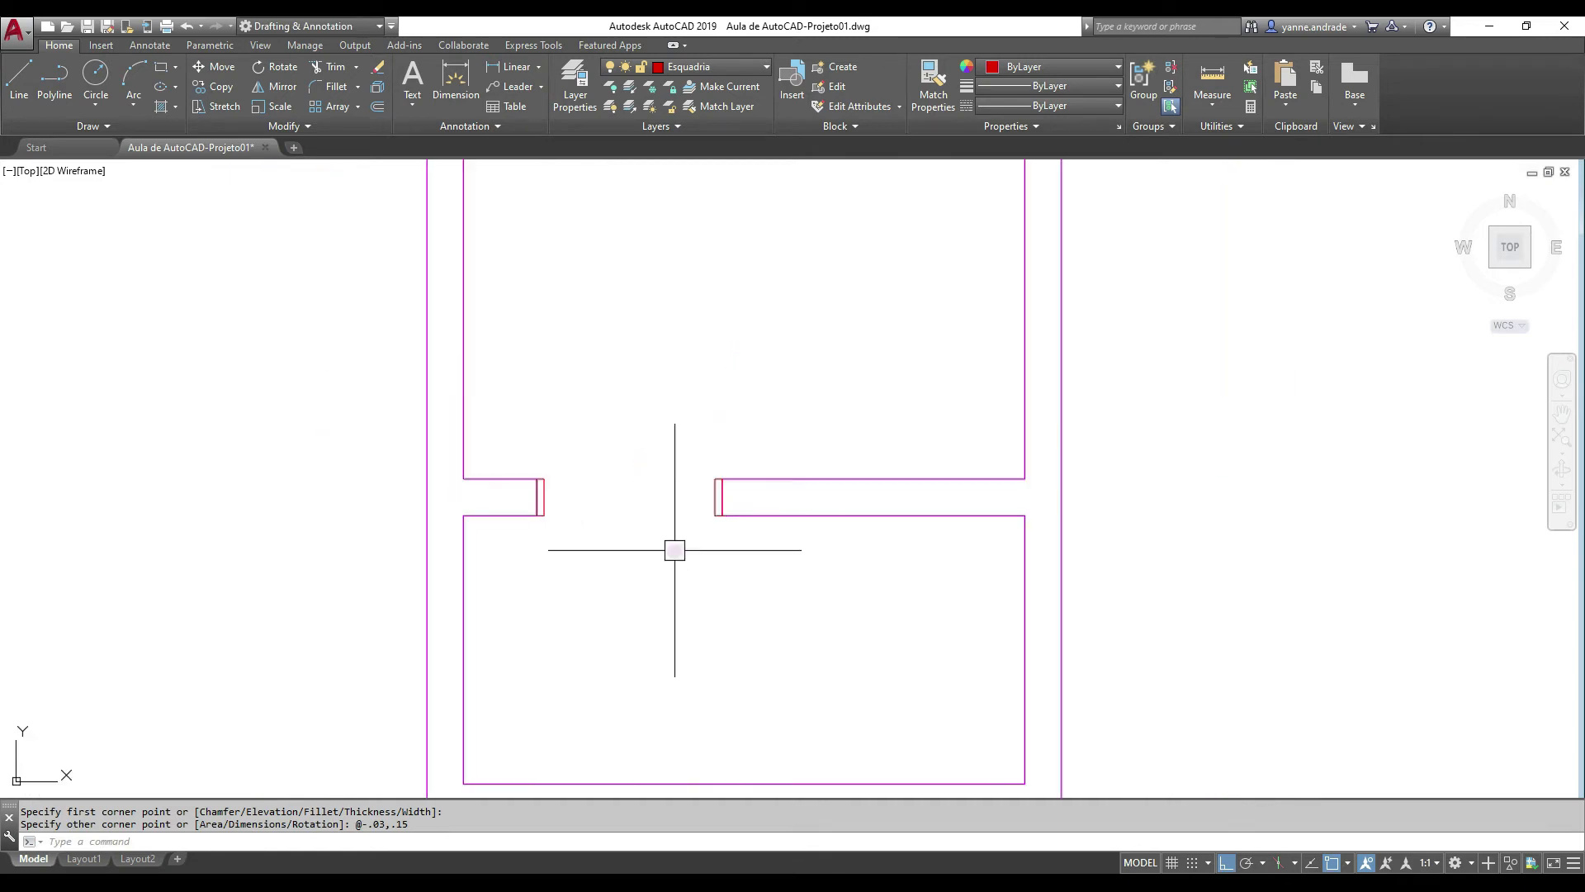
middle_click_drag(672, 368, 670, 578)
scroll(669, 577, "down", 2)
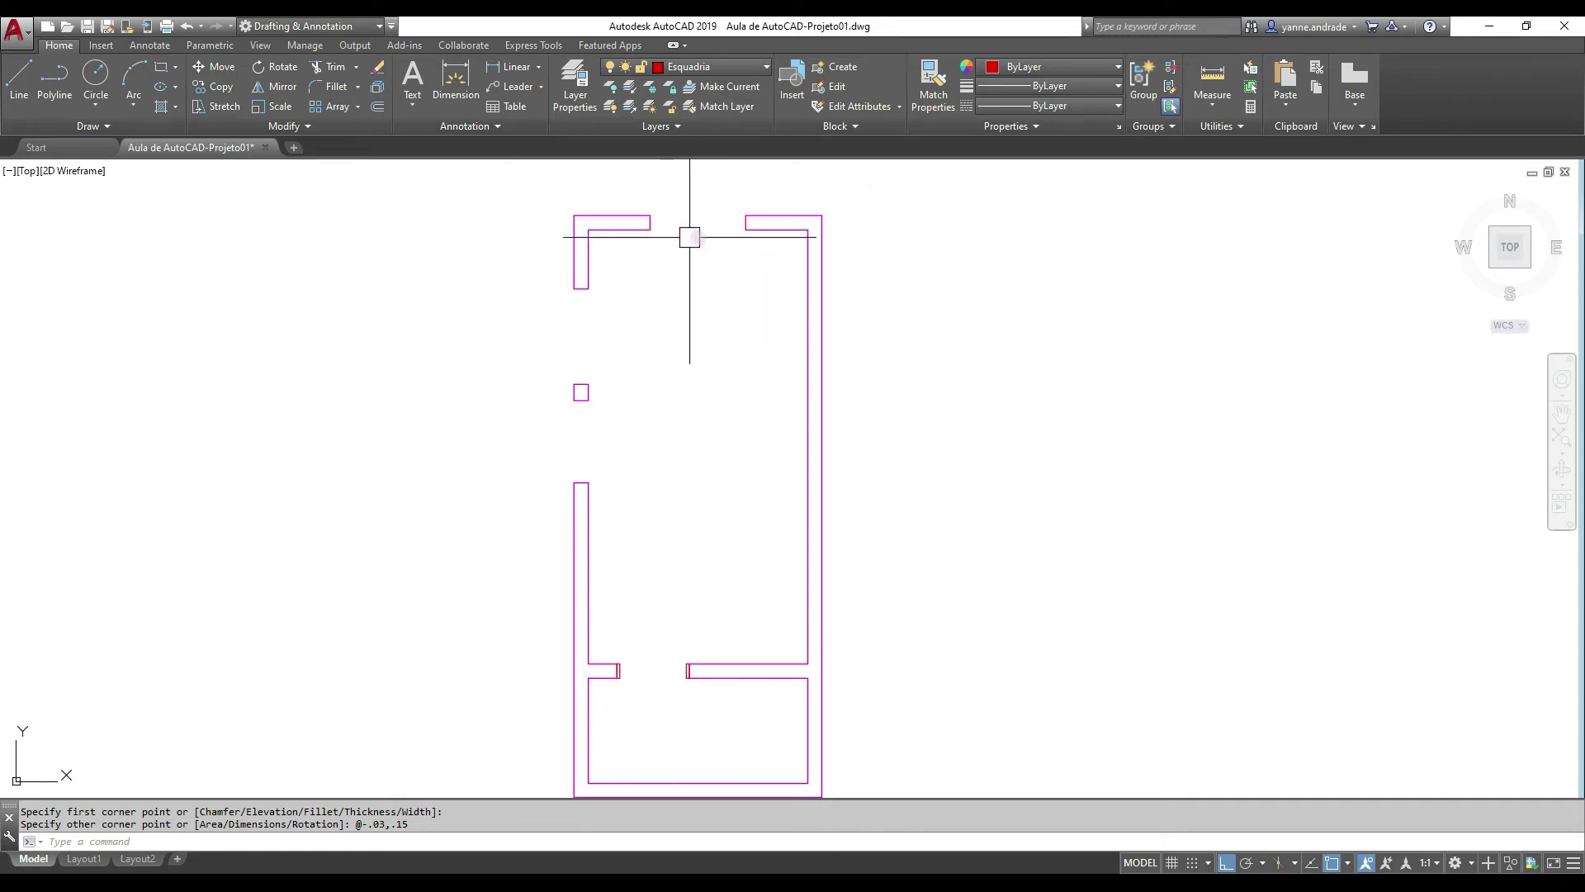
scroll(637, 699, "up", 2)
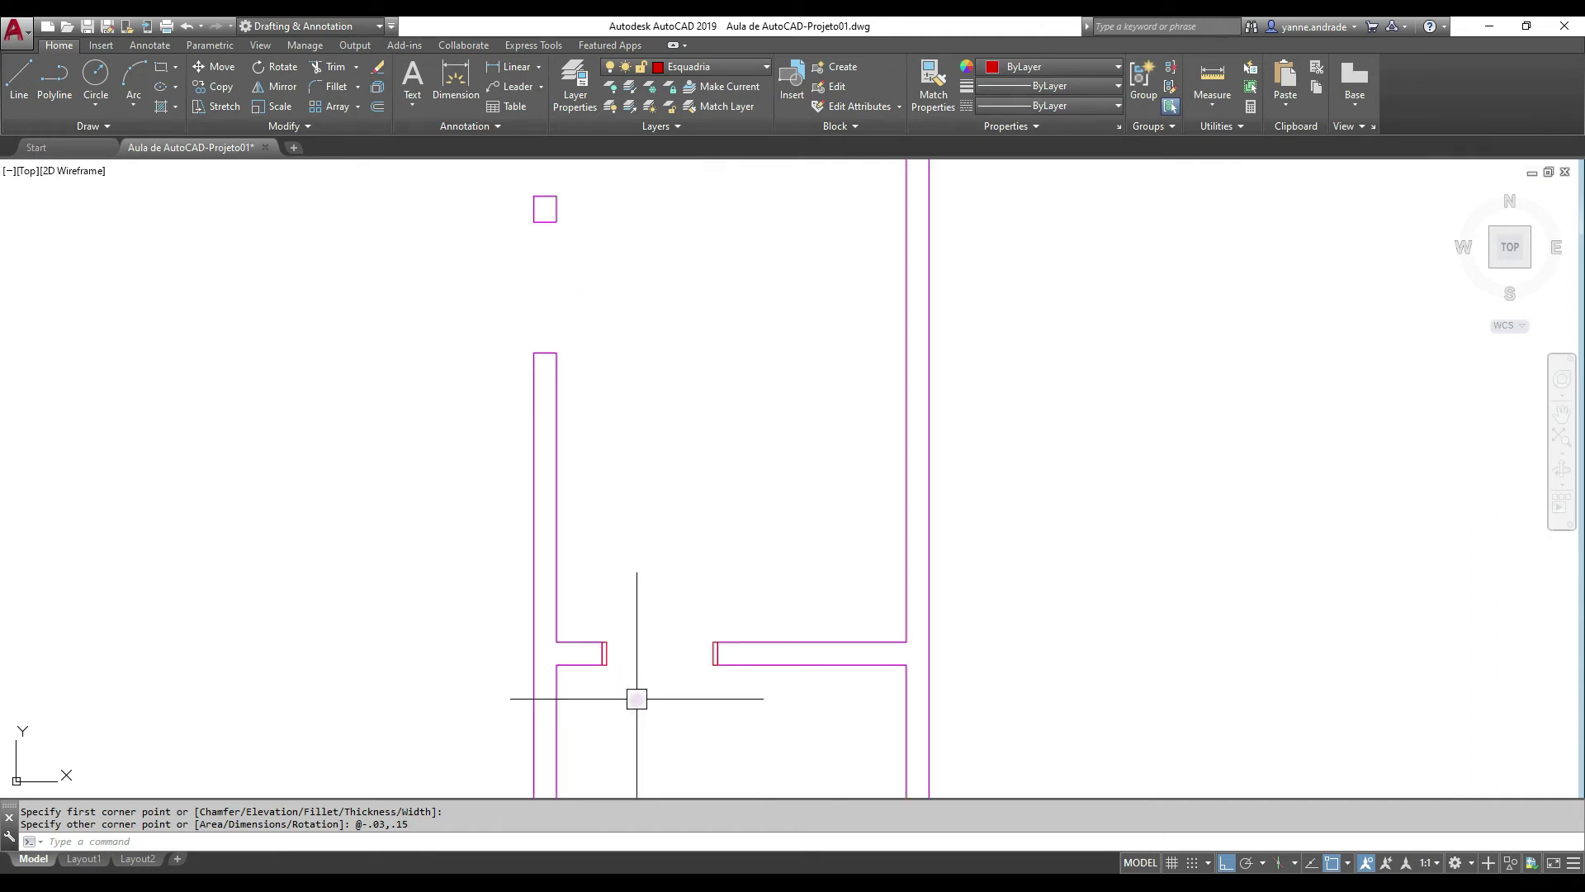
Copy both interior-wall door frames to the top wall opening, from the left frame's lower-left corner to the left stub's lower end corner
scroll(636, 699, "up", 4)
middle_click_drag(750, 586, 768, 591)
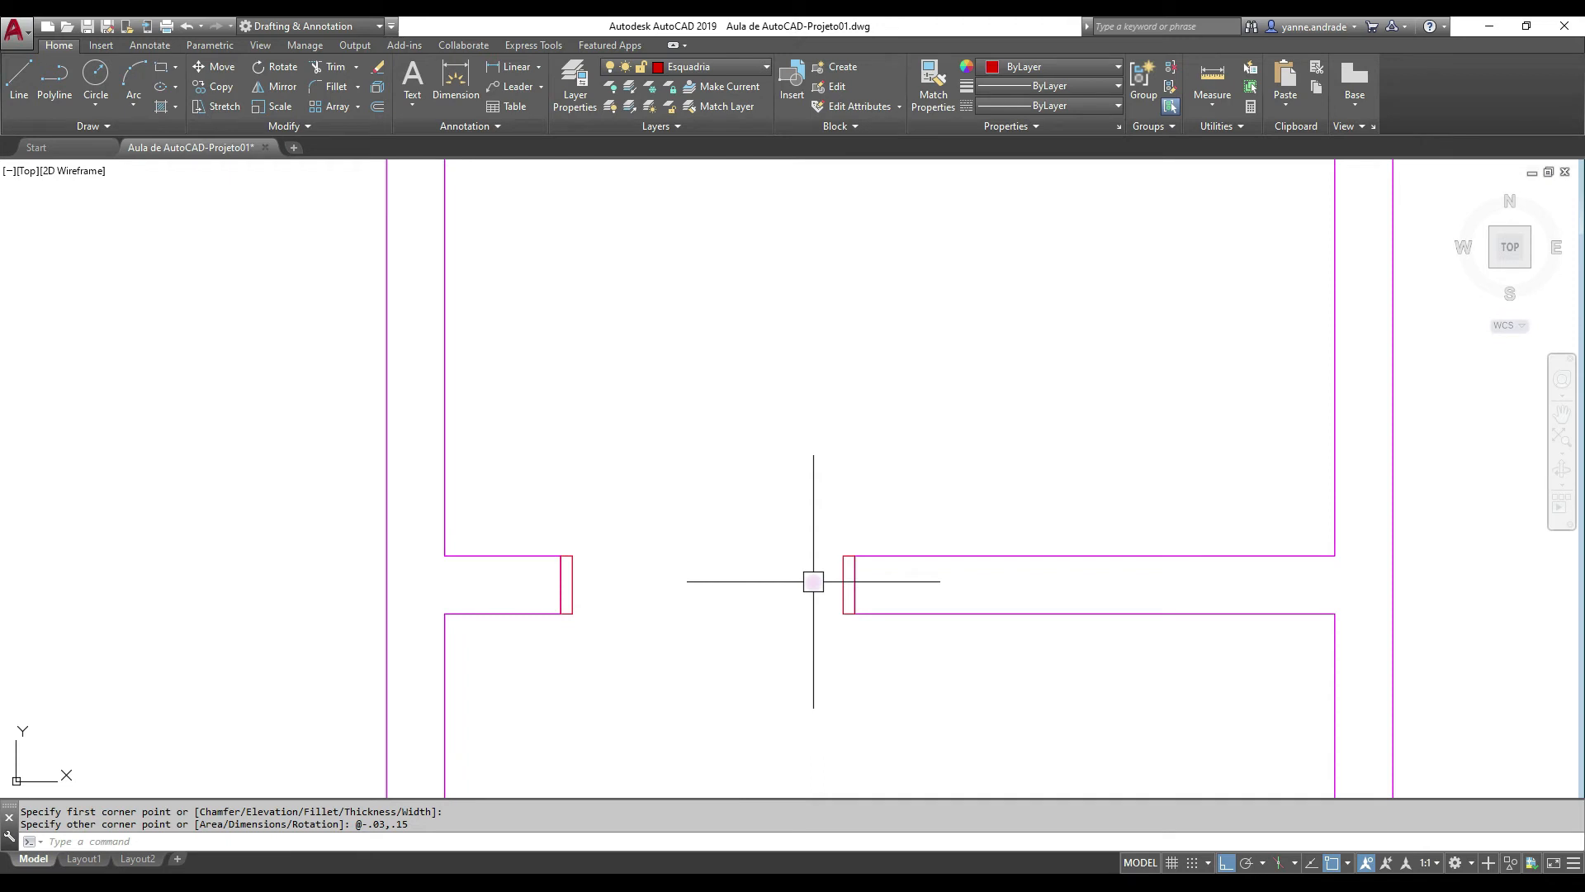
left_click(572, 583)
left_click(842, 579)
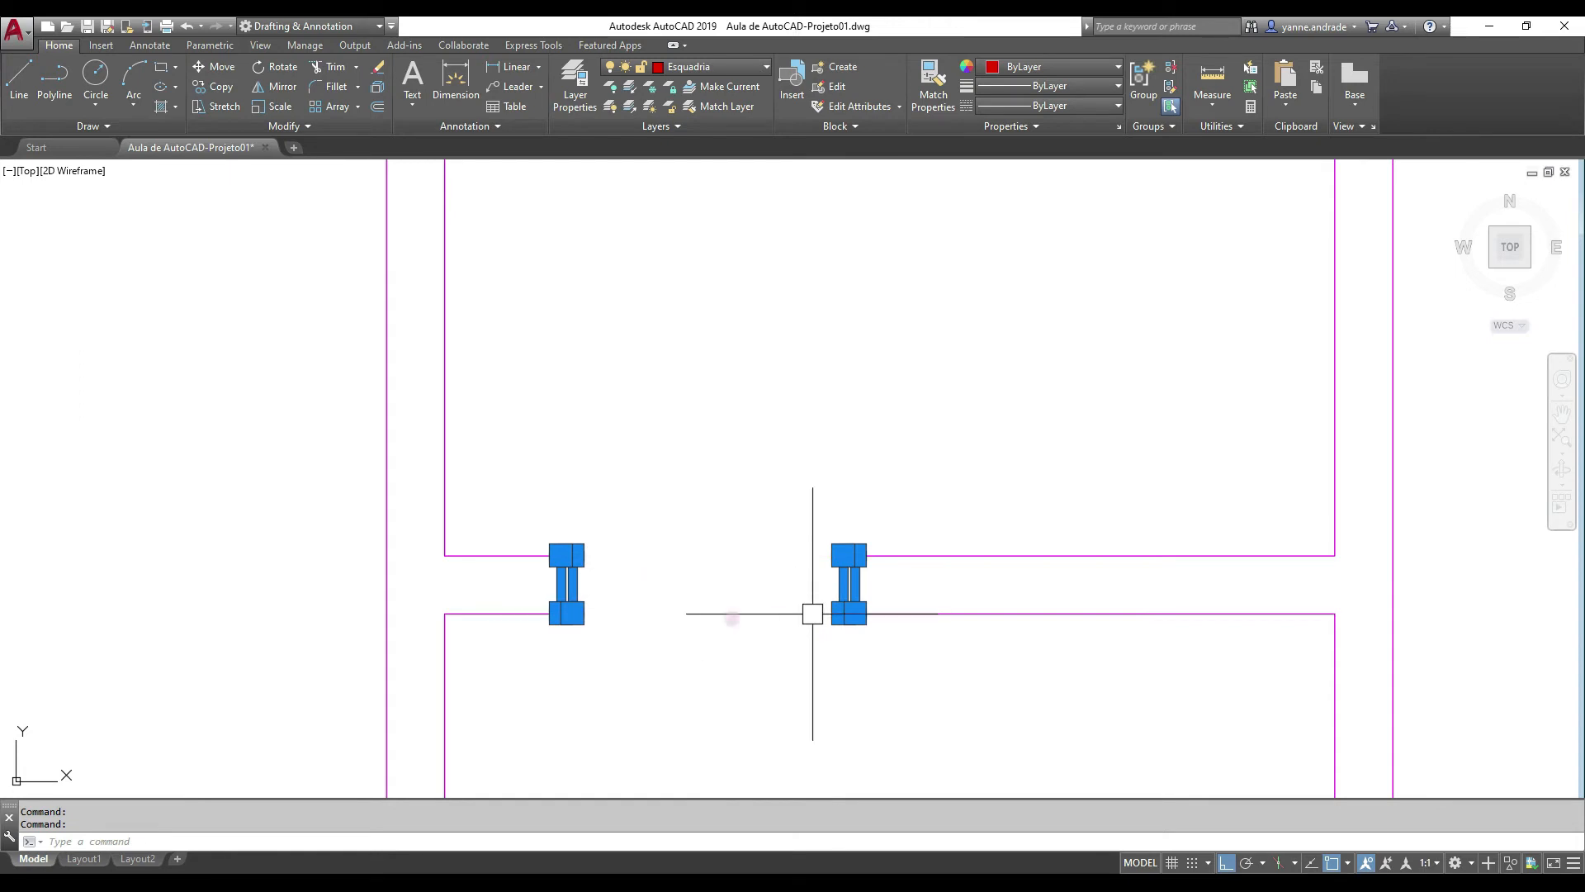
left_click(214, 87)
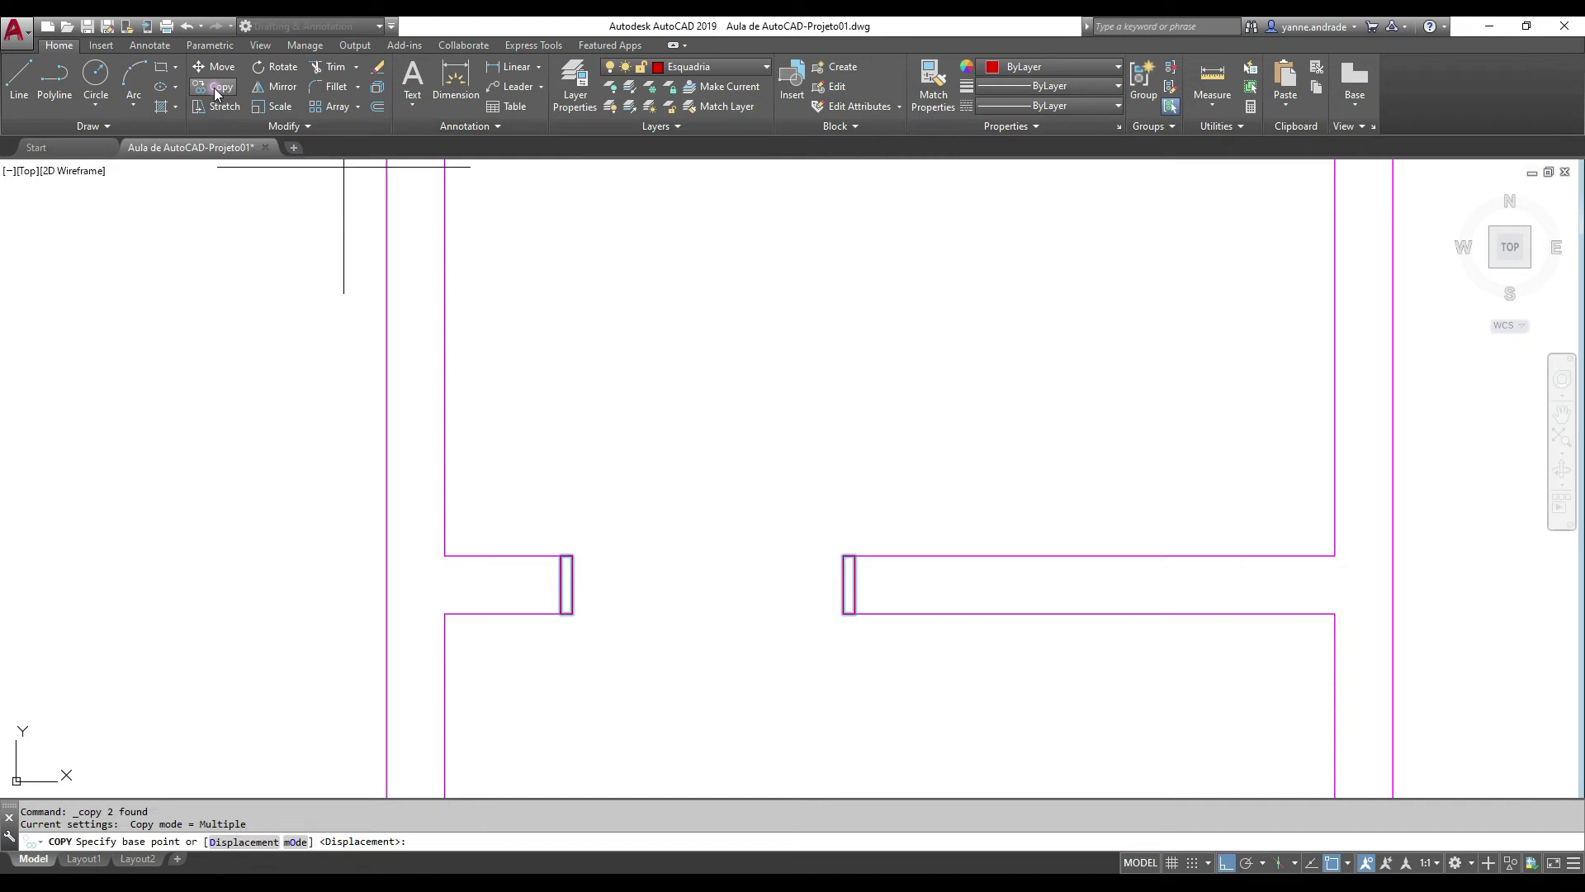
left_click(562, 613)
mouse_move(562, 612)
middle_mouse_down()
mouse_move(584, 584)
mouse_move(583, 443)
mouse_move(435, 325)
middle_mouse_up()
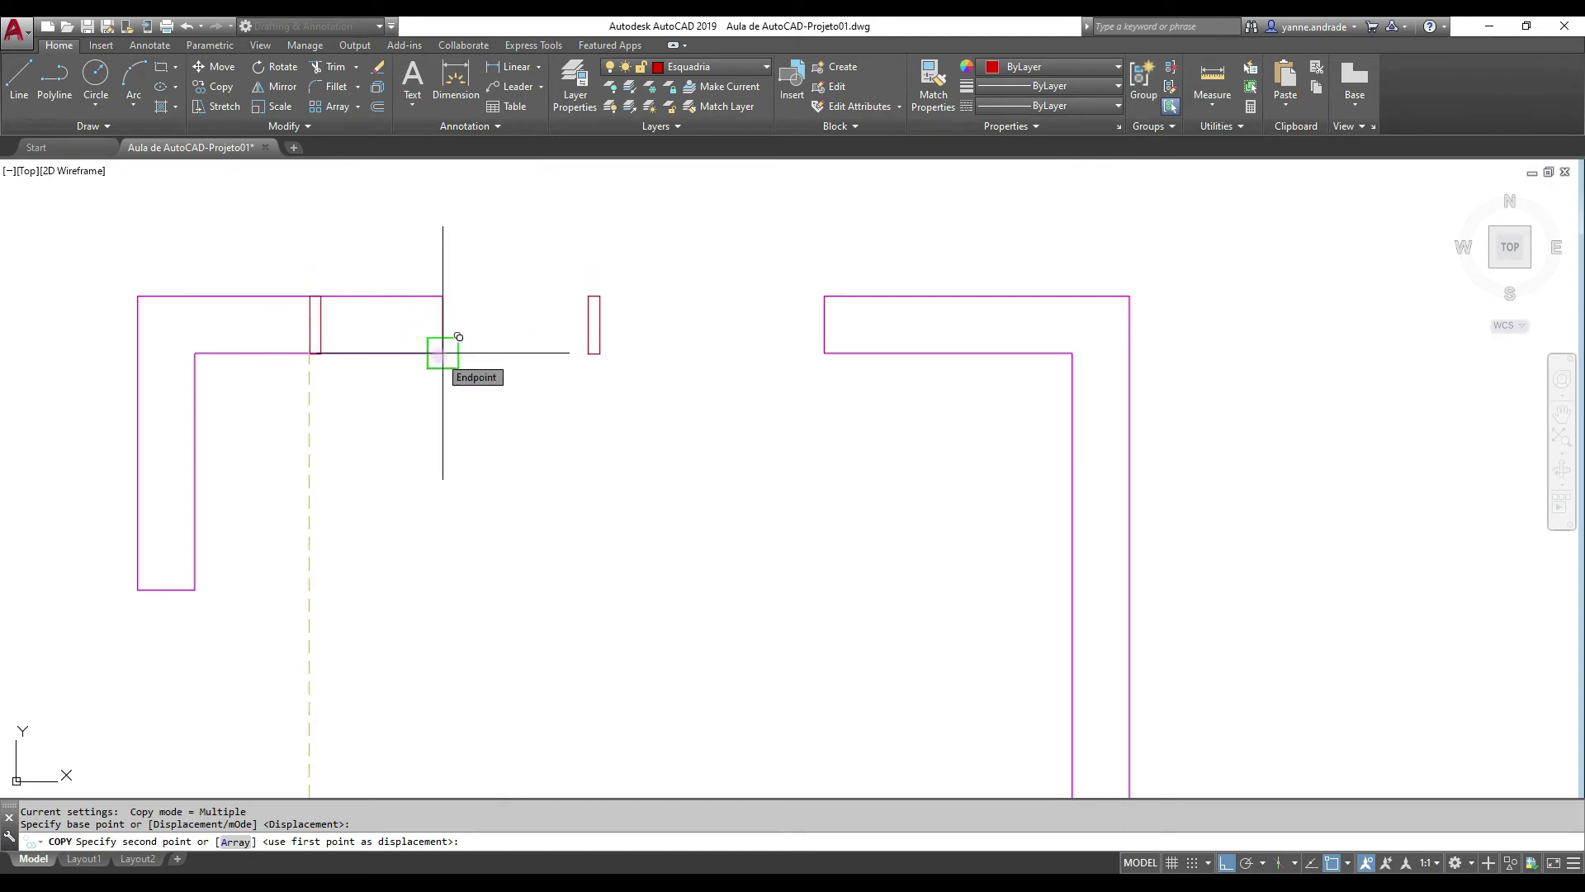
left_click(442, 352)
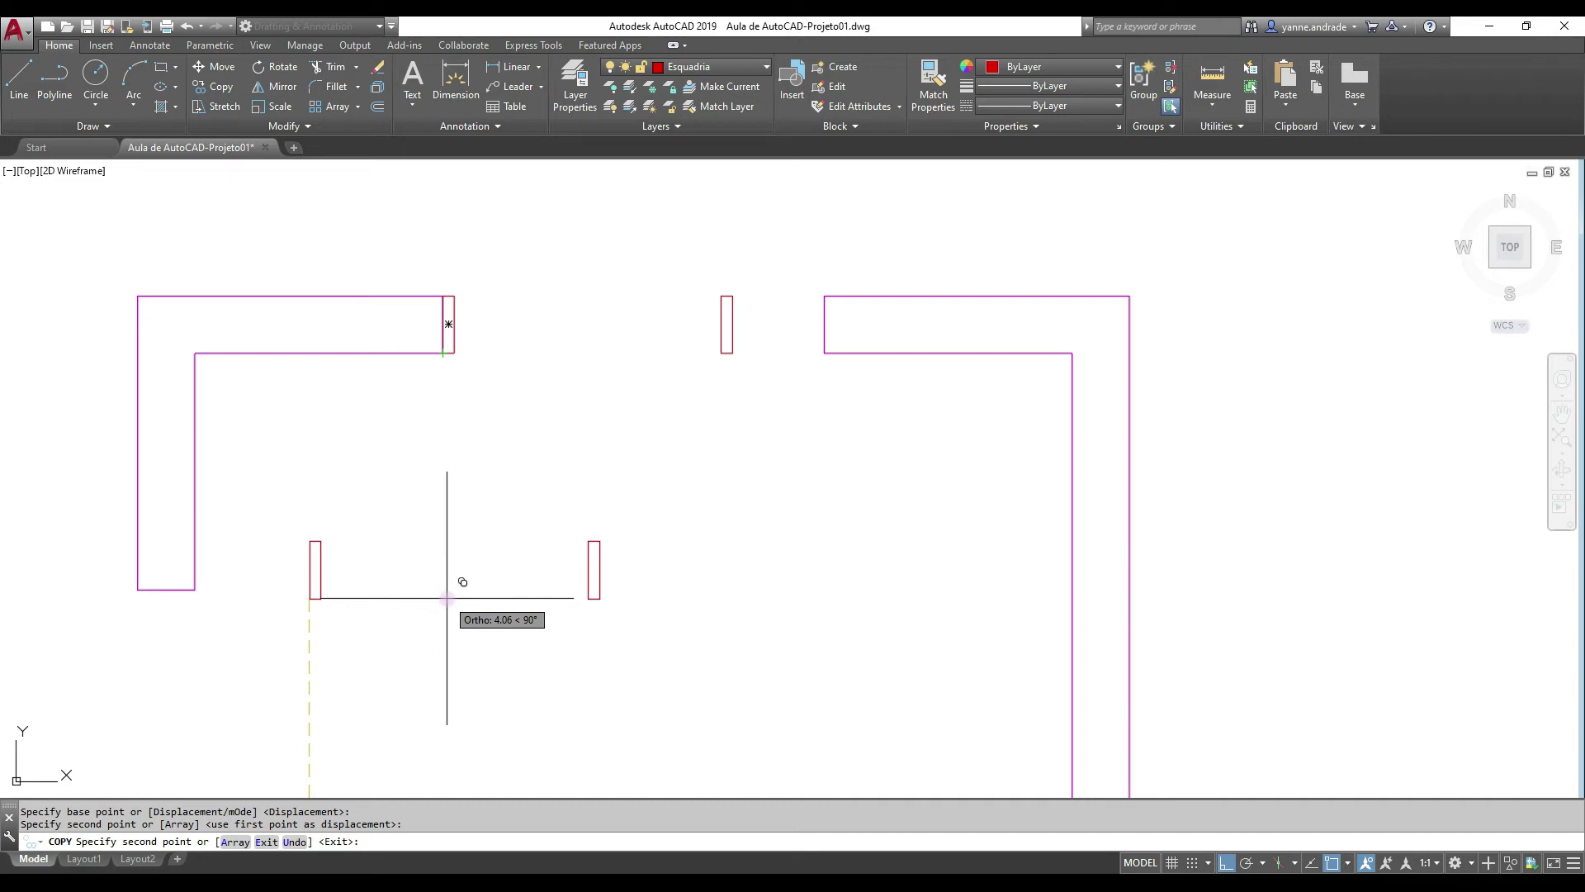
key("Escape")
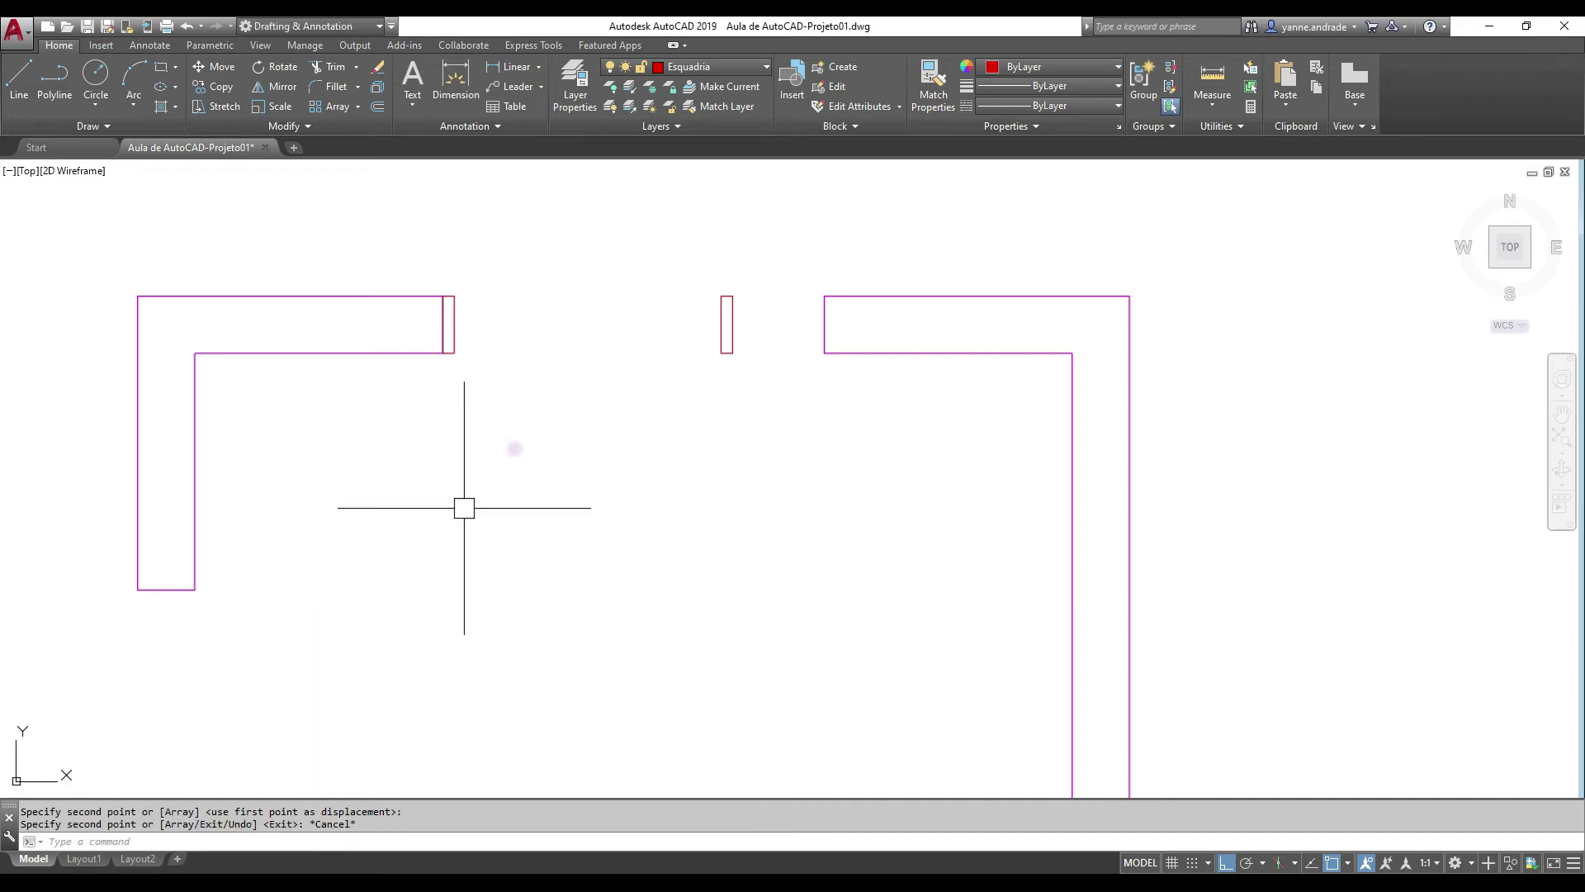
Move the copied frame standing free in the top wall opening by its lower-right corner to the right wall segment's lower end corner
middle_click_drag(679, 343, 680, 368)
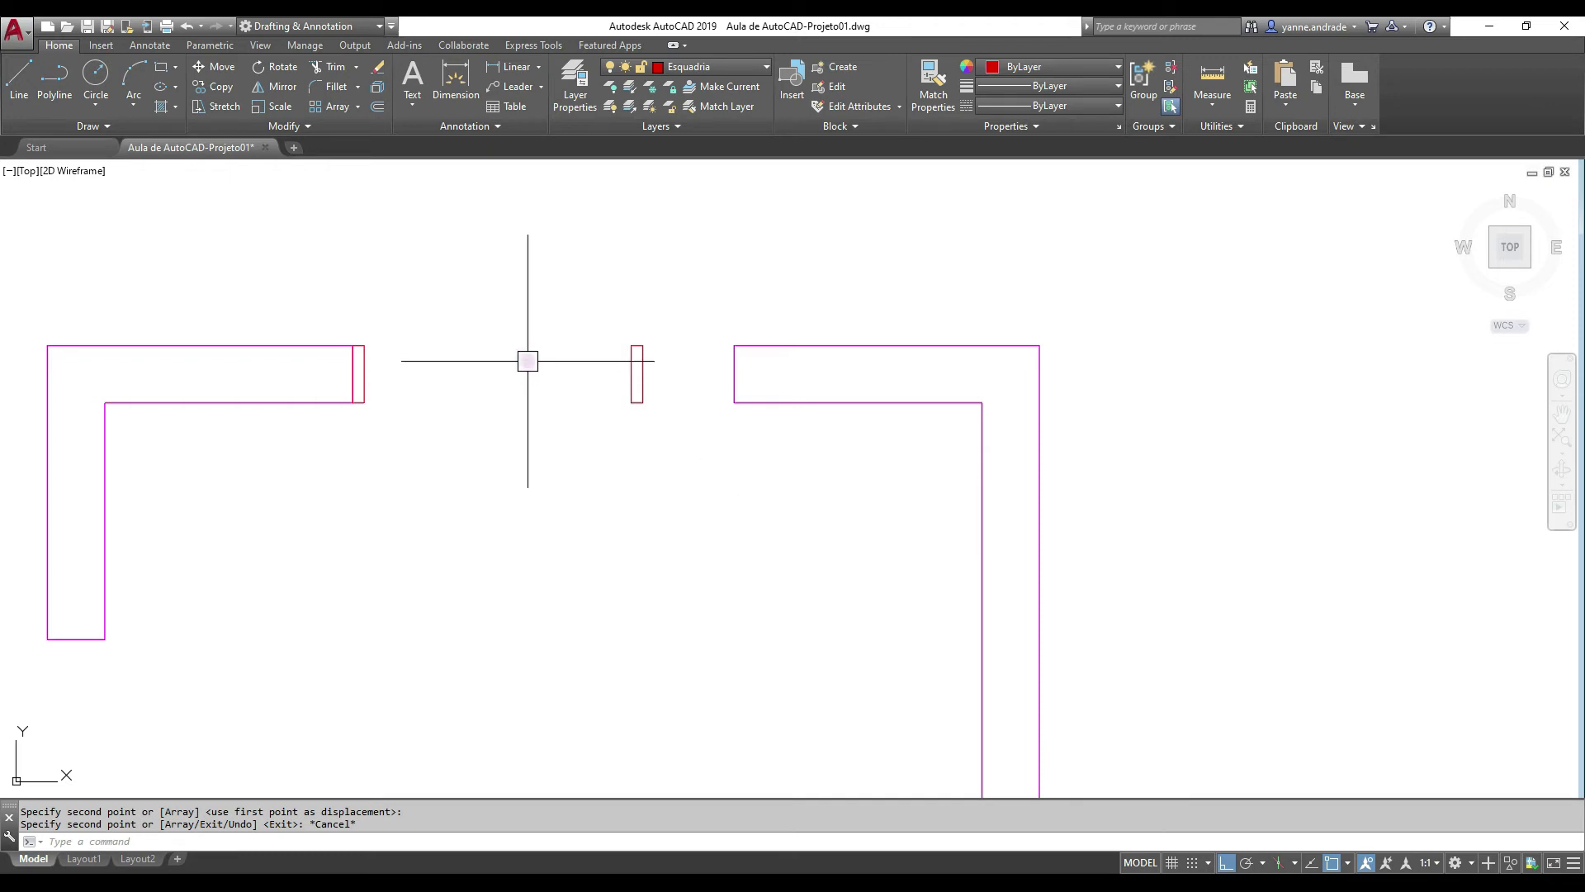
left_click(647, 377)
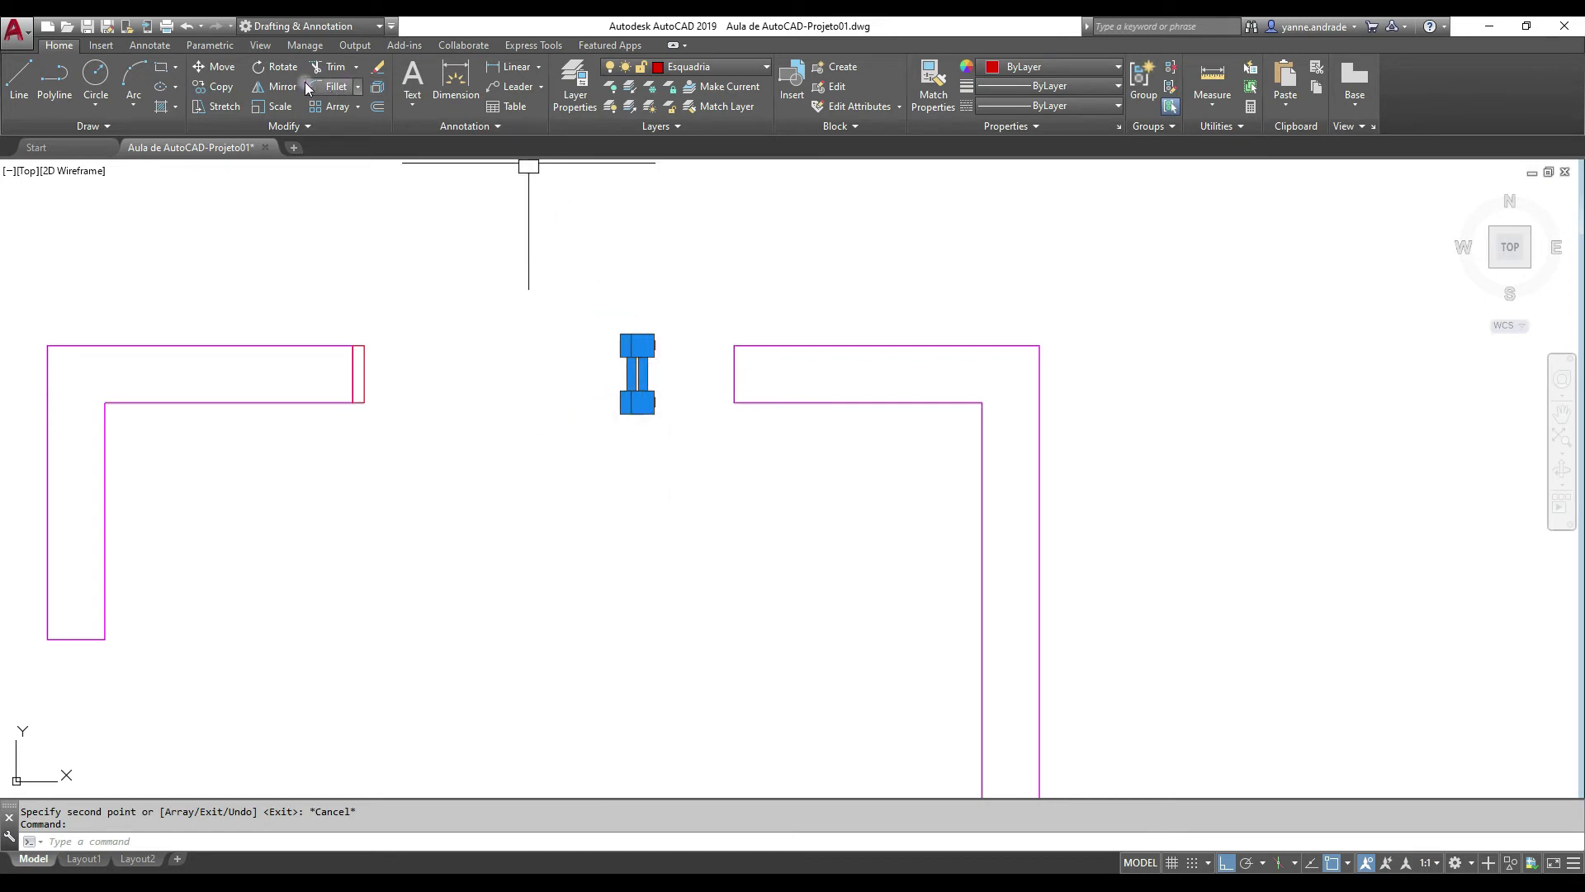
left_click(221, 66)
scroll(641, 388, "up", 3)
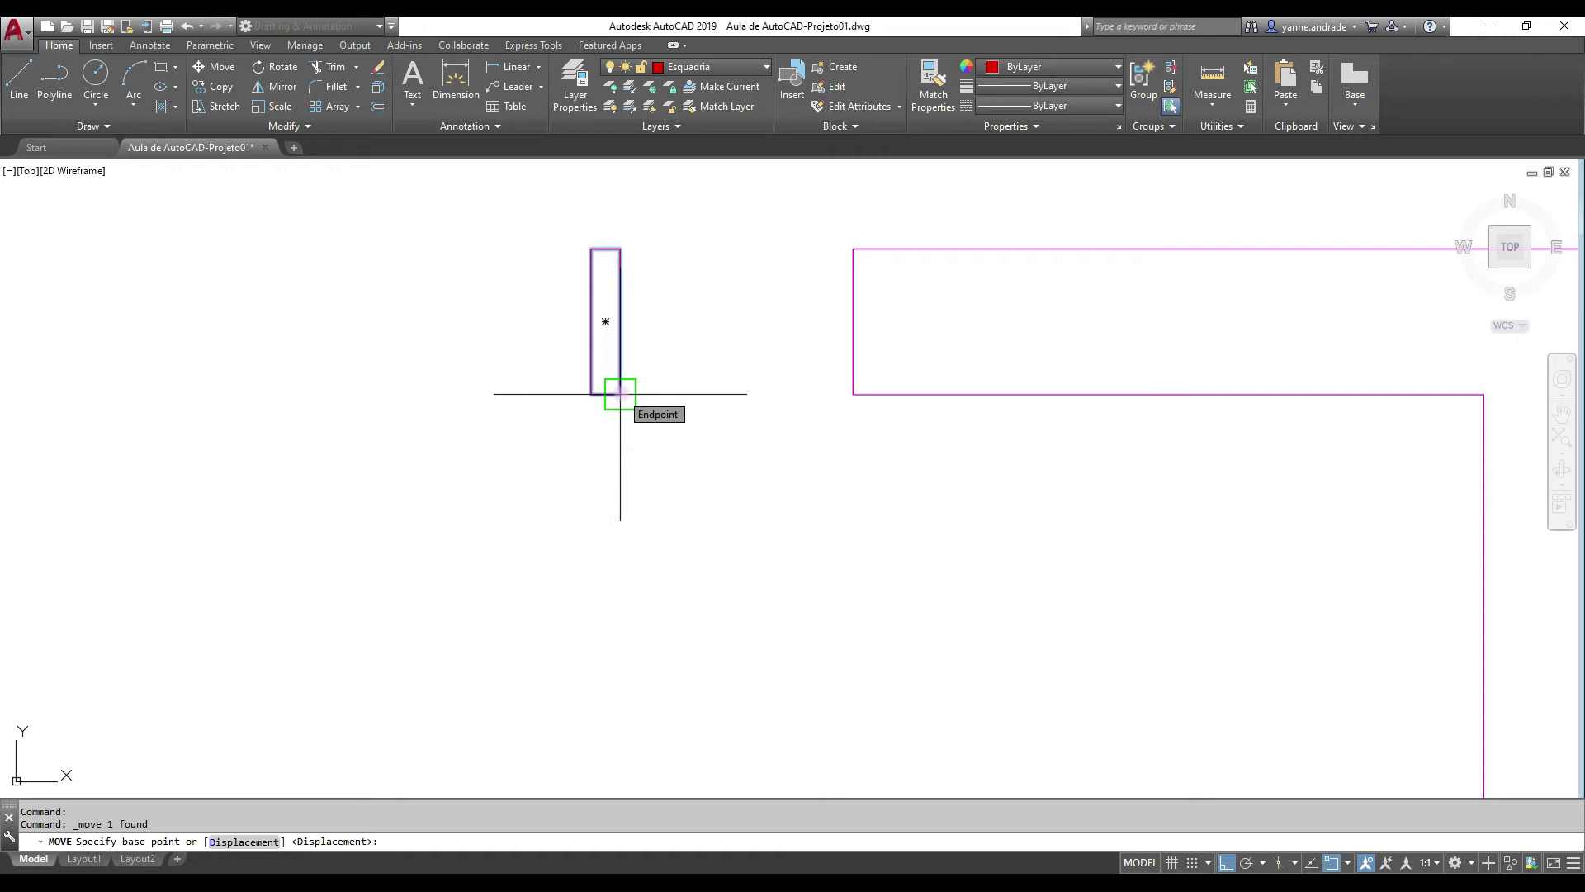
left_click(620, 393)
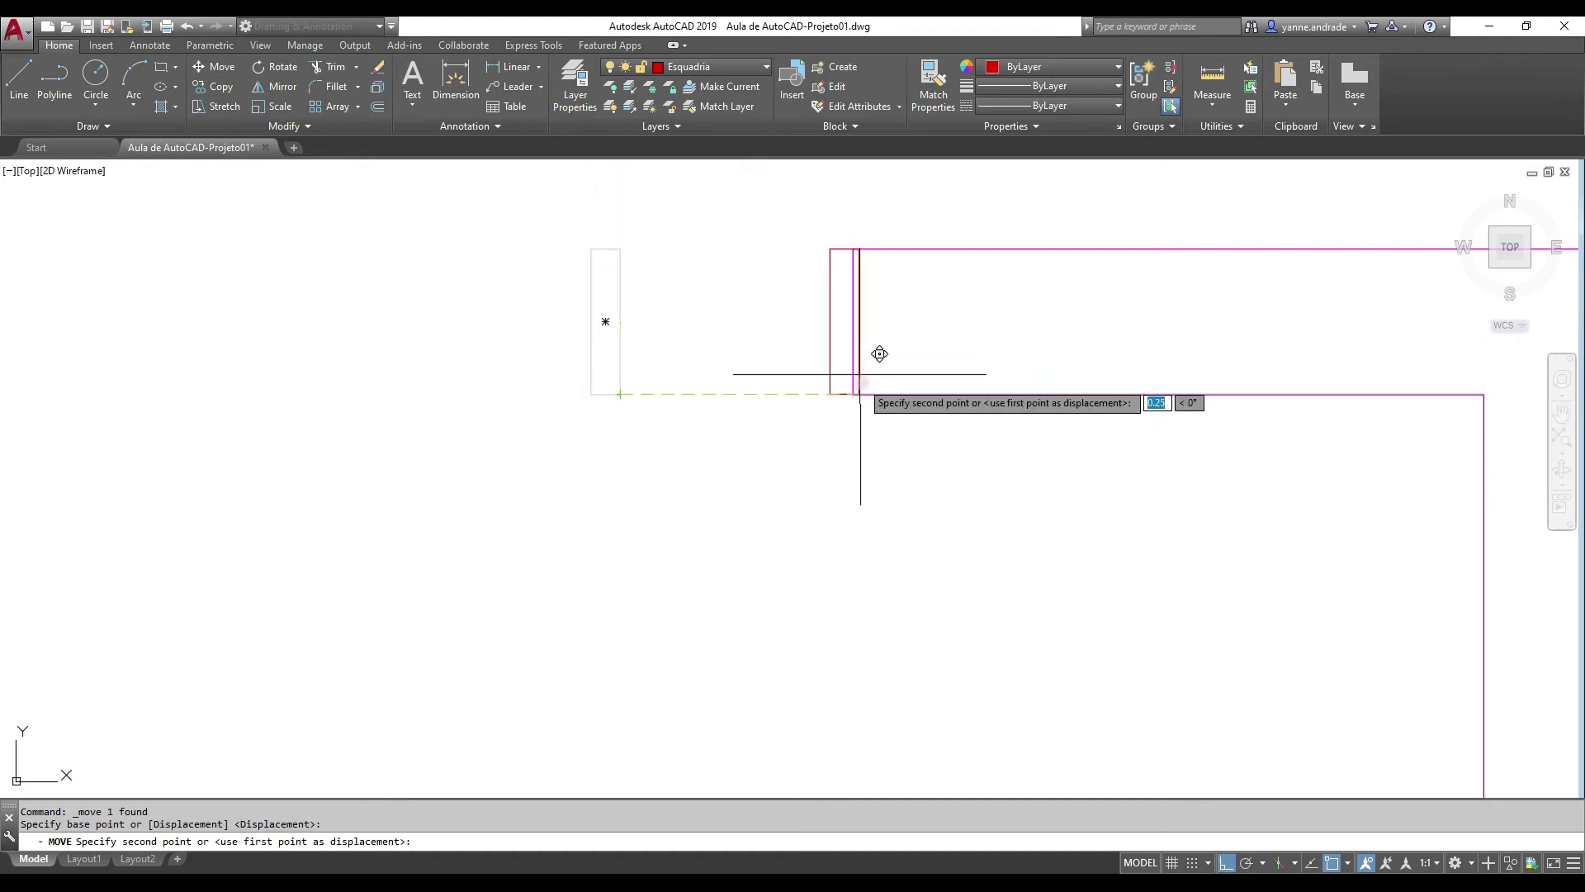
left_click(853, 394)
Draw a rectangle from the lower-left corner of the left wall's upper stub, with its opposite corner at 0.15, -0.03
scroll(585, 422, "down", 3)
middle_click_drag(499, 432, 873, 375)
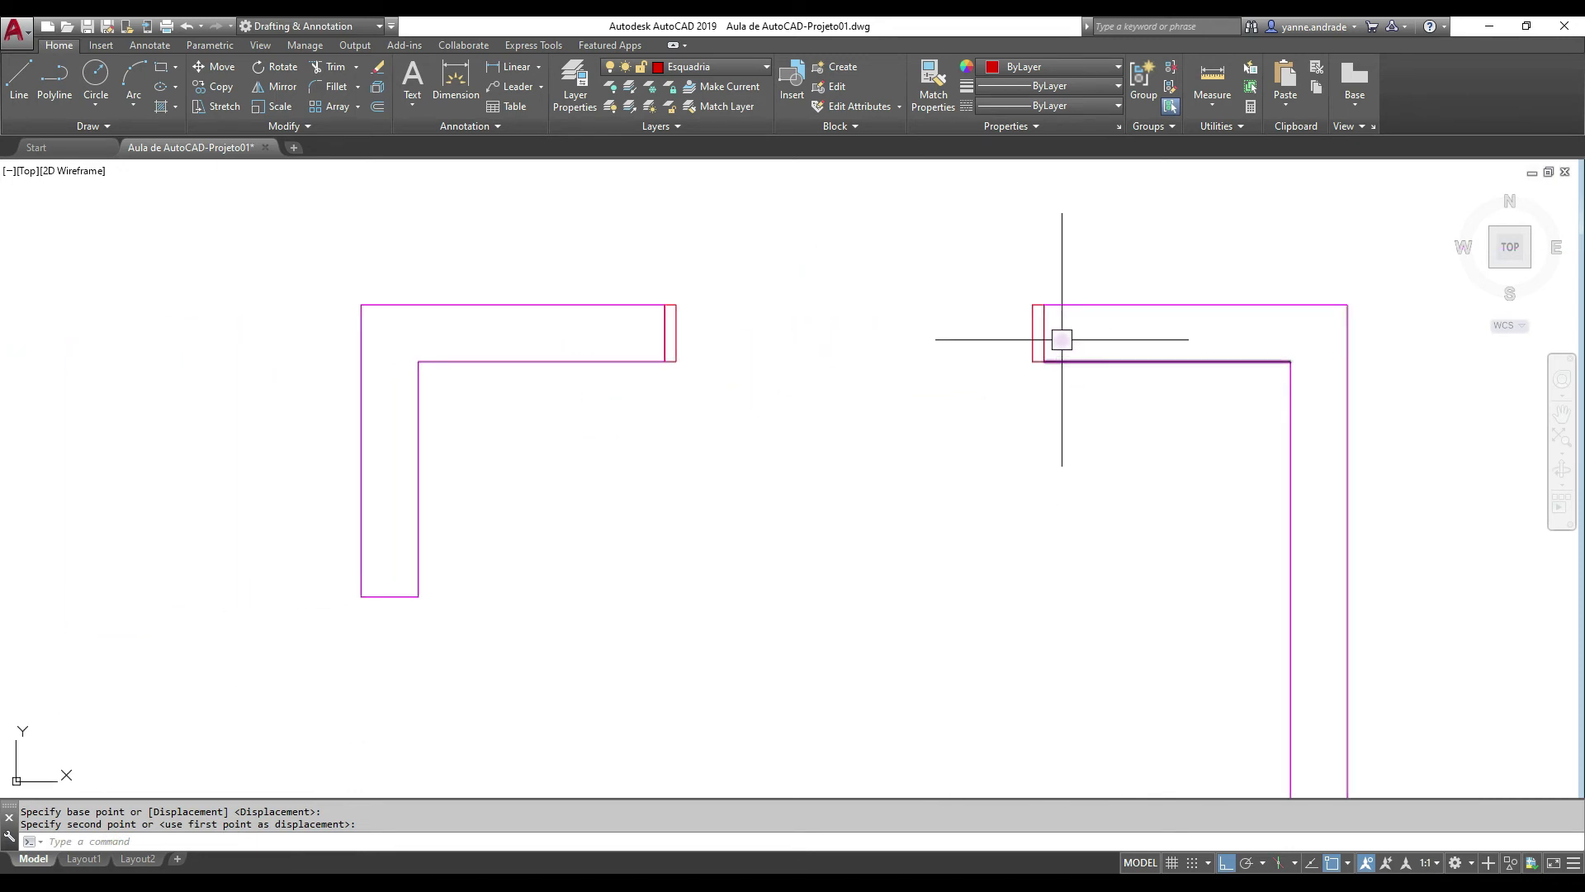
middle_click_drag(658, 418, 707, 370)
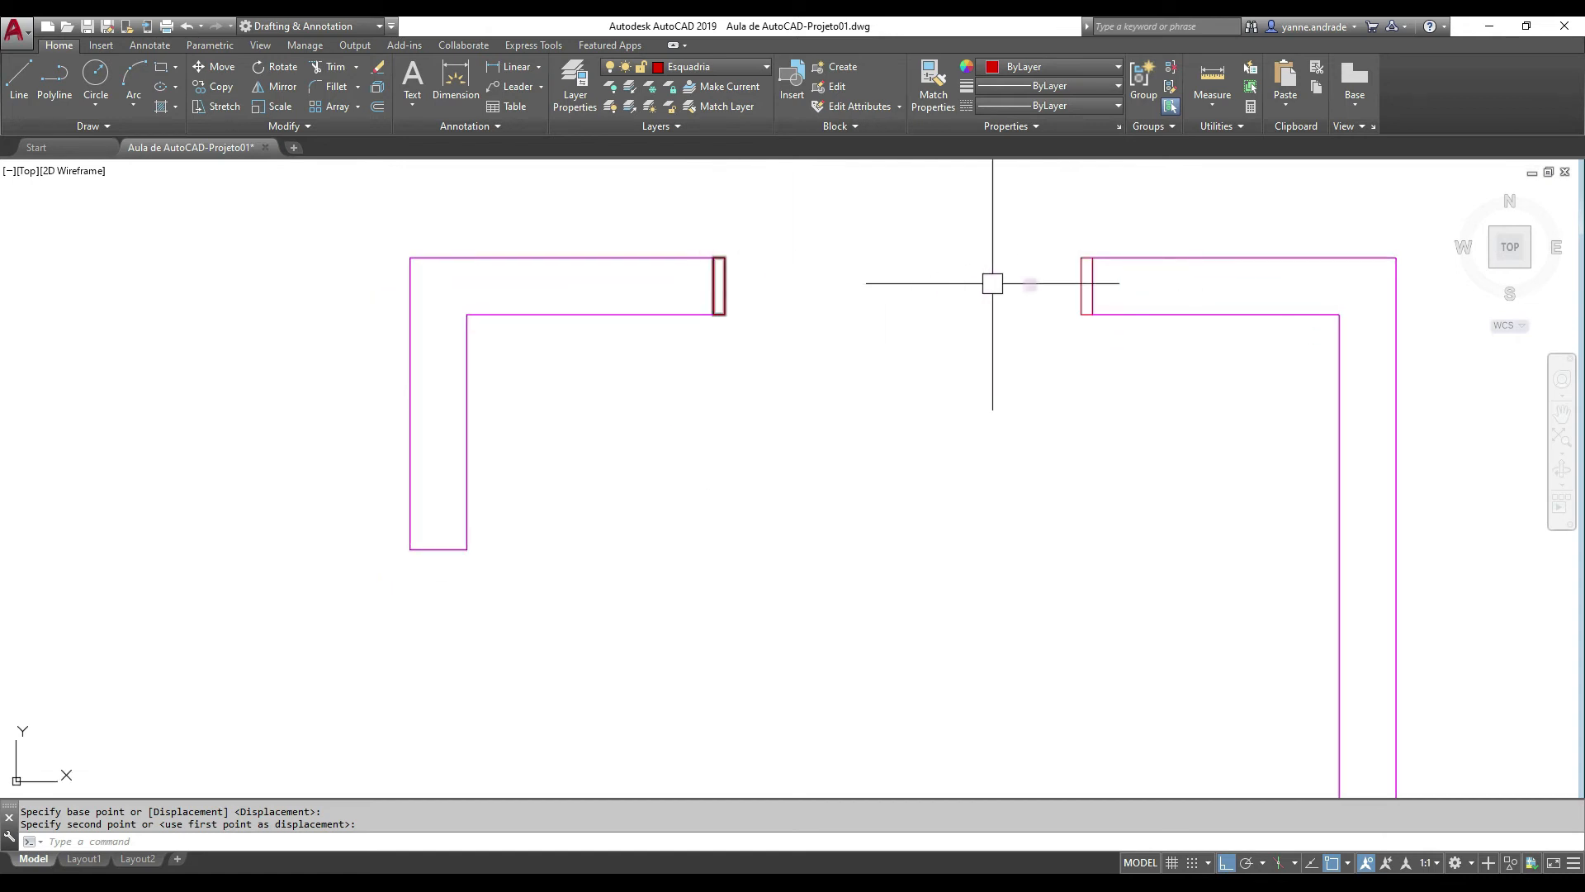
scroll(1032, 284, "down", 2)
middle_click_drag(912, 364, 965, 272)
middle_click_drag(783, 390, 788, 252)
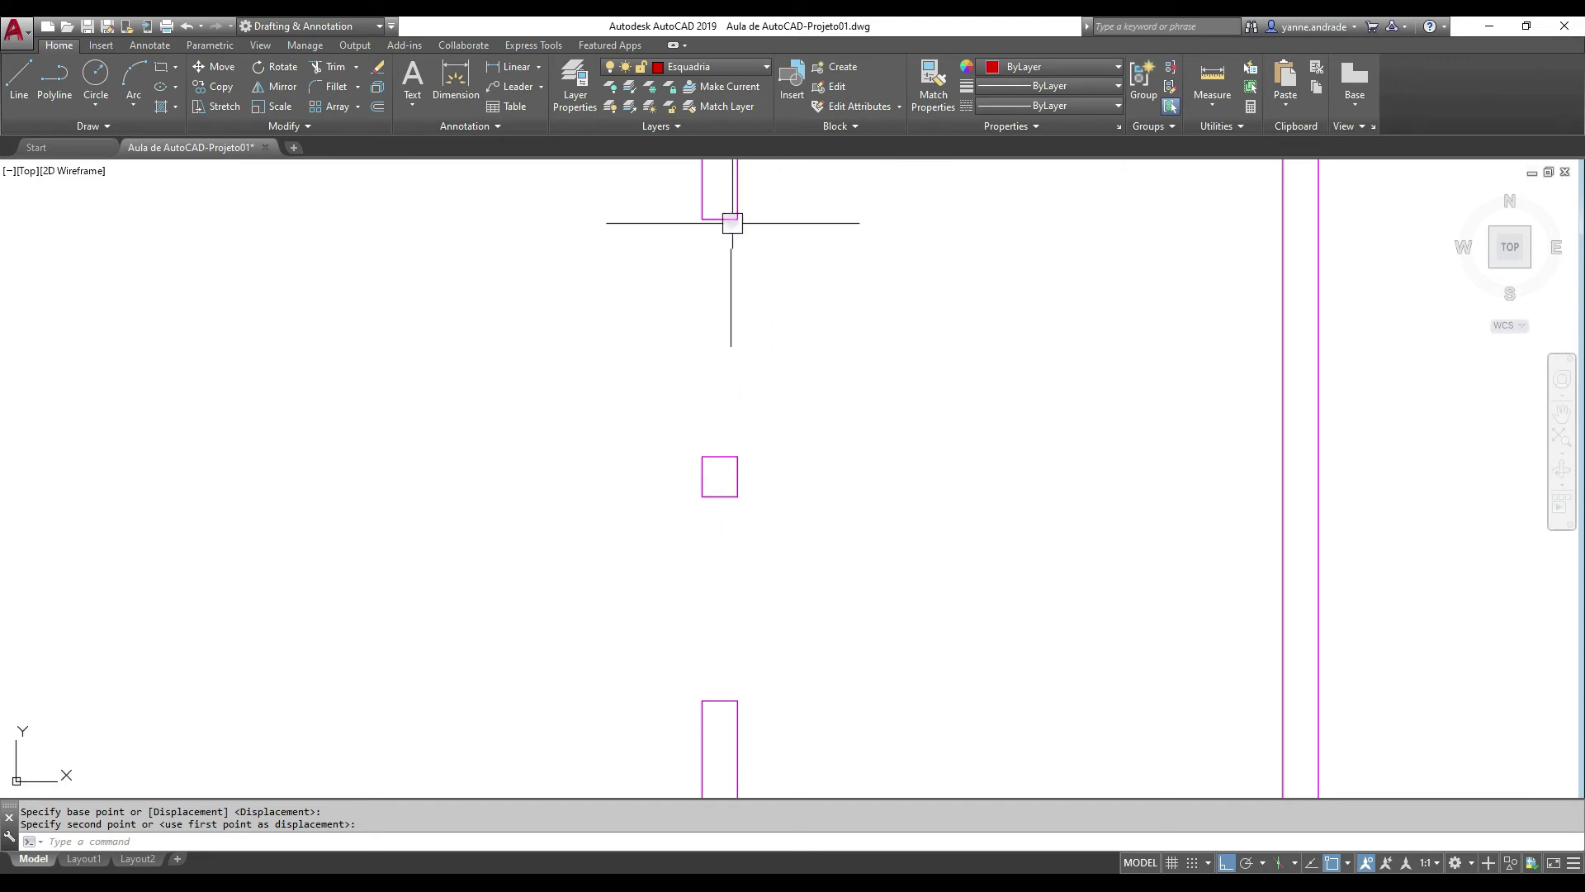
scroll(718, 201, "up", 4)
middle_click_drag(711, 216, 724, 342)
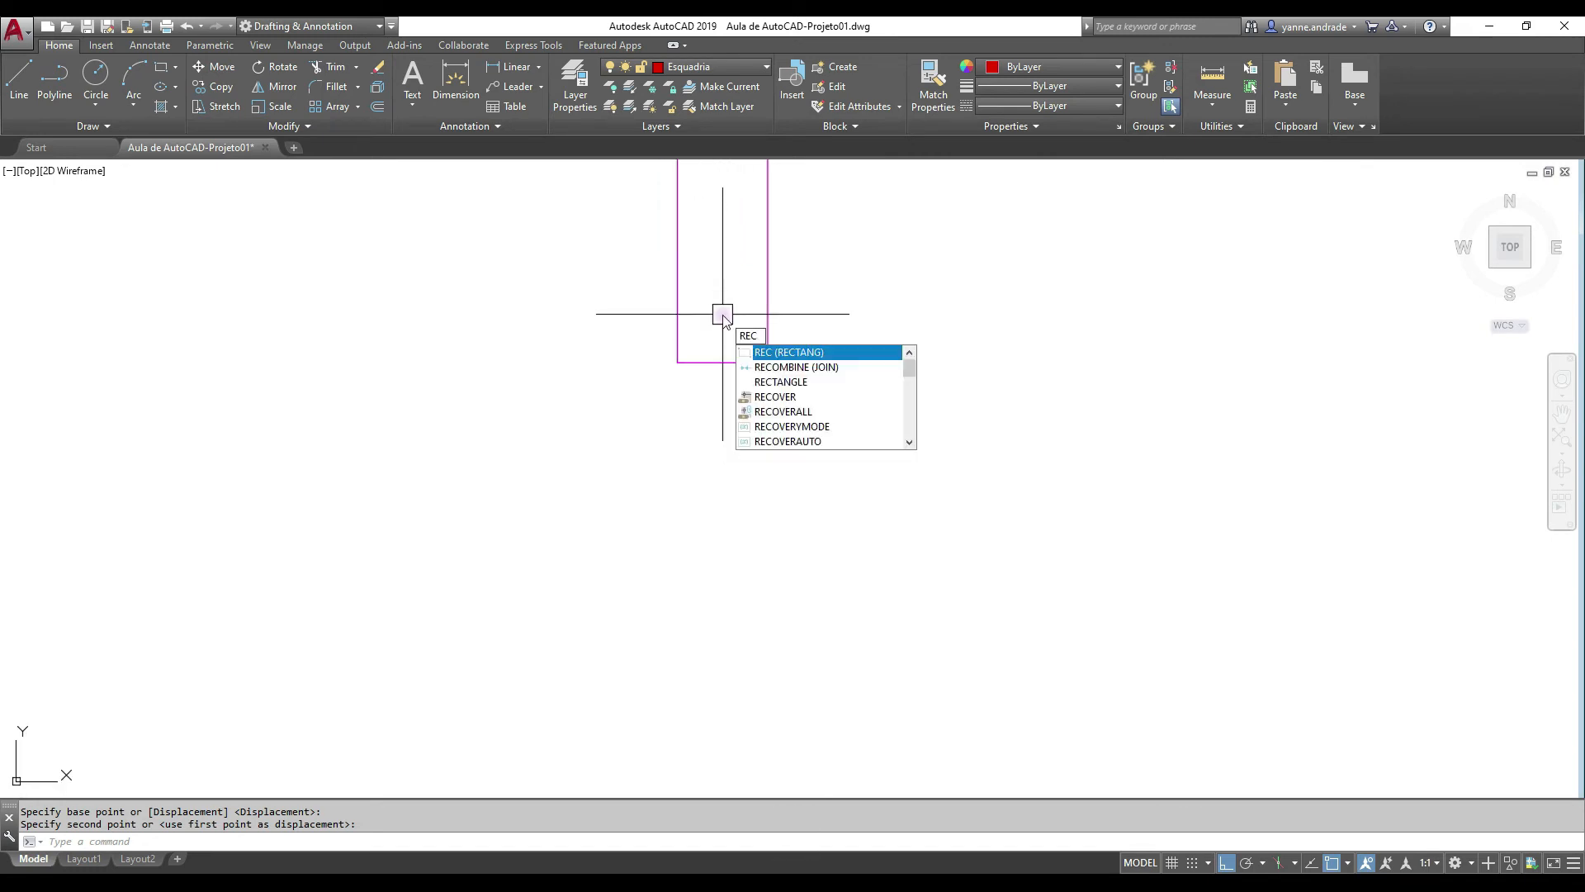
key("Return")
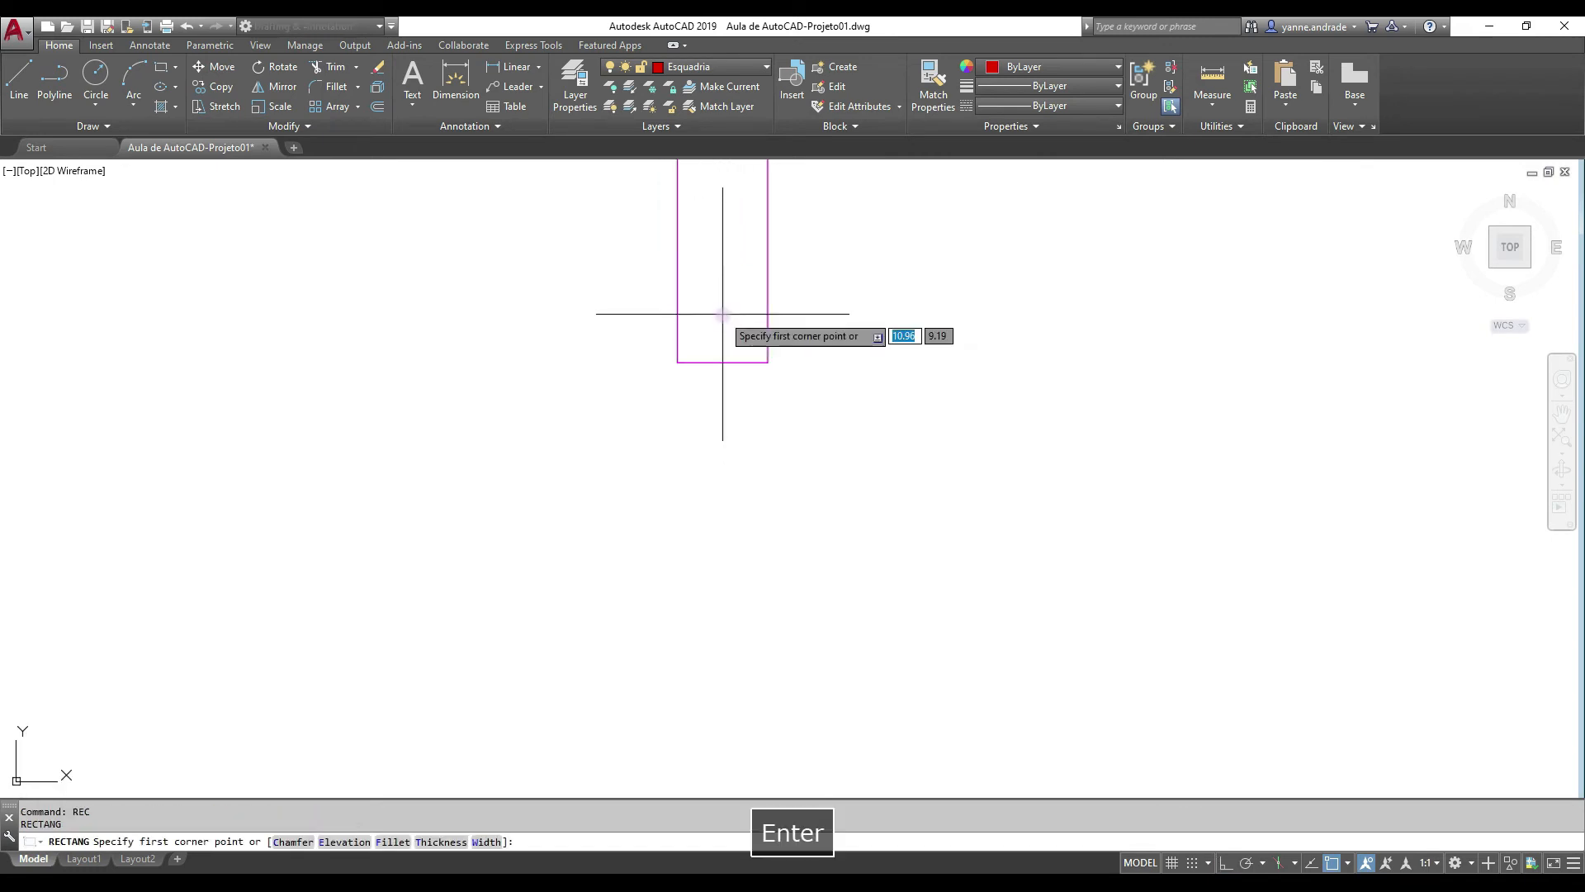
left_click(677, 361)
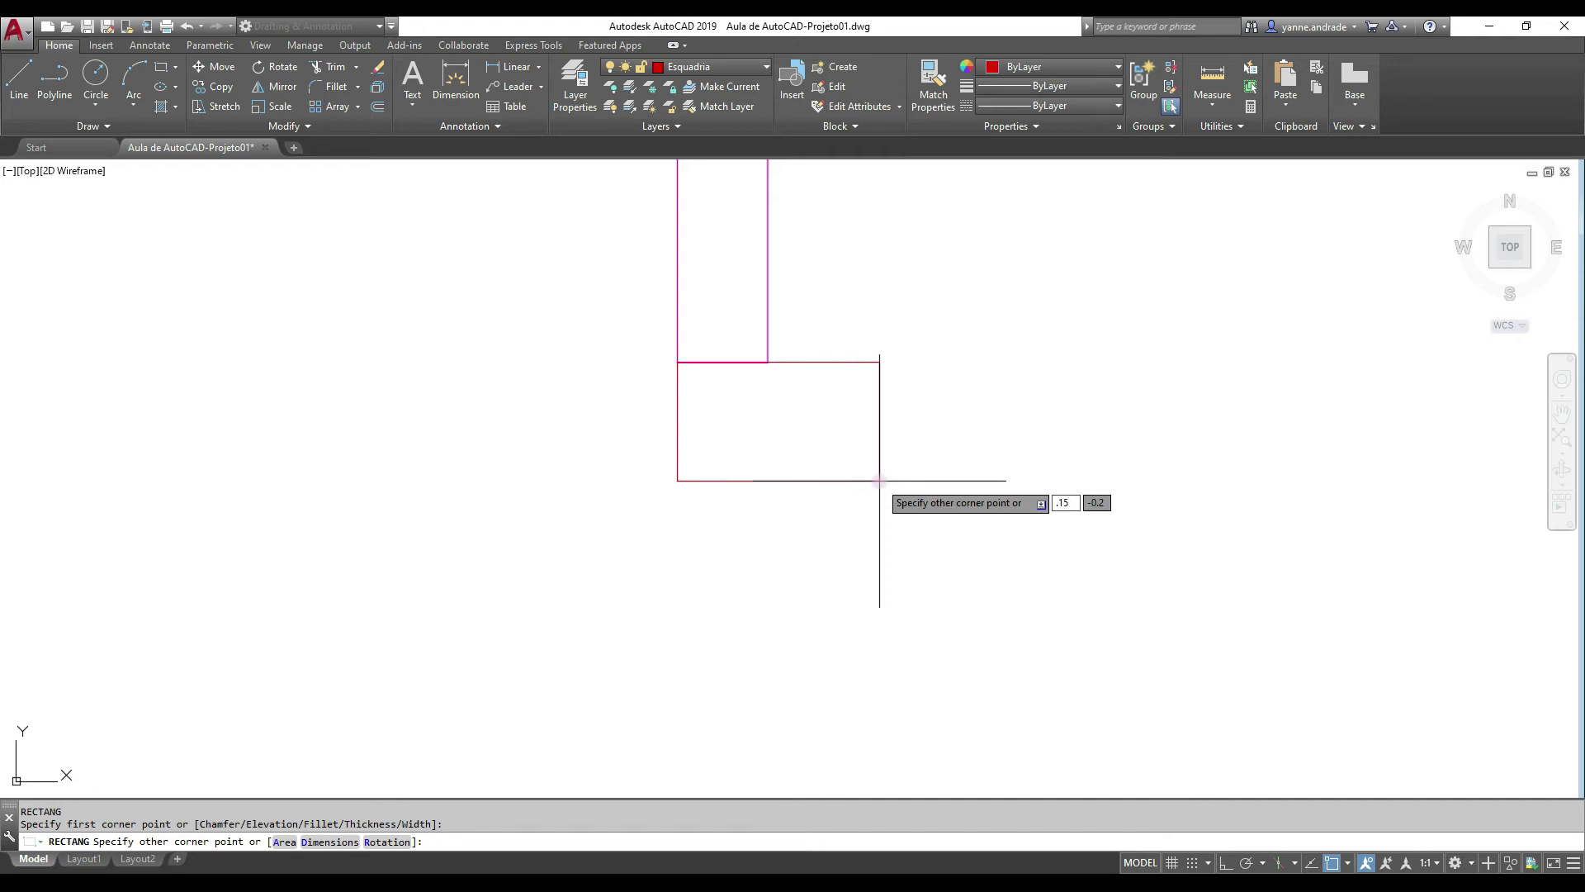
key("Tab")
type("-")
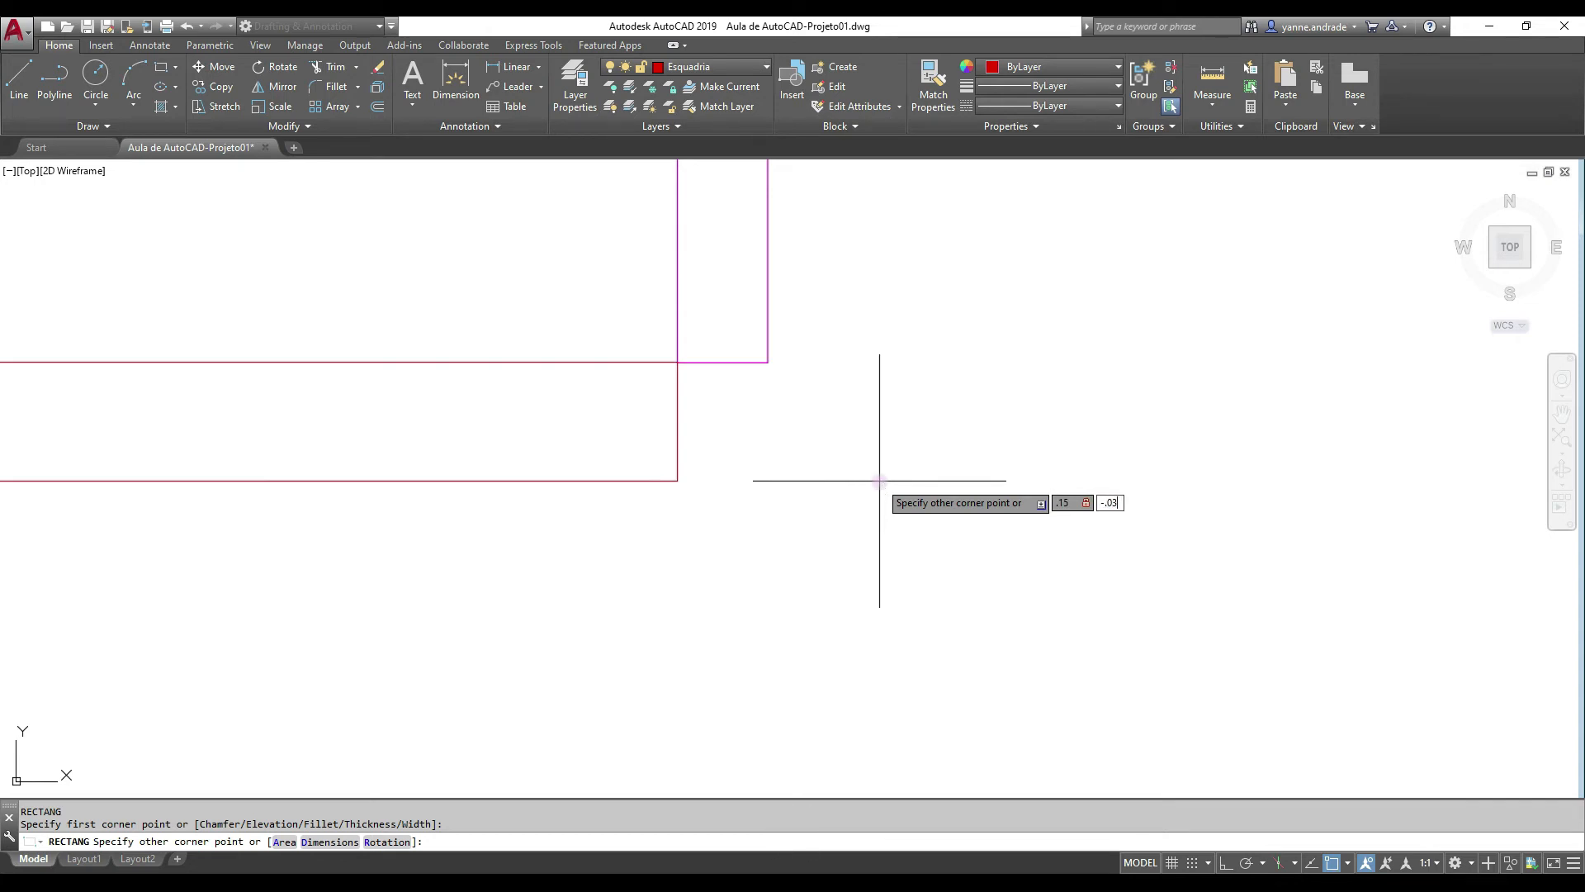
type(".03")
key("Return")
scroll(879, 481, "down", 4)
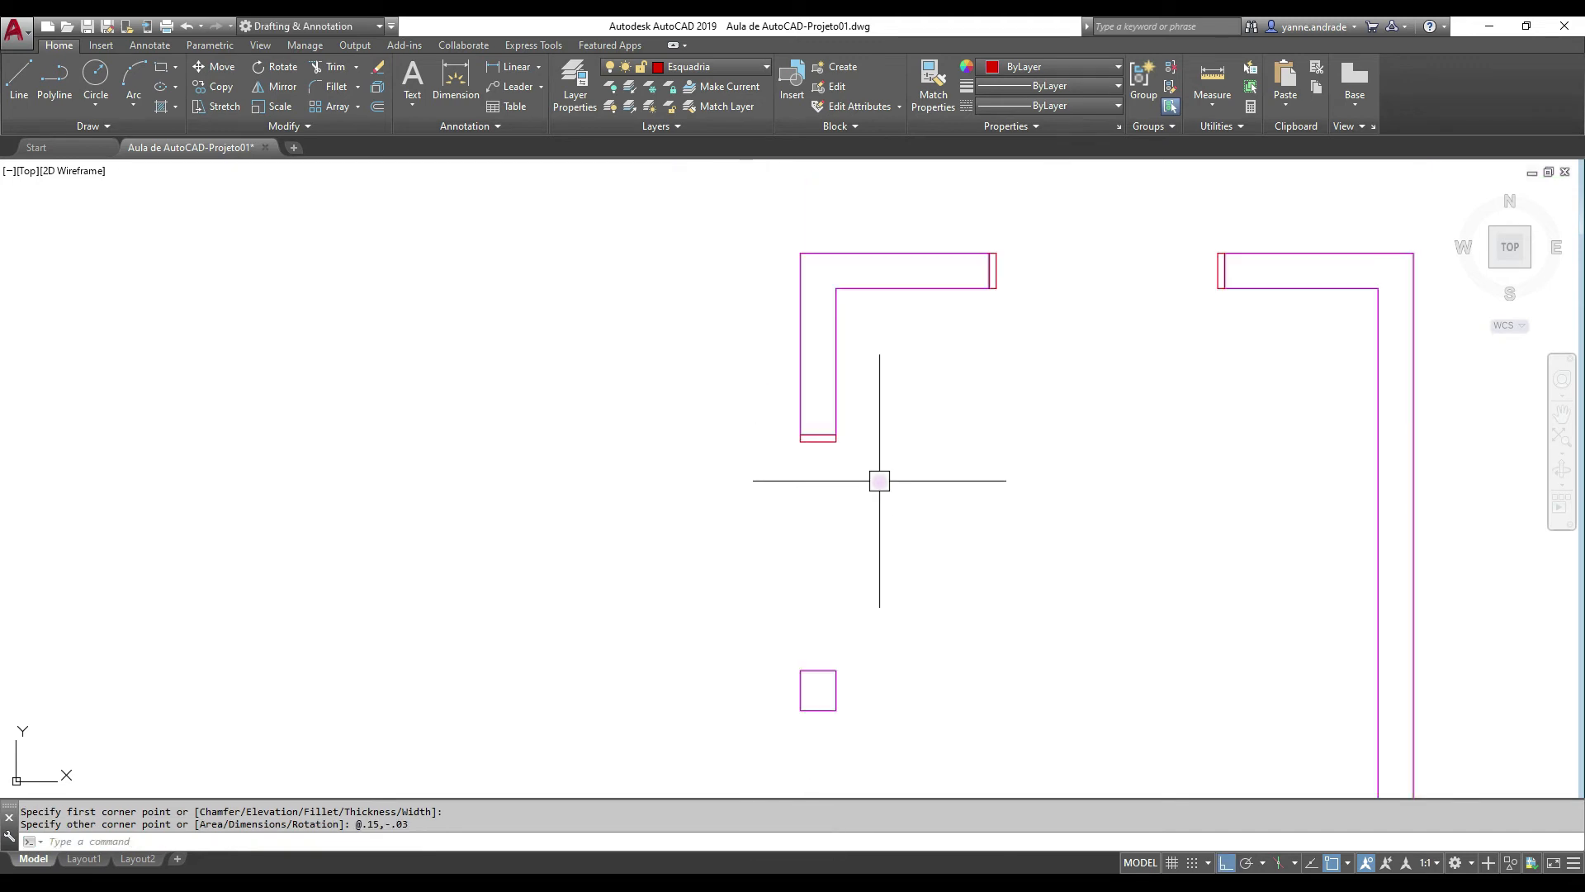
middle_click_drag(765, 492, 784, 315)
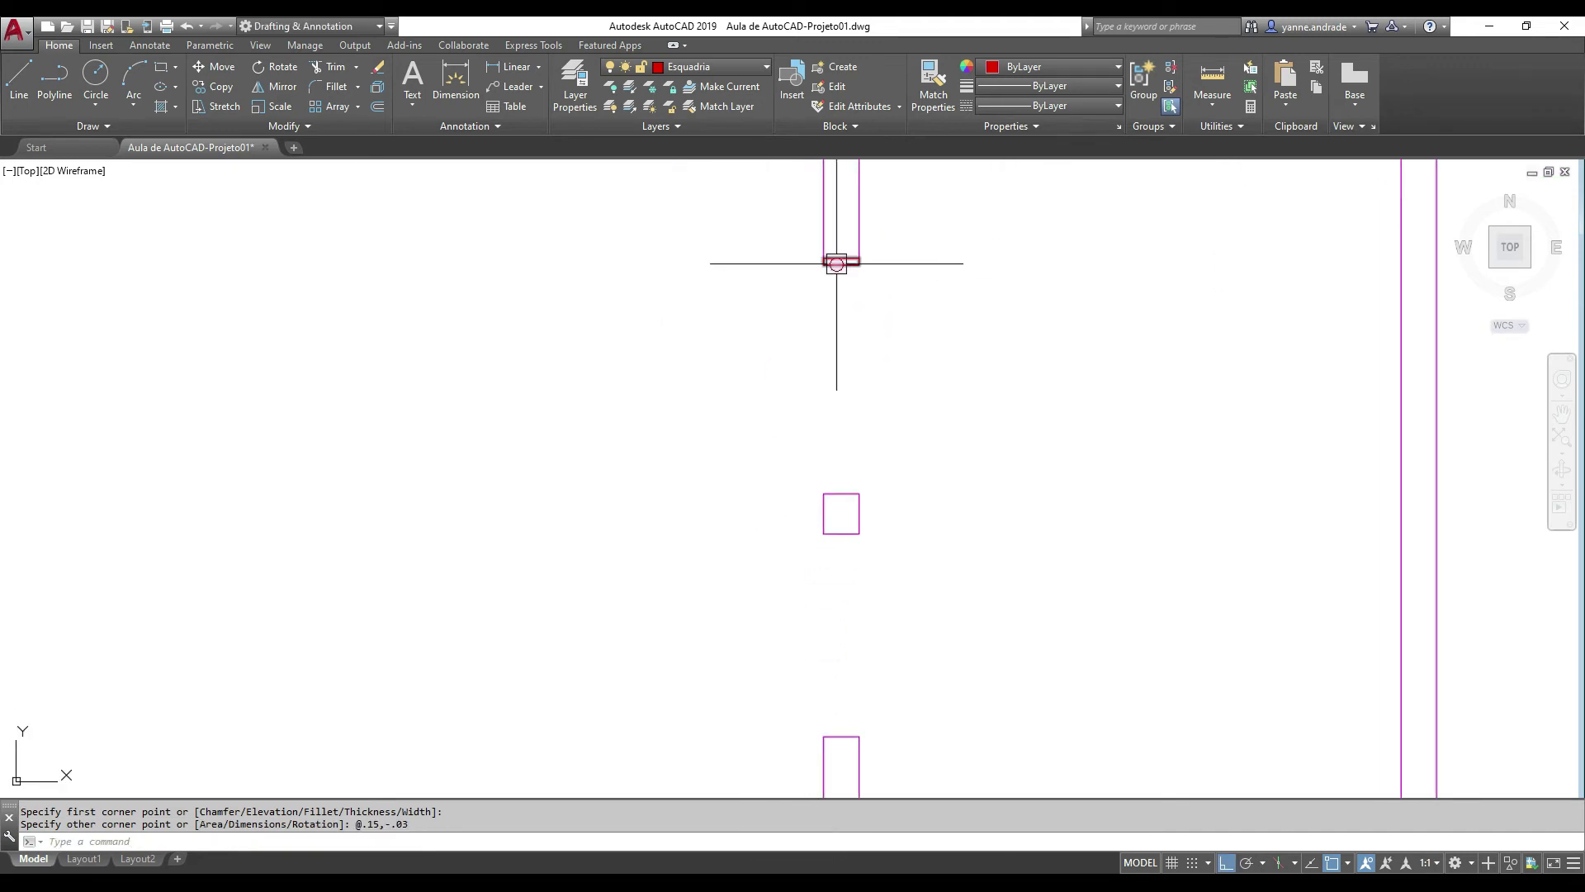
left_click(839, 260)
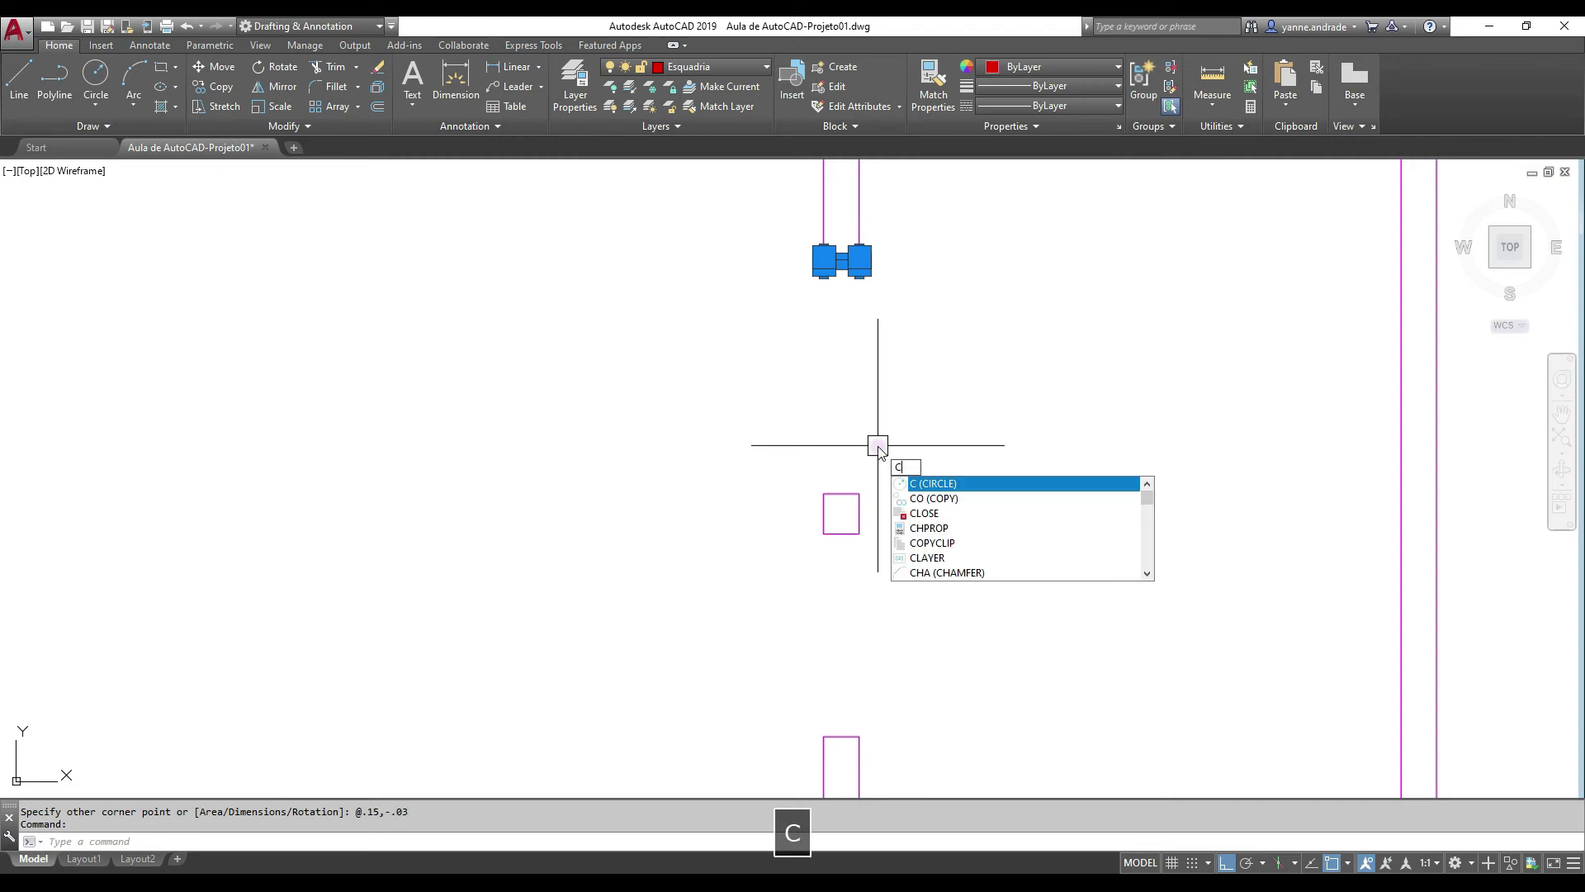
key("BackSpace")
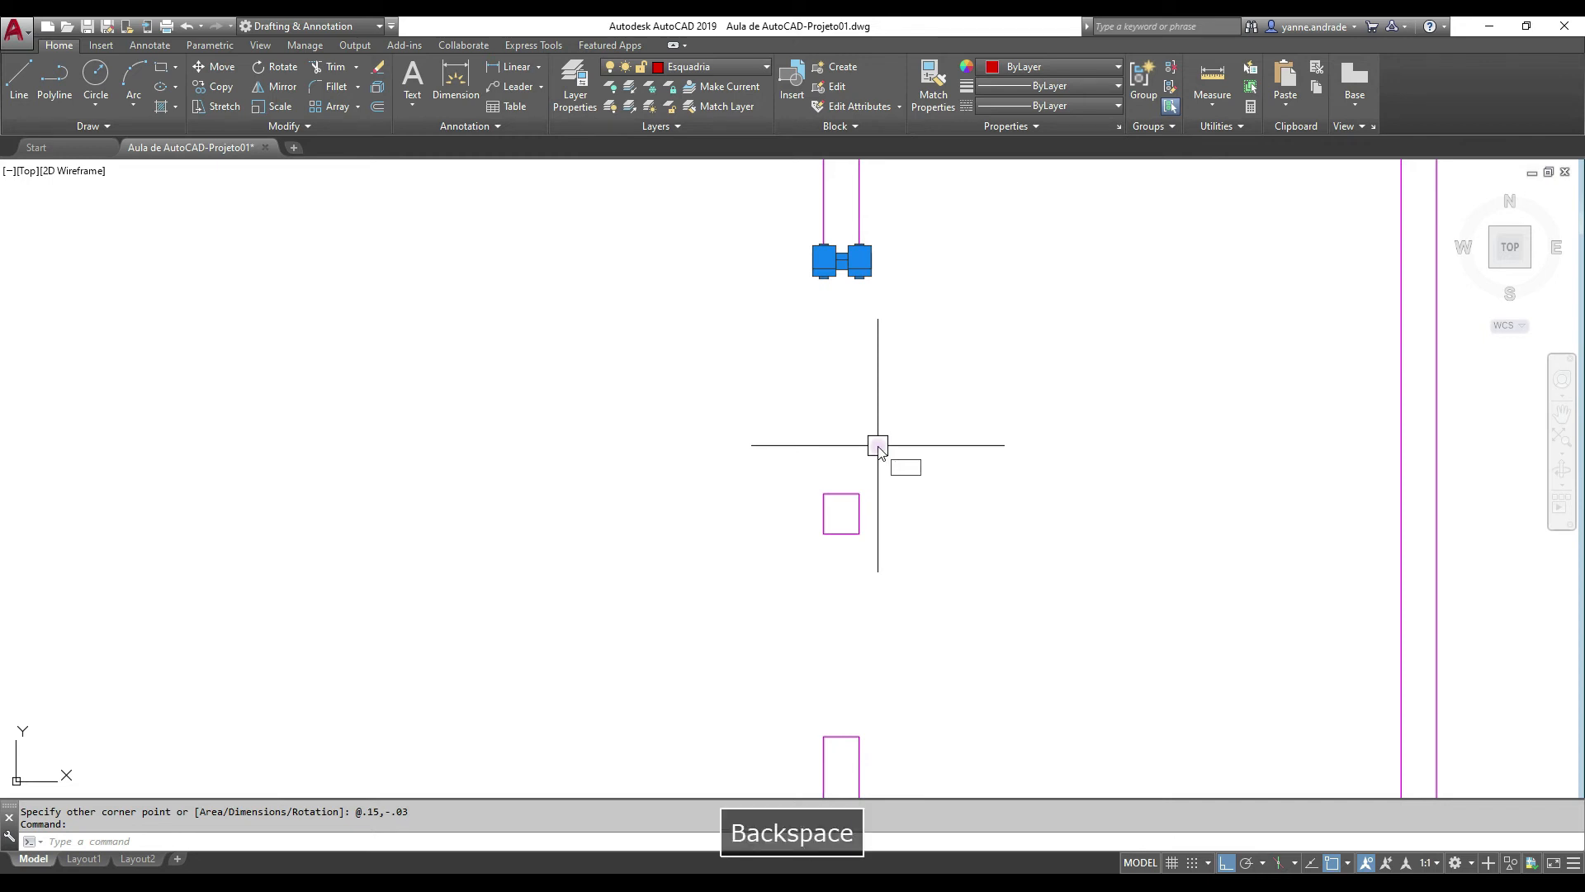
key("Escape")
Copy the left wall's upper frame from its lower-left corner to the upper-left corners of the small pillar and the wall segment below it
scroll(860, 247, "up", 2)
middle_click_drag(859, 248, 860, 321)
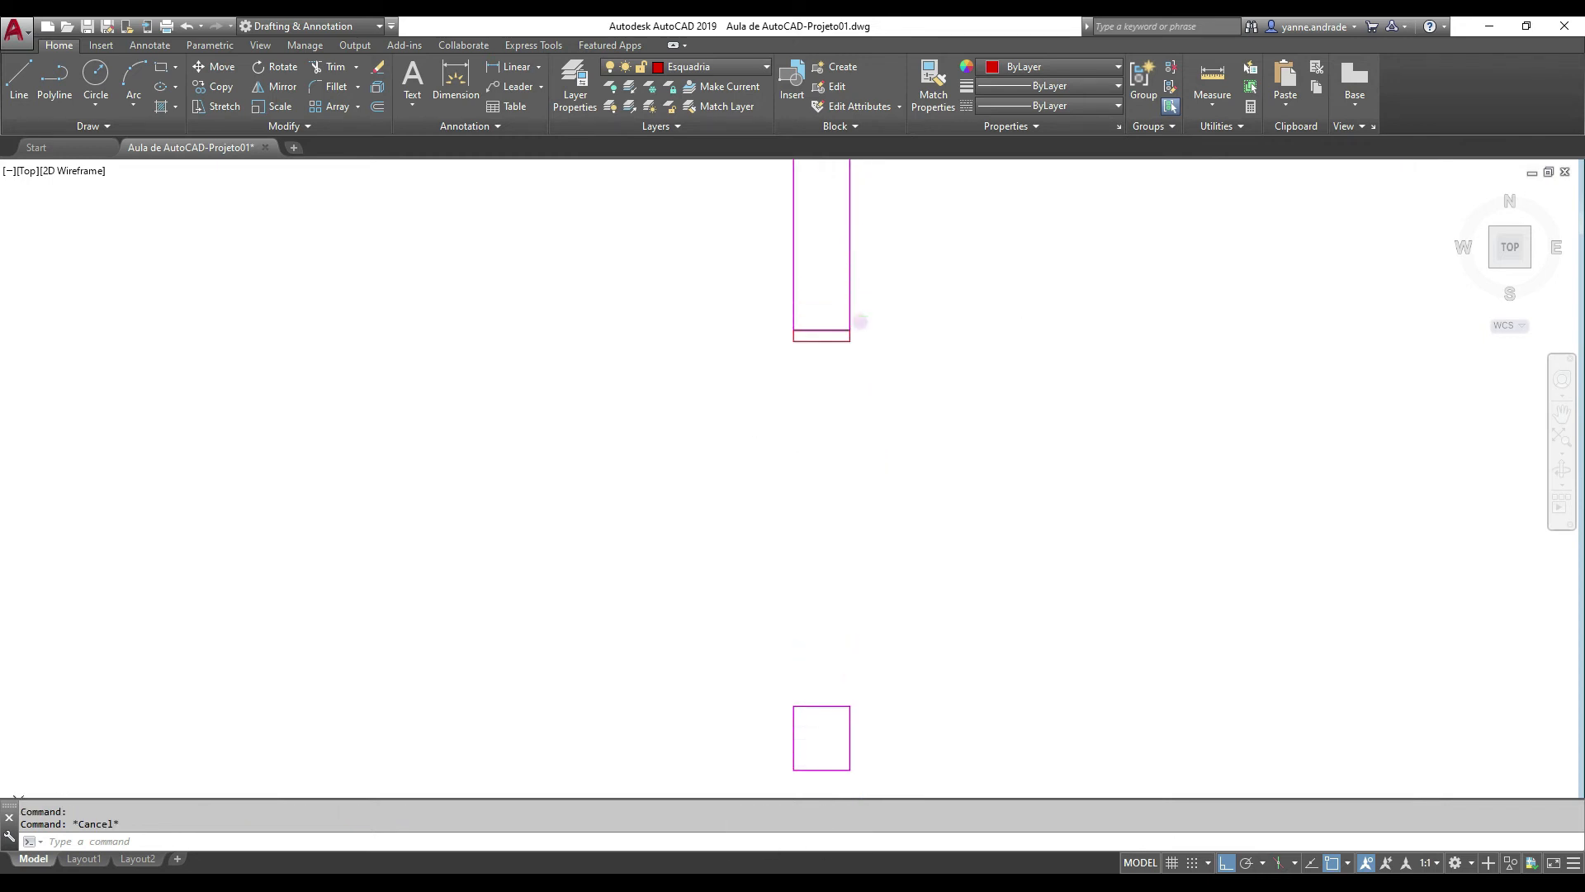
left_click(825, 341)
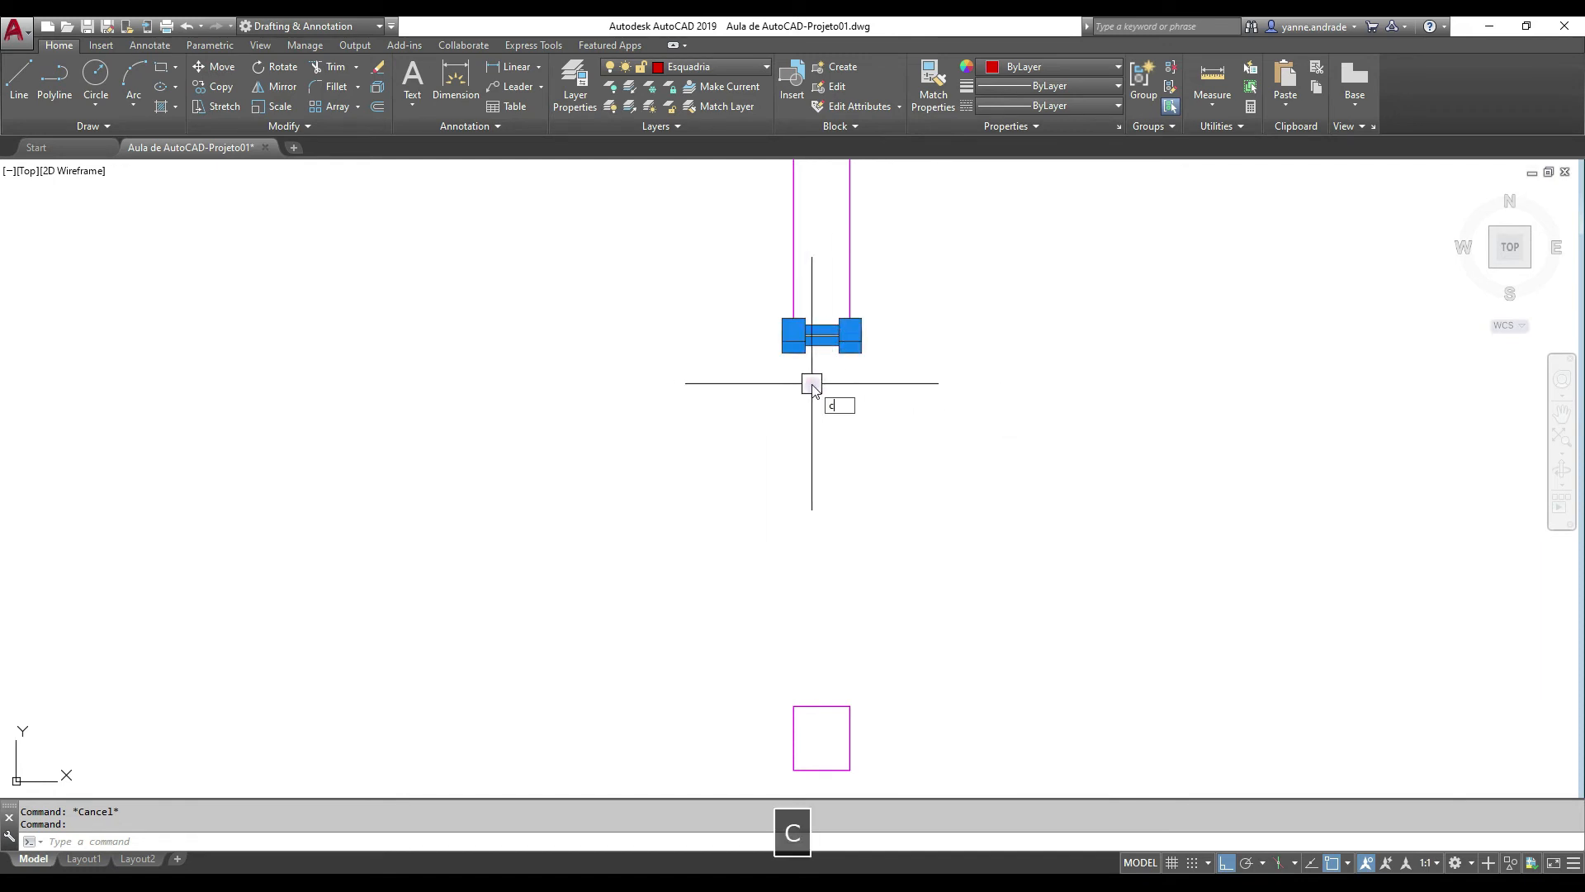
type("o")
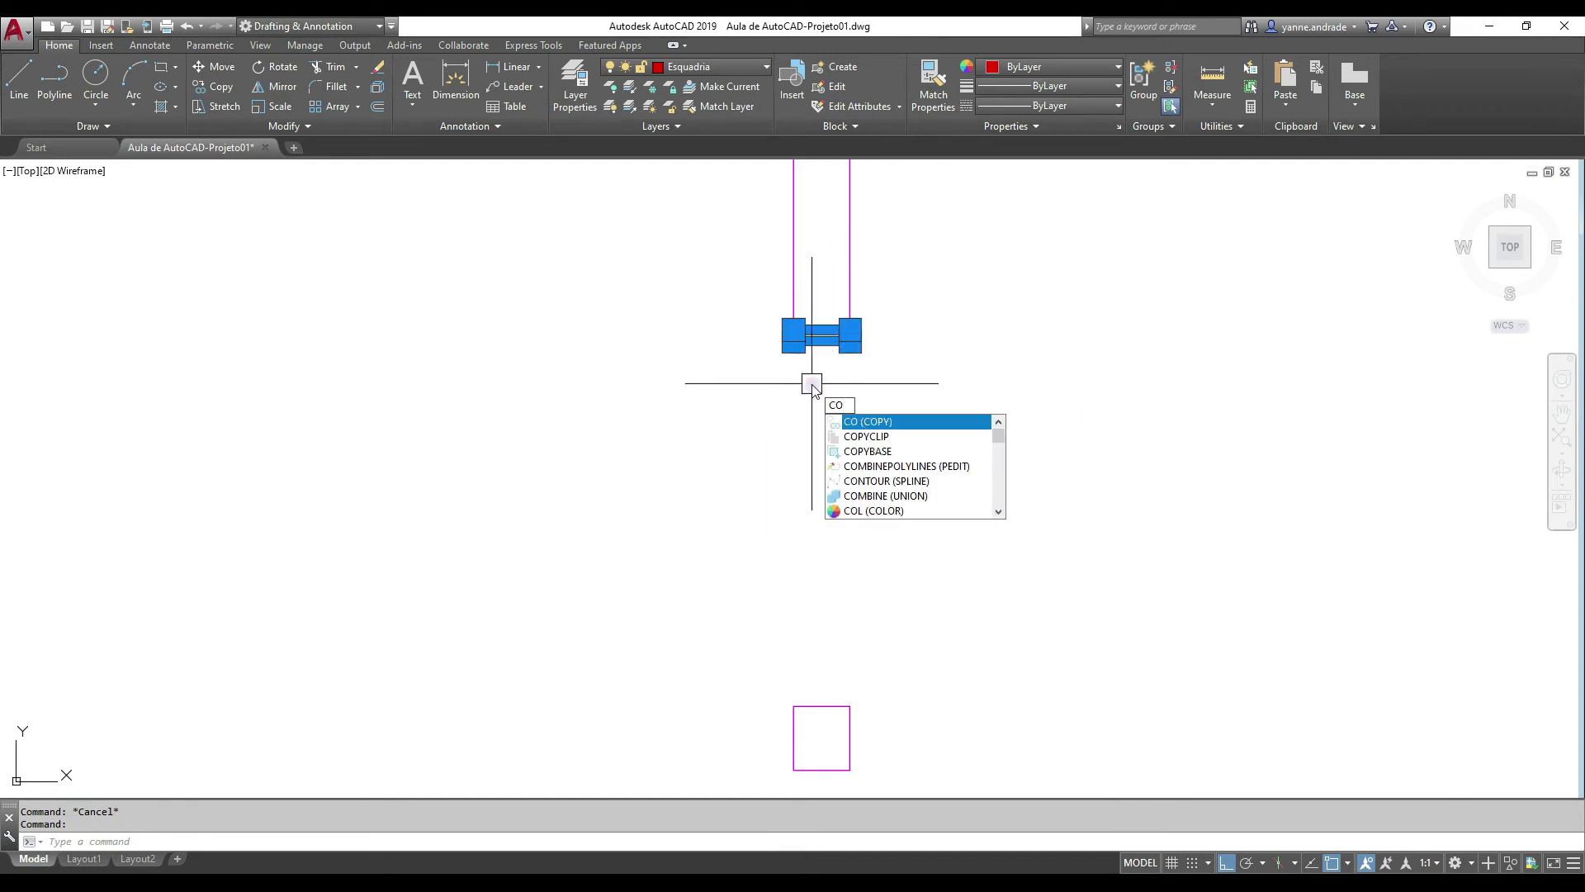
key("Return")
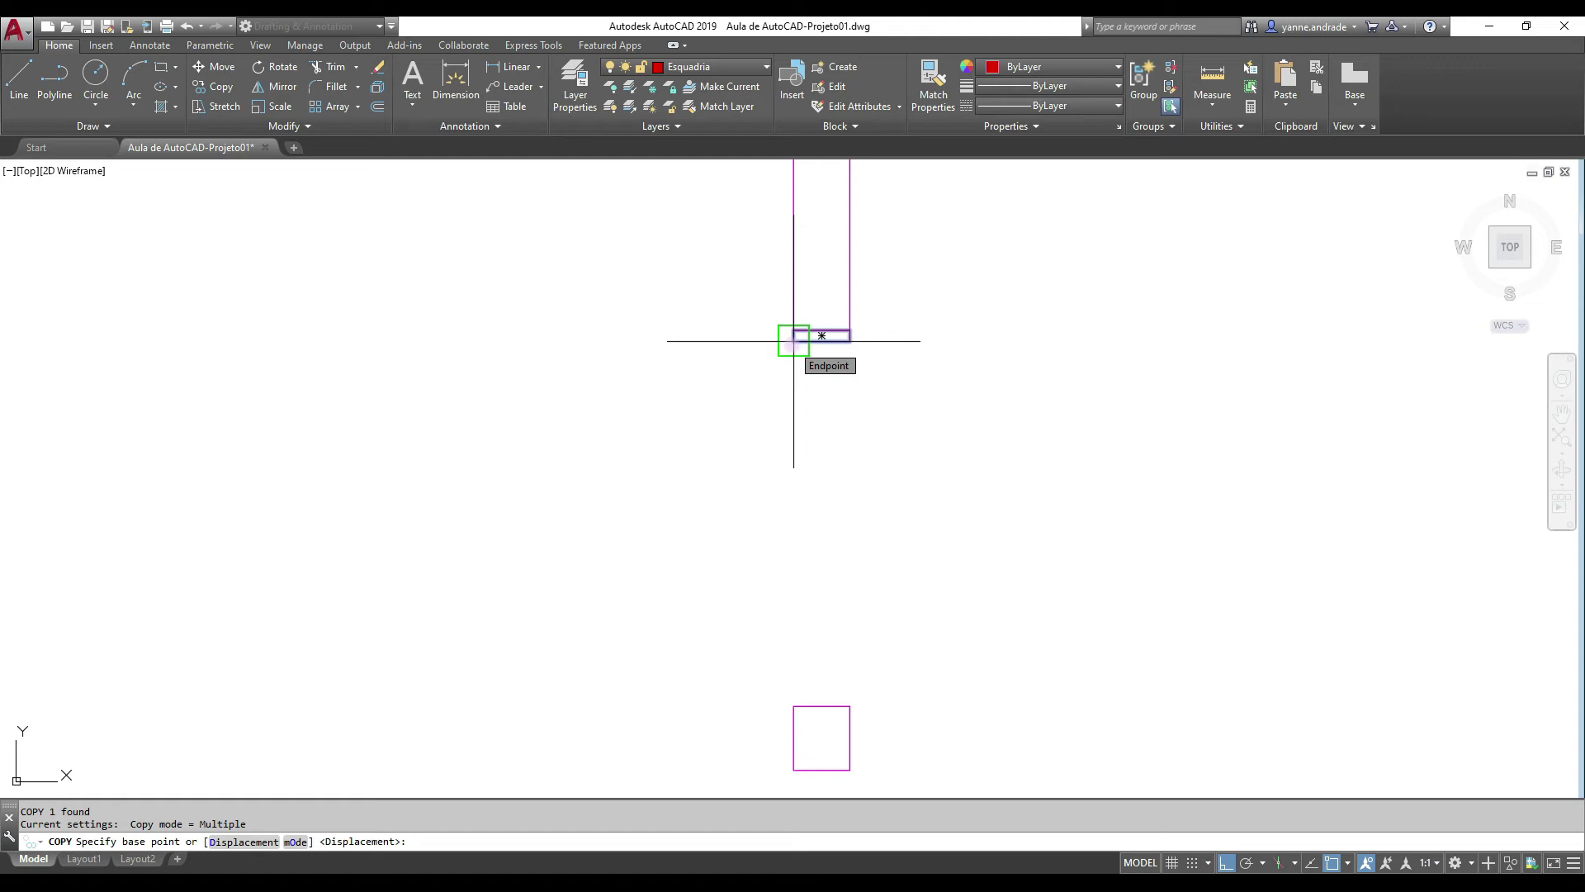
left_click(793, 340)
middle_click_drag(831, 682, 839, 396)
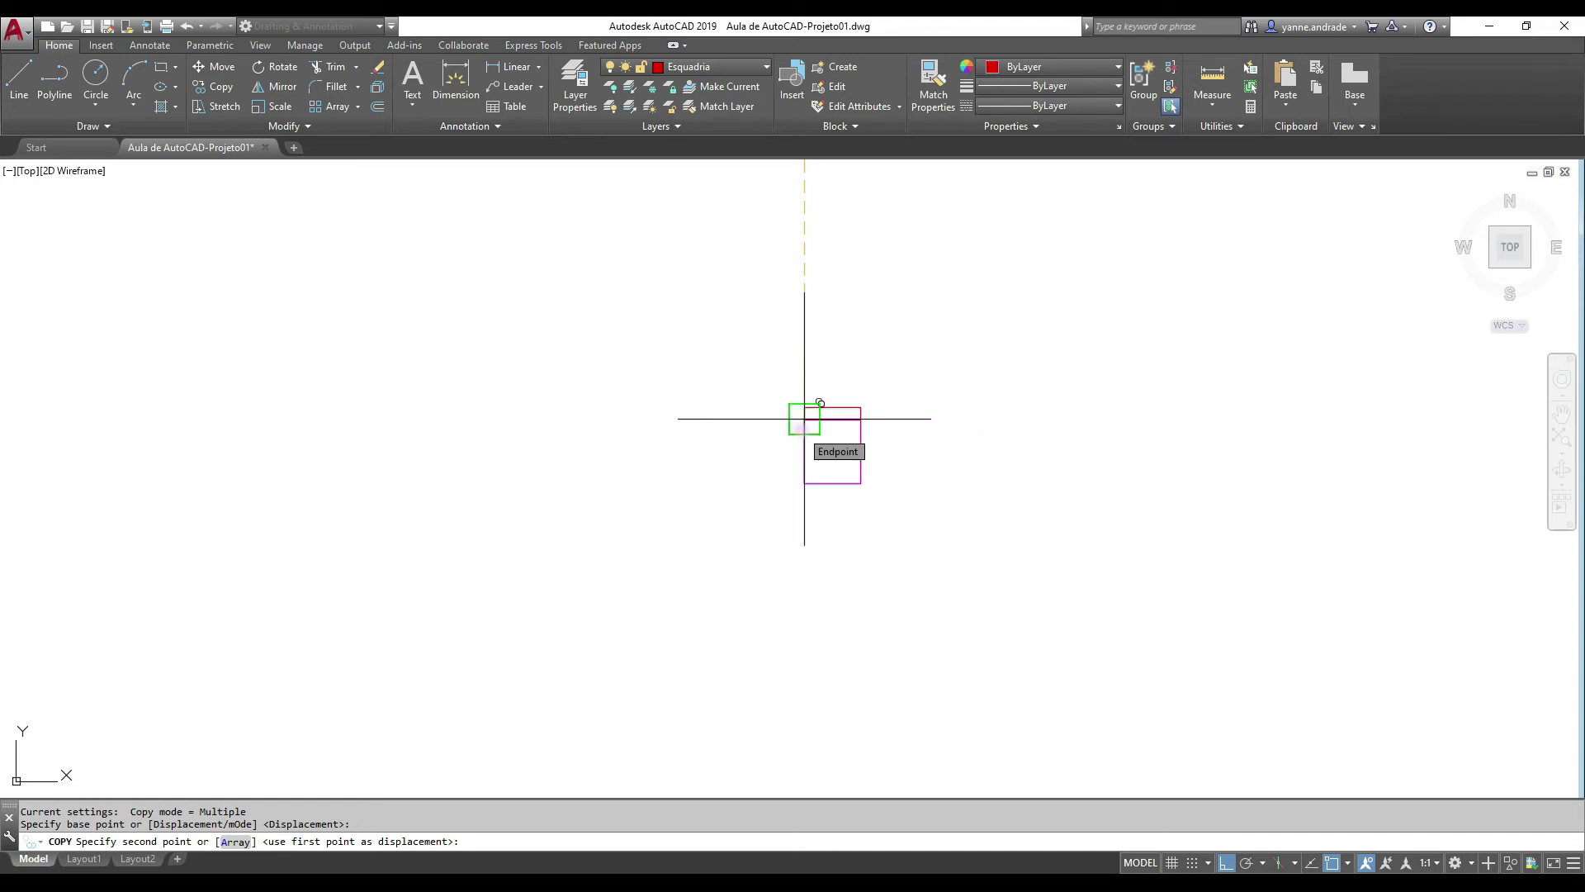
left_click(804, 418)
middle_click_drag(840, 595, 840, 174)
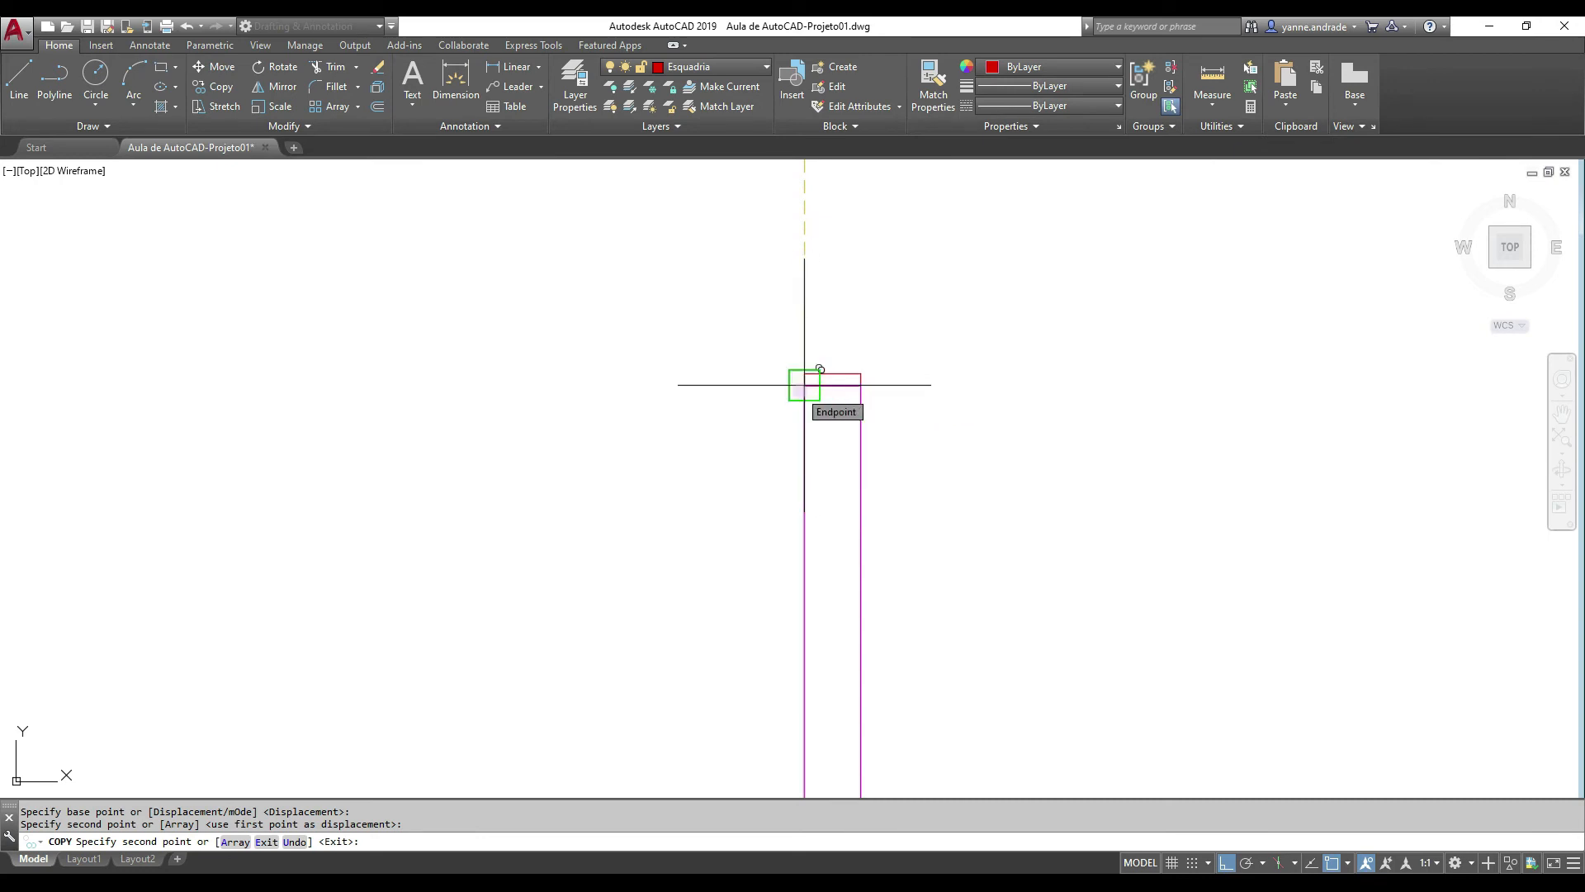
left_click(804, 384)
scroll(859, 444, "down", 5)
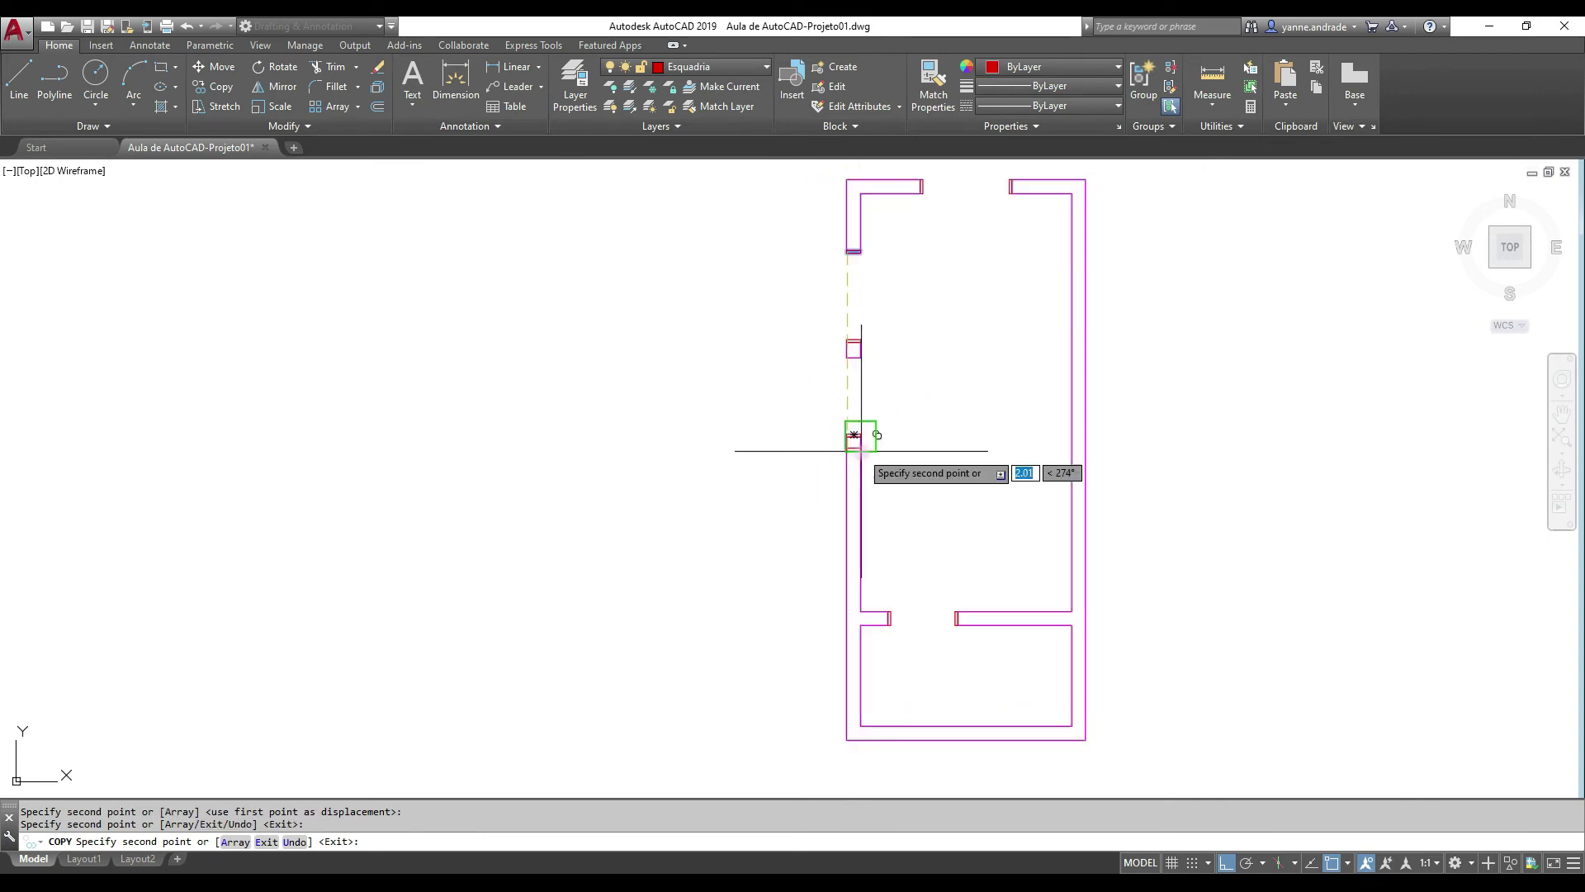
key("Escape")
Copy the frame above the left wall's lower segment from its upper-right corner to the small pillar's lower-right corner
scroll(832, 305, "up", 5)
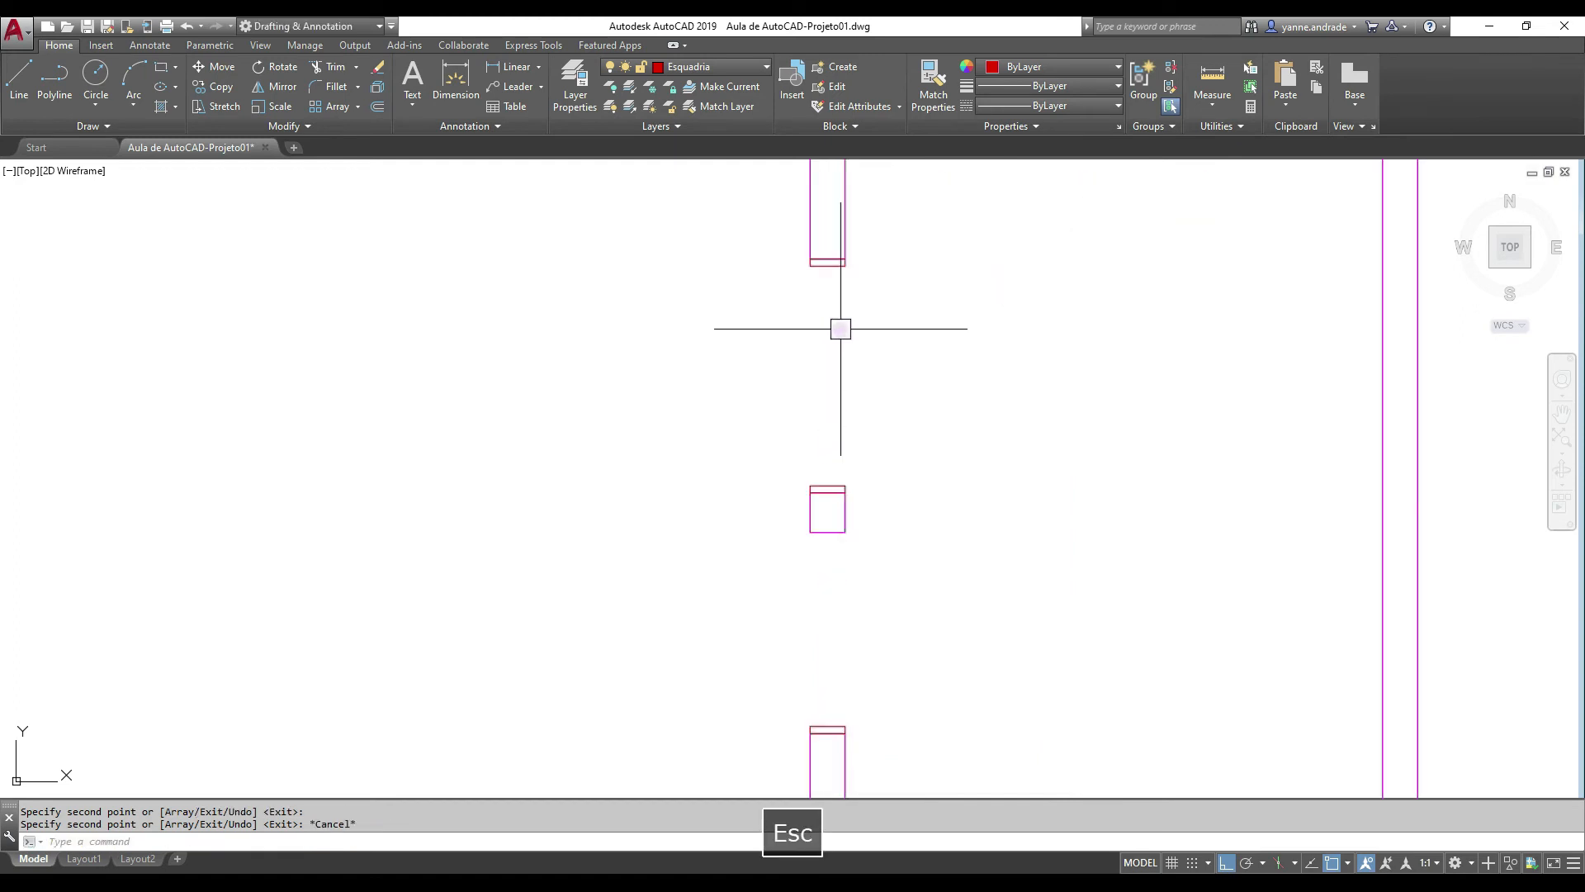
middle_click_drag(821, 467, 863, 219)
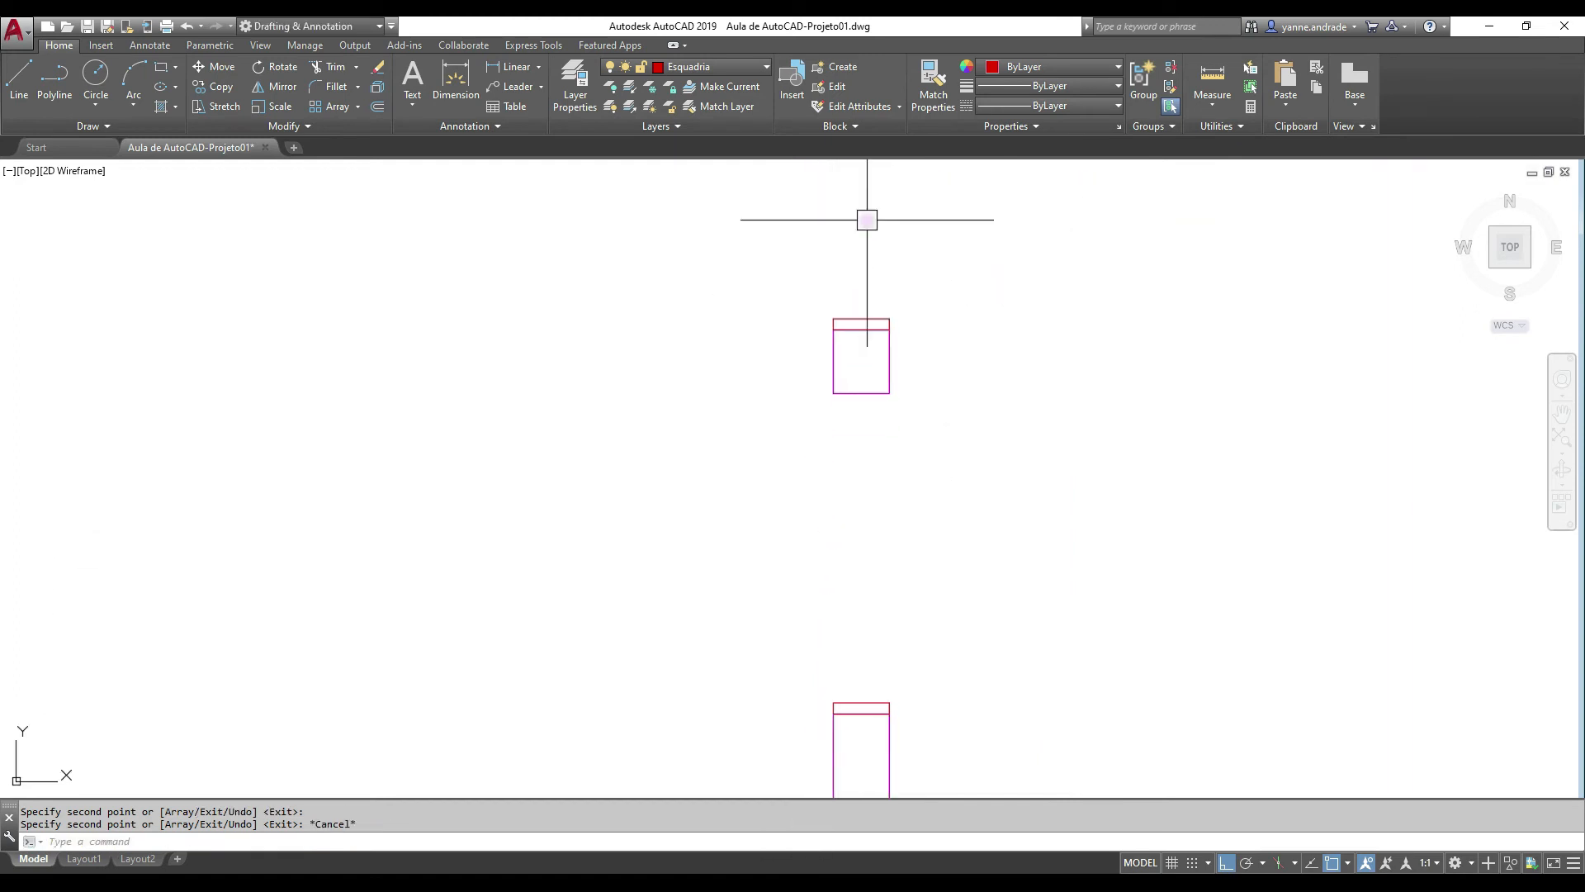
middle_click_drag(881, 541, 888, 410)
middle_click_drag(924, 258, 894, 308)
left_click(870, 610)
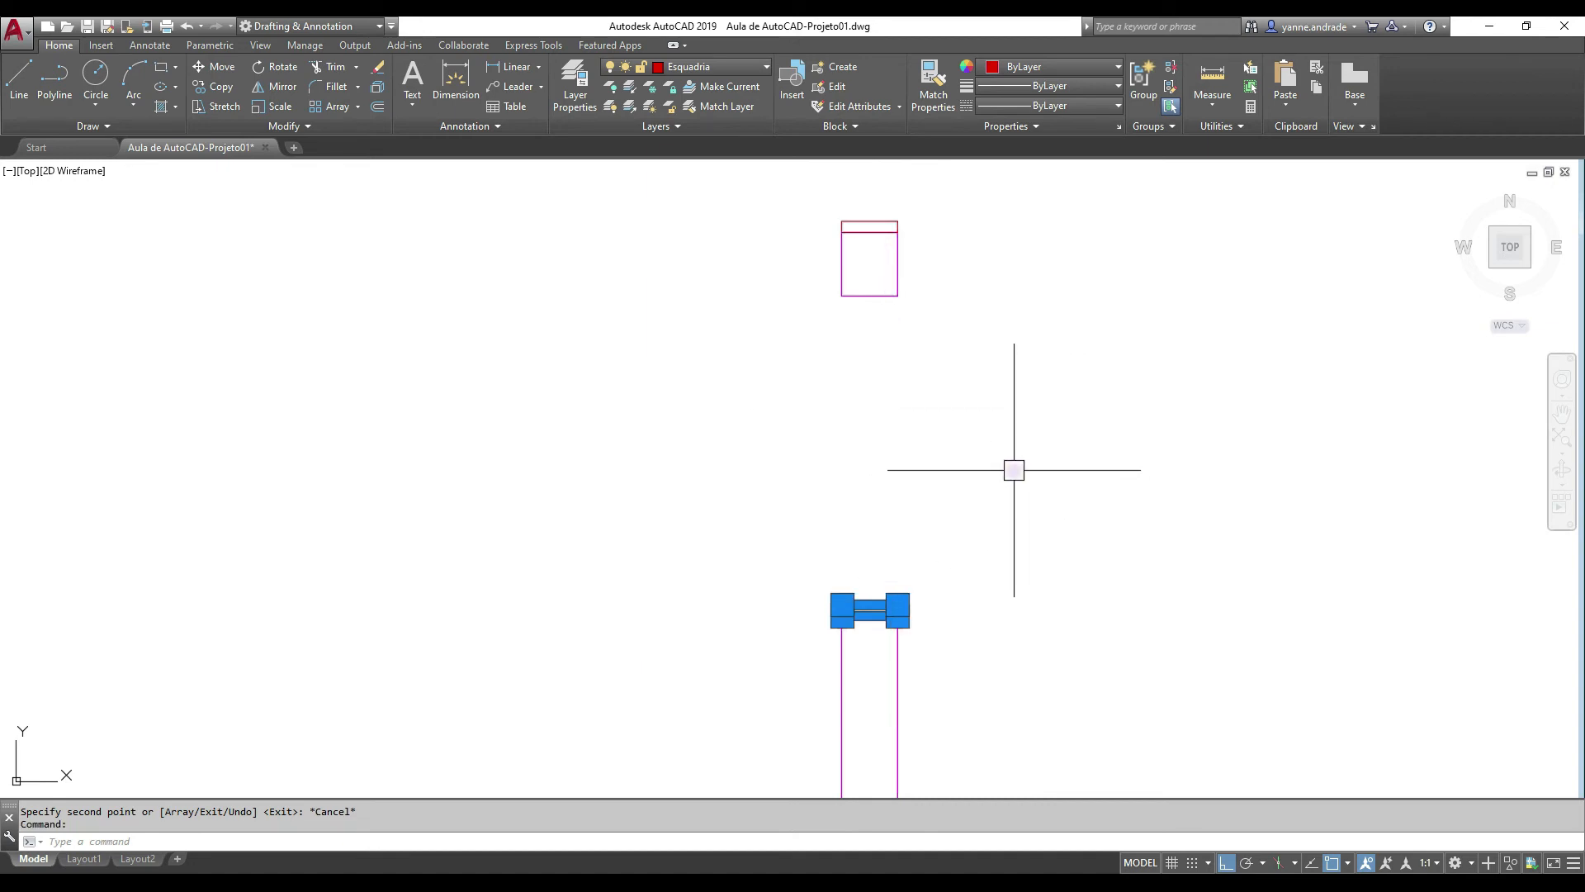
type("co")
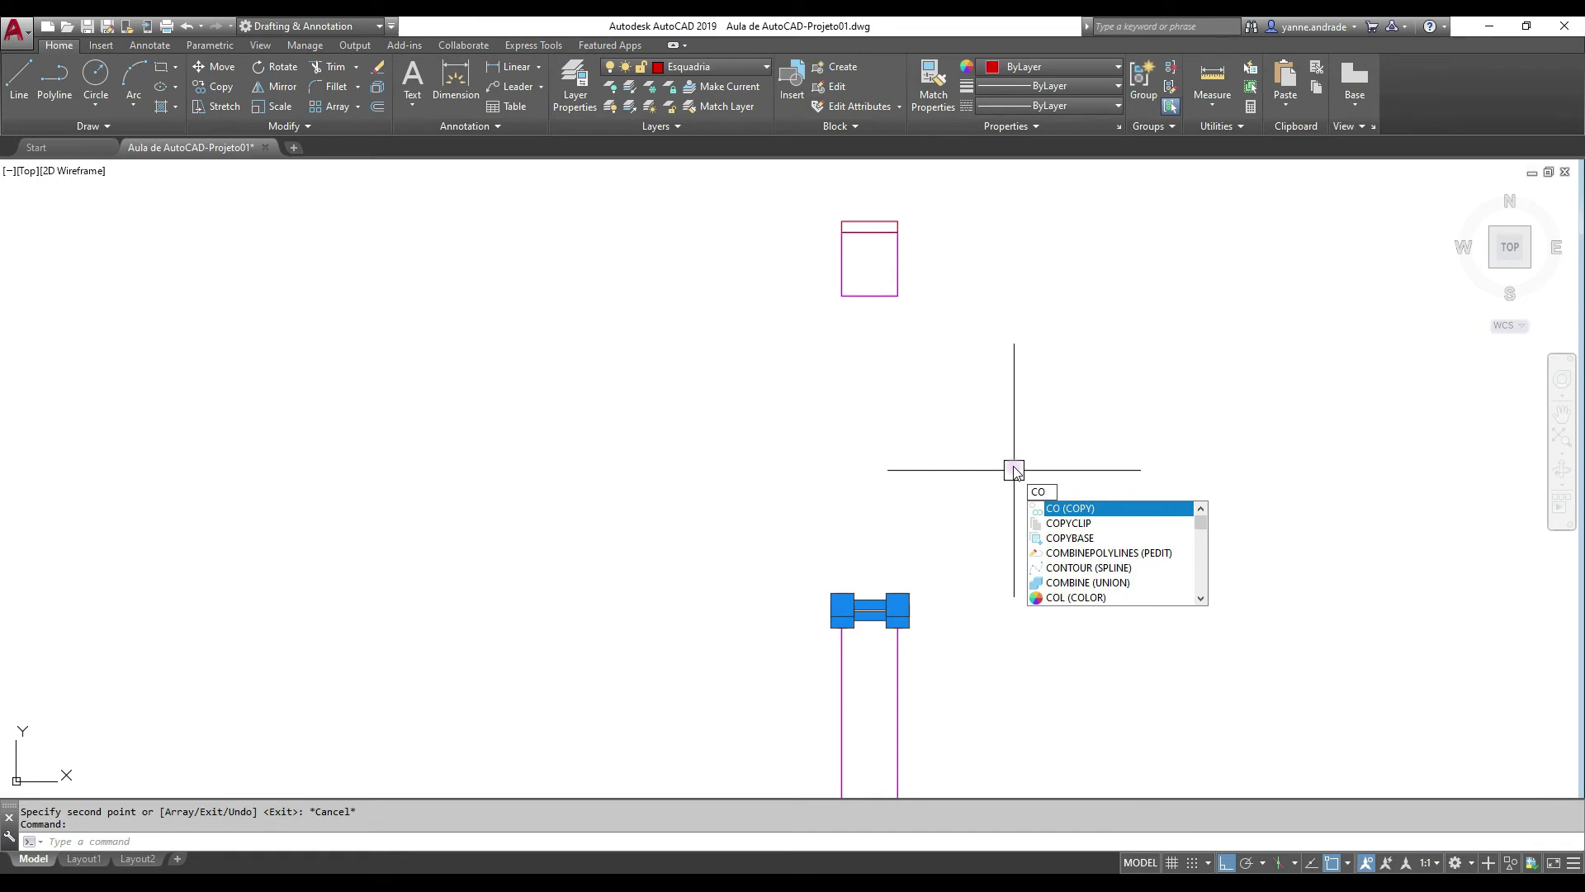
key("Return")
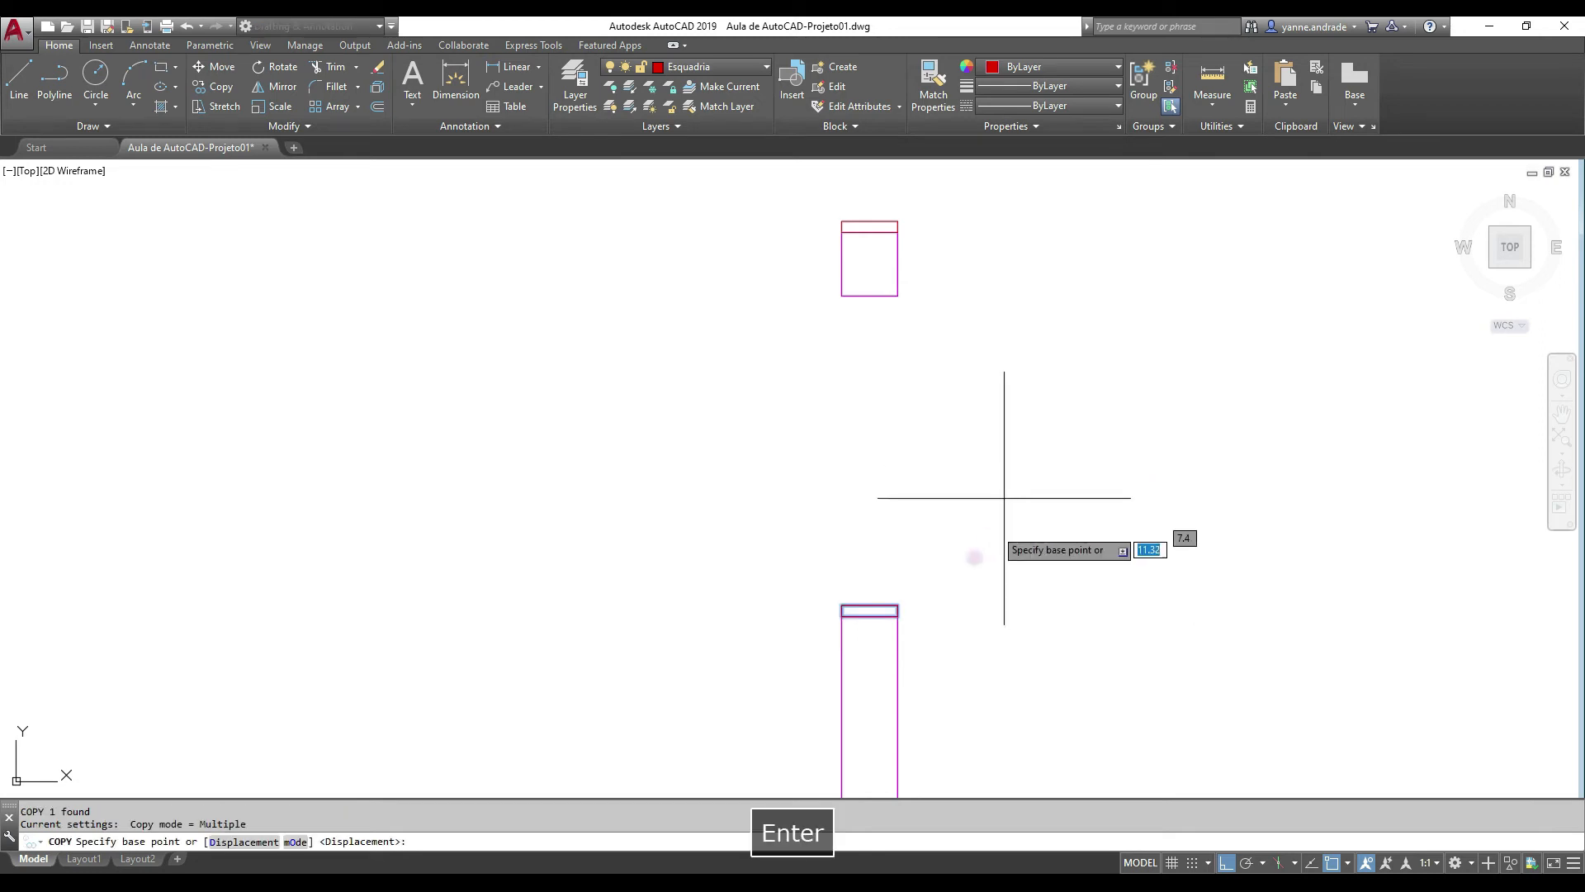
left_click(897, 604)
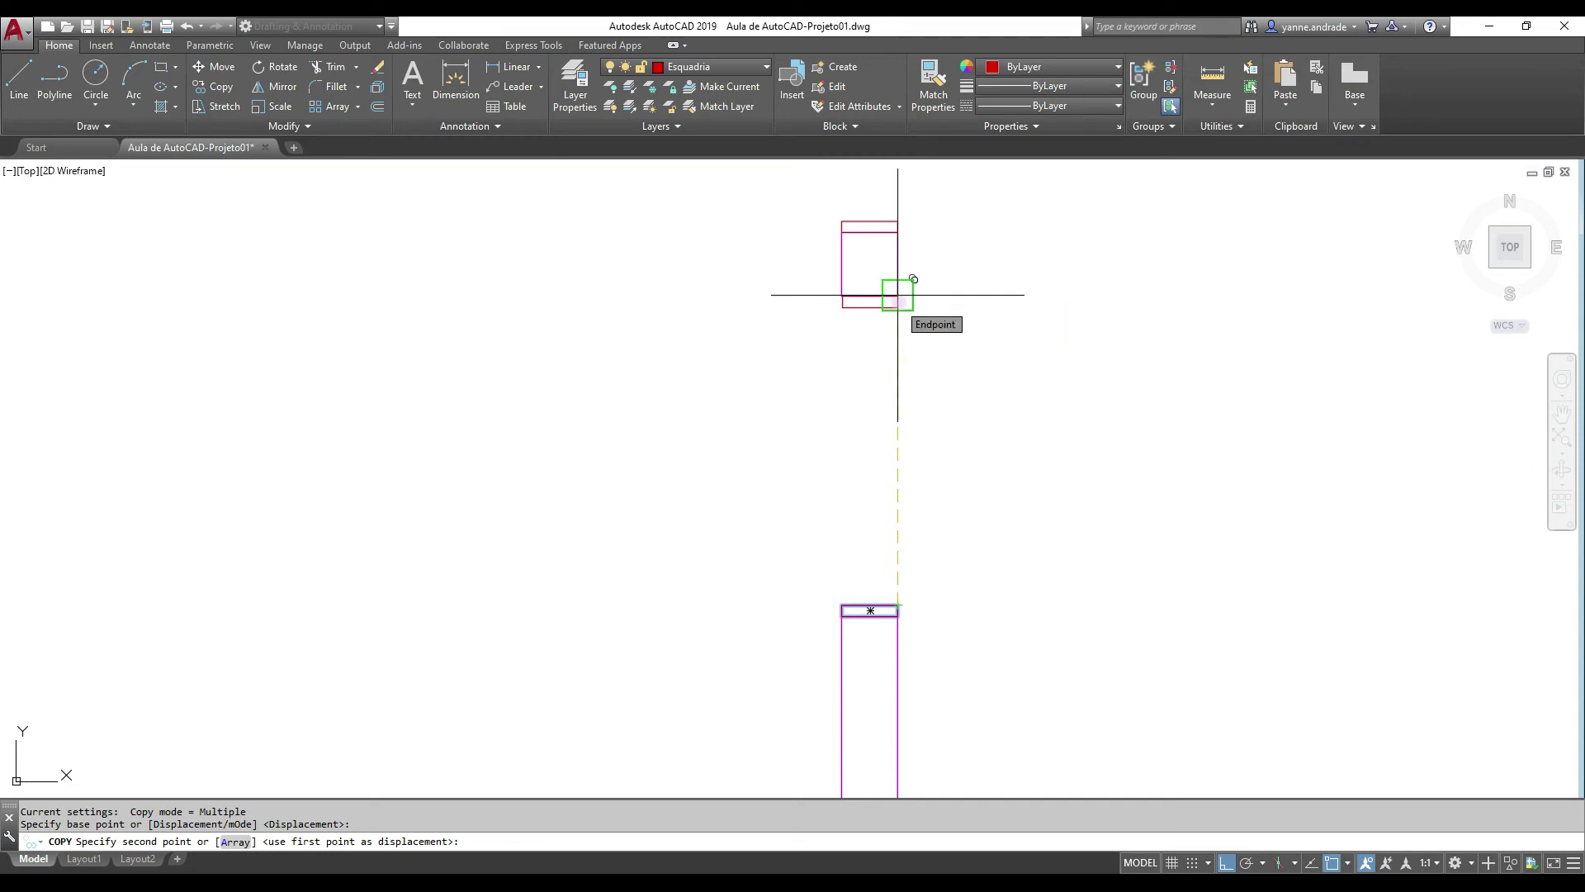
left_click(898, 303)
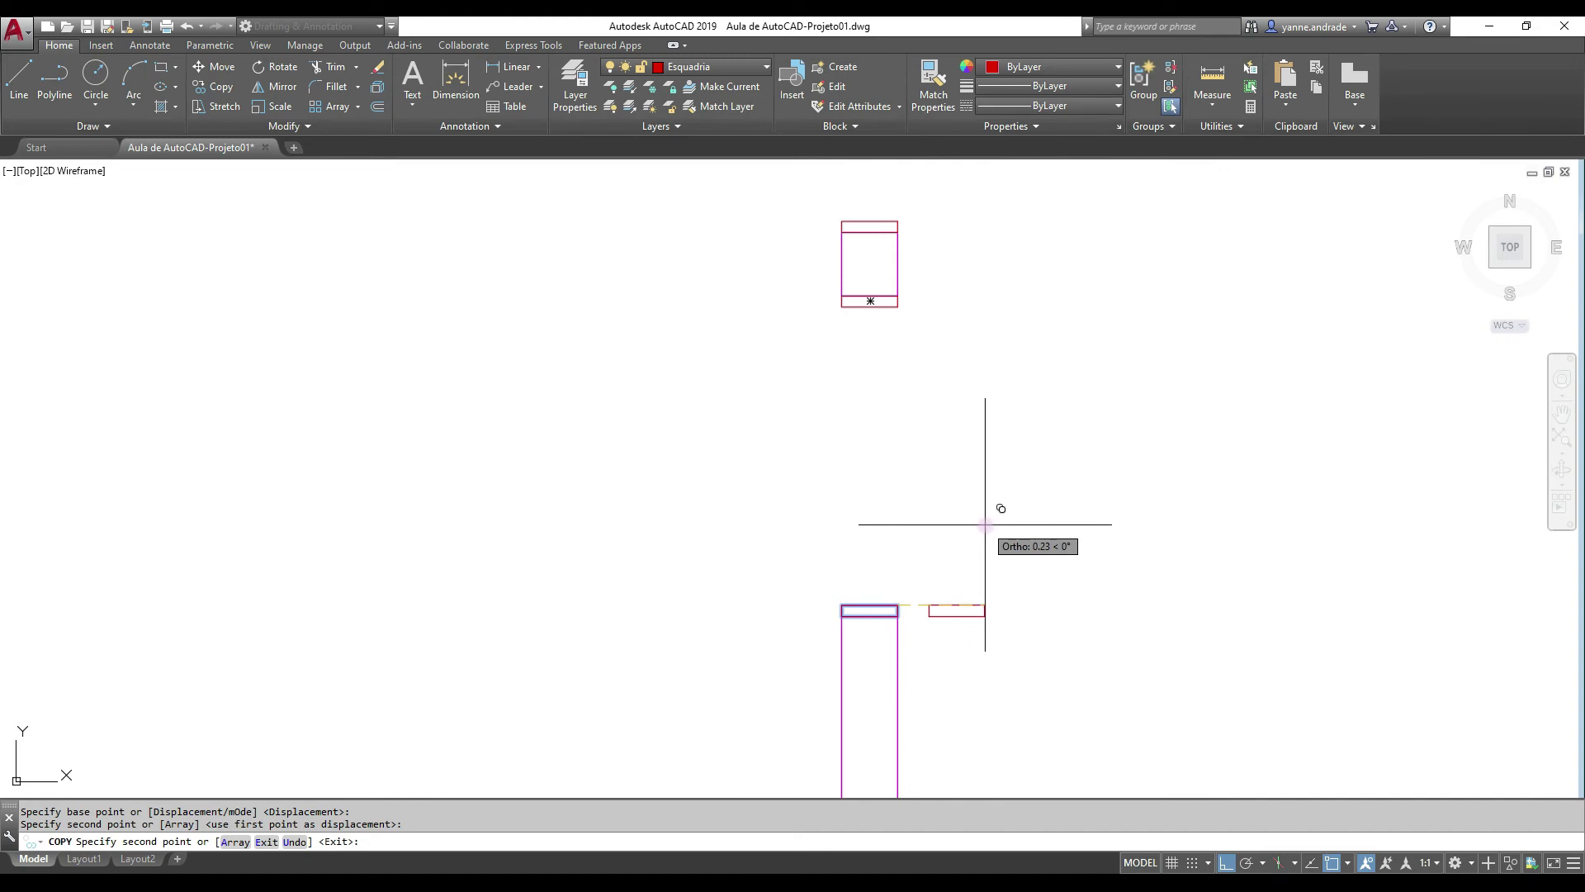
Draw a door leaf rectangle from the midpoint of the left frame's opening-side edge in the interior wall opening, with its opposite corner at 0.03, -0.7
key("Escape")
scroll(929, 442, "down", 6)
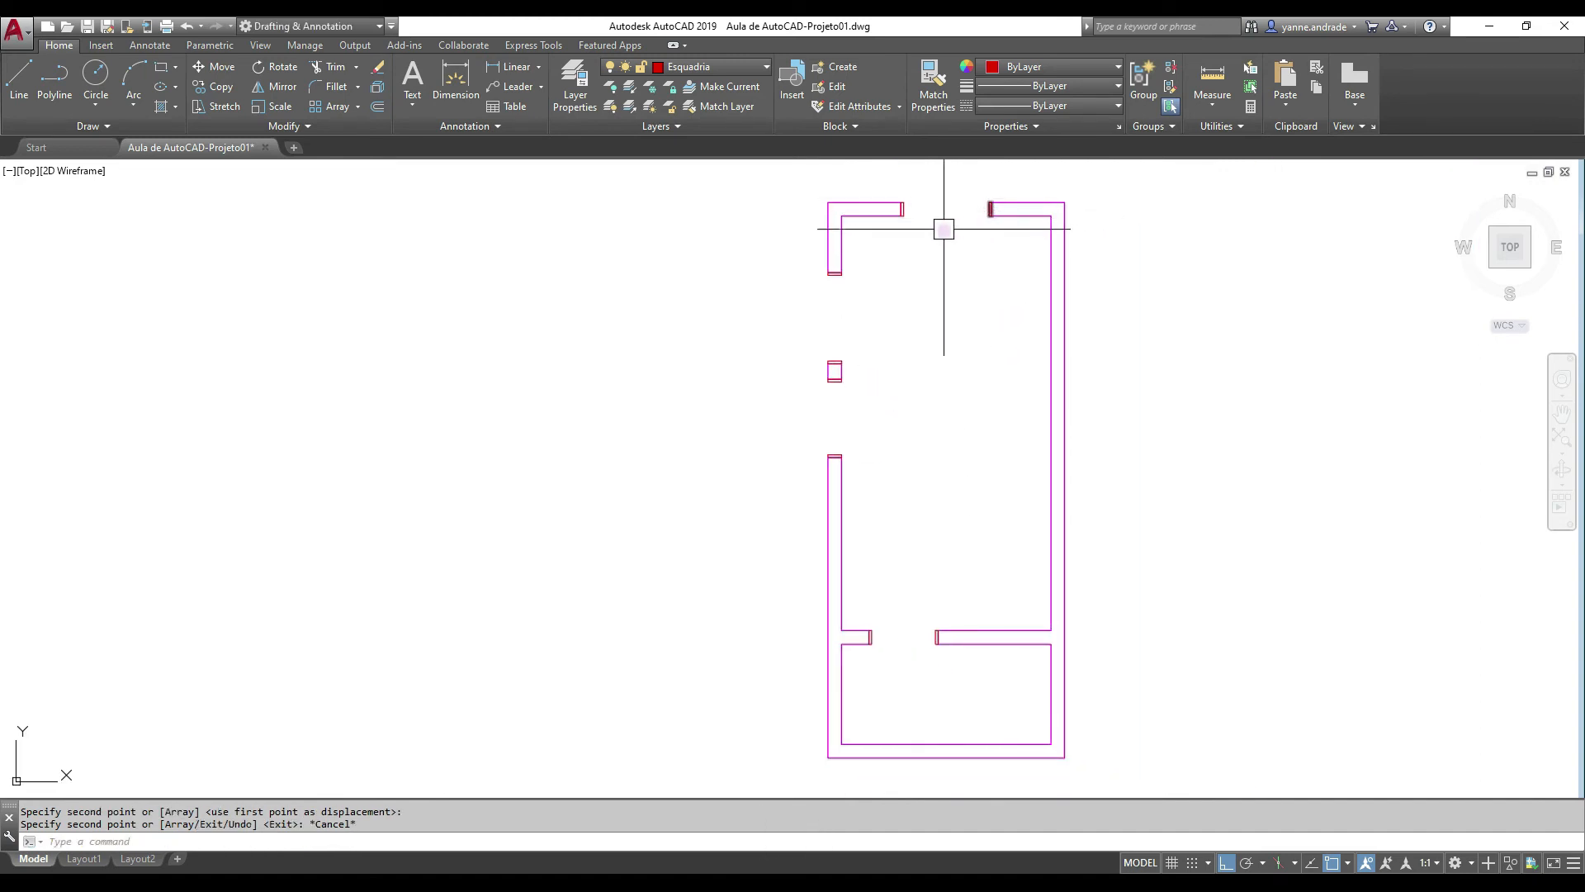
middle_click_drag(880, 436, 865, 430)
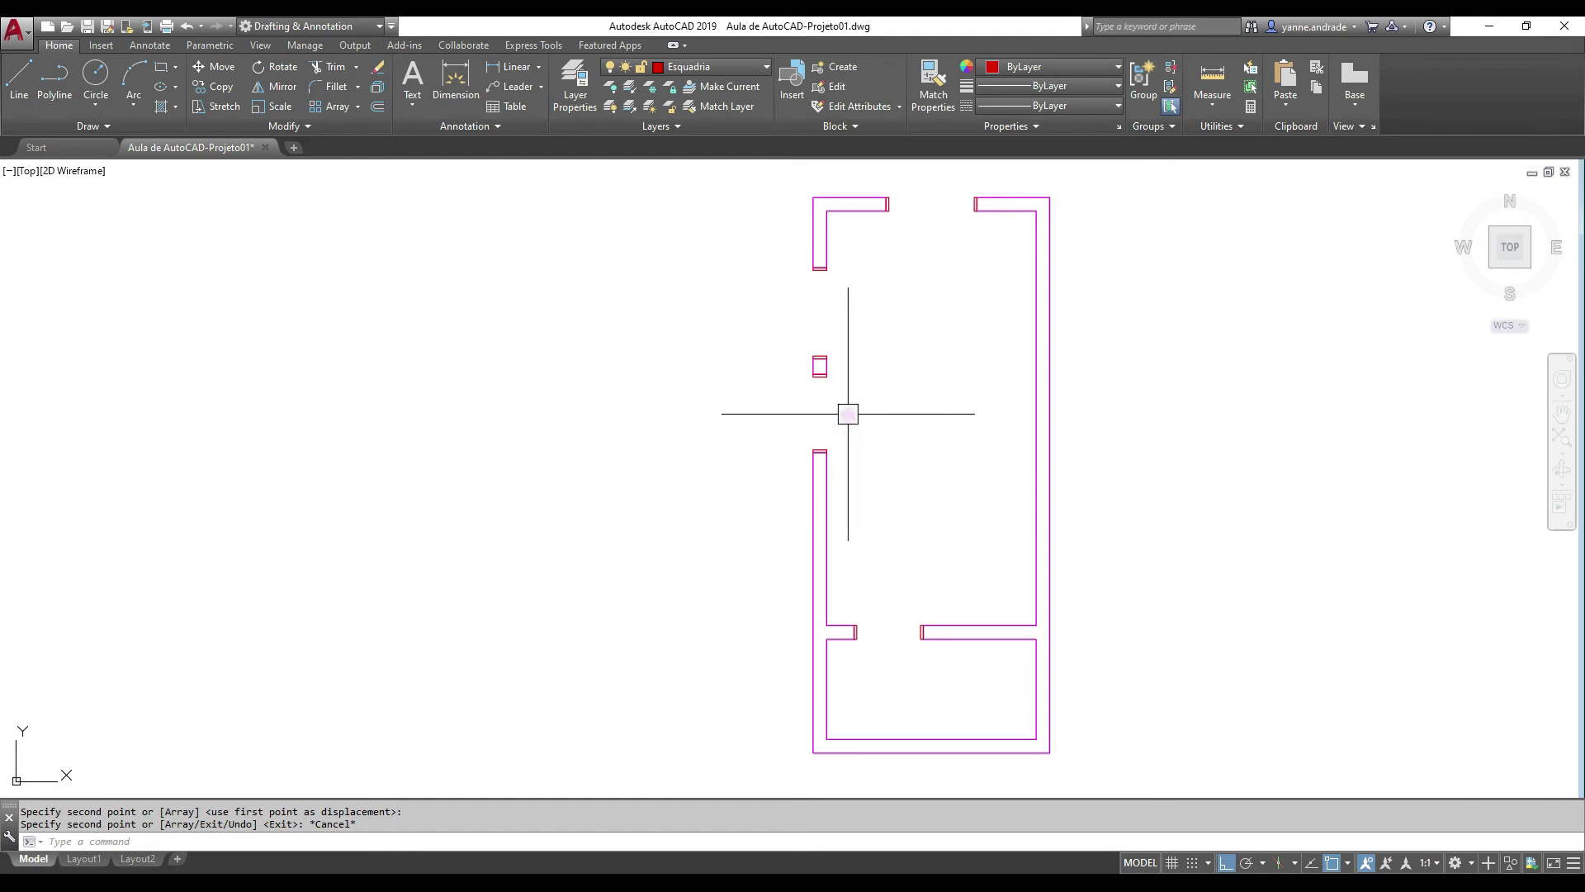
scroll(897, 632, "up", 4)
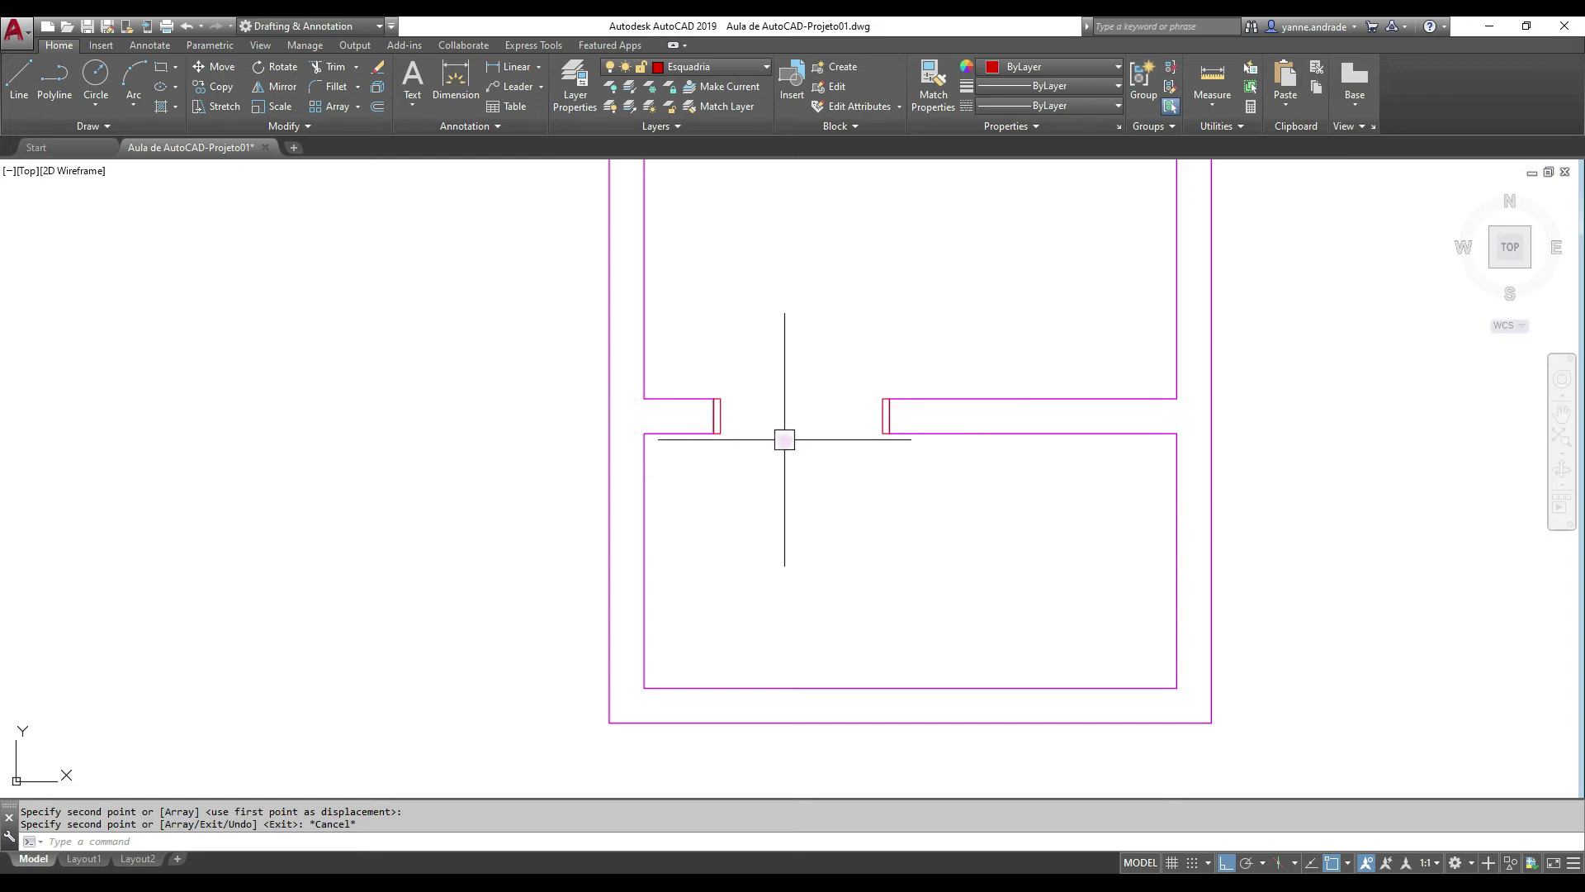
left_click(160, 68)
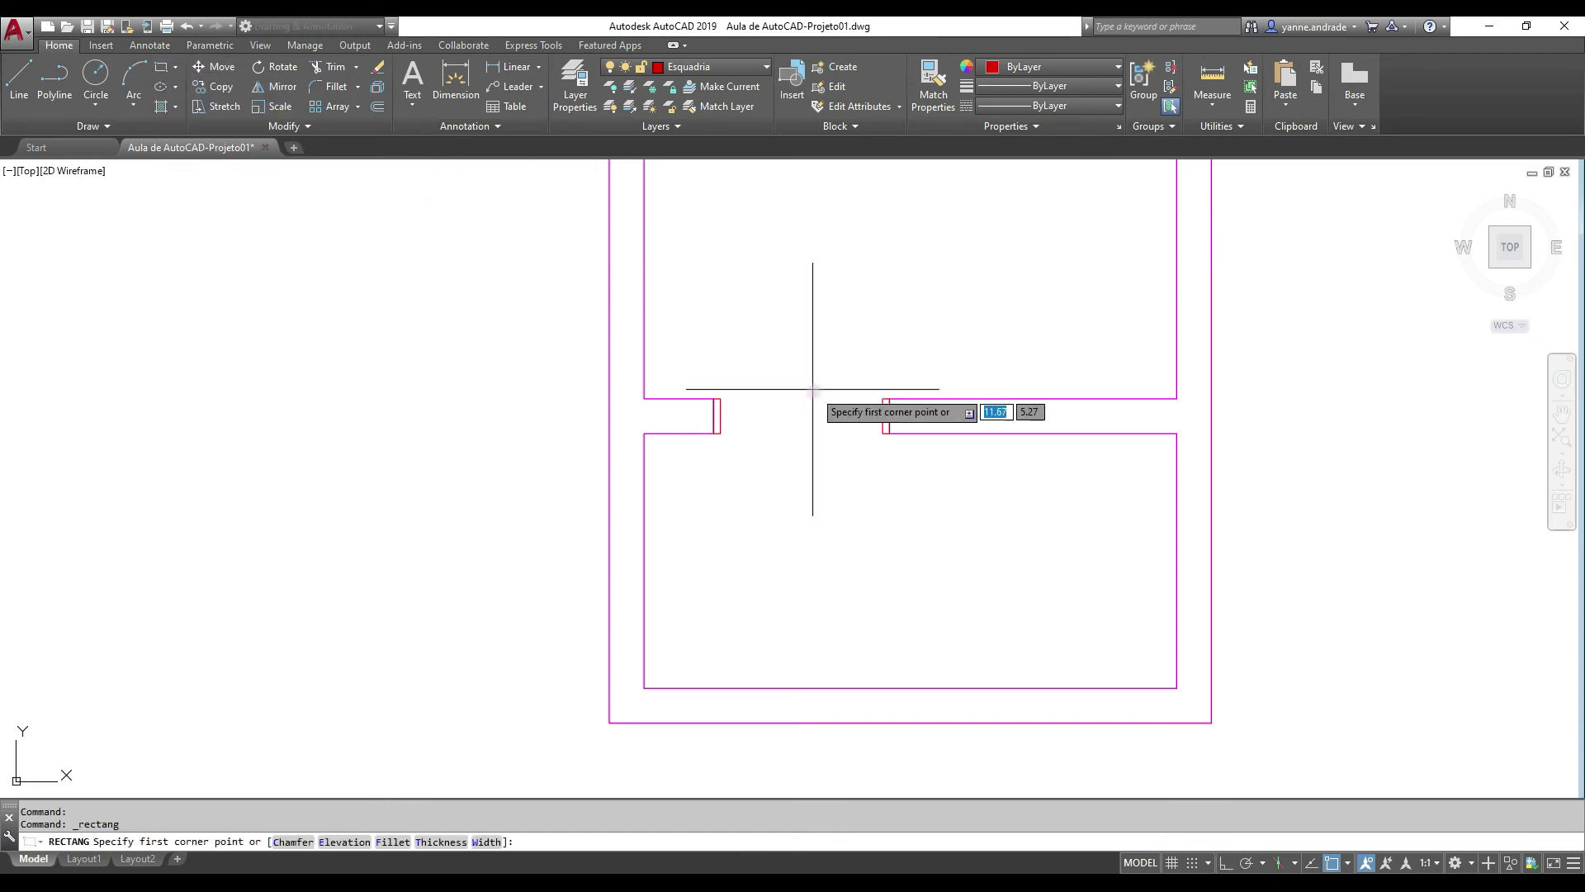
scroll(716, 415, "up", 6)
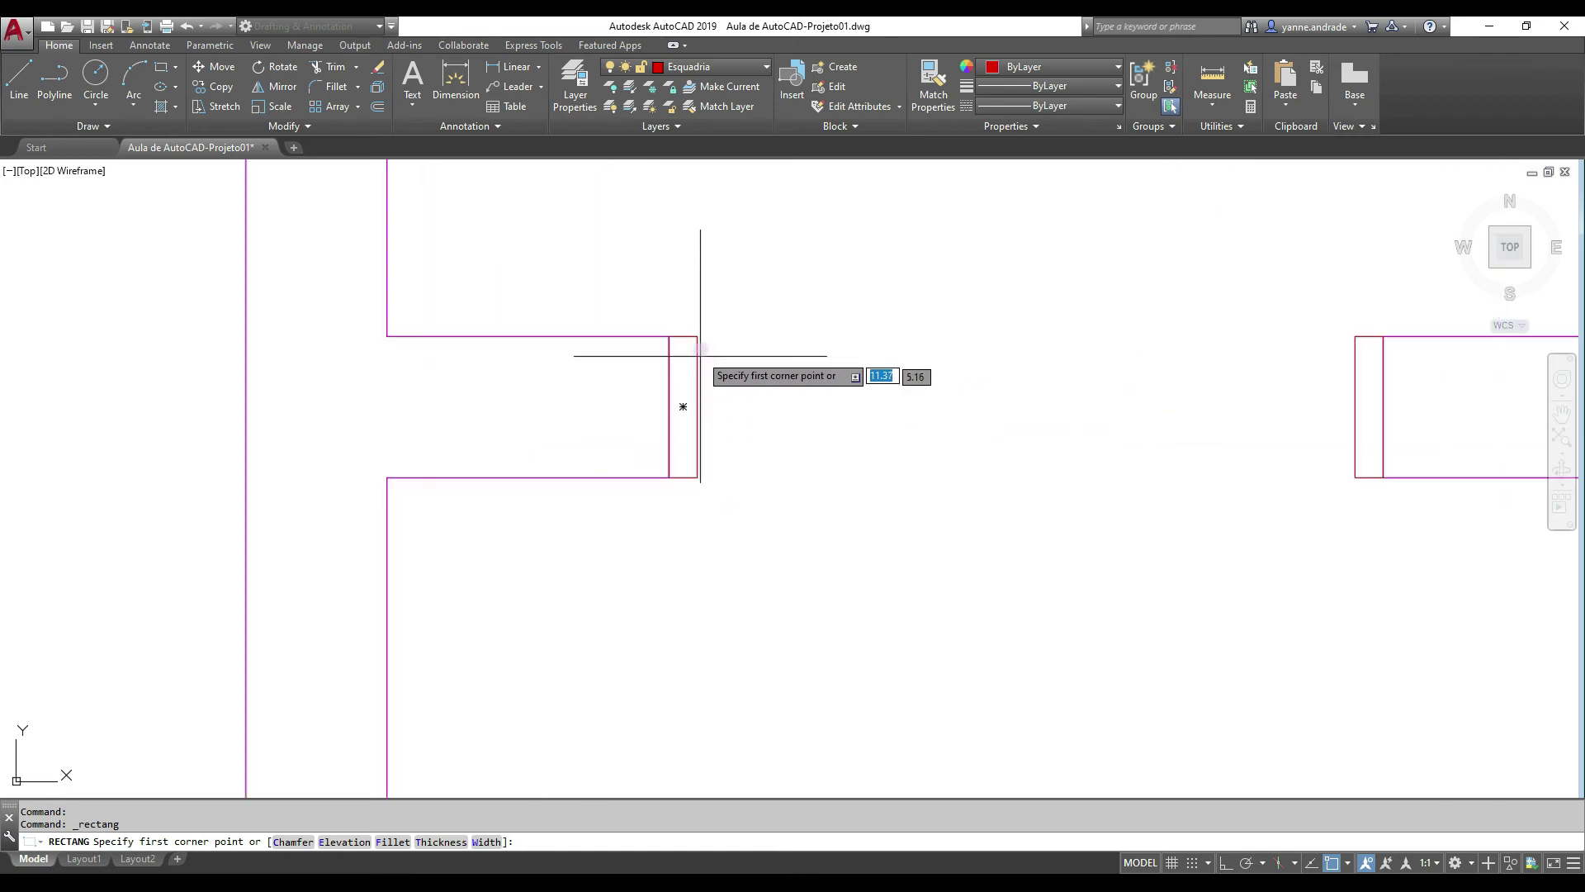
left_click(696, 406)
scroll(821, 537, "down", 4)
mouse_move(878, 505)
middle_mouse_down()
mouse_move(834, 577)
mouse_move(860, 587)
middle_mouse_up()
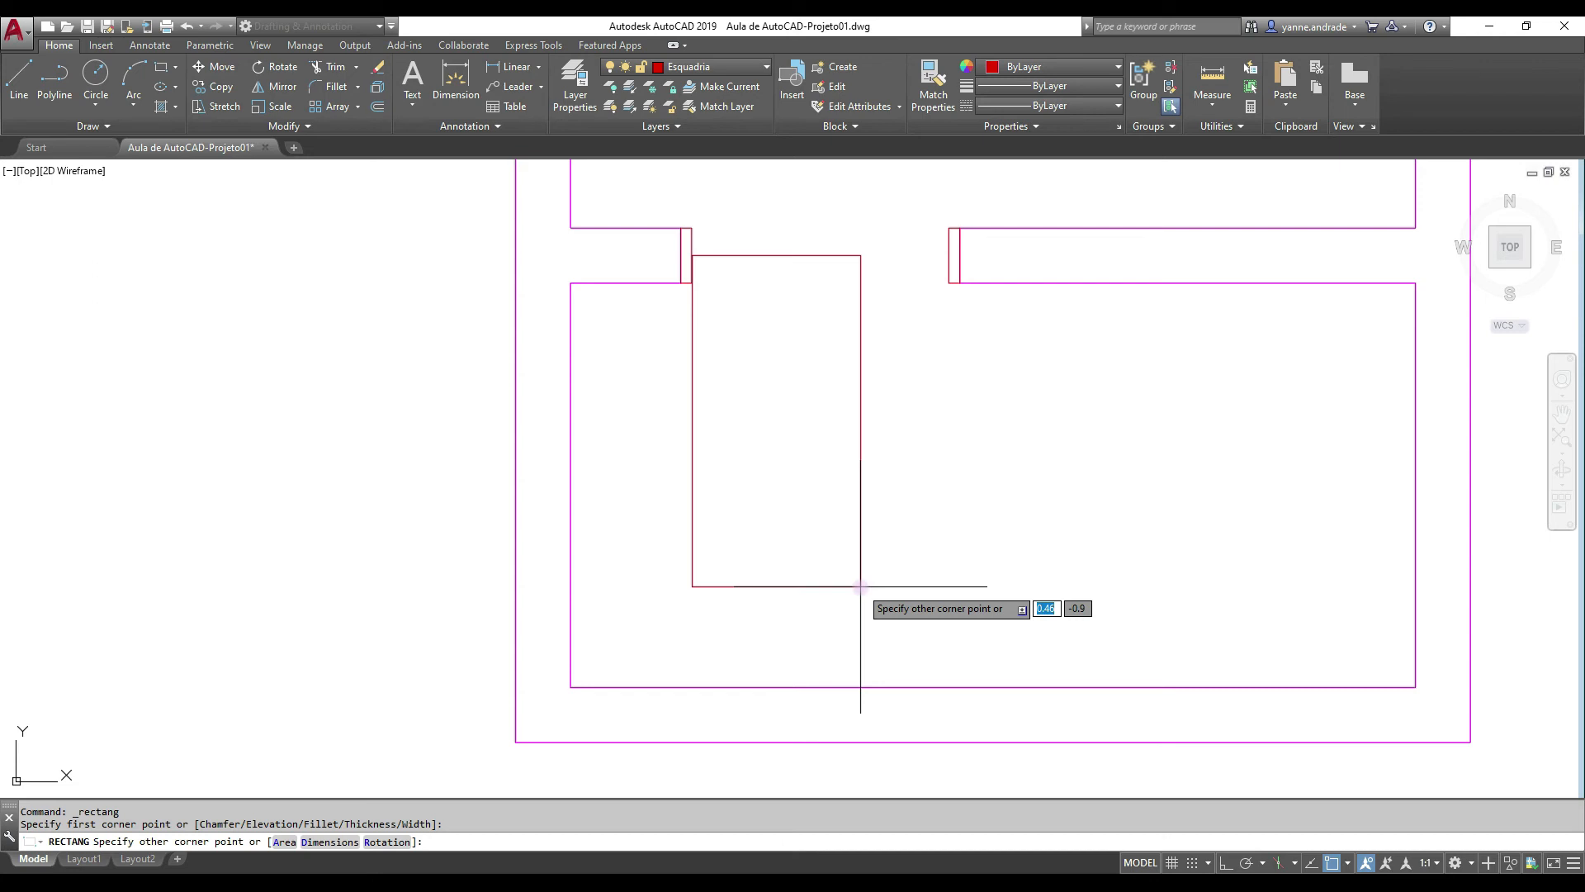
type(".03")
key("Tab")
type("-.7")
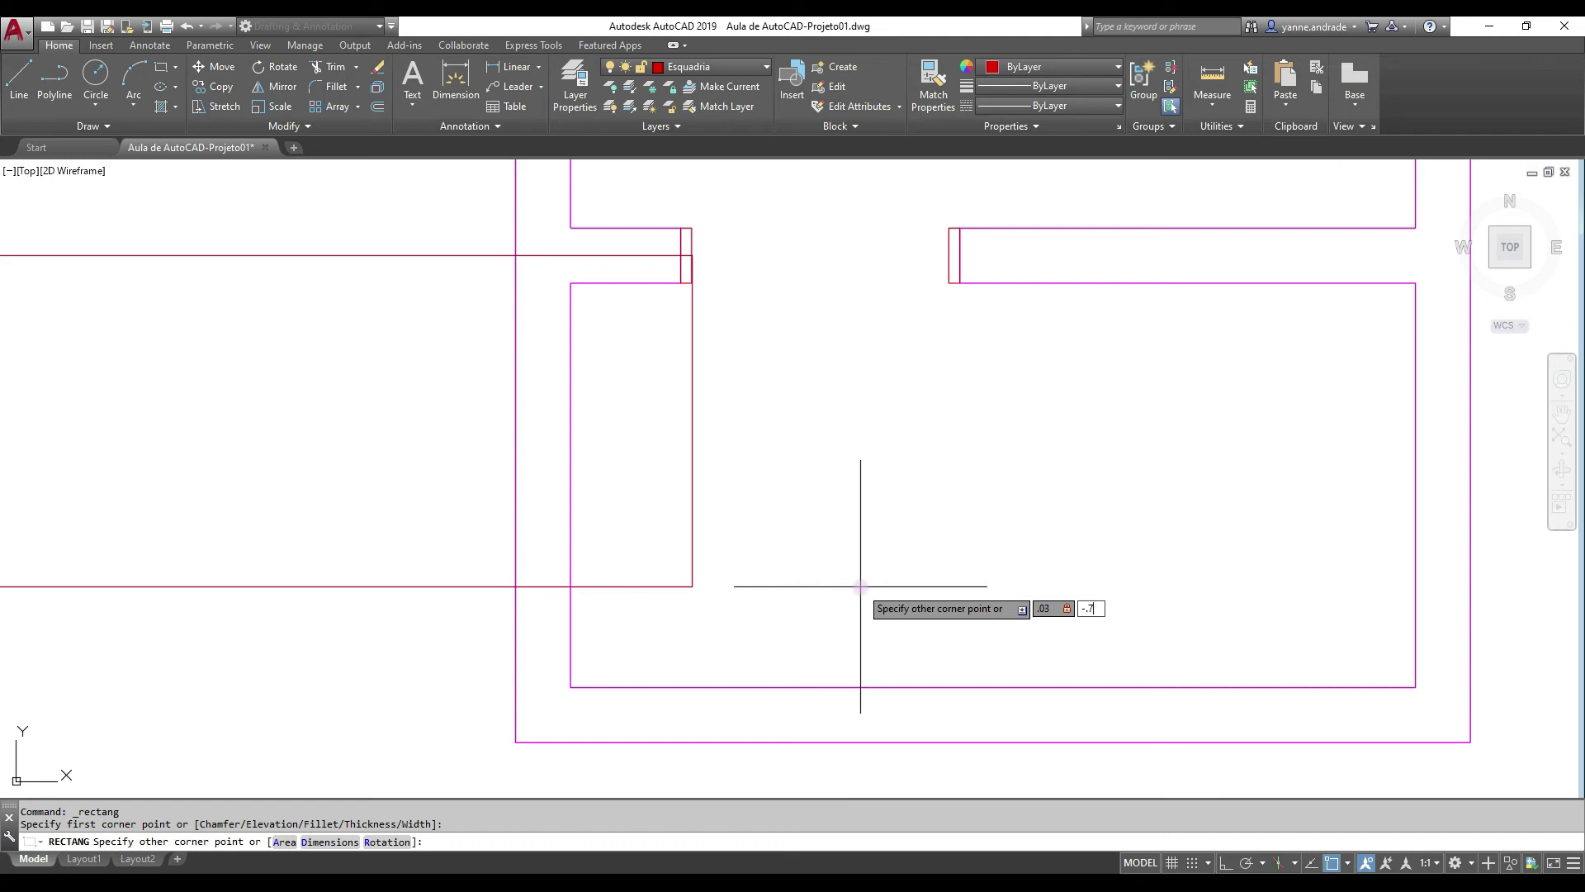
key("Return")
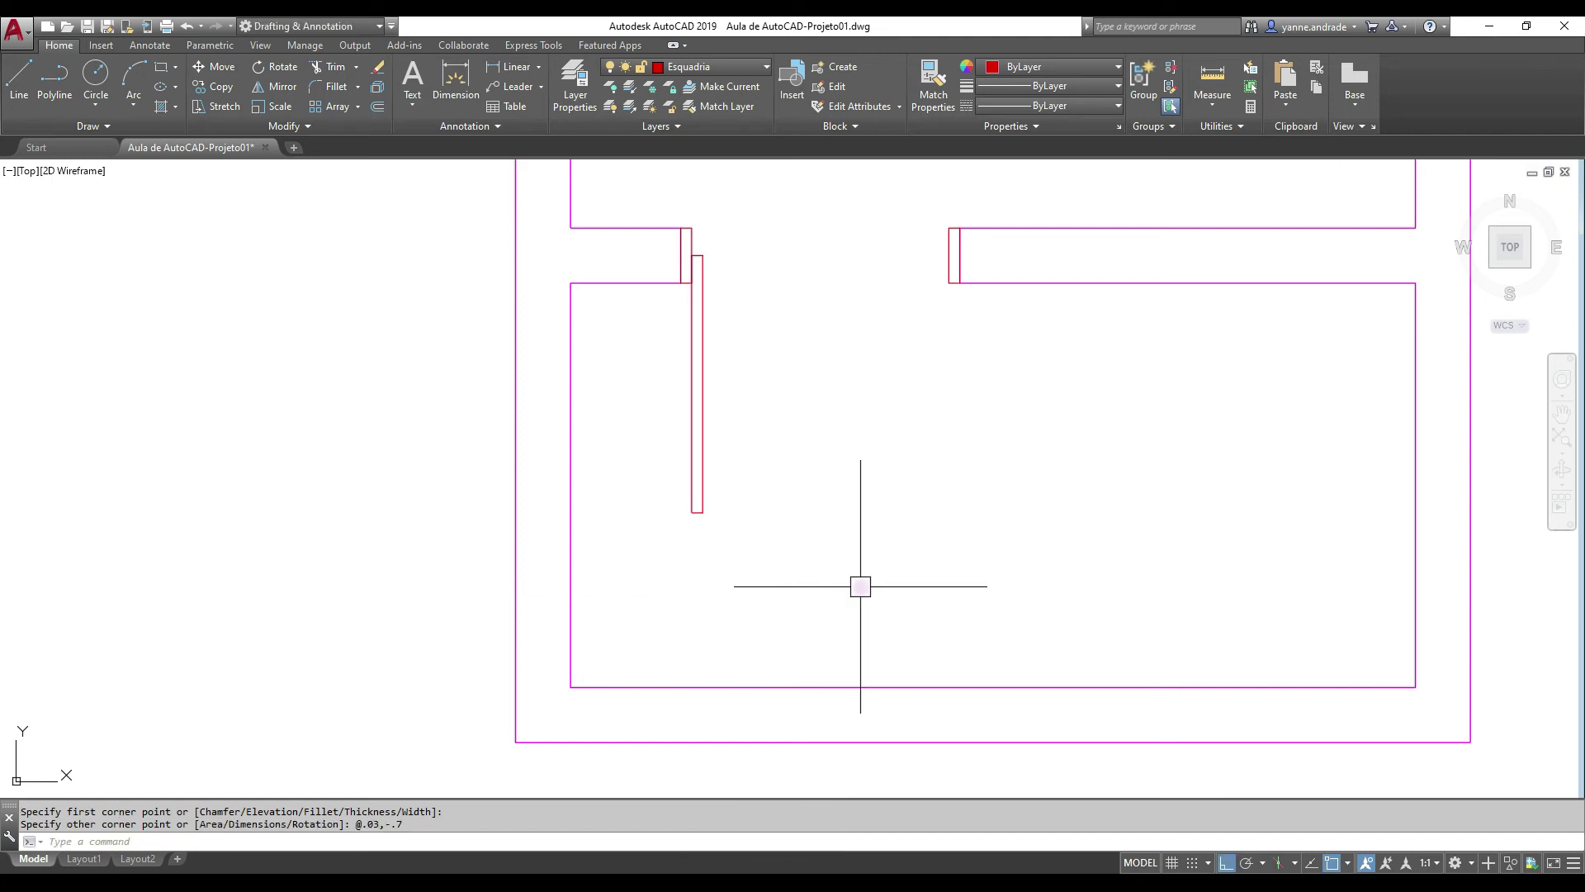
Draw a door leaf rectangle from the midpoint of the small pillar's lower frame edge, with its opposite corner at 0.8, -0.03
middle_click_drag(809, 433, 785, 542)
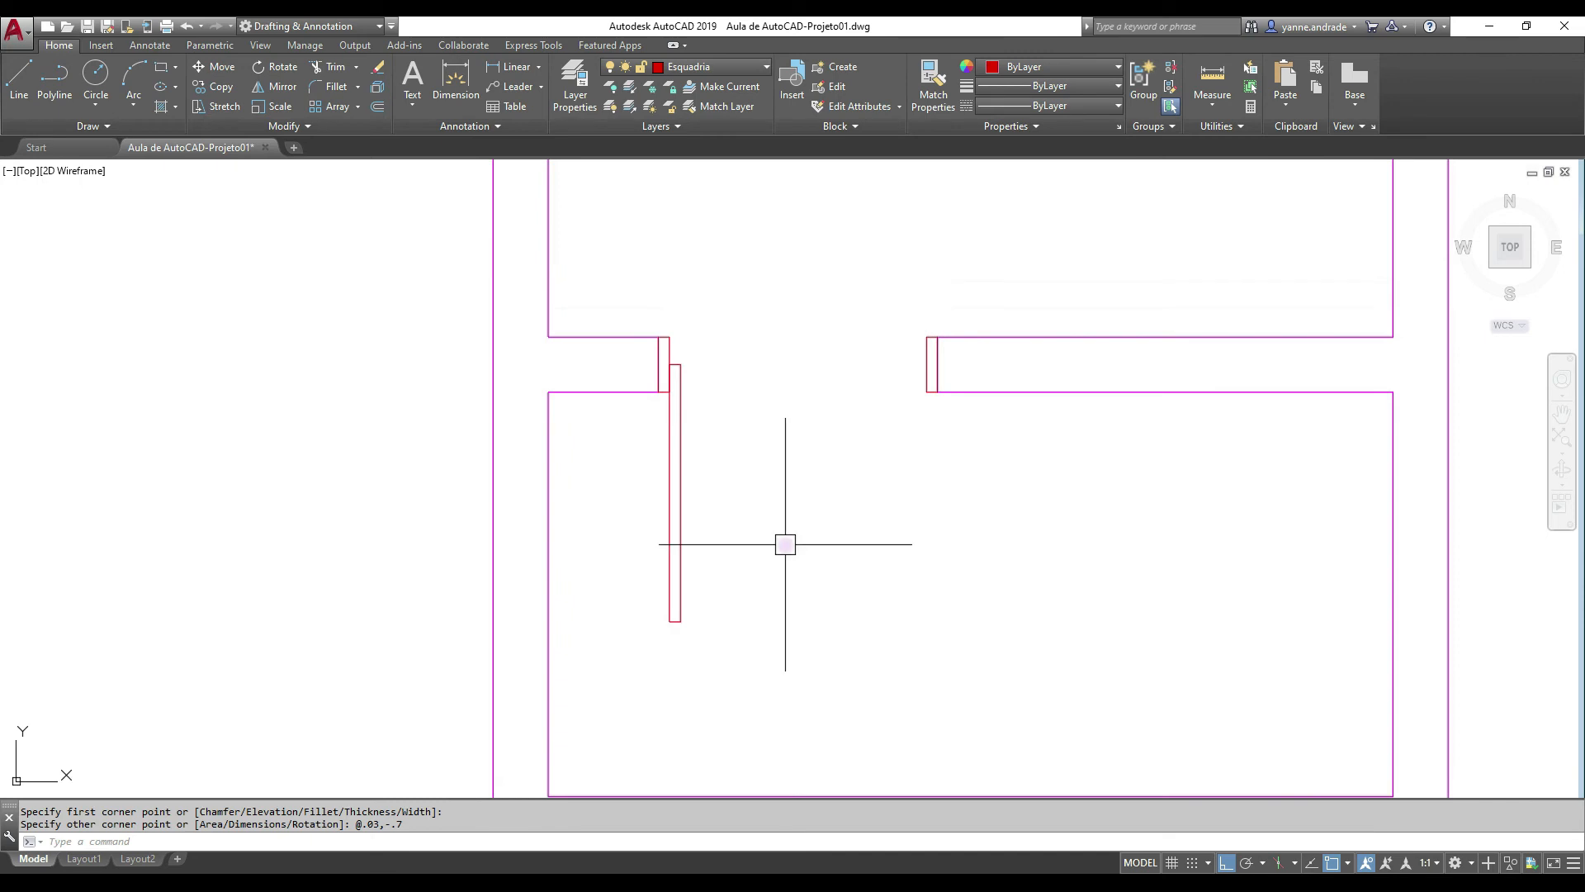
middle_click_drag(732, 379, 755, 716)
middle_click_drag(772, 421, 810, 693)
middle_click_drag(746, 288, 777, 707)
middle_click_drag(659, 375, 684, 453)
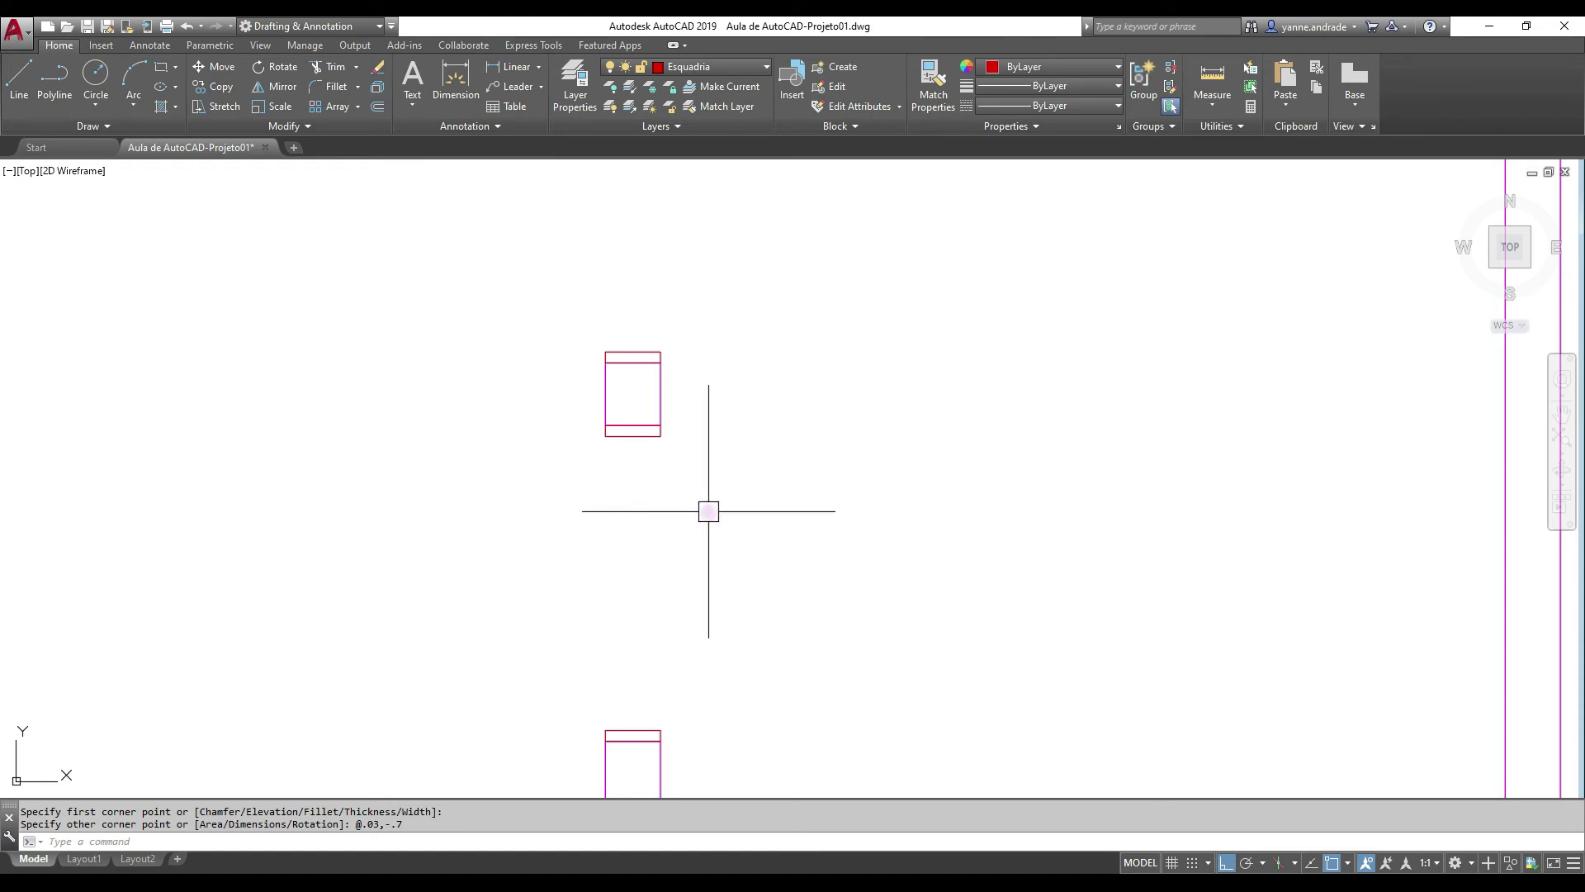
type("REC")
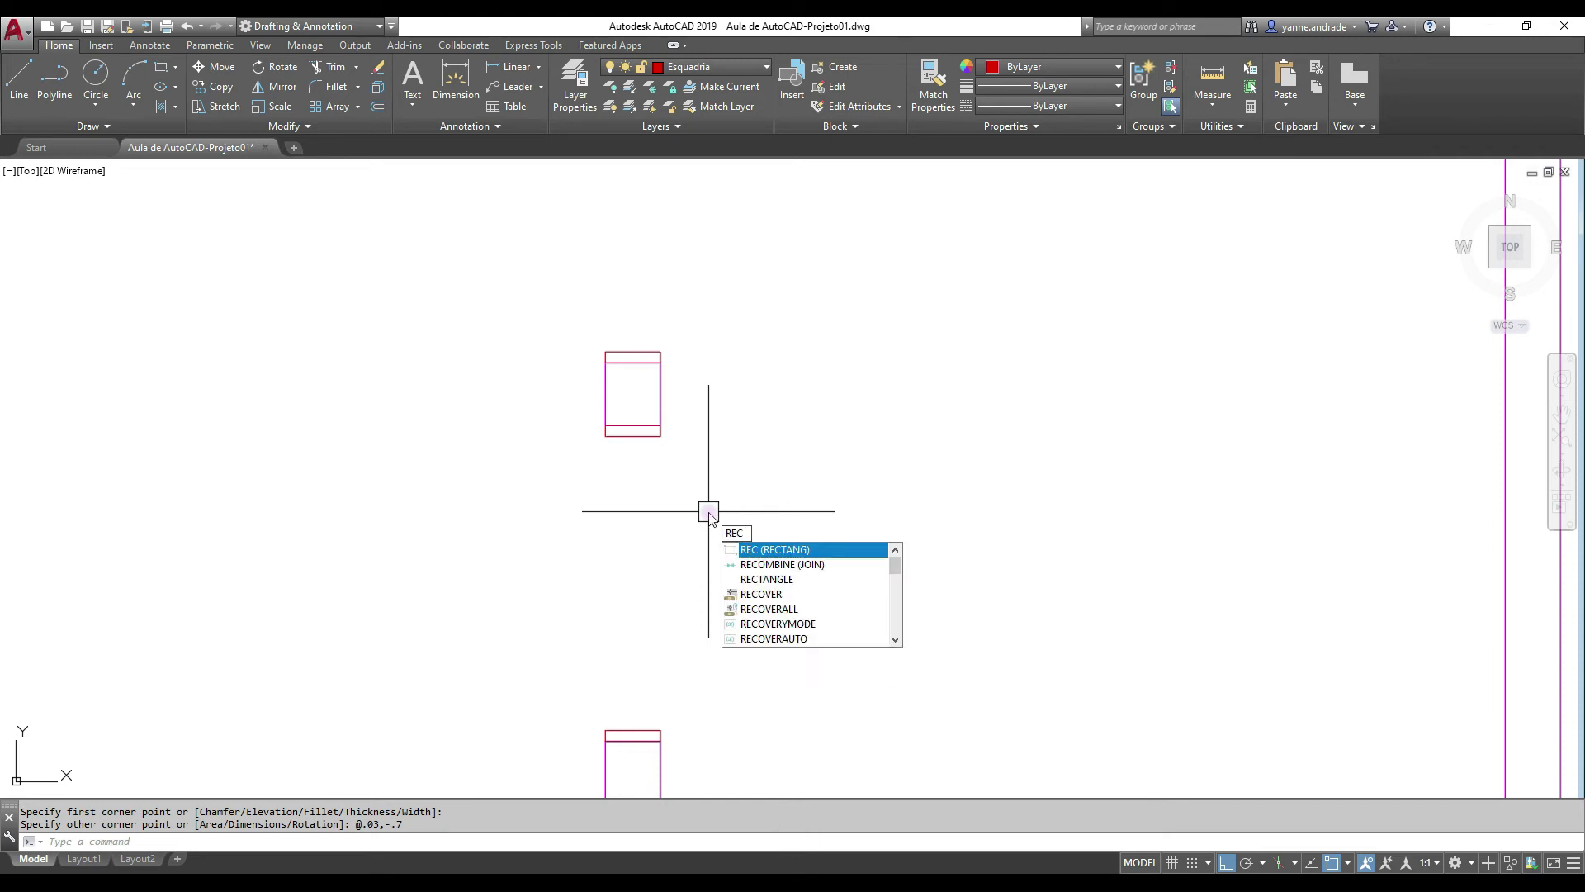
key("Return")
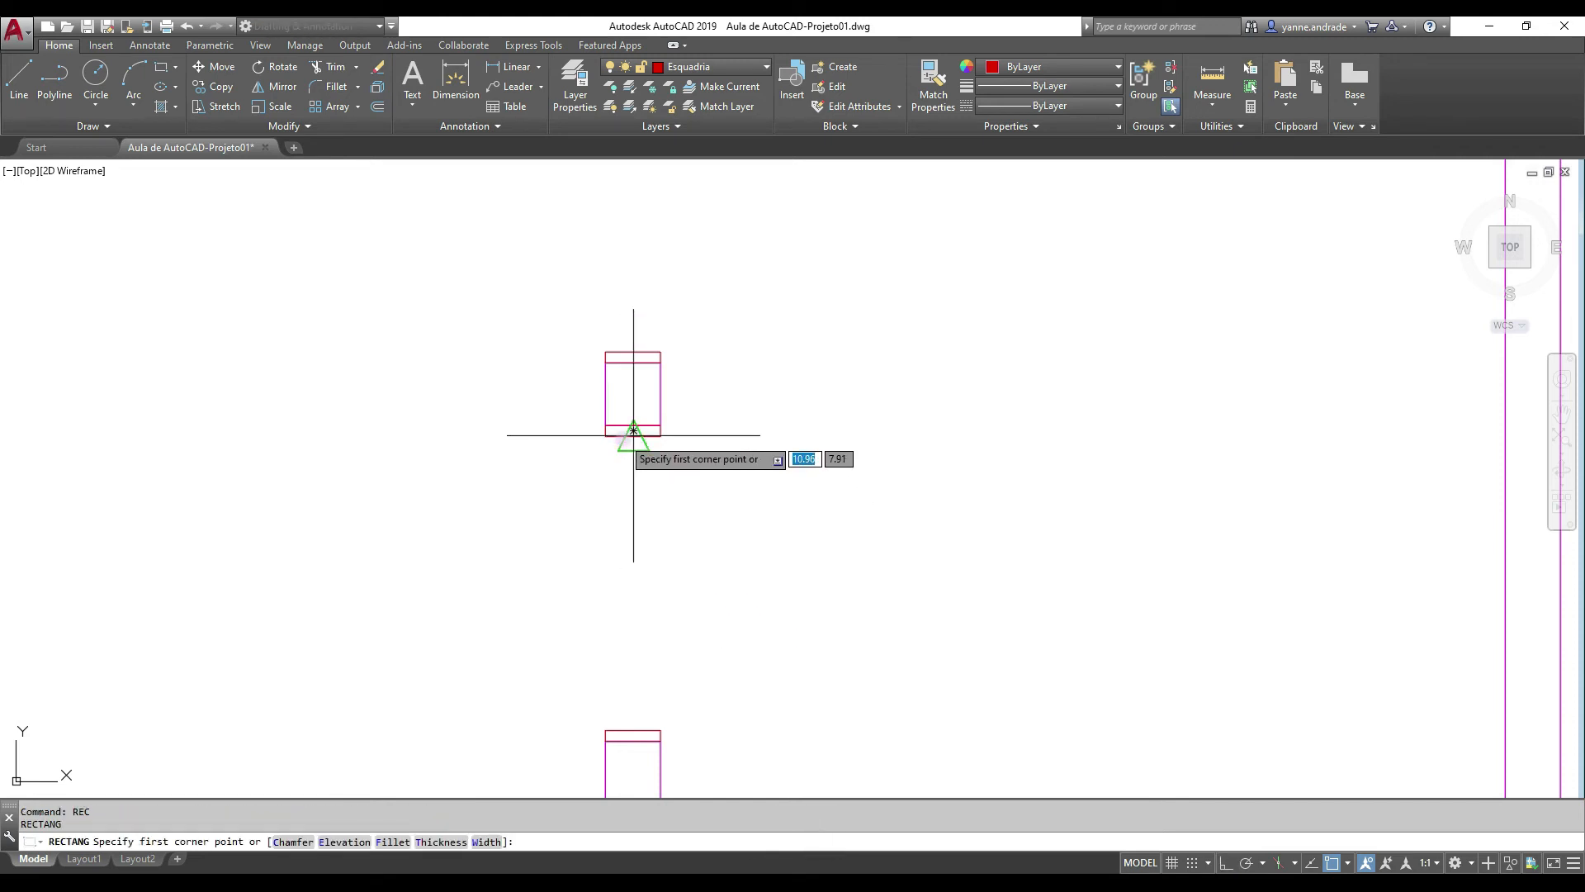
scroll(633, 430, "up", 5)
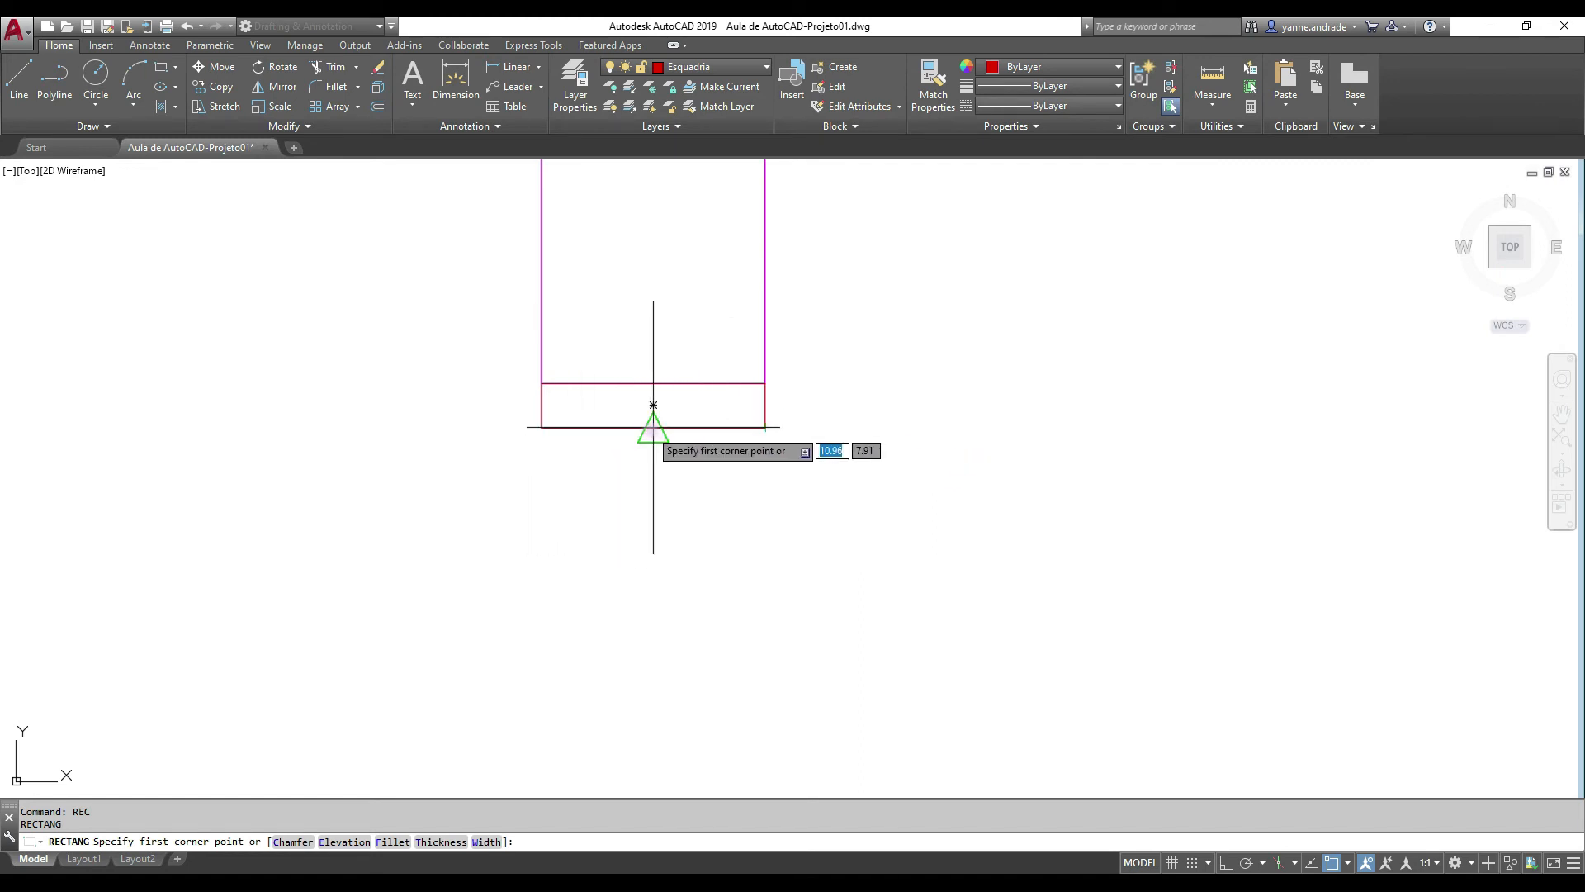
left_click(653, 406)
scroll(653, 405, "down", 4)
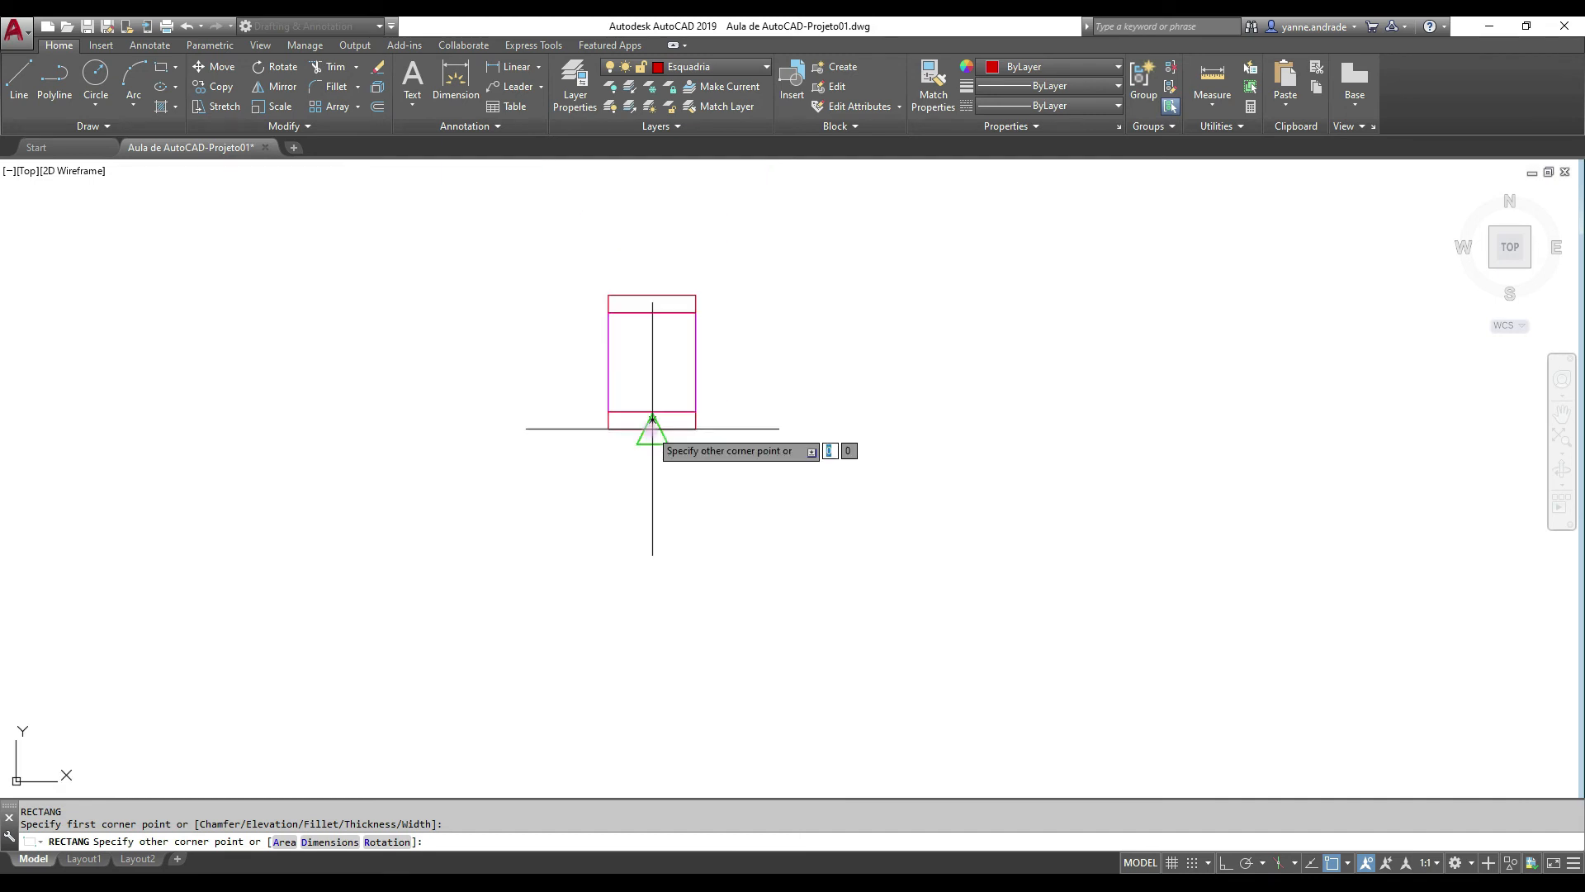
middle_click_drag(1097, 631, 865, 585)
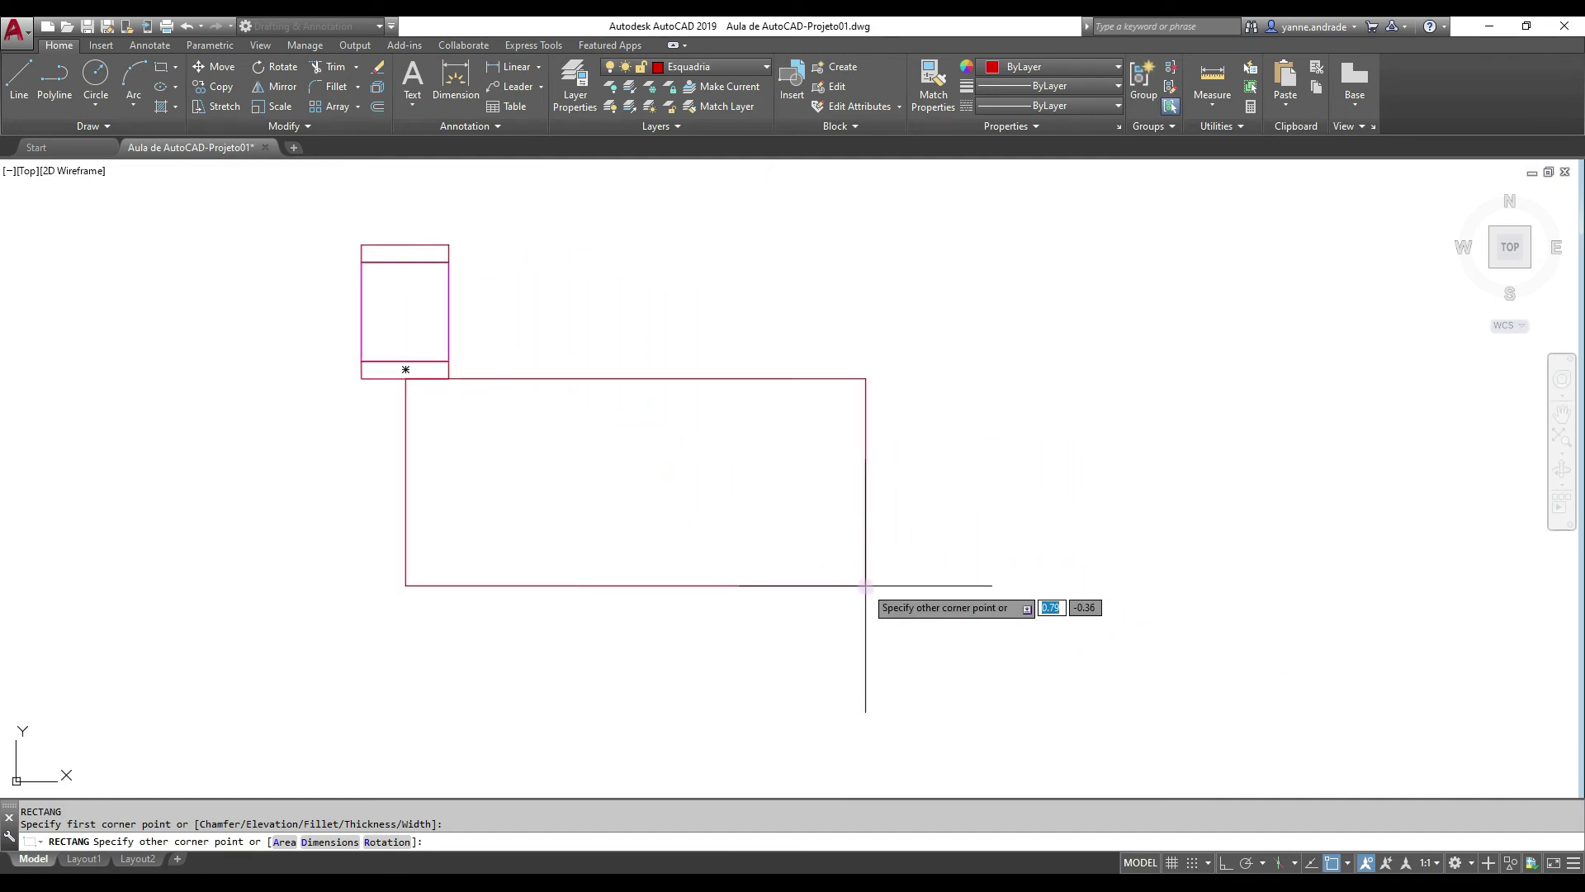
scroll(866, 586, "down", 2)
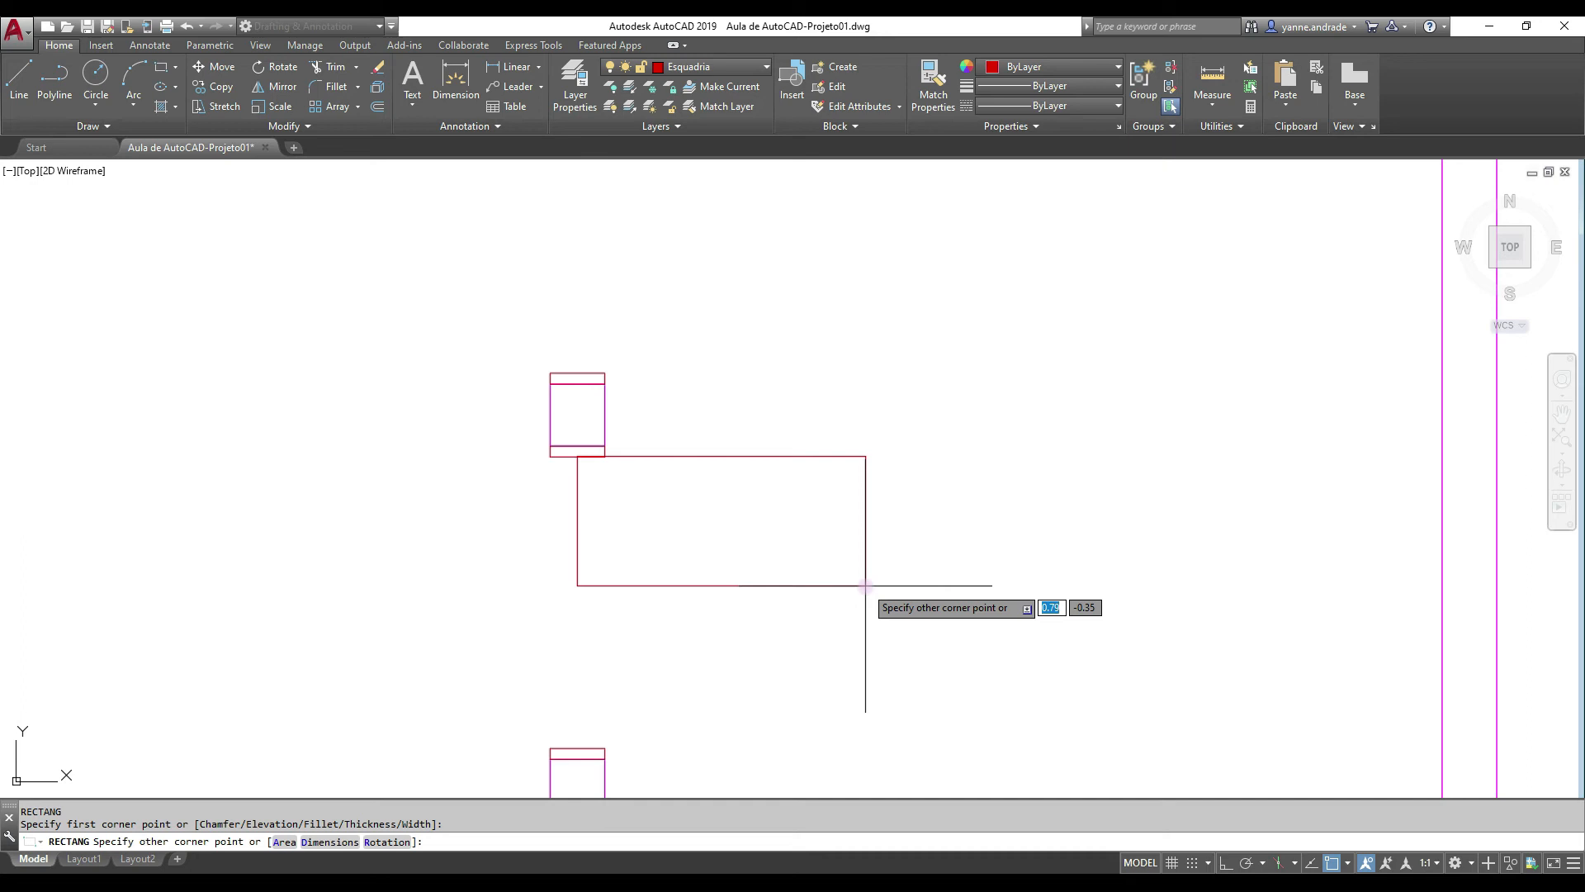
type(".8")
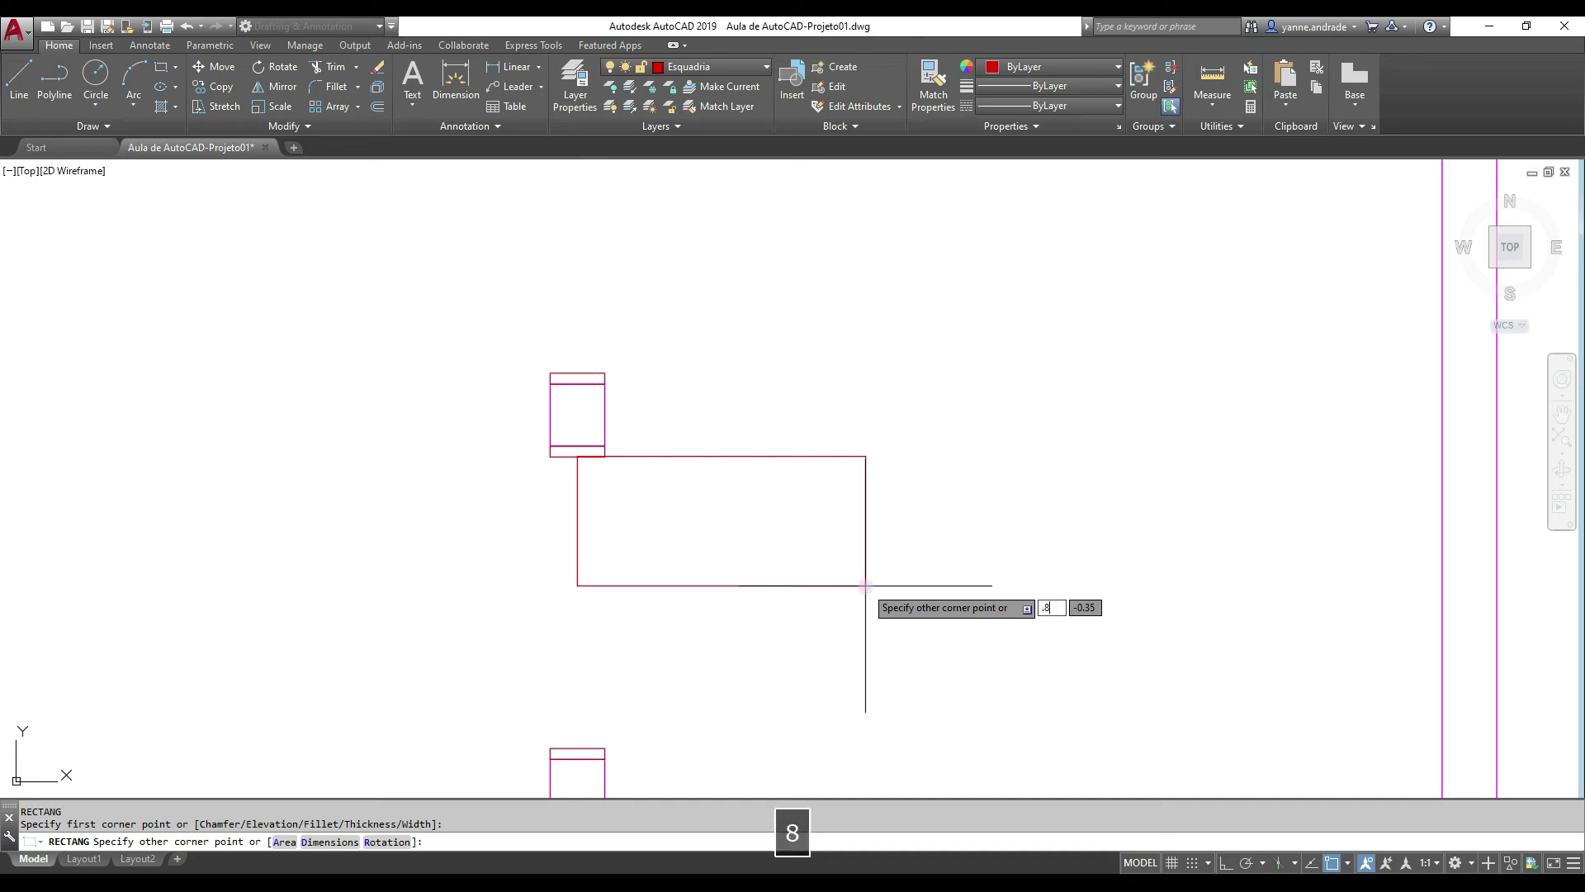
key("Tab")
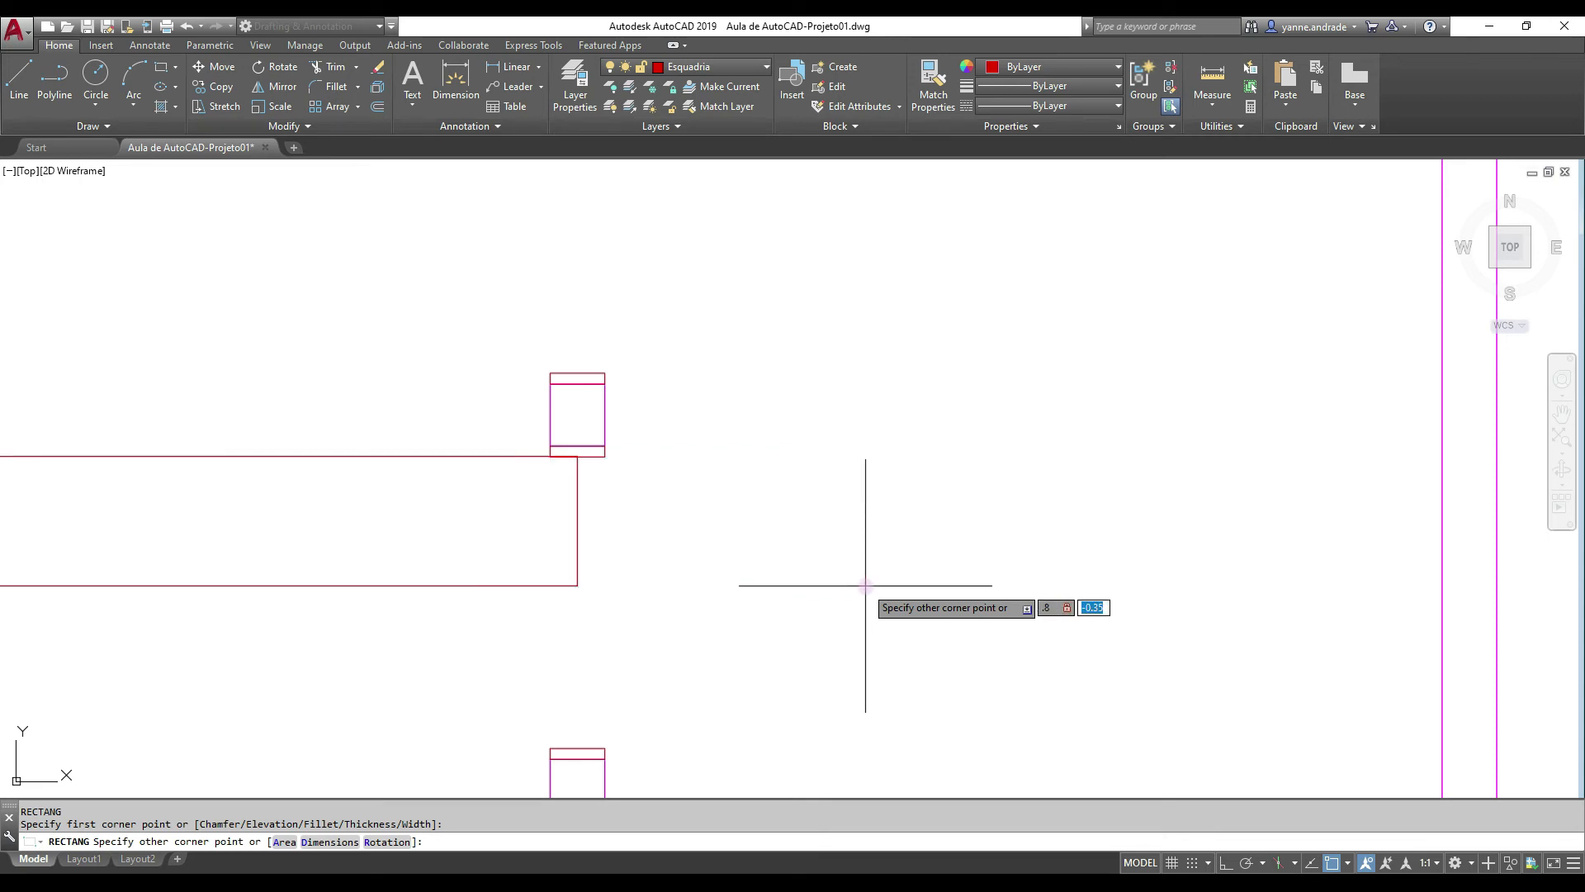
type("-")
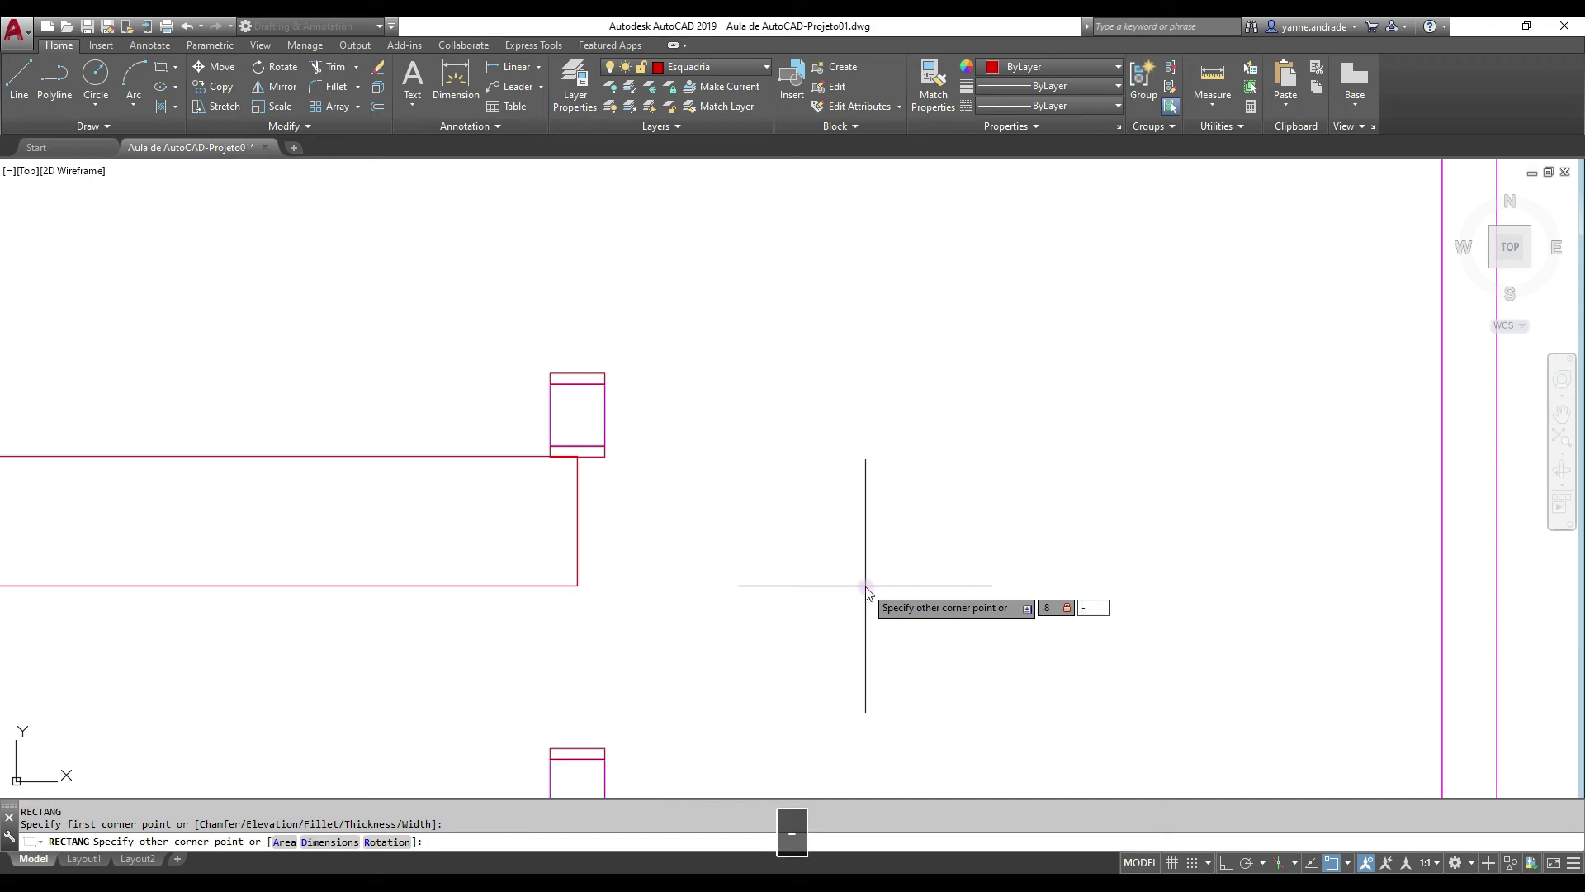
type(".03")
key("Return")
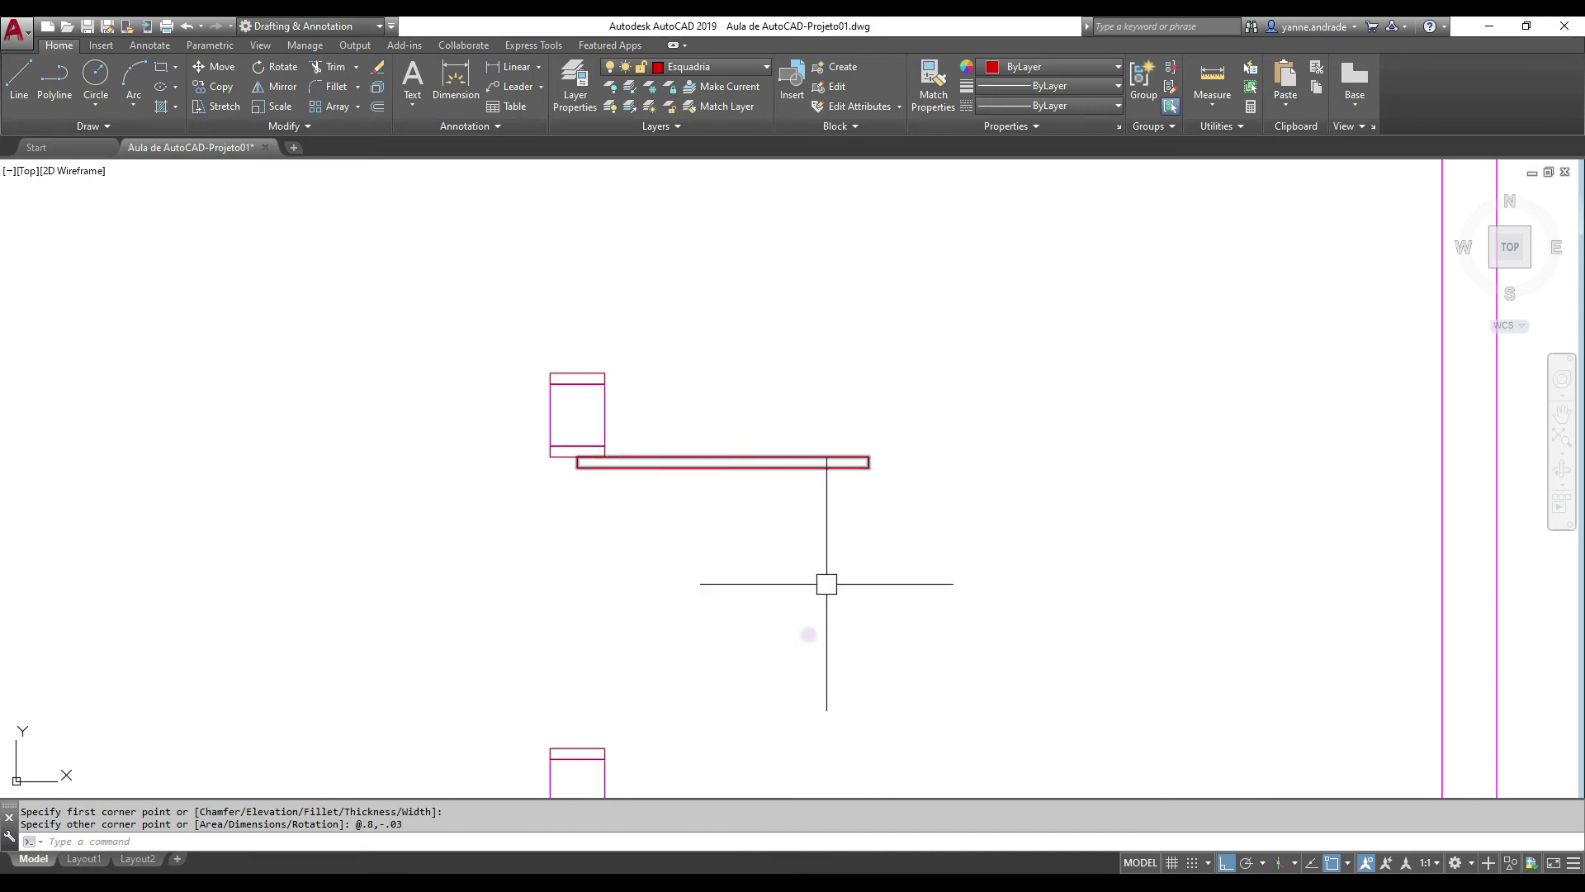
Draw a window pane rectangle from the midpoint of the left frame's opening-side edge in the top wall opening, with its opposite corner at 0.47, -0.03
scroll(679, 513, "down", 4)
middle_click_drag(725, 343, 668, 421)
scroll(740, 345, "up", 4)
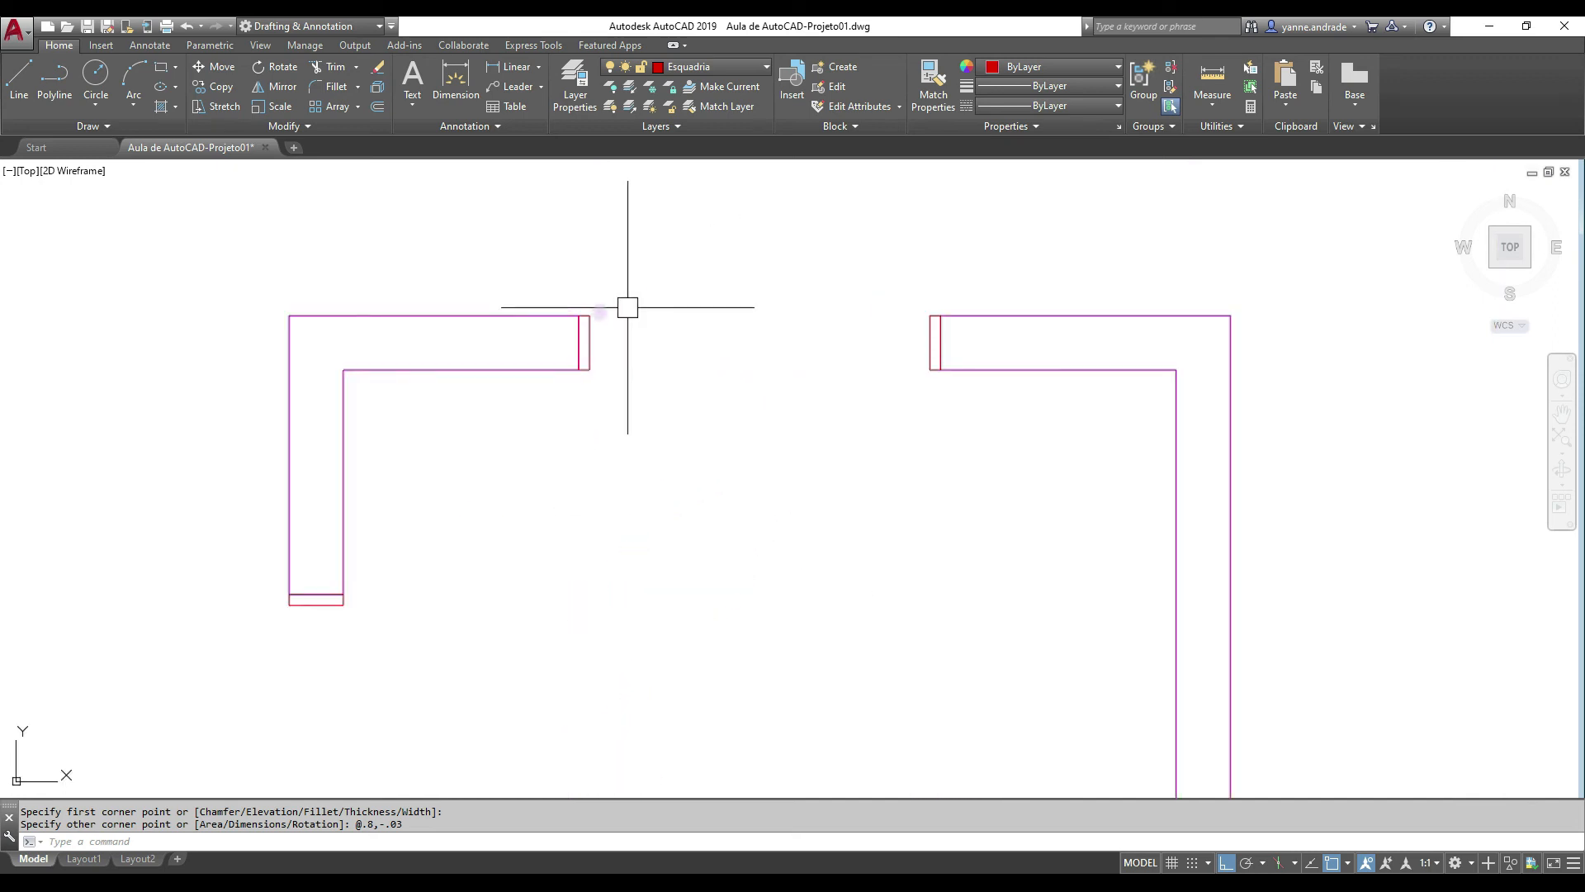
scroll(830, 353, "down", 2)
middle_click_drag(765, 369, 762, 343)
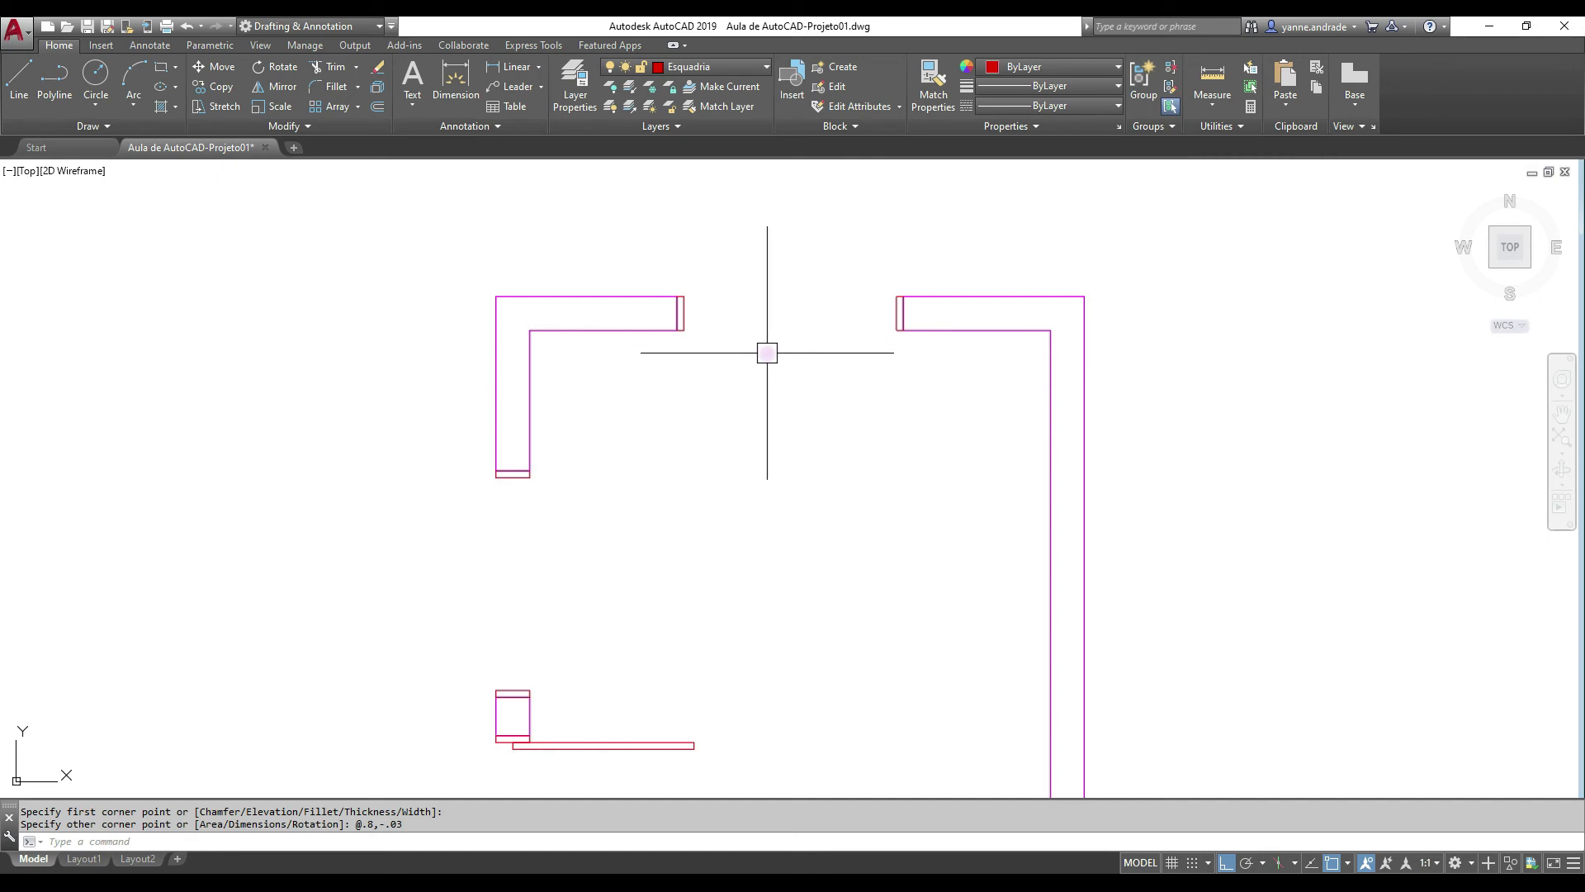
middle_click_drag(764, 329, 733, 304)
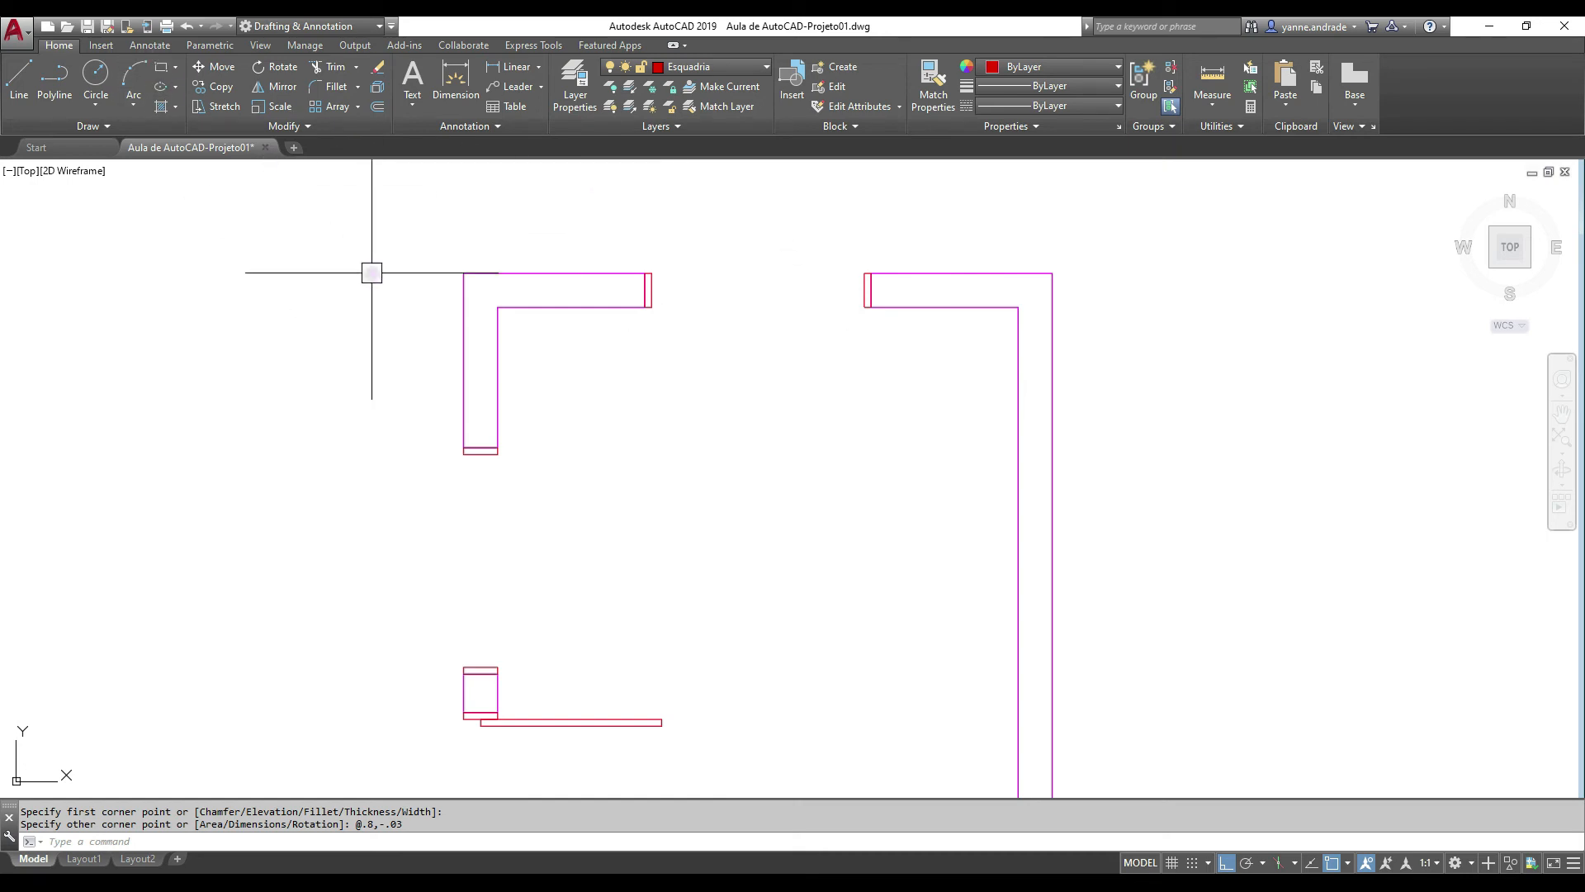
type("rex")
key("BackSpace")
type("c")
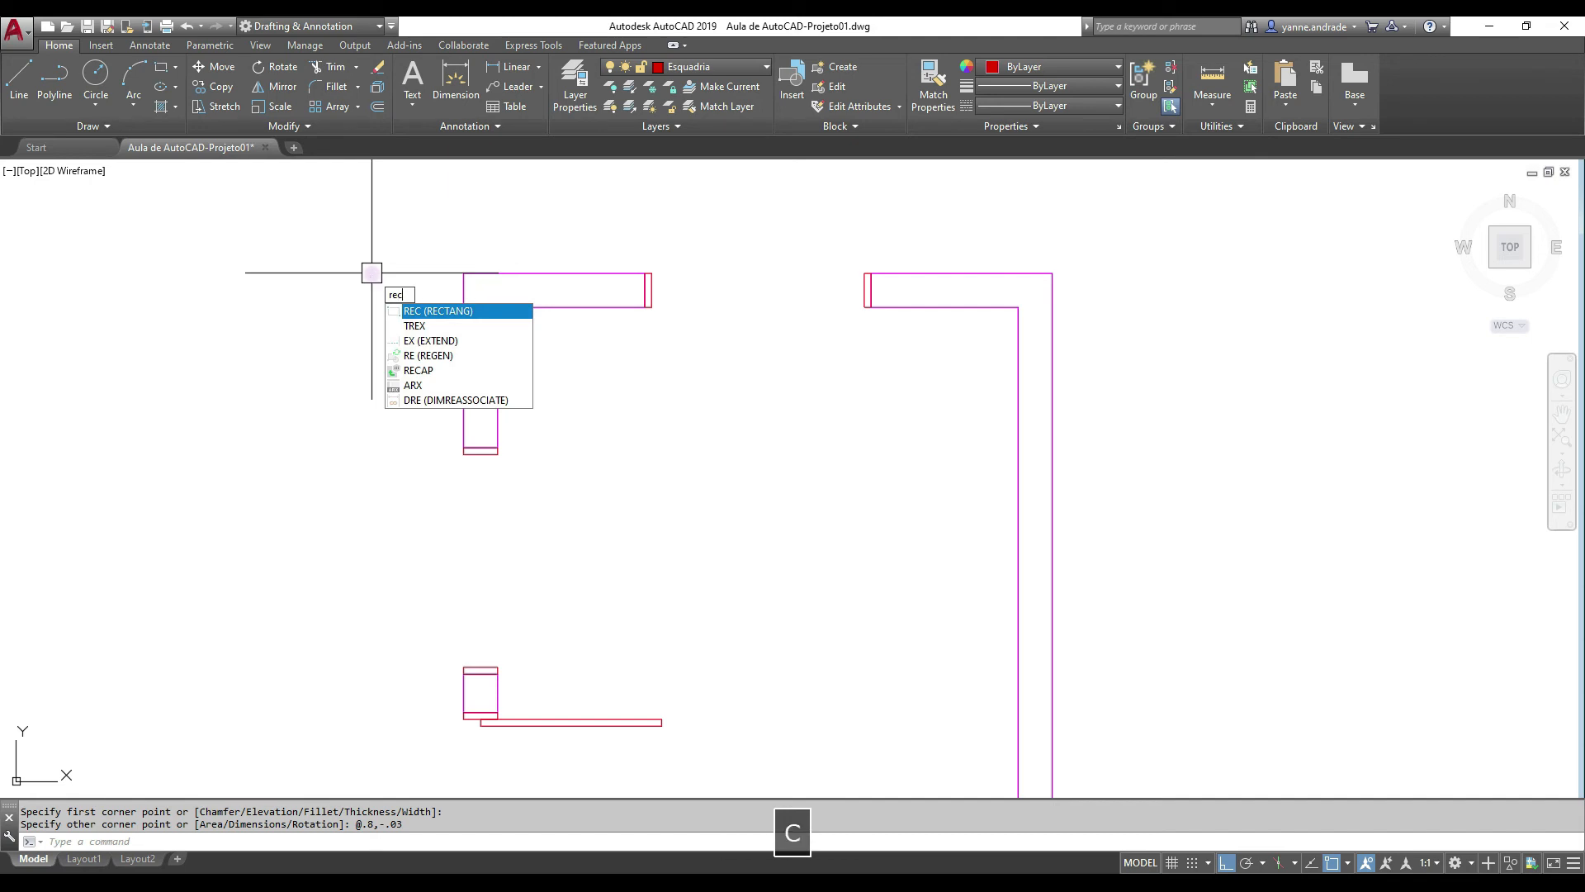
key("Return")
scroll(732, 242, "up", 4)
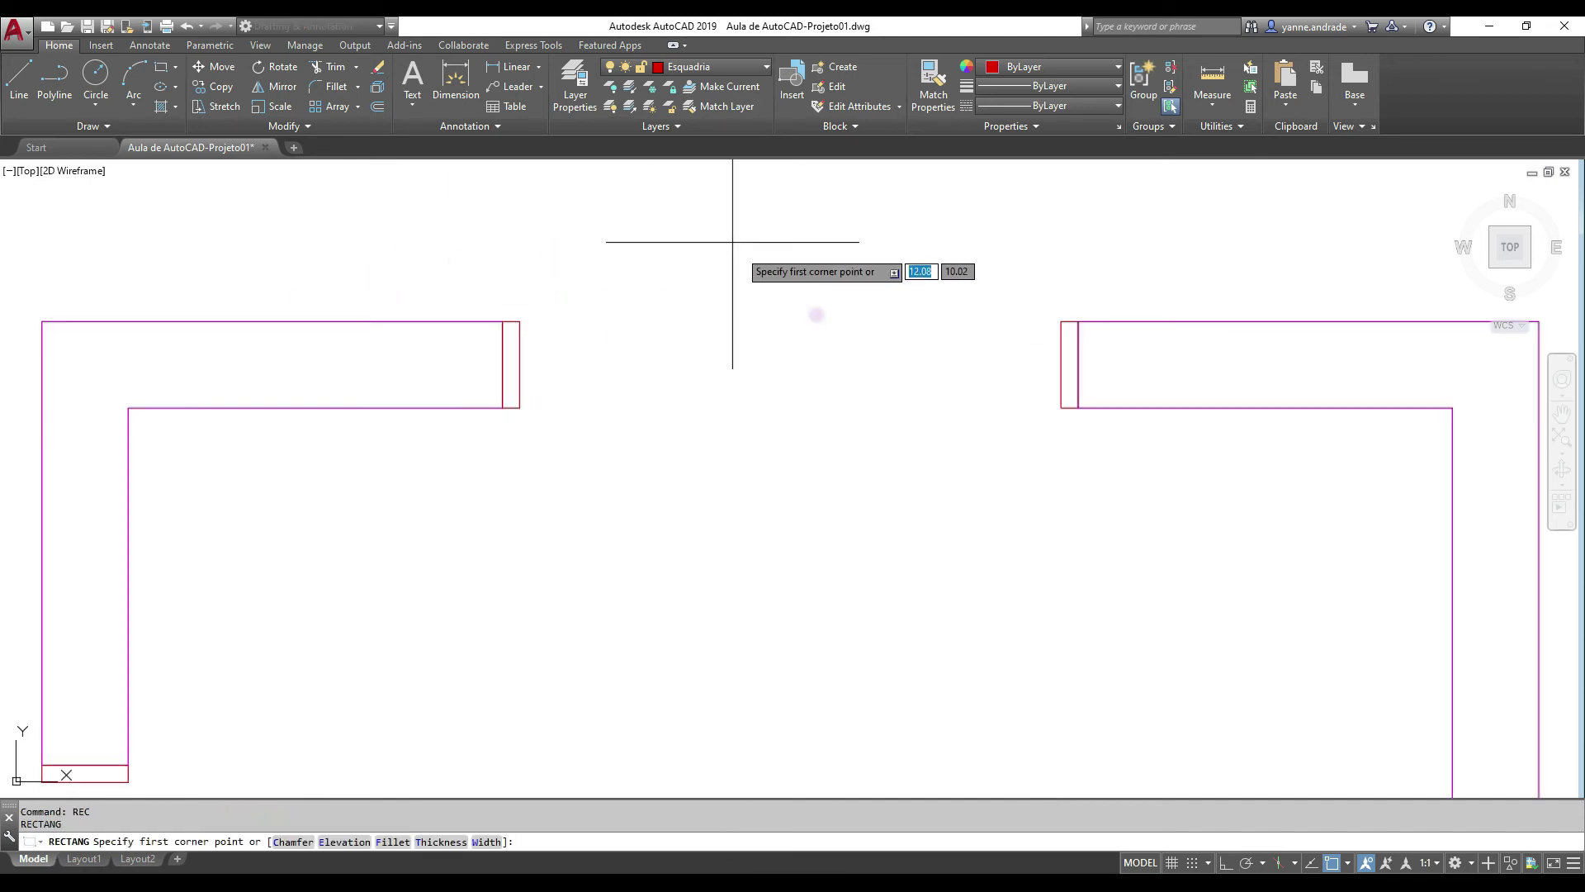
left_click(520, 364)
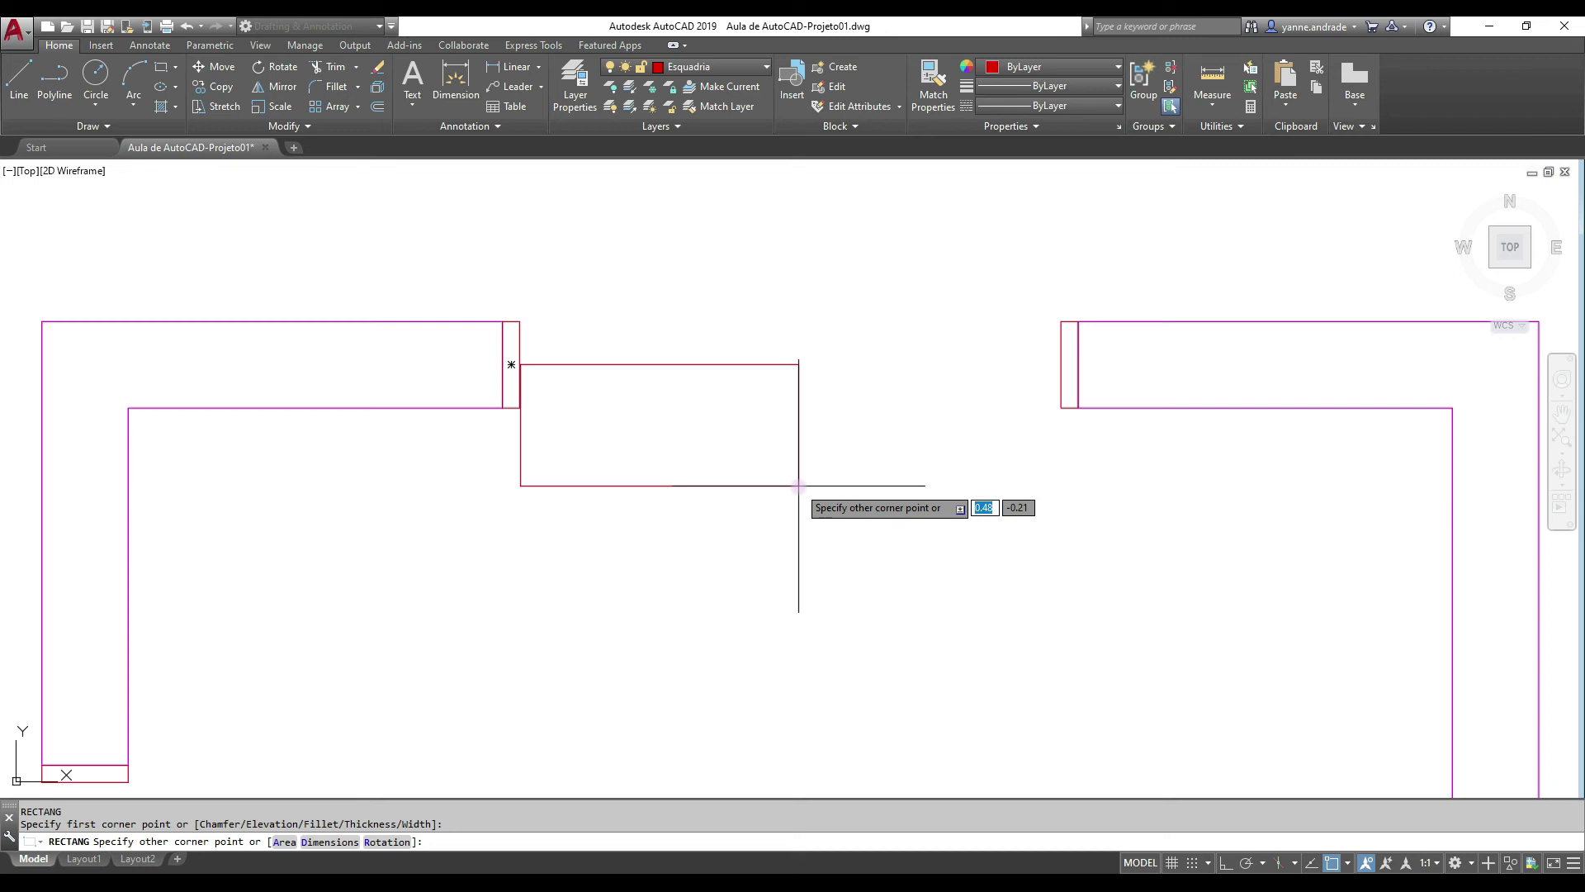
type(".")
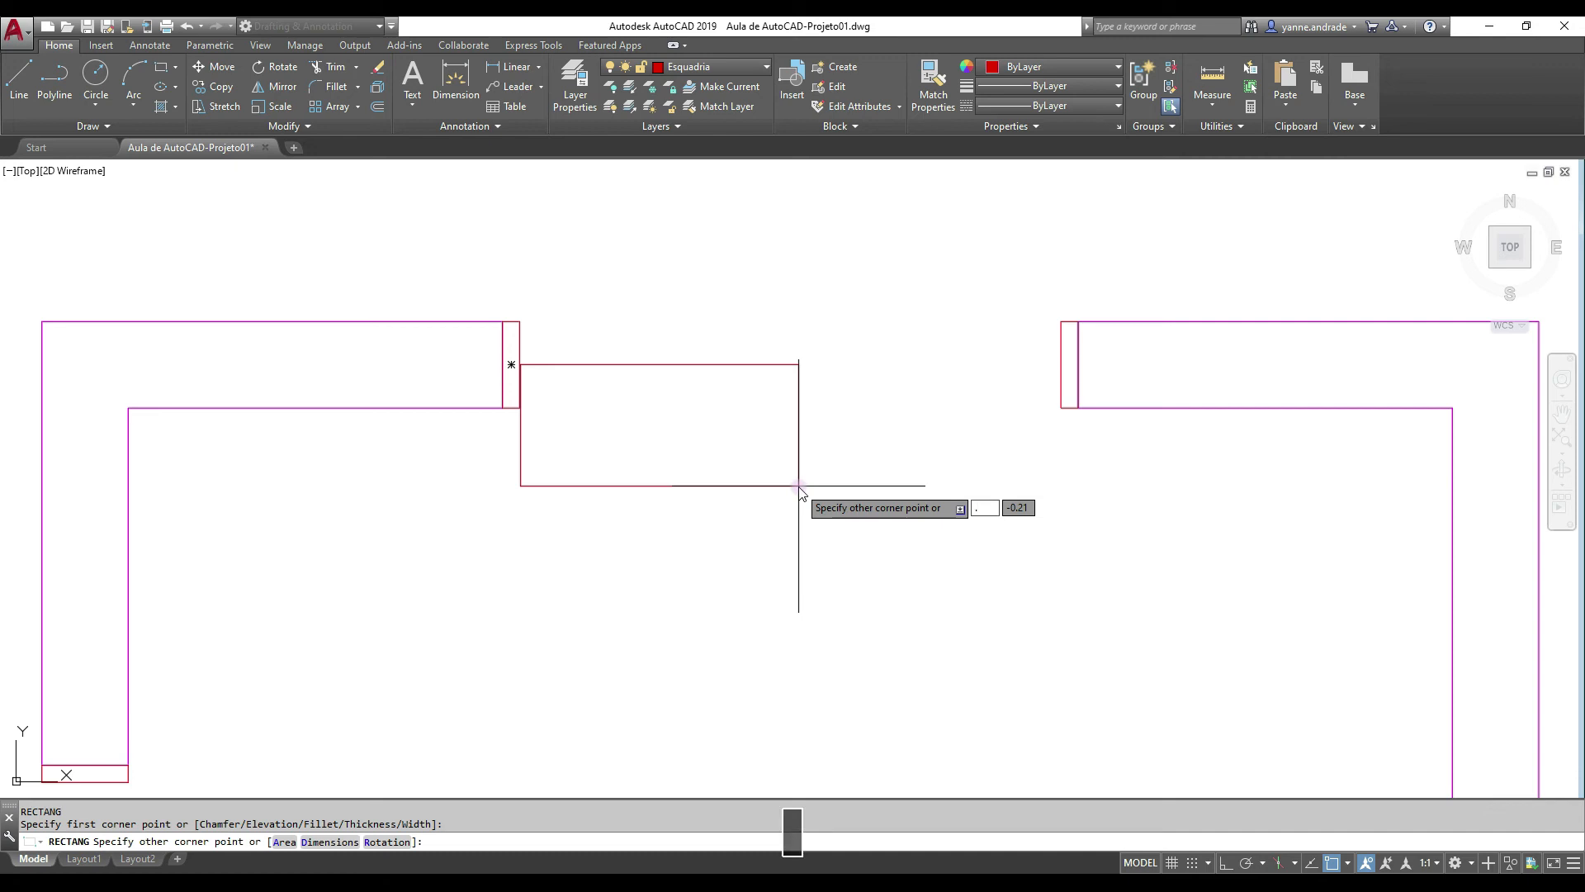
type("47")
key("Tab")
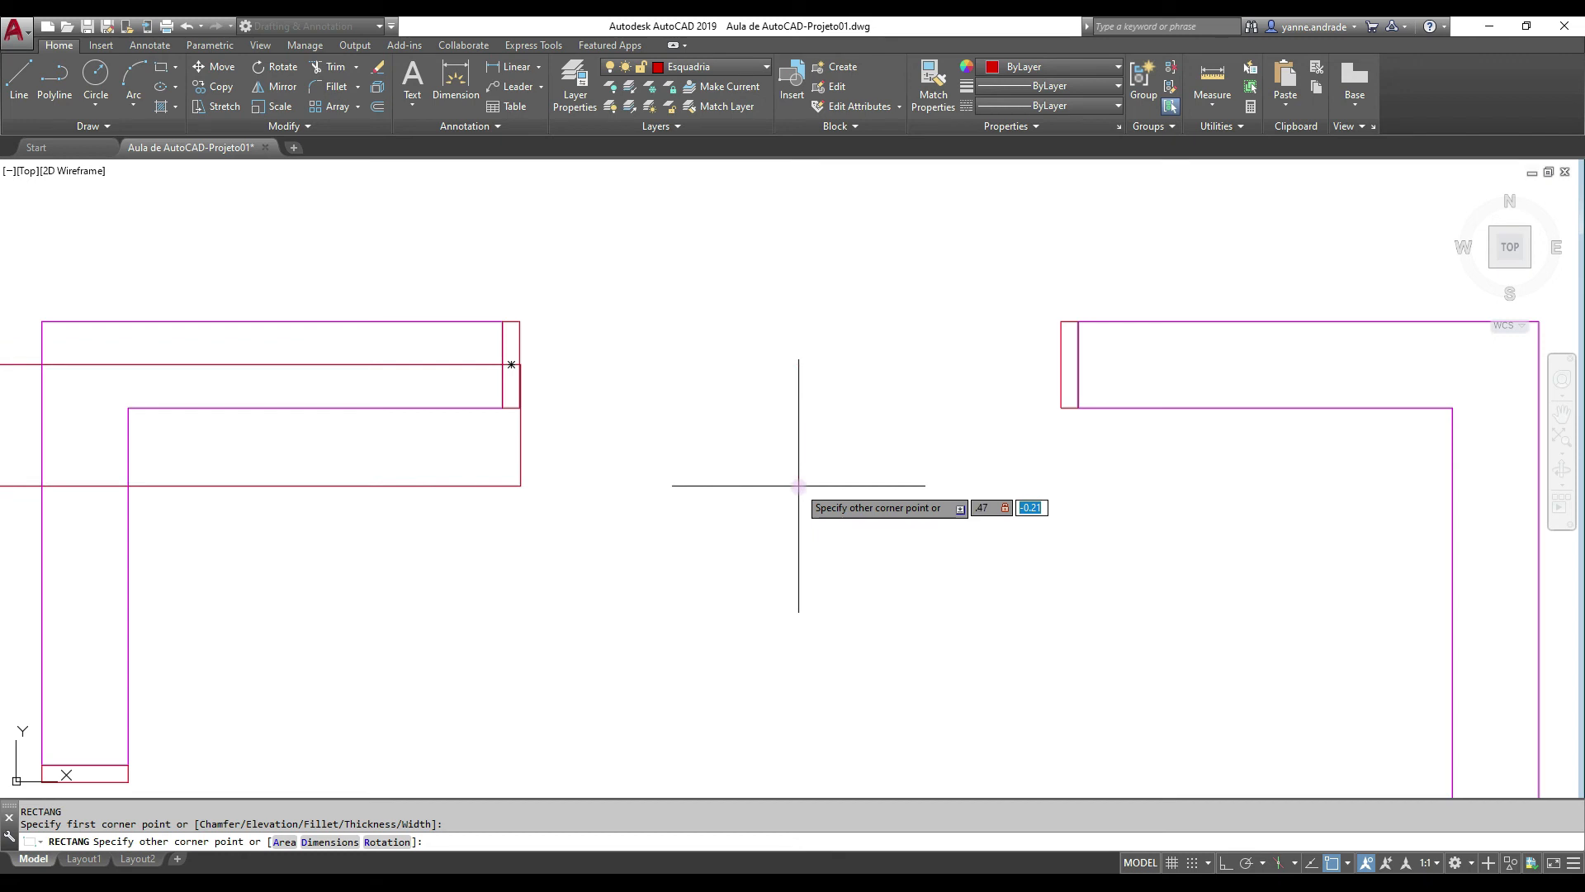
type("-")
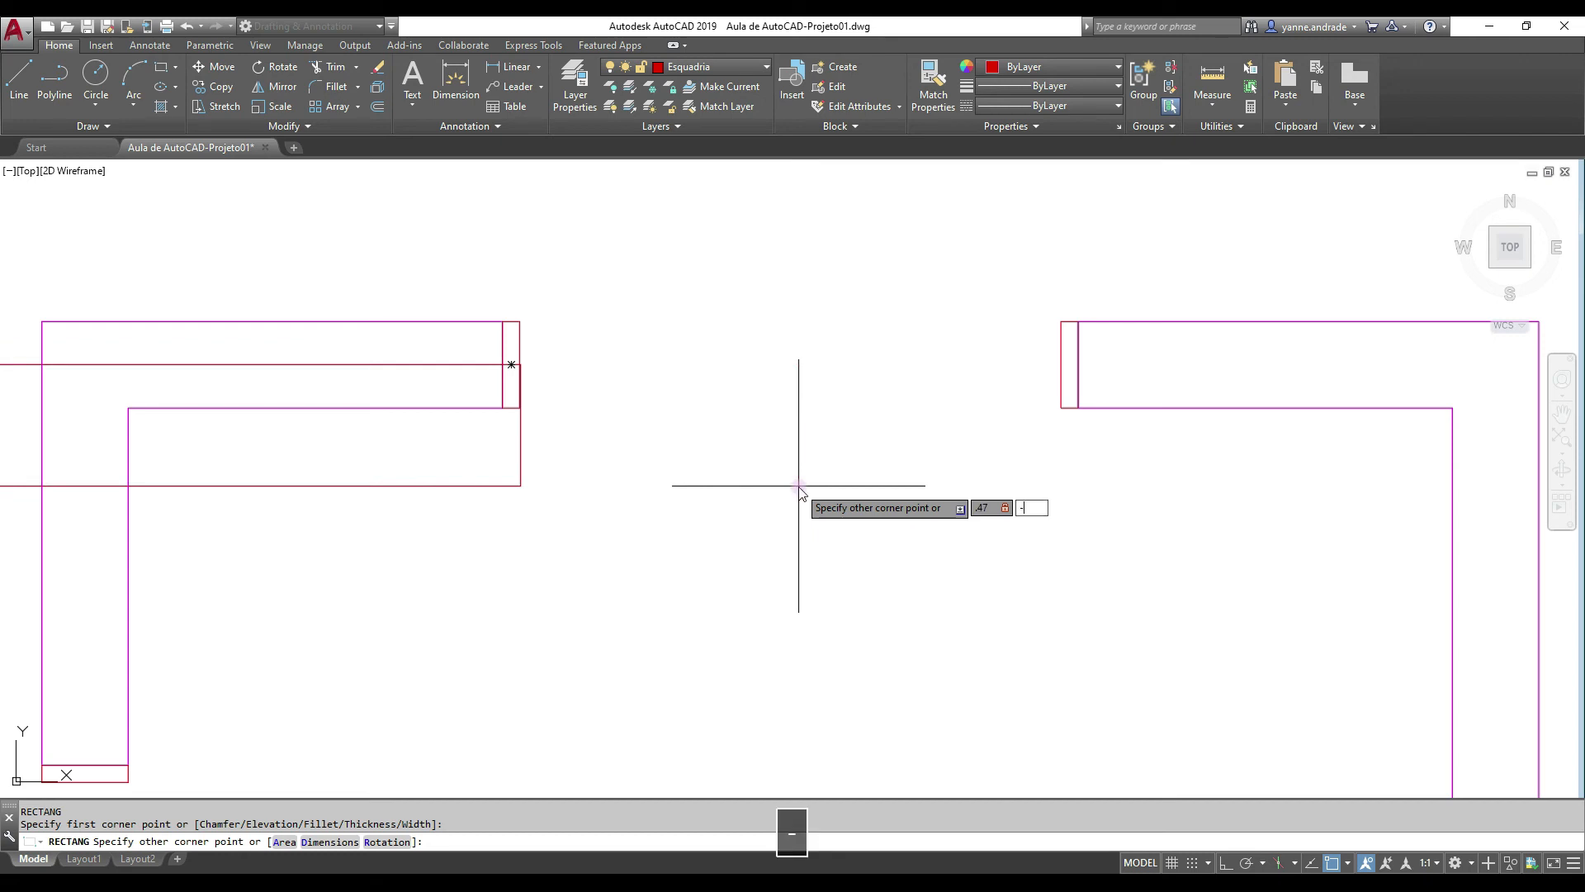
type(".03")
key("Return")
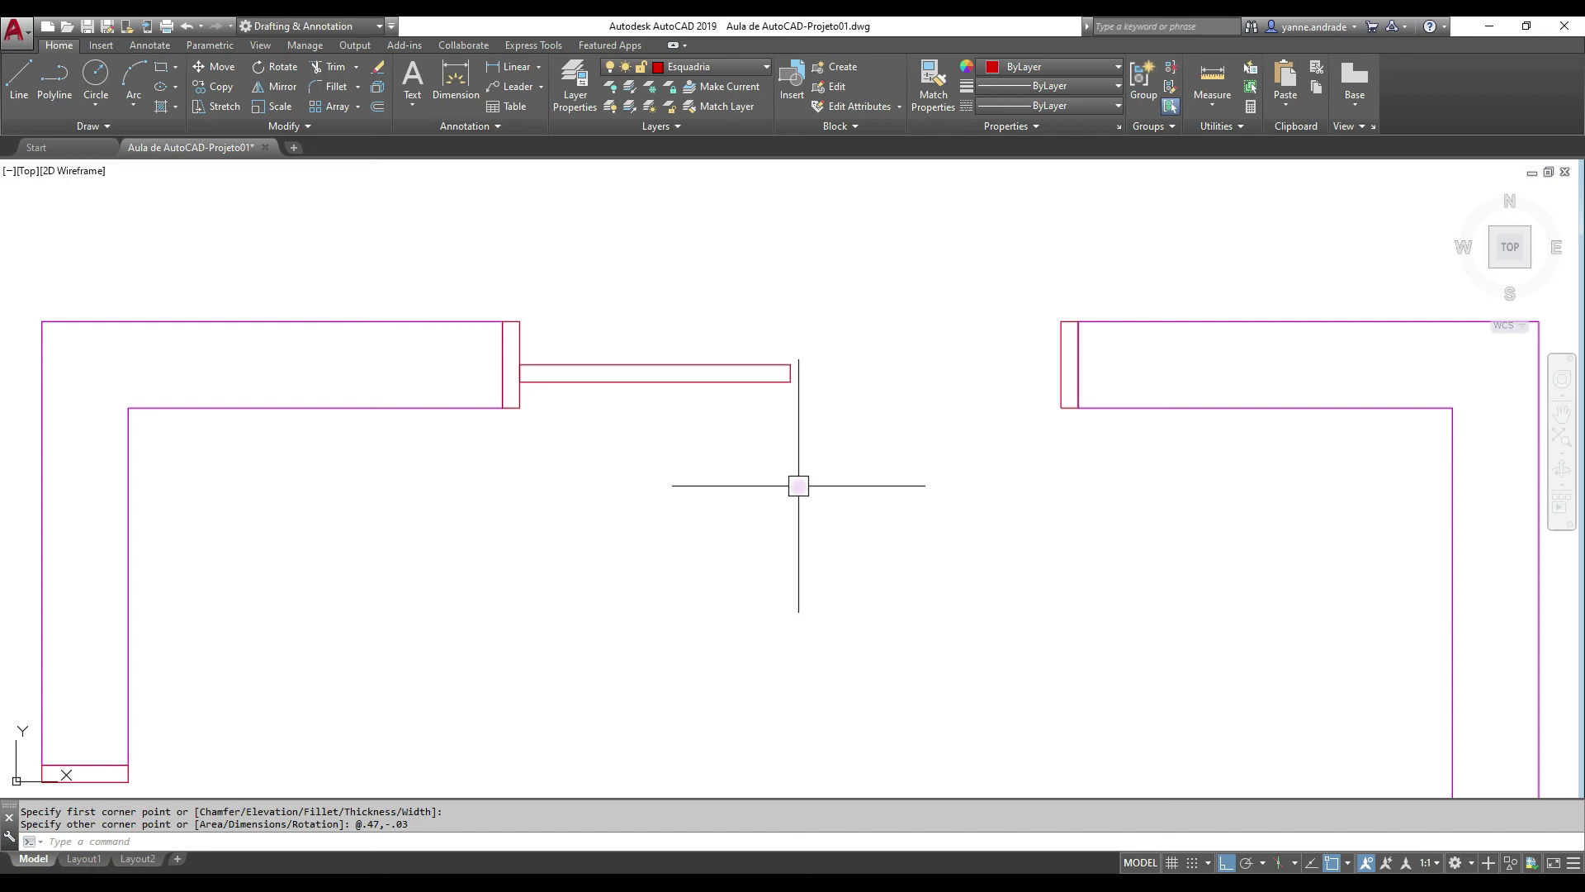
Copy the window pane in the top wall opening from its lower-left corner to its upper-right corner
left_click(610, 365)
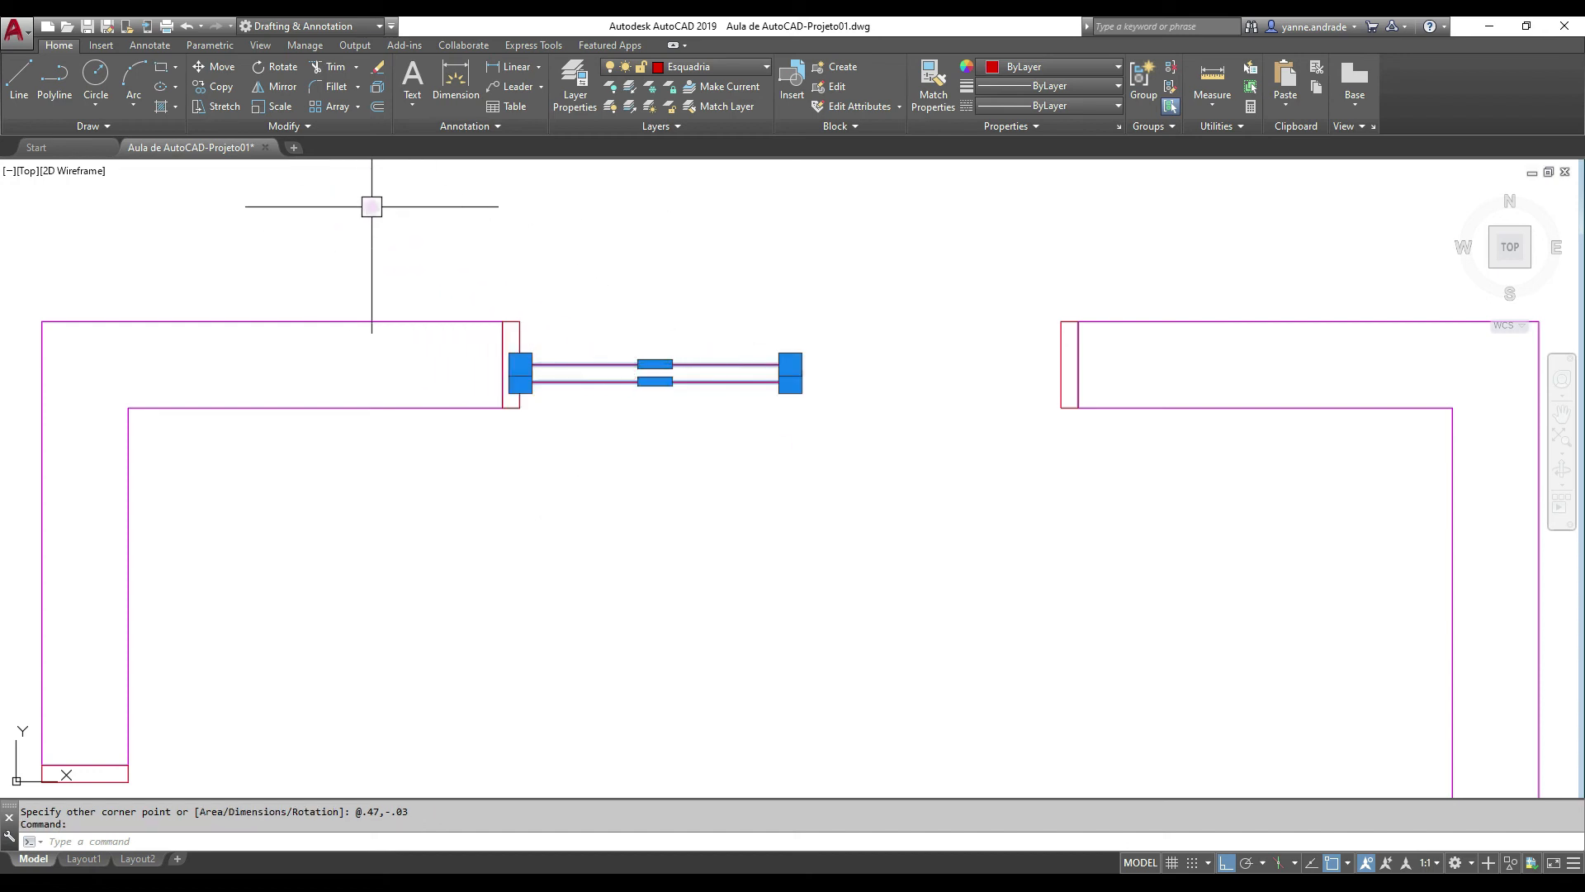
left_click(213, 88)
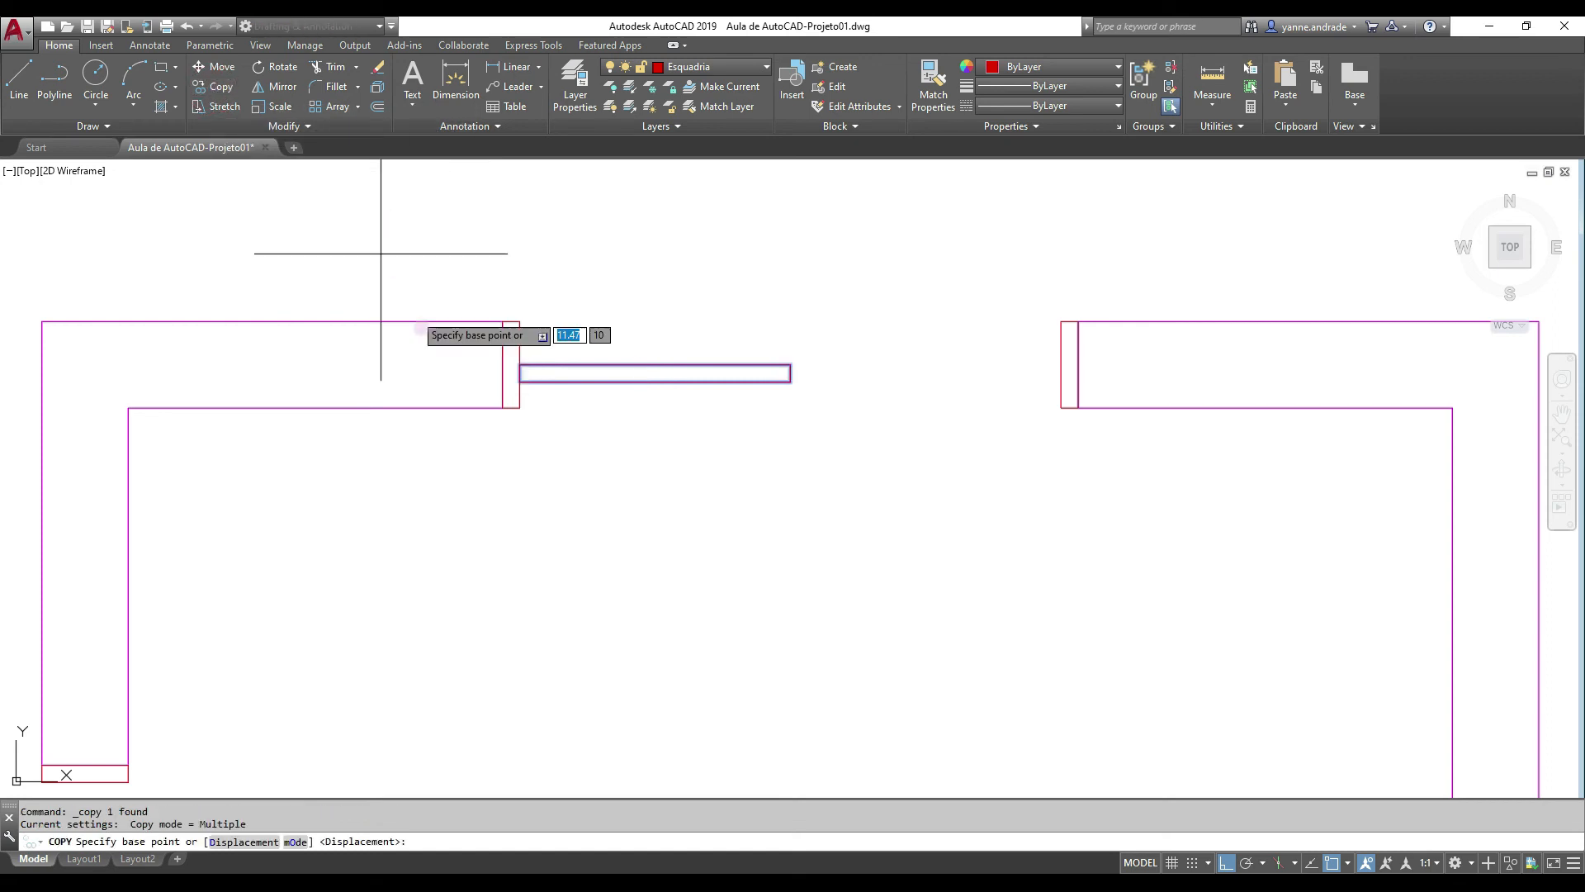
left_click(520, 368)
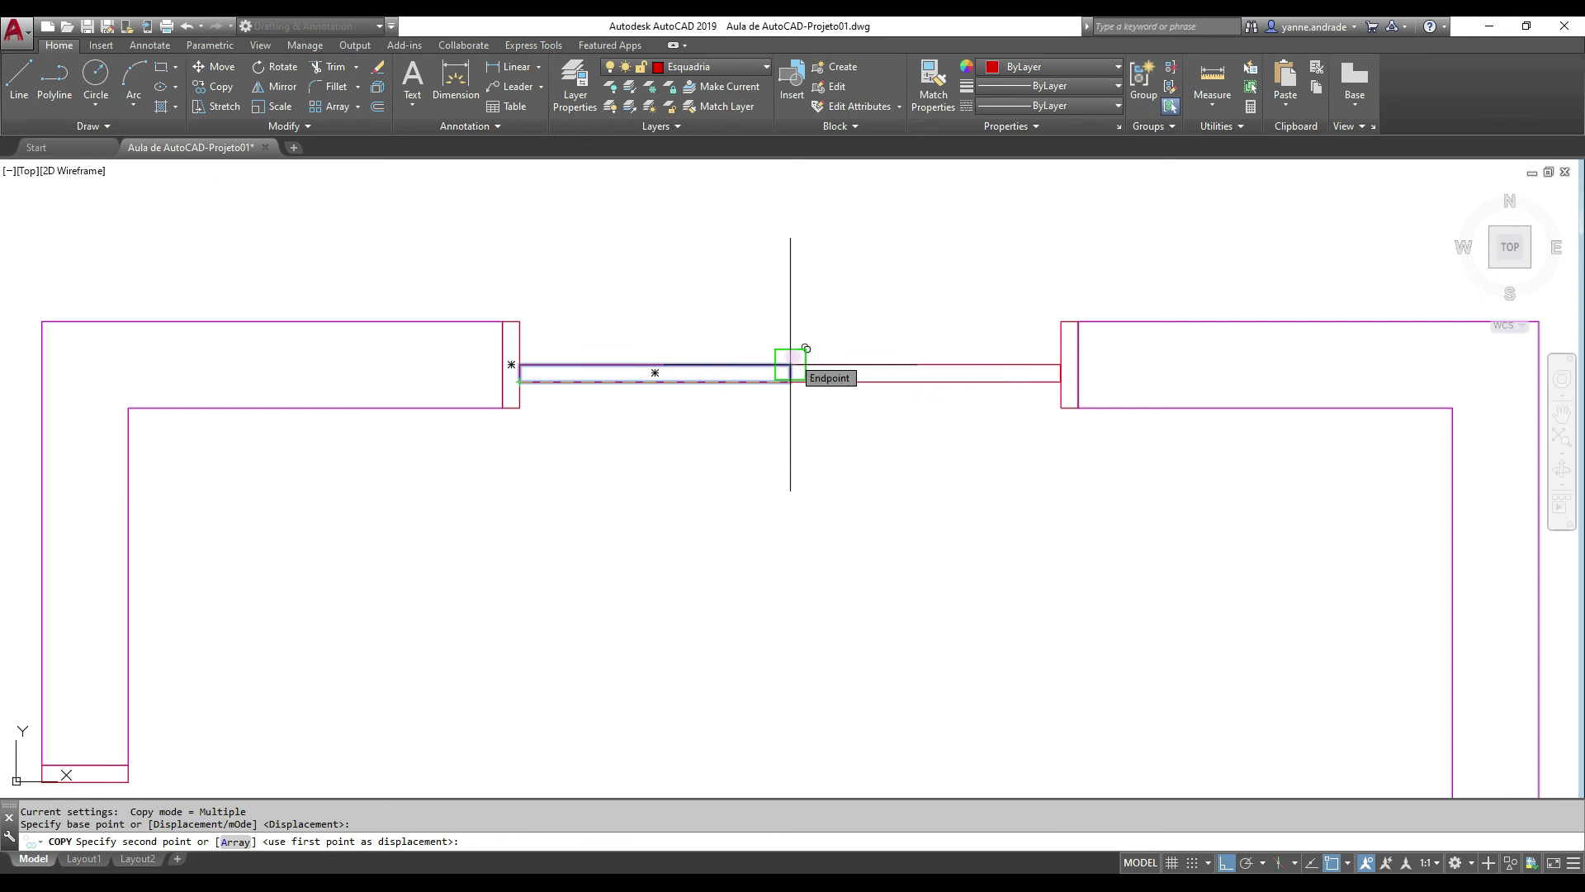
left_click(790, 364)
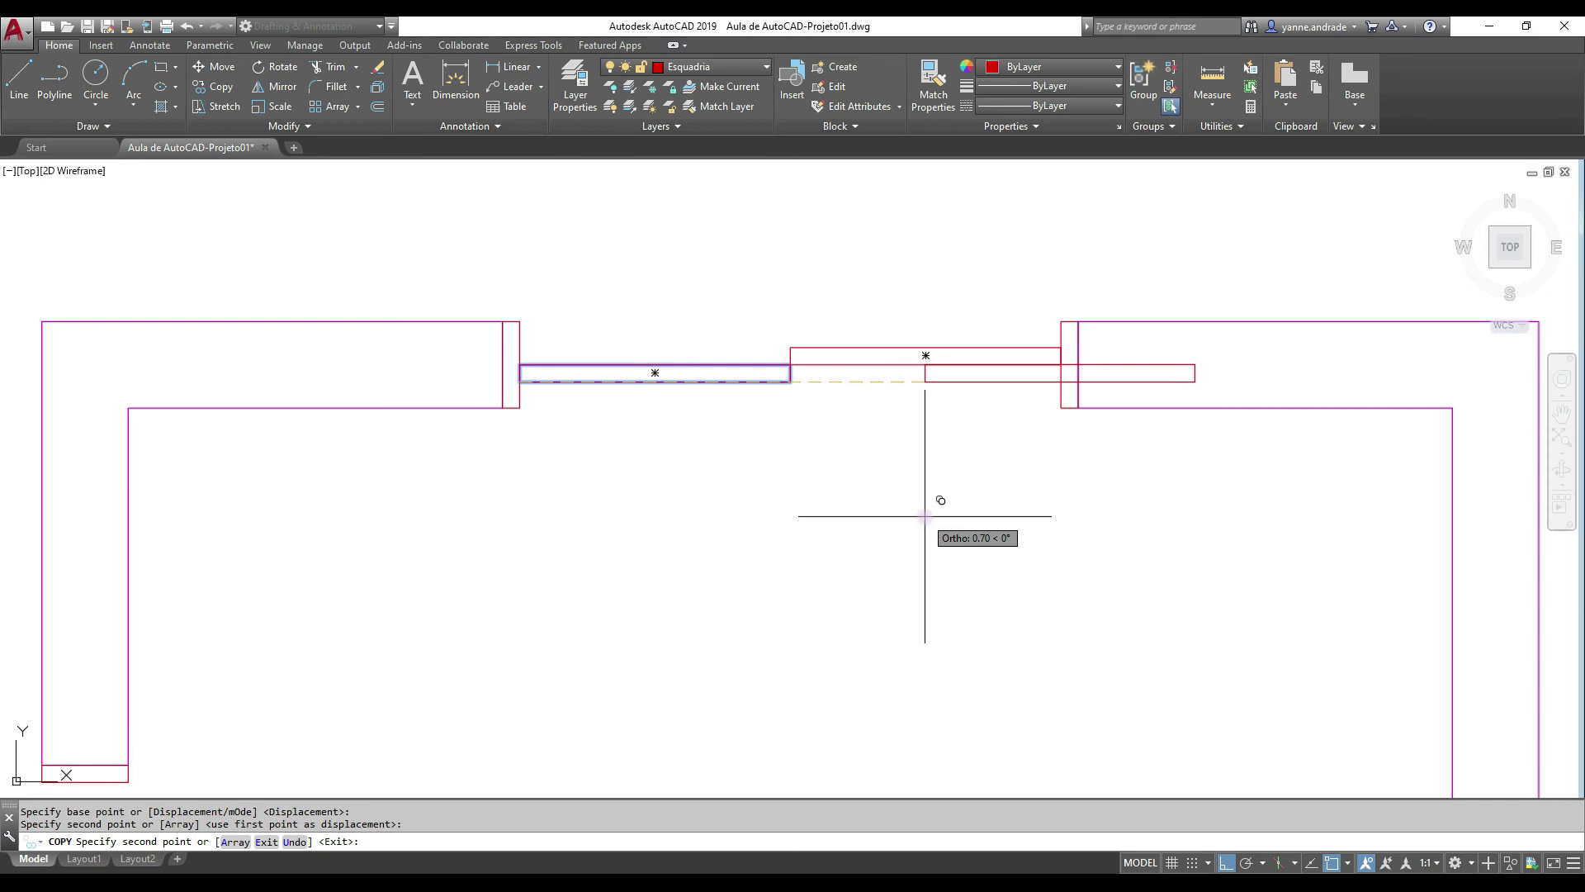
key("Escape")
middle_click_drag(660, 375, 829, 342)
scroll(831, 342, "down", 2)
middle_click_drag(749, 454, 836, 278)
scroll(716, 344, "up", 2)
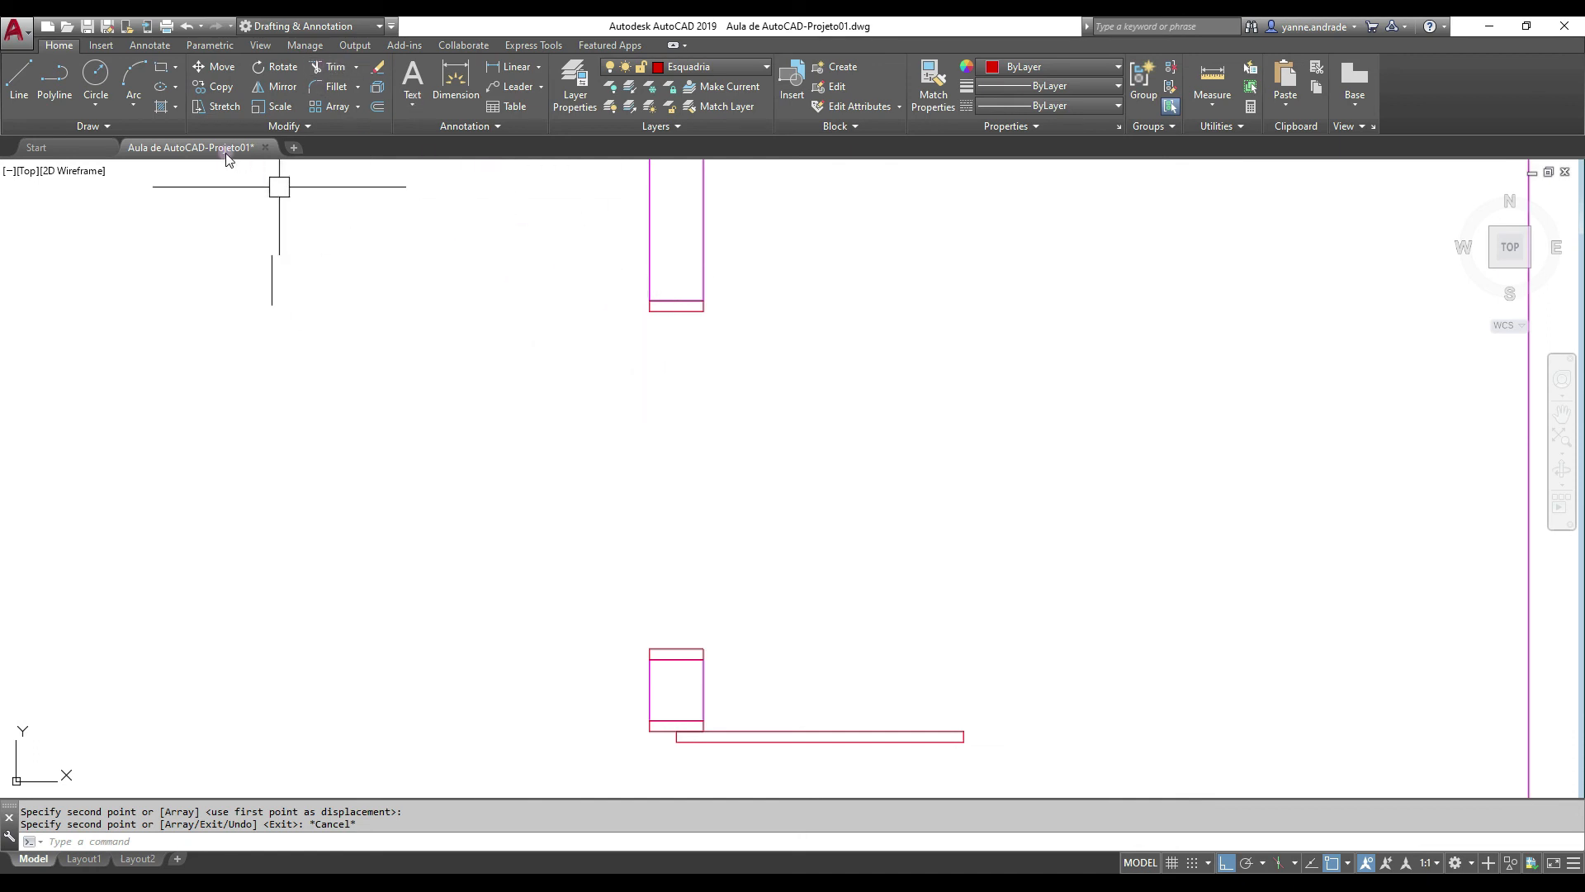
Draw a window pane rectangle from the midpoint of the upper frame's opening-side edge in the left wall opening, with its opposite corner at 0.03, -0.47
left_click(161, 66)
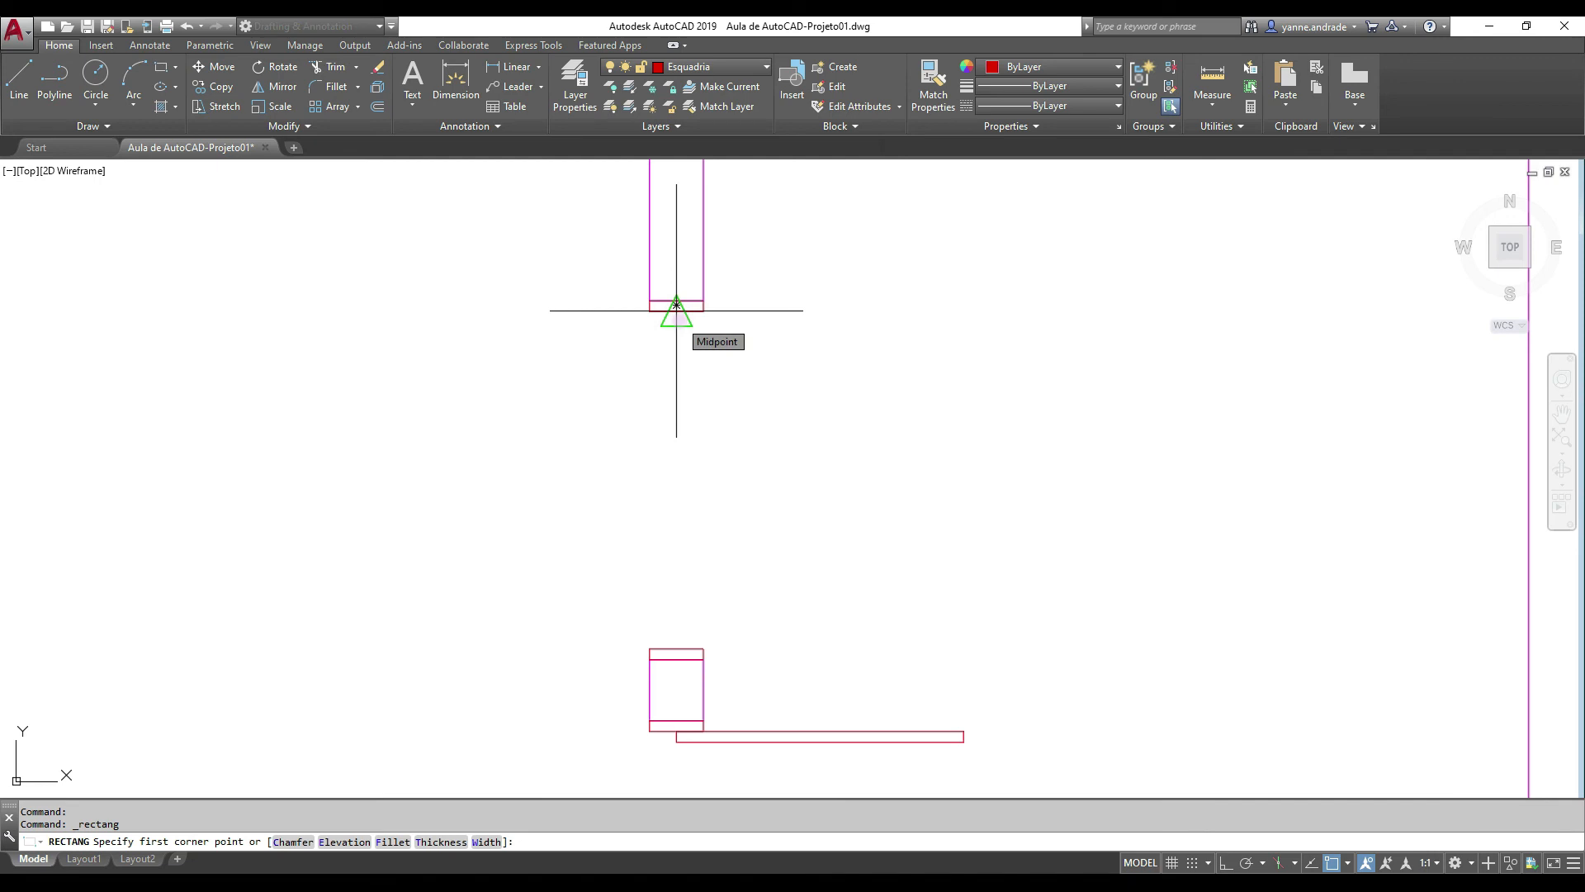
left_click(676, 306)
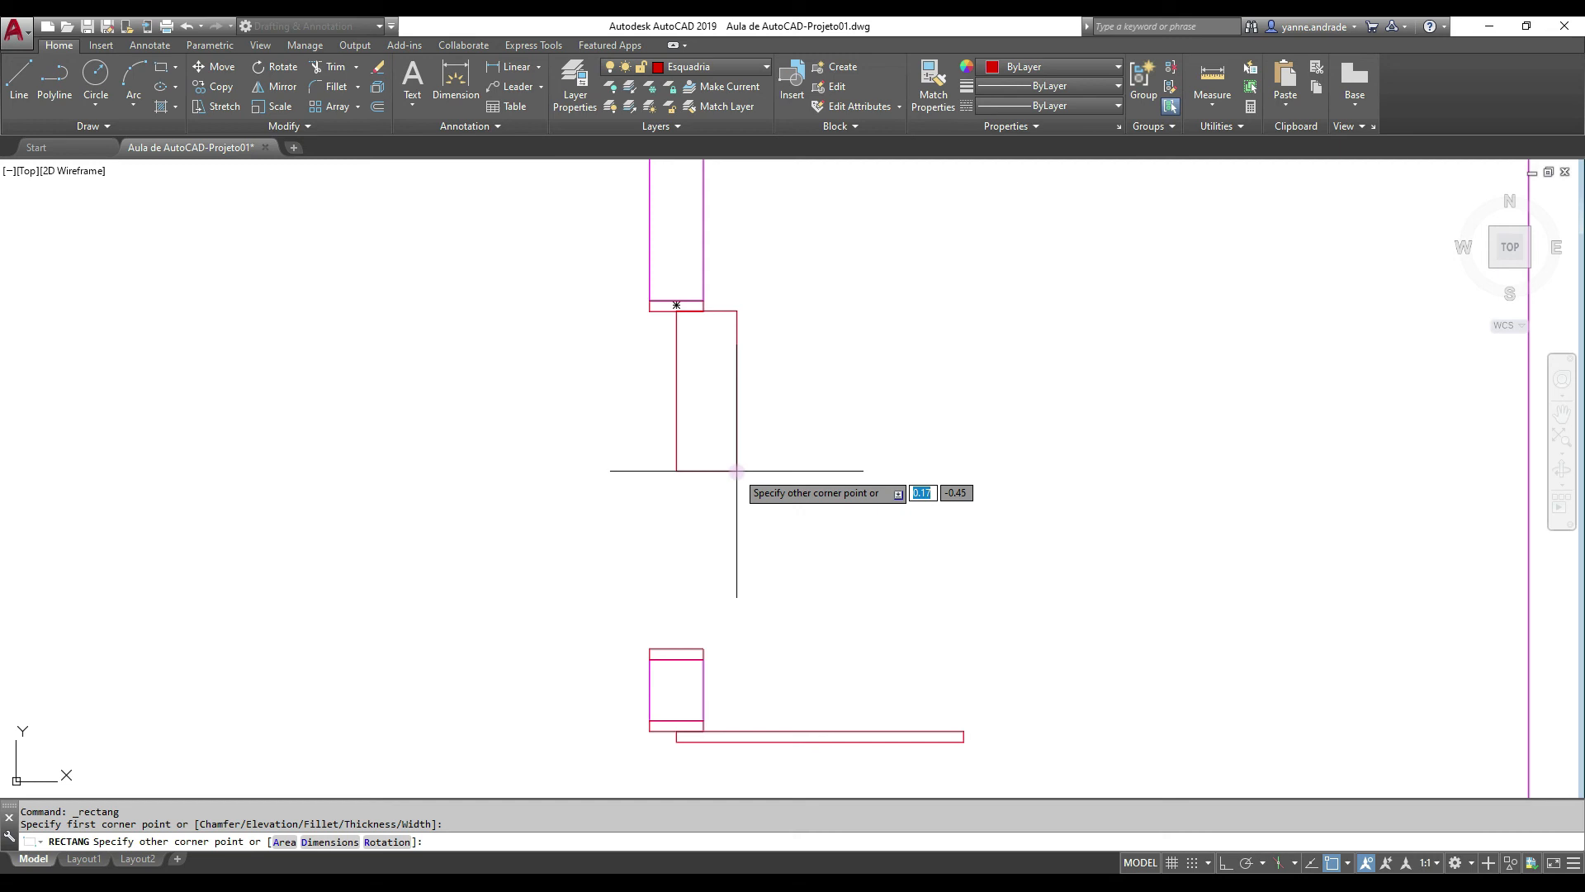
type(".03")
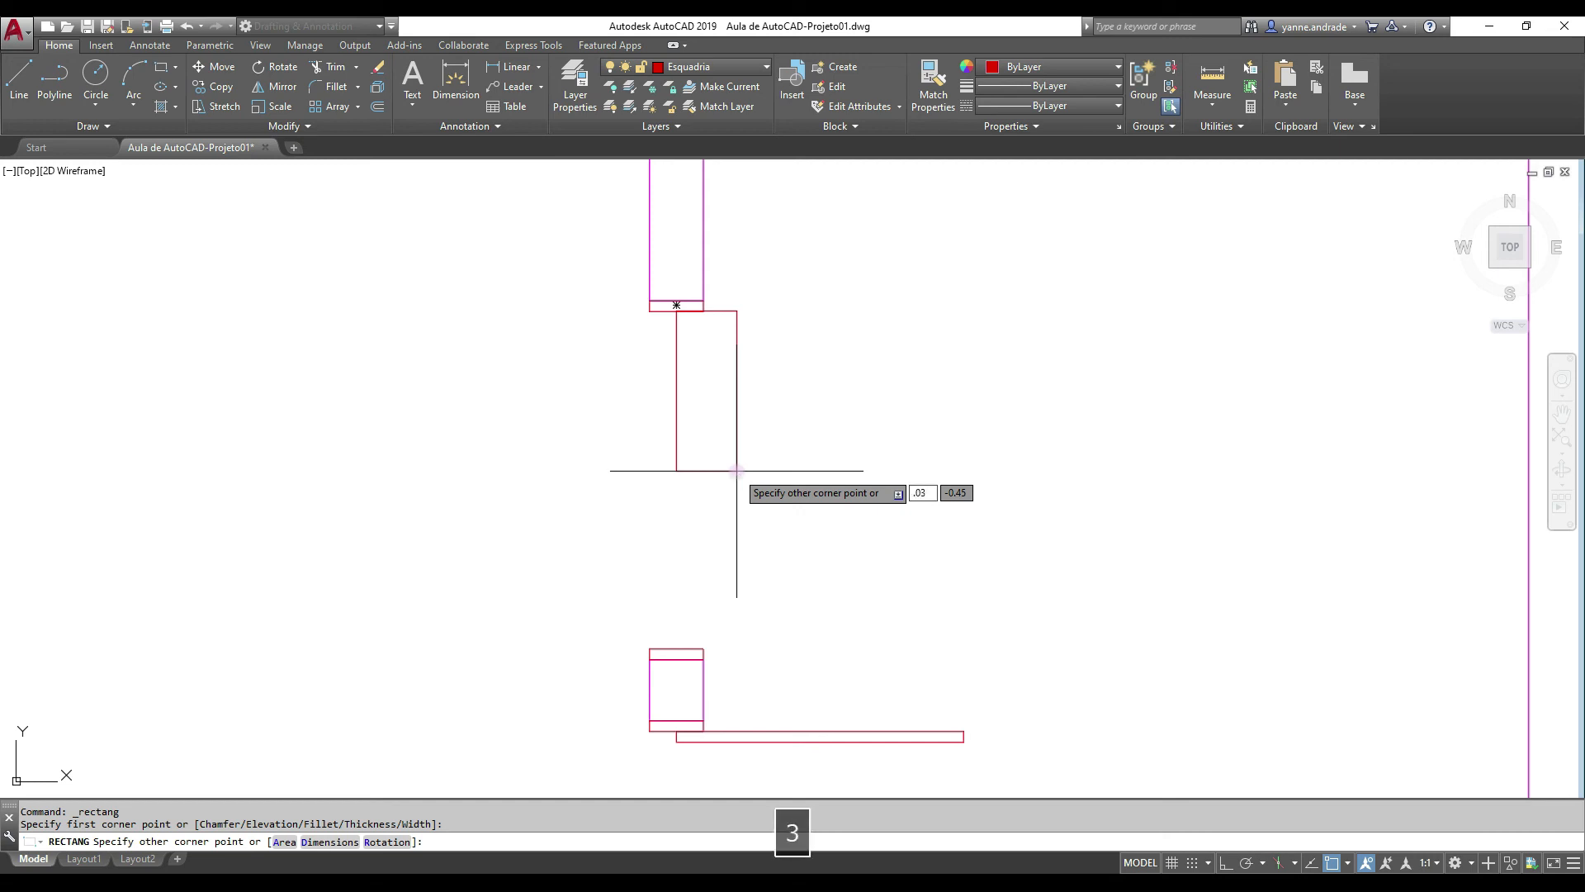
key("Tab")
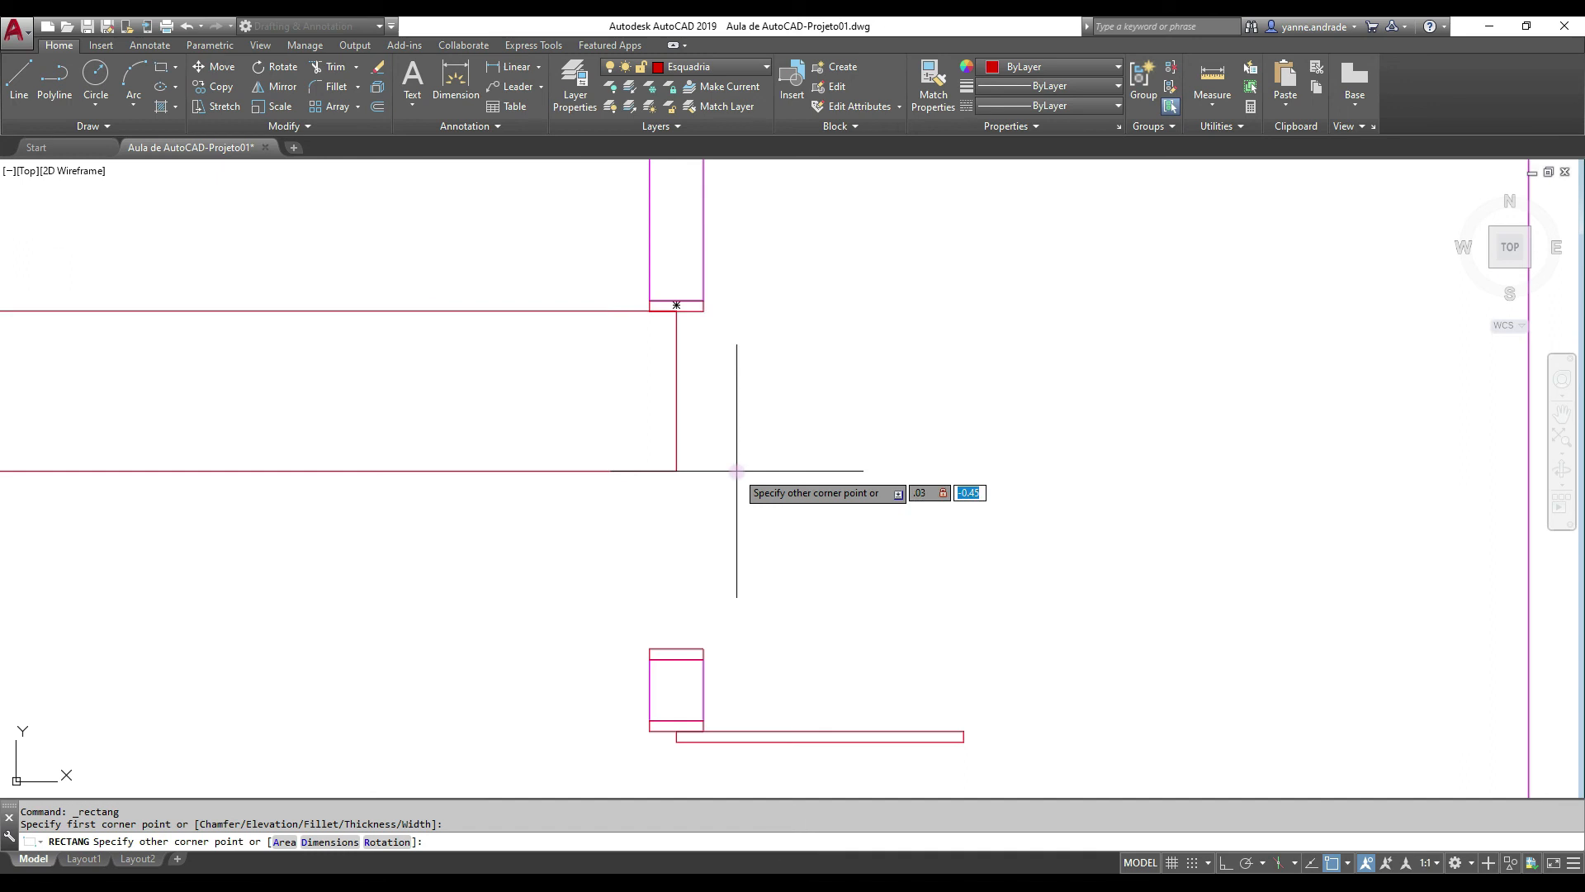
type(".")
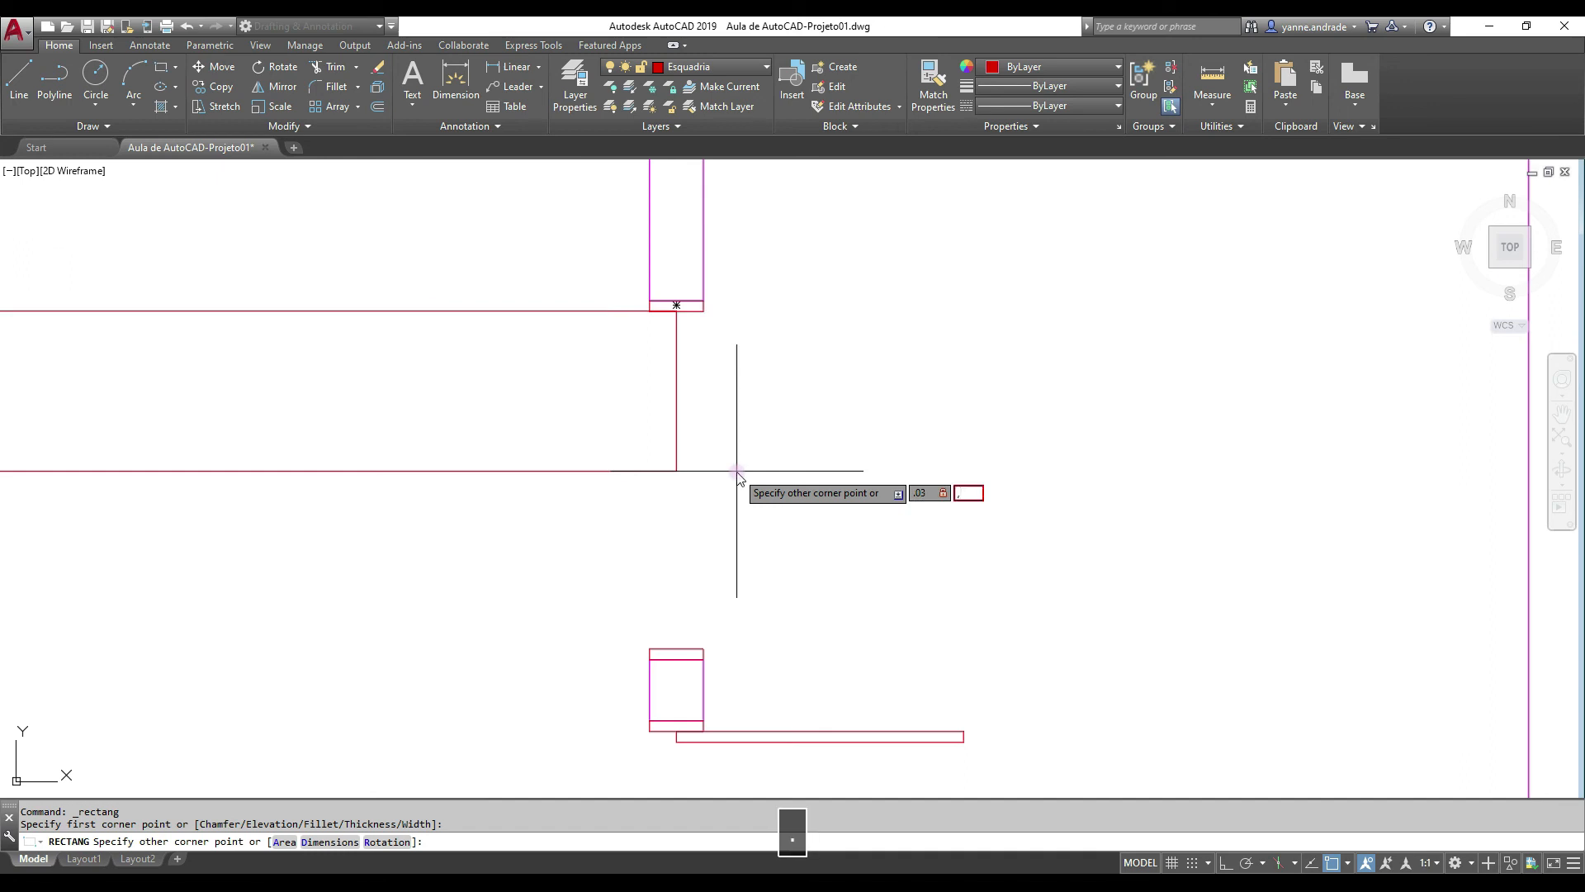
key("BackSpace")
type("-.47")
key("Return")
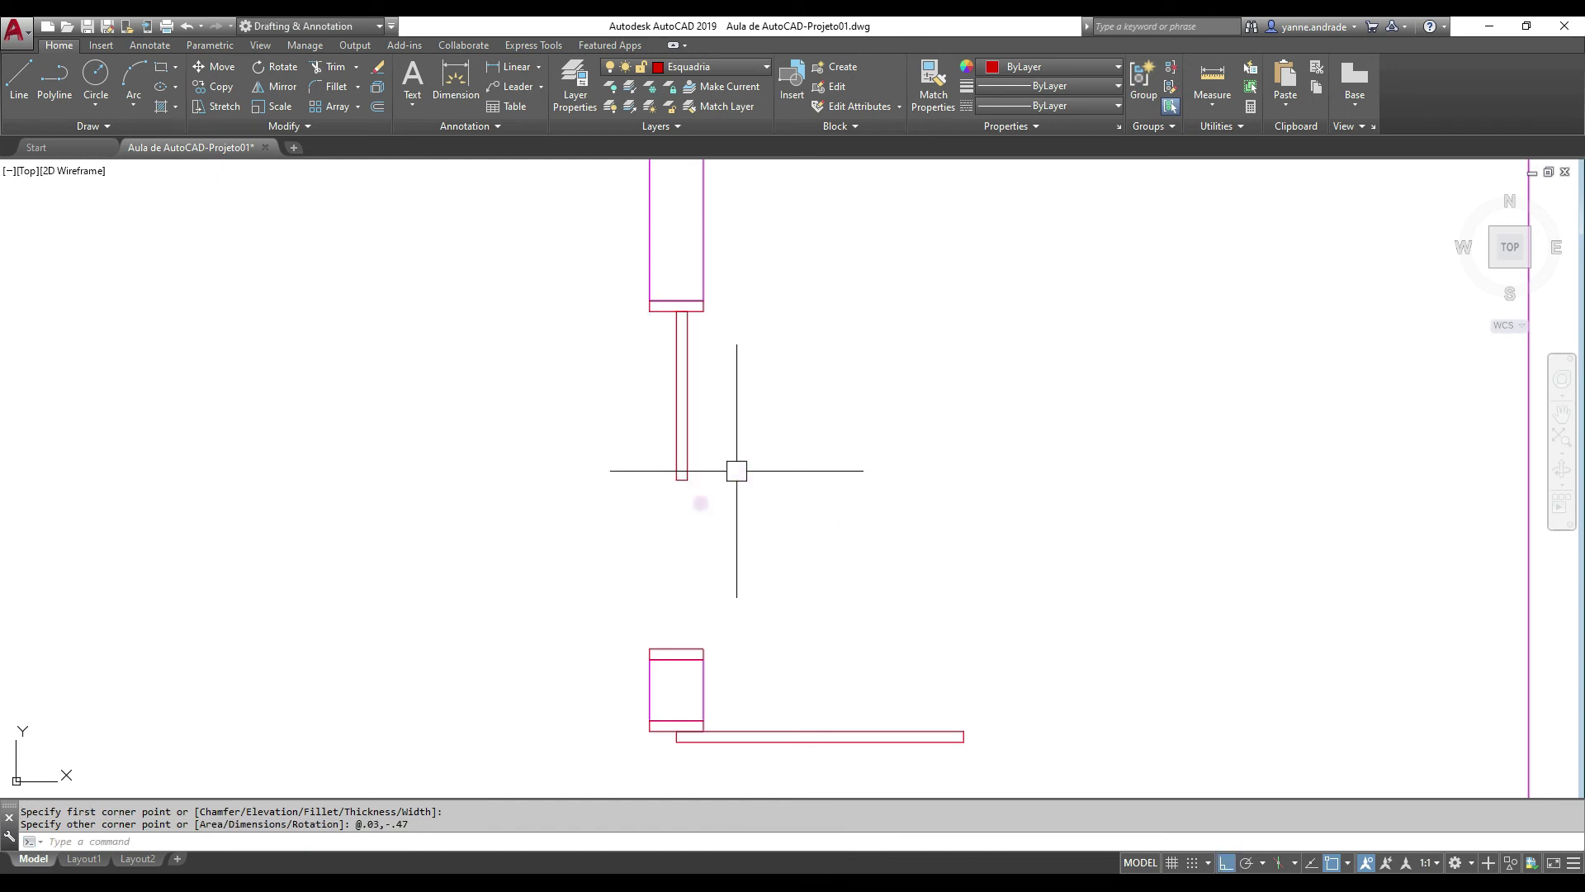
Copy the window pane in the left wall opening from its upper-right corner to its lower-left corner
left_click(677, 384)
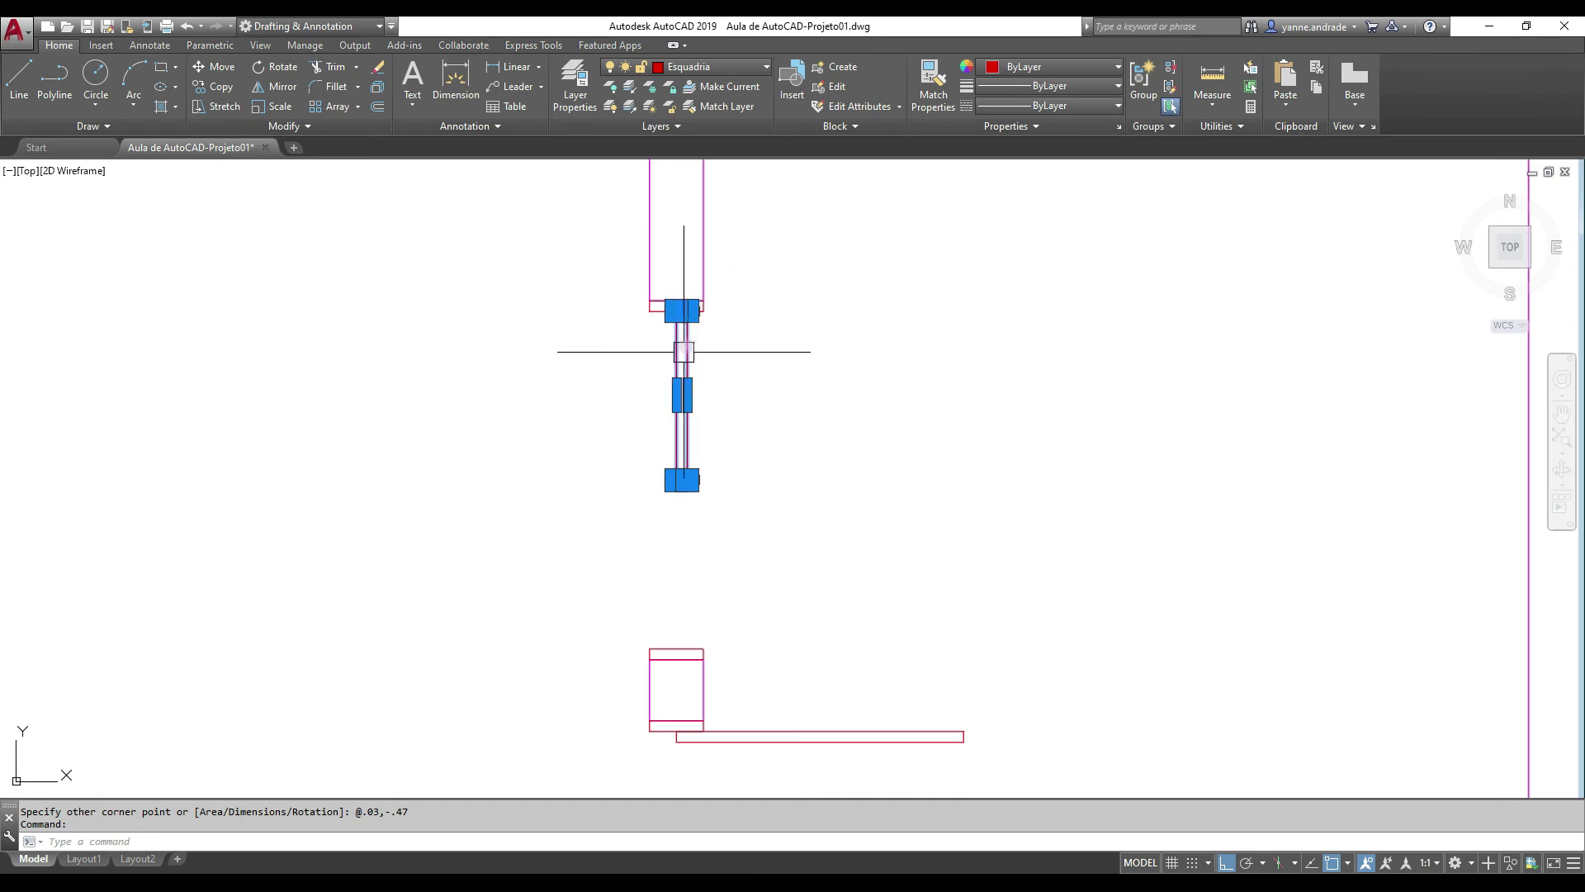
left_click(216, 87)
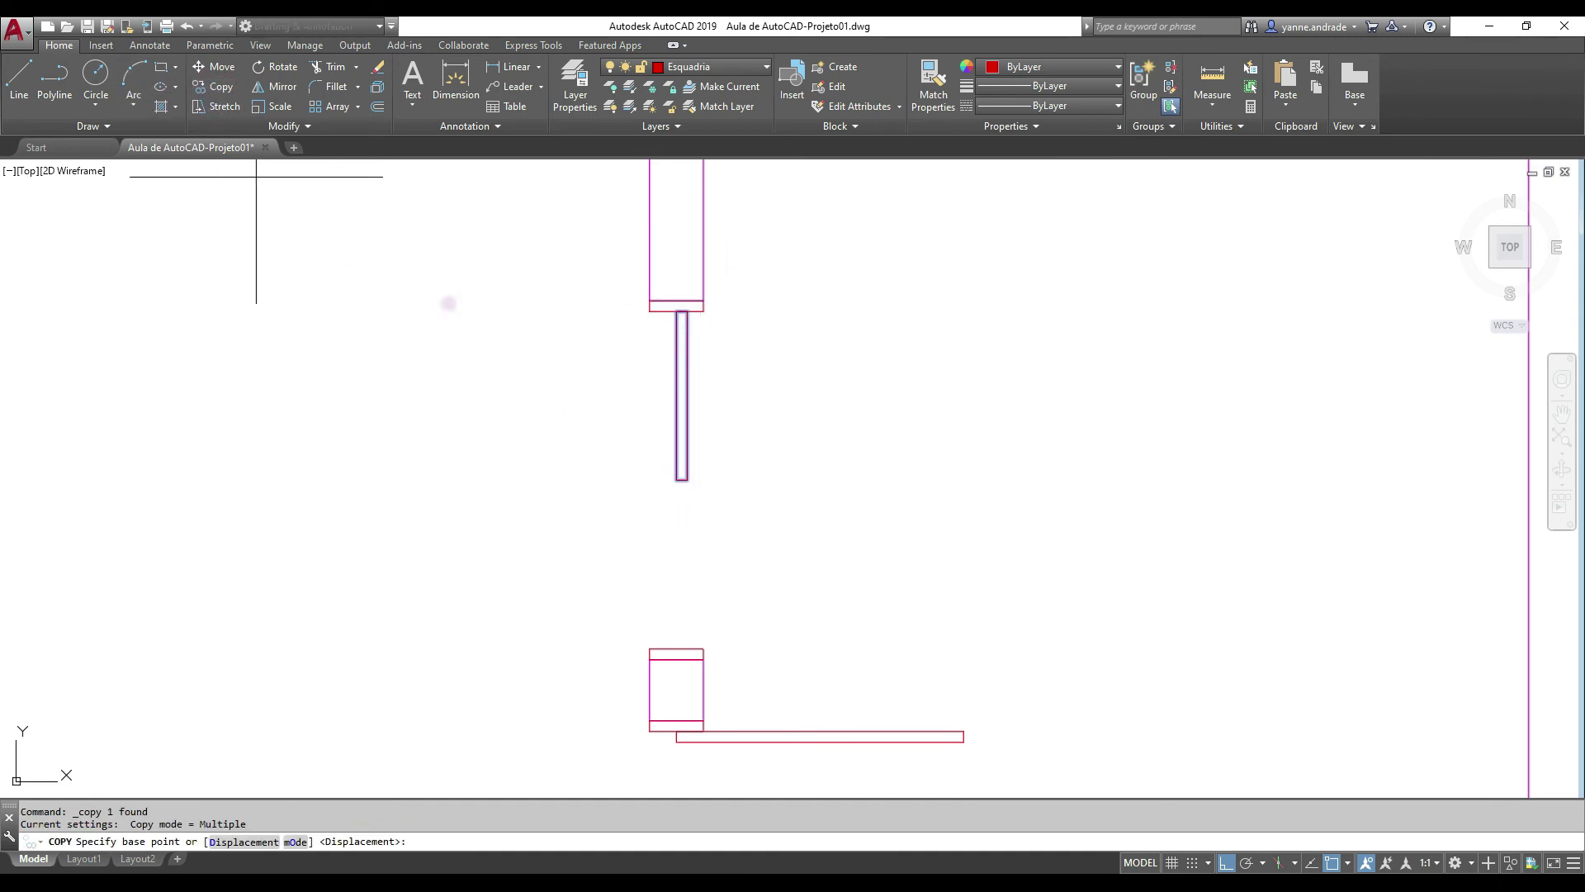
left_click(687, 310)
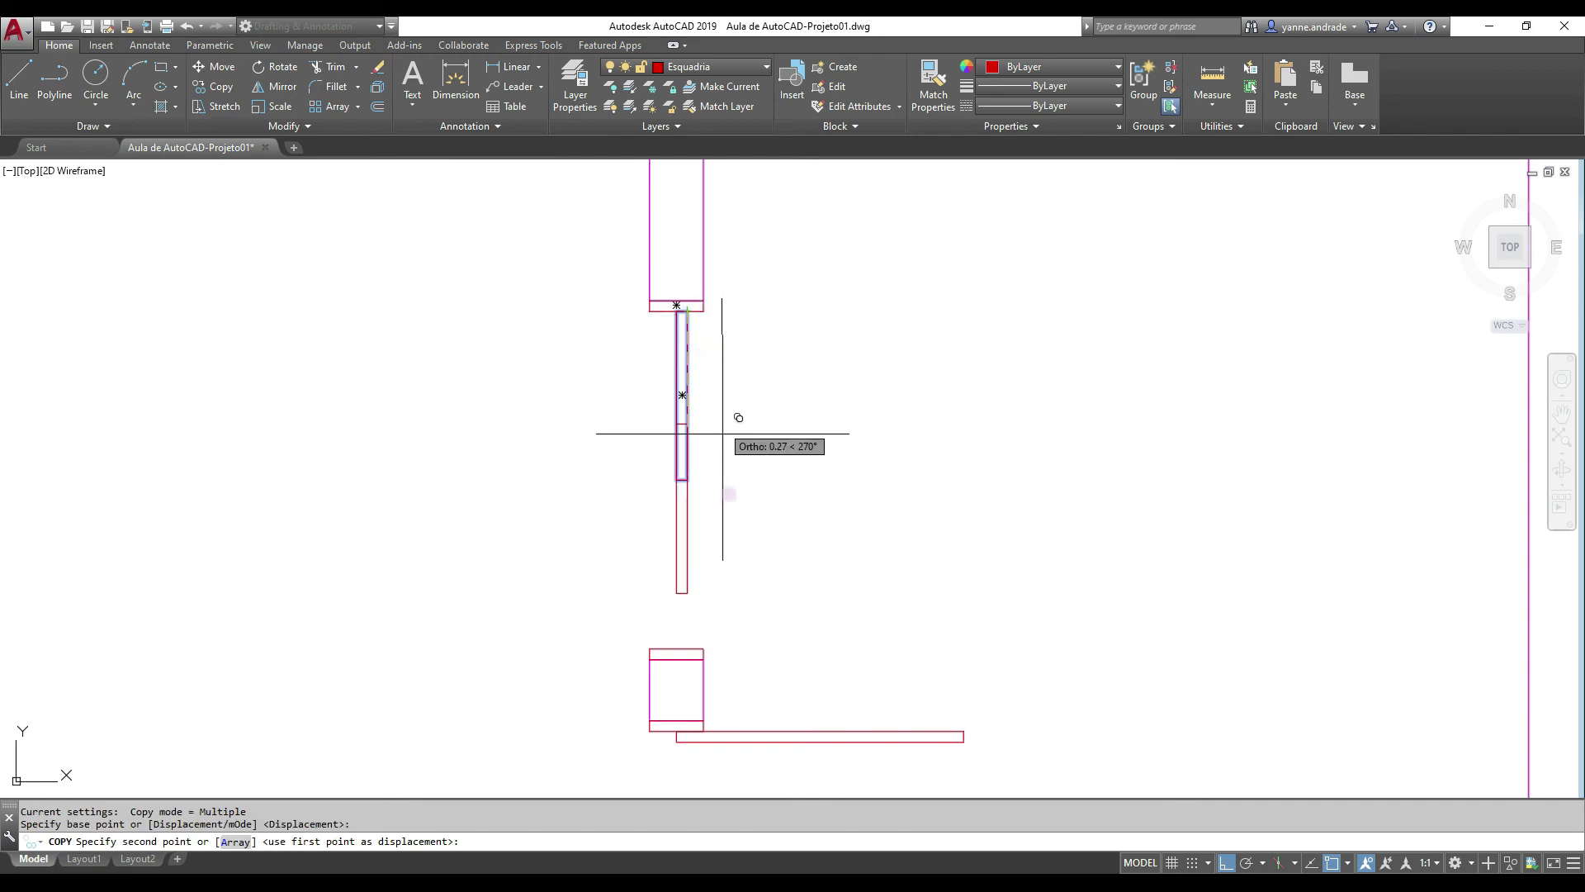
left_click(676, 480)
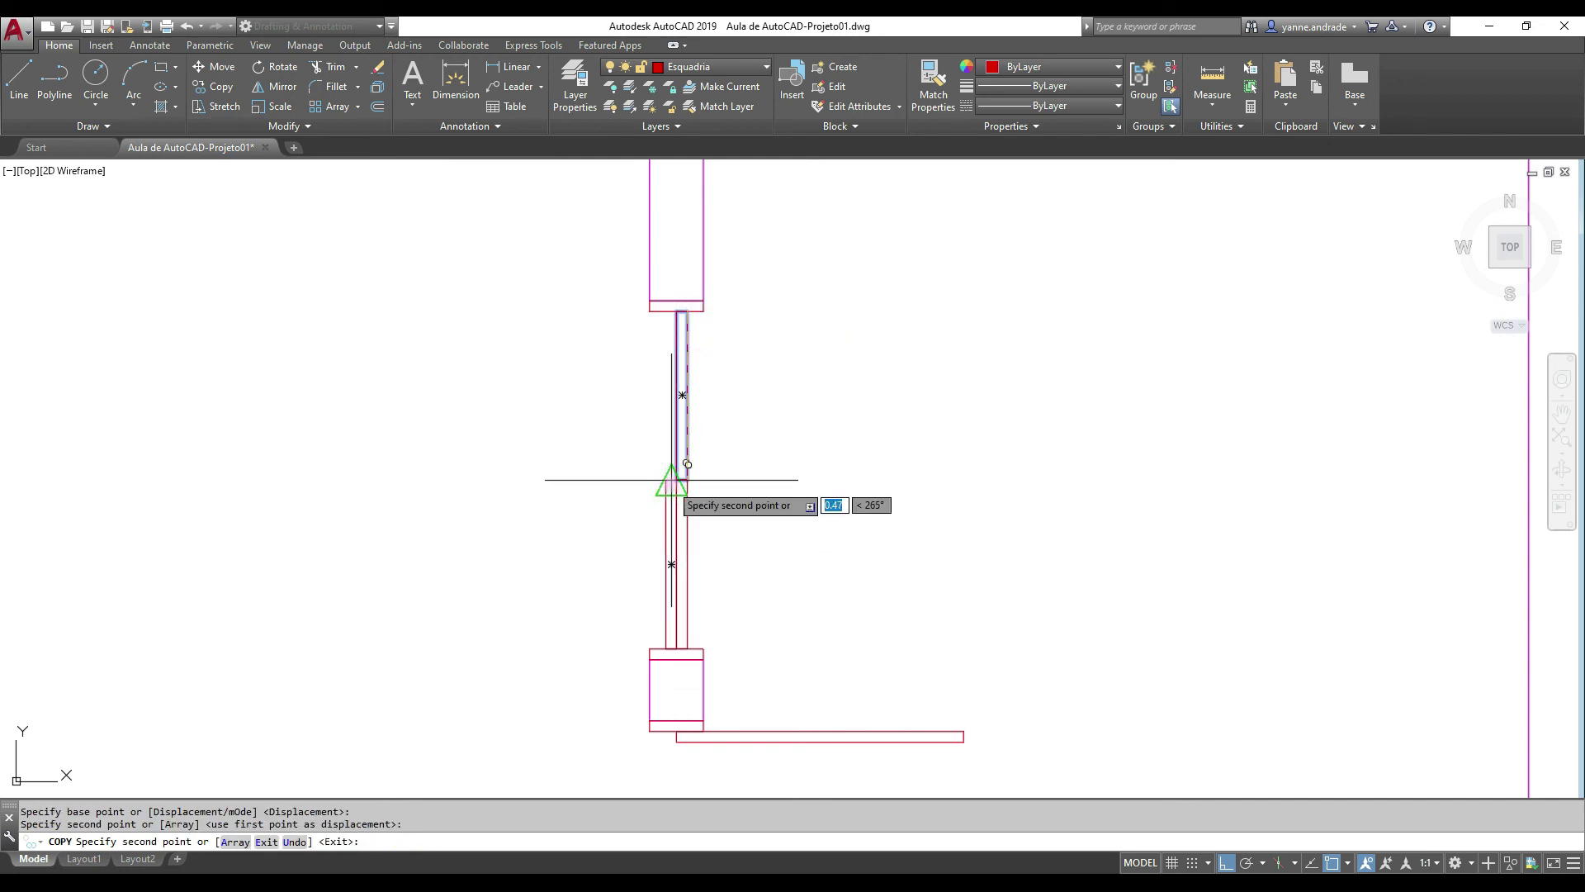
key("Return")
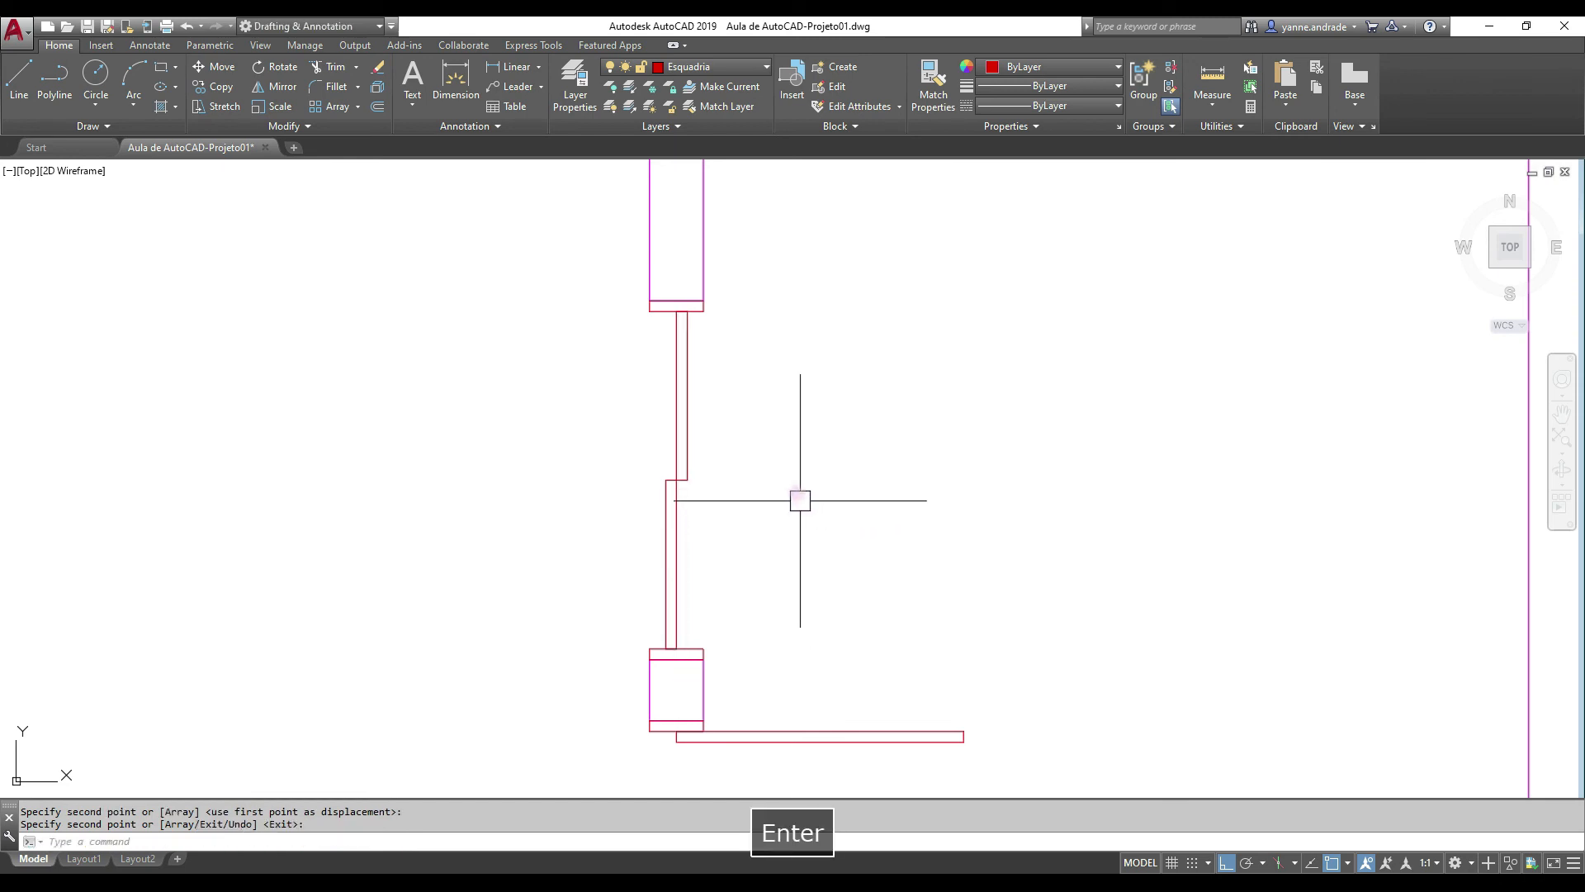
Make P.251 the current layer and draw a line between the frames along the outer face of the top wall opening
scroll(797, 492, "down", 3)
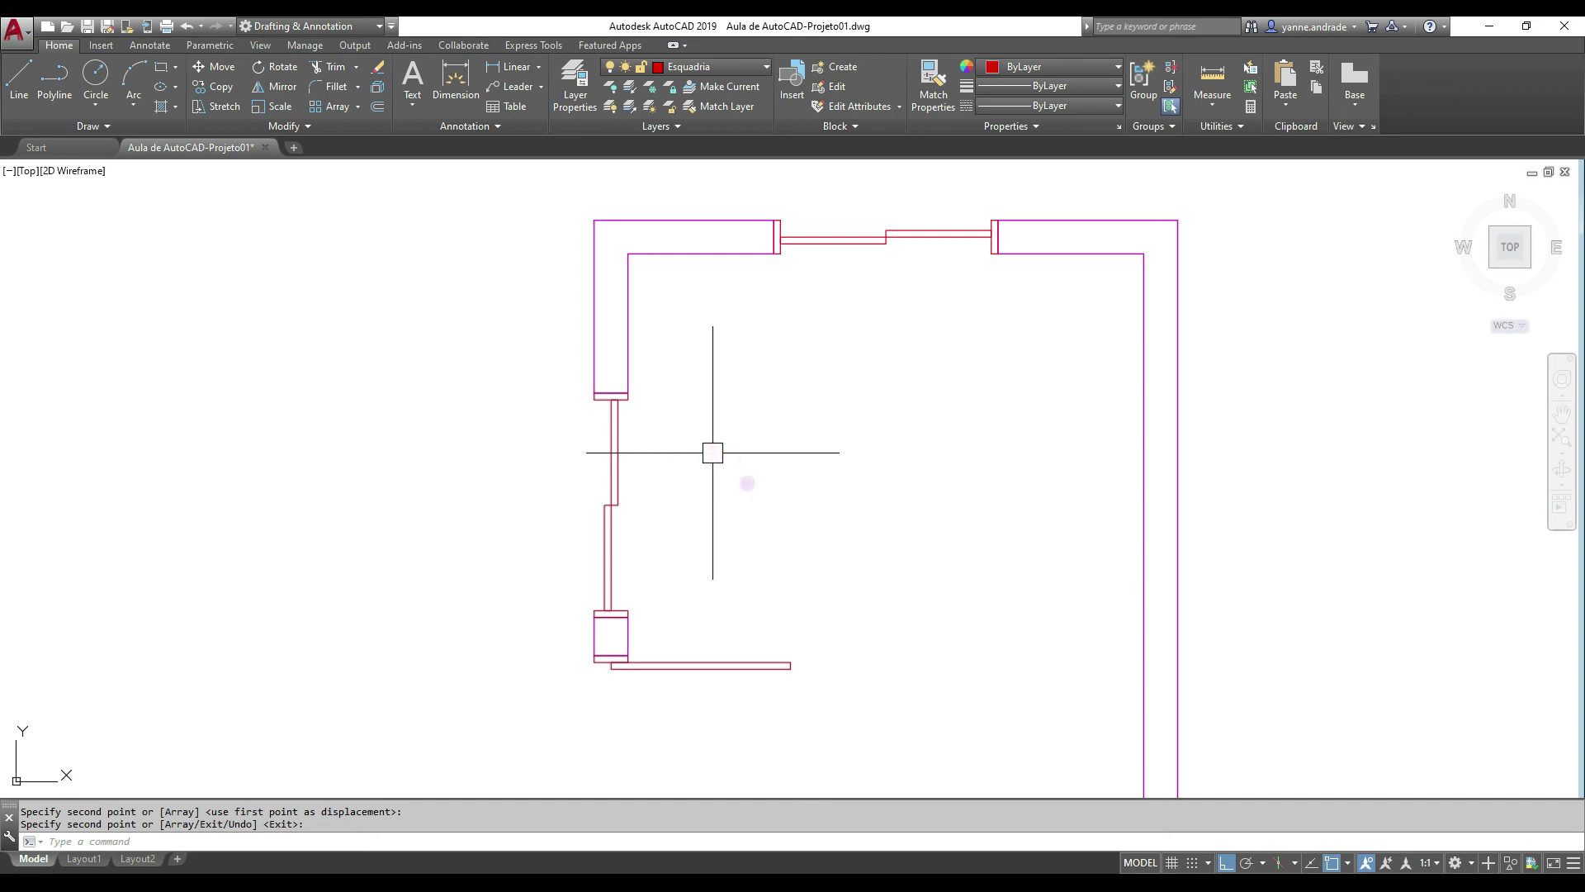
left_click(695, 74)
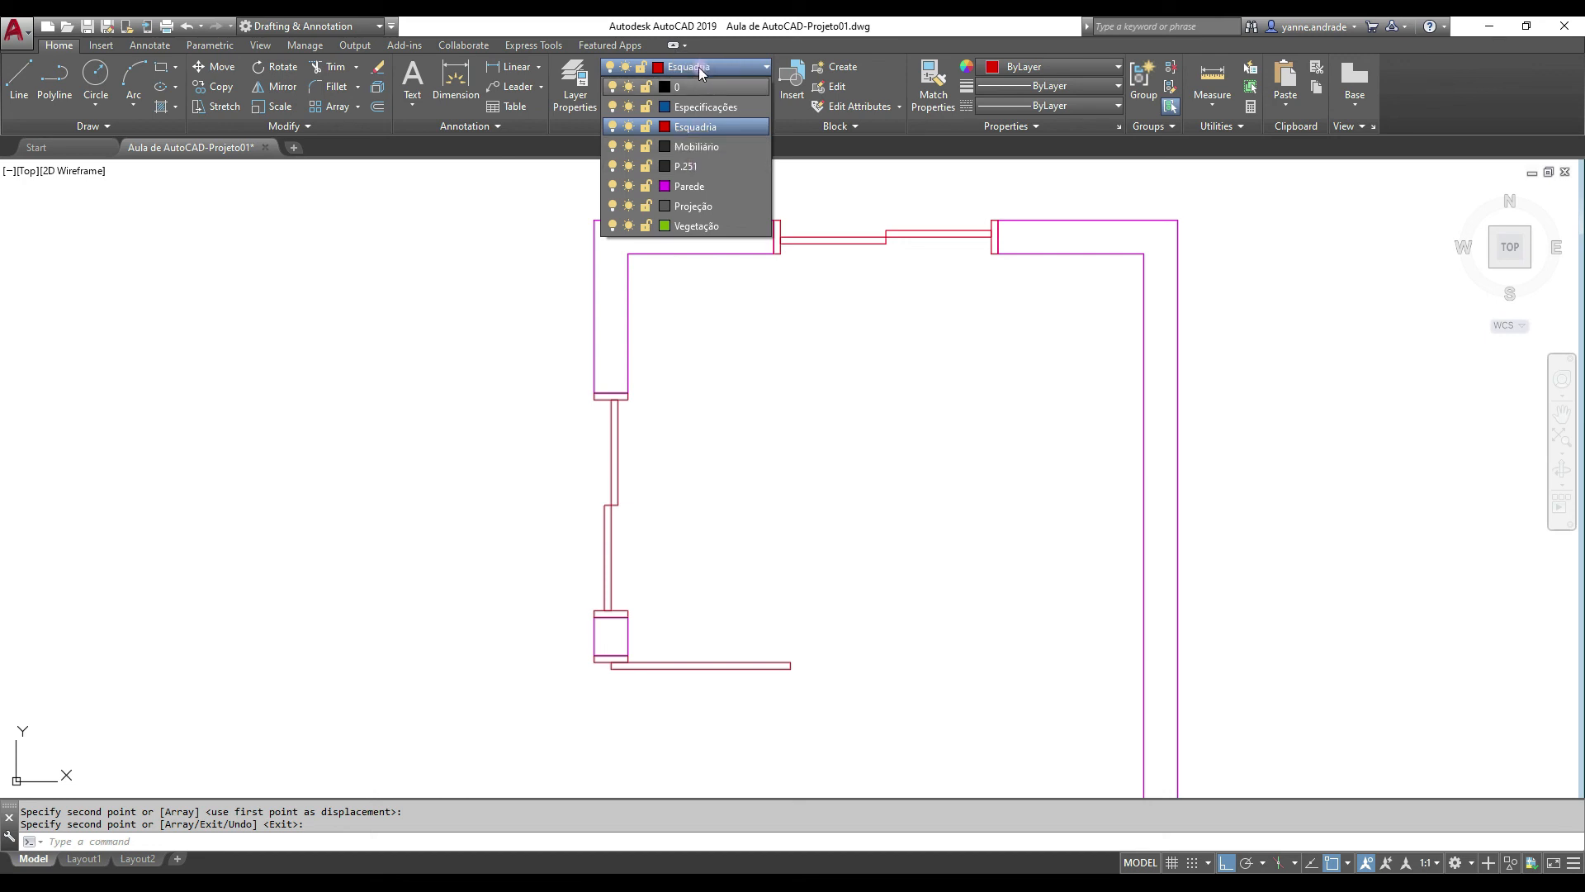
left_click(712, 167)
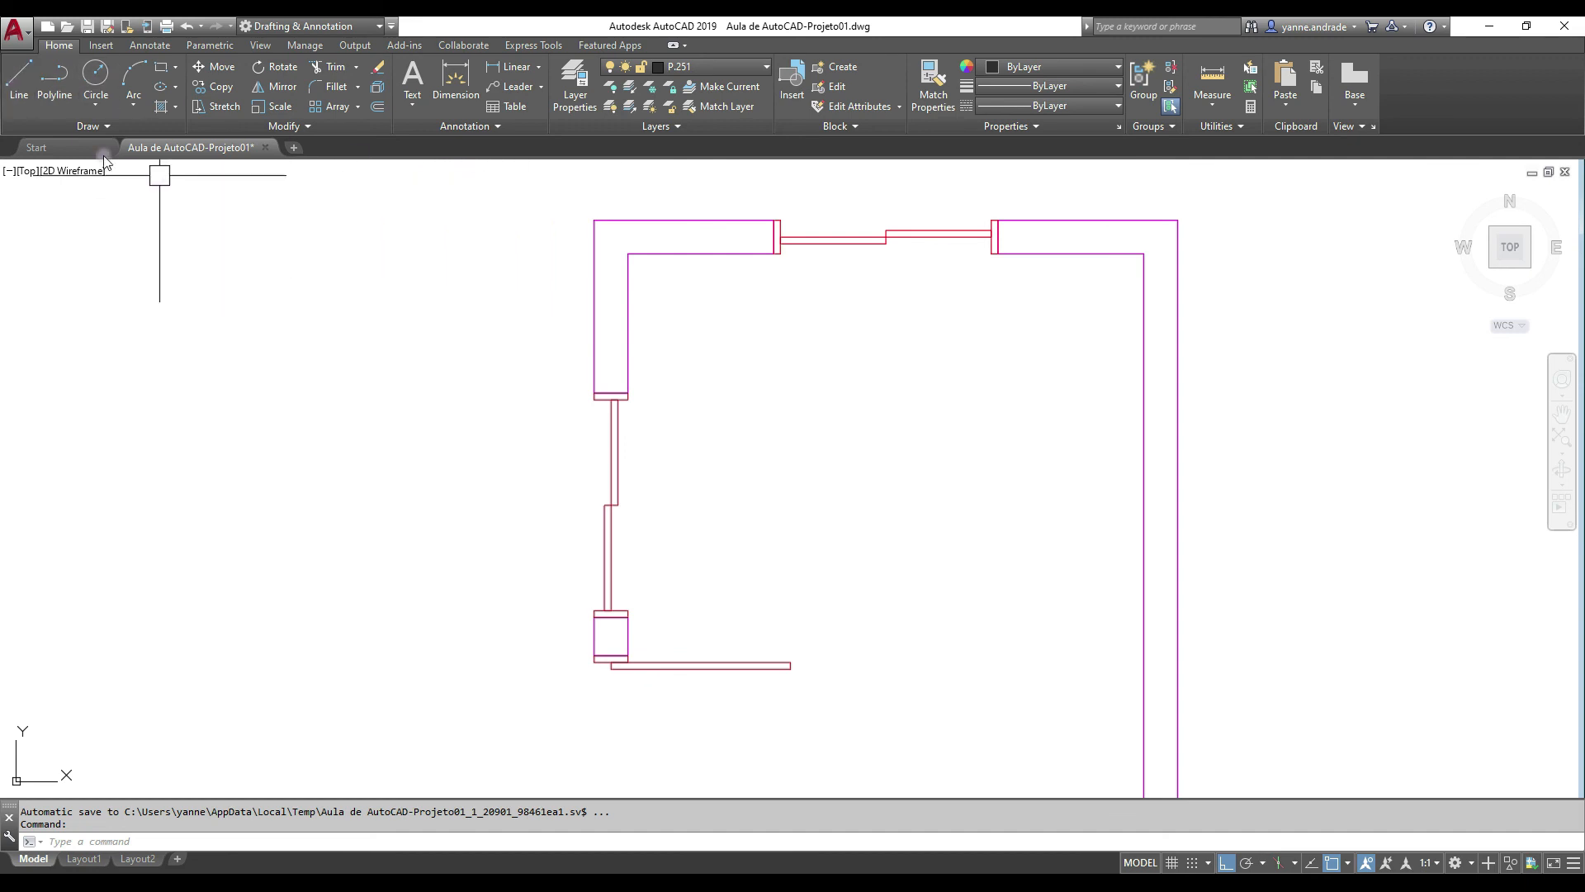
left_click(18, 84)
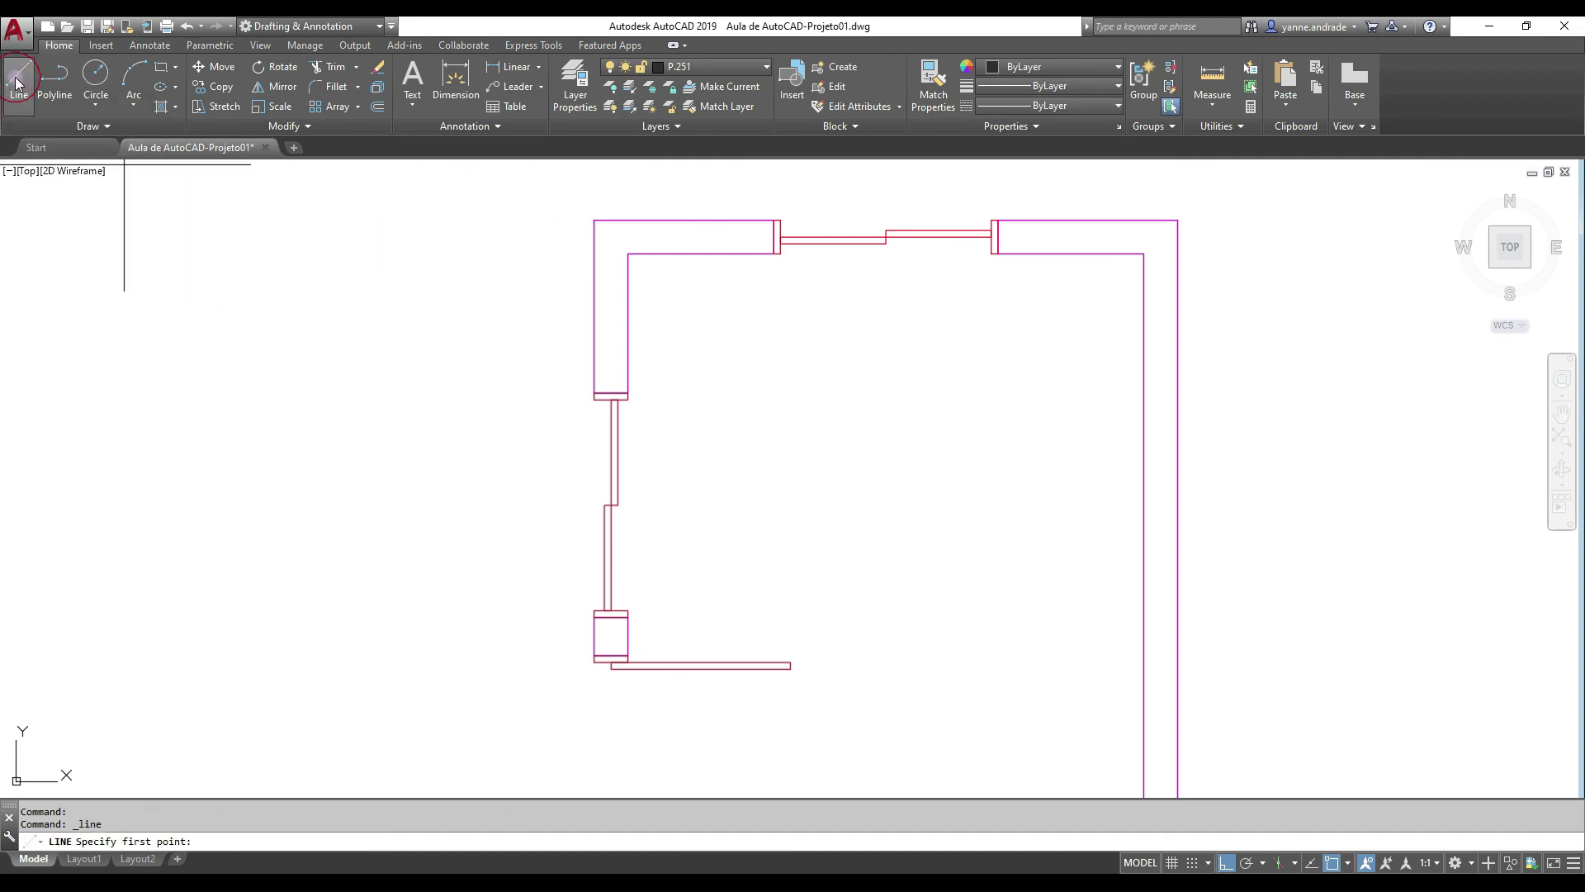
left_click(780, 220)
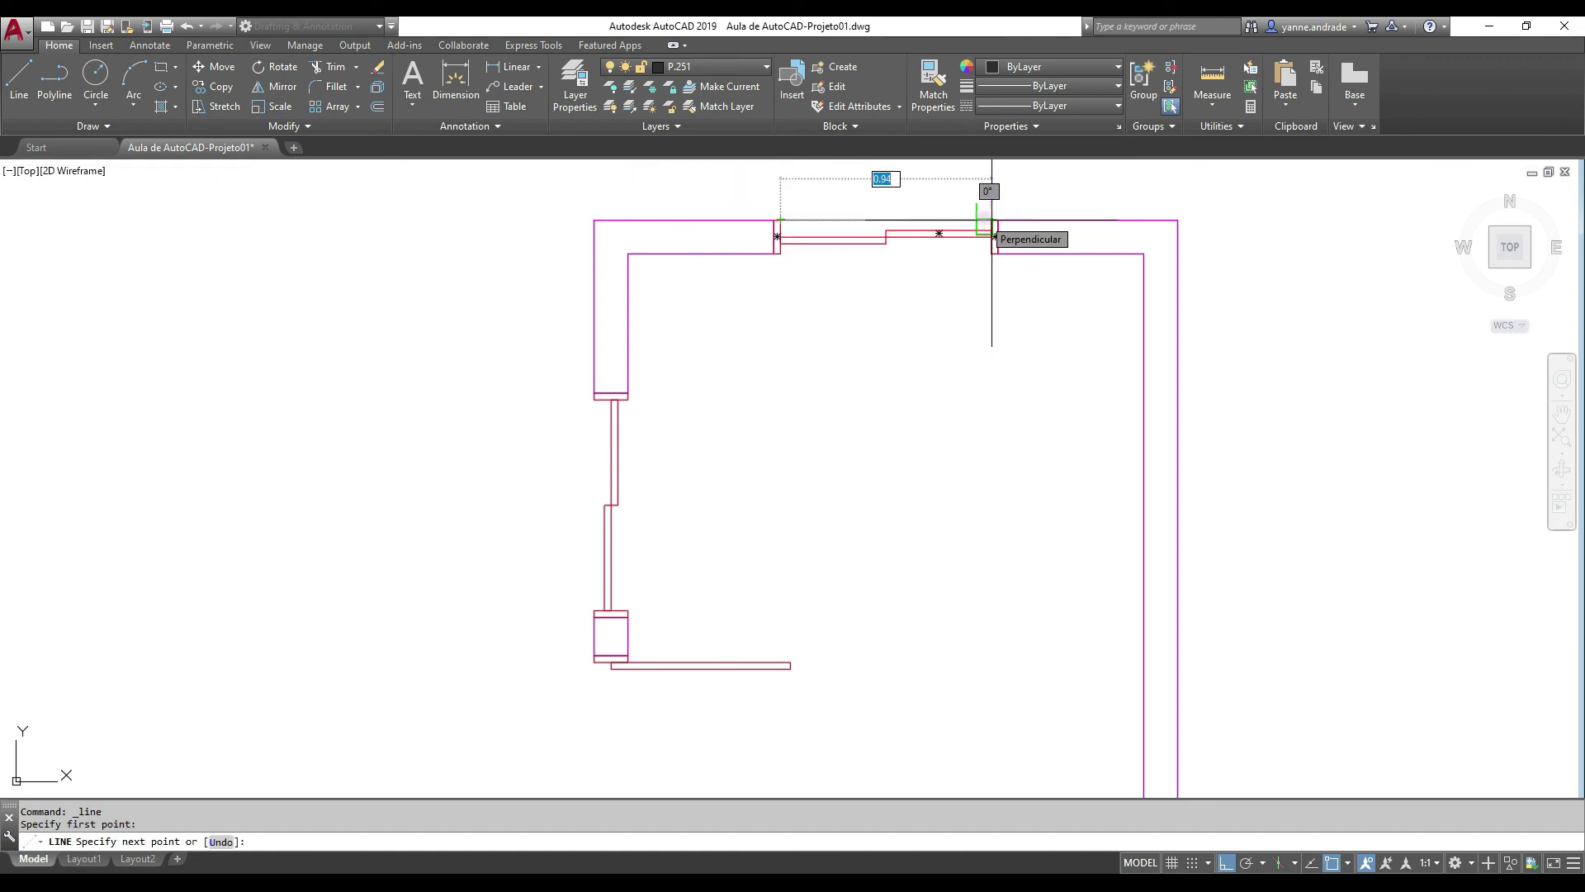
scroll(992, 219, "up", 4)
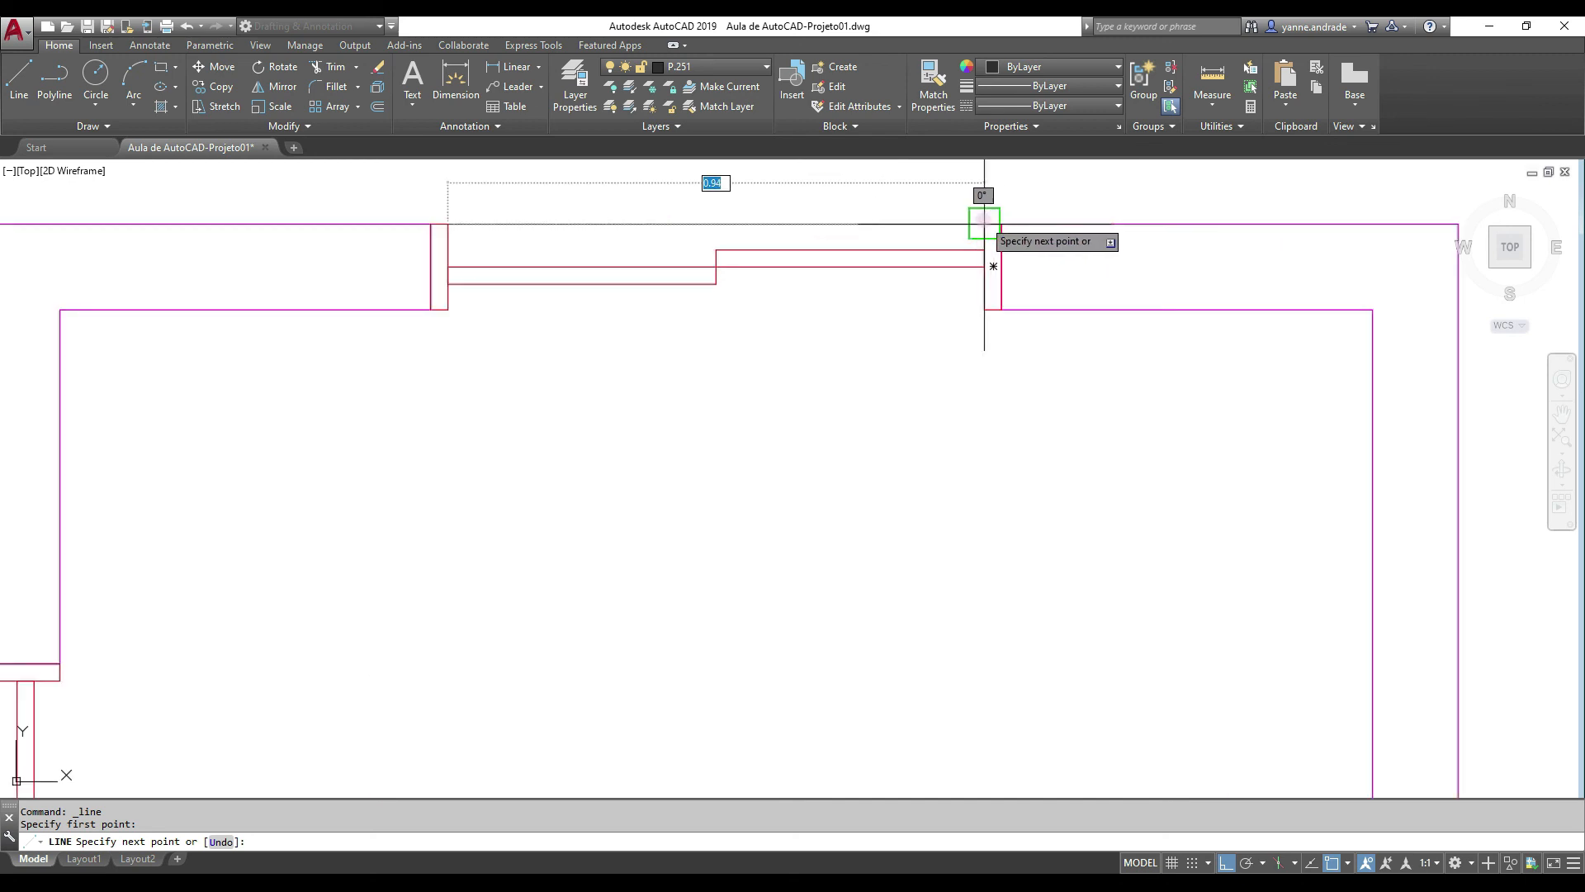
left_click(984, 223)
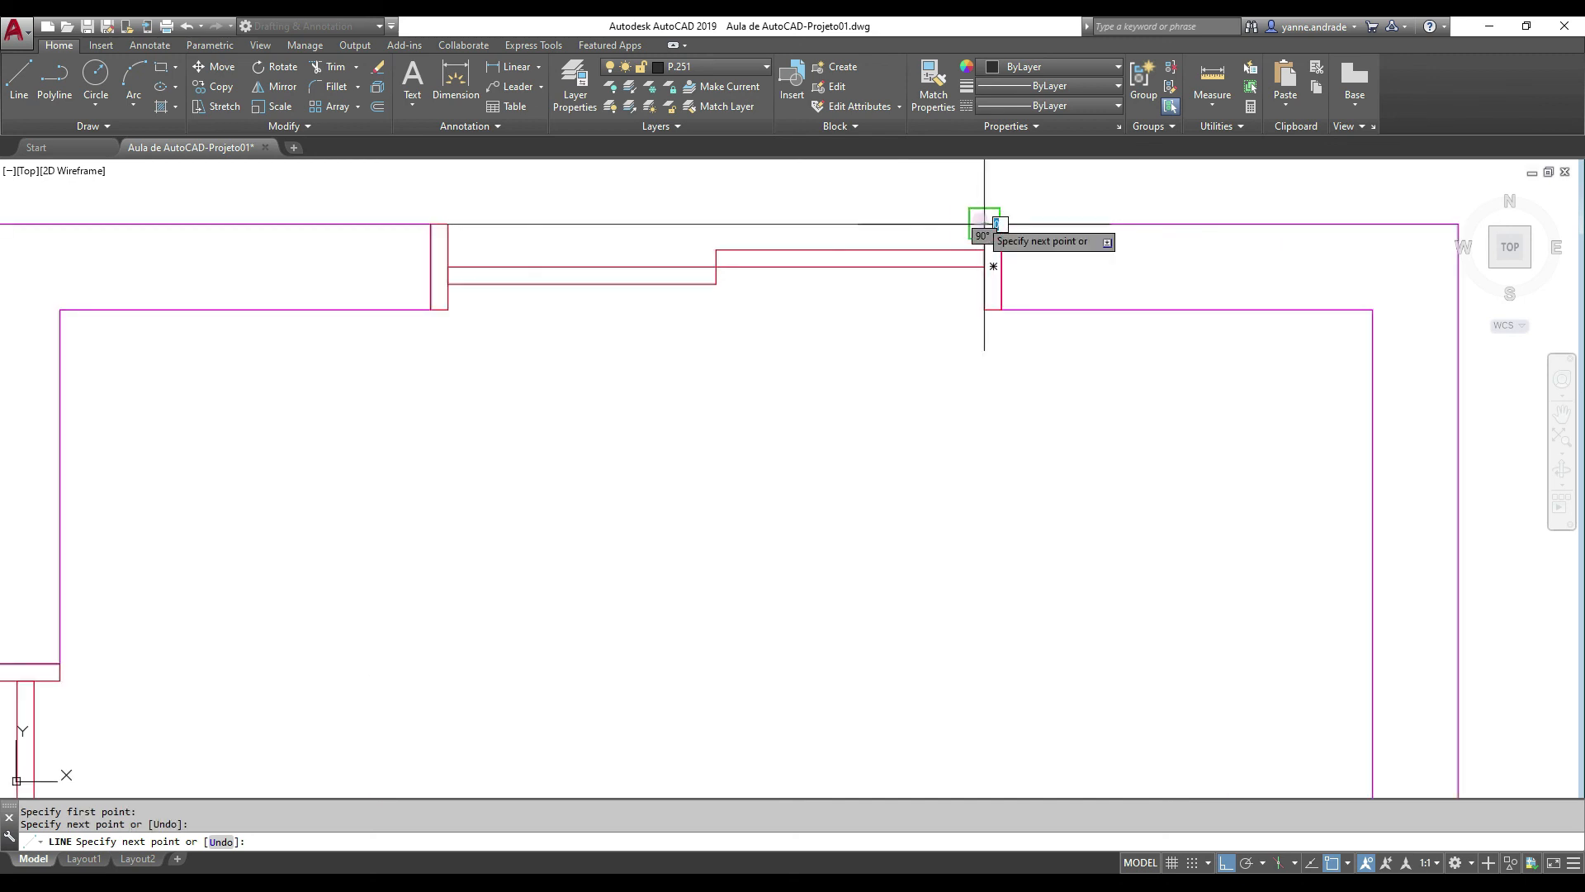
left_click(1039, 323)
key("Return")
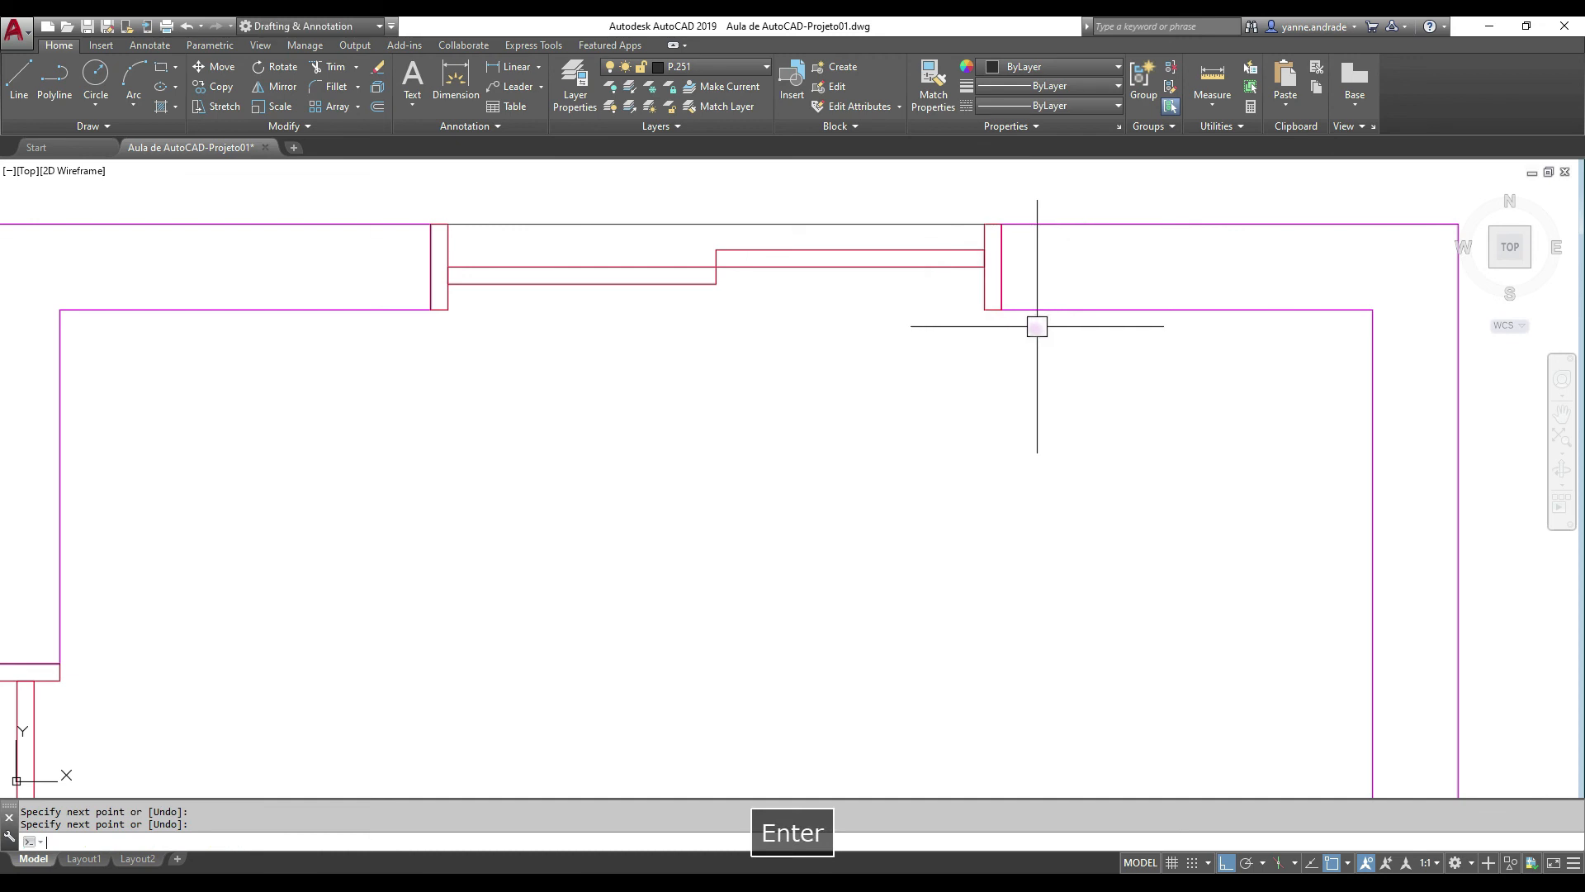
Turn off the Perpendicular, Extension, Insertion, Intersection, Quadrant, Node, Geometric Center and Center object snaps
left_click(1347, 862)
left_click(1371, 736)
left_click(1389, 697)
left_click(1389, 715)
left_click(1382, 679)
left_click(1377, 658)
left_click(1379, 638)
left_click(1379, 619)
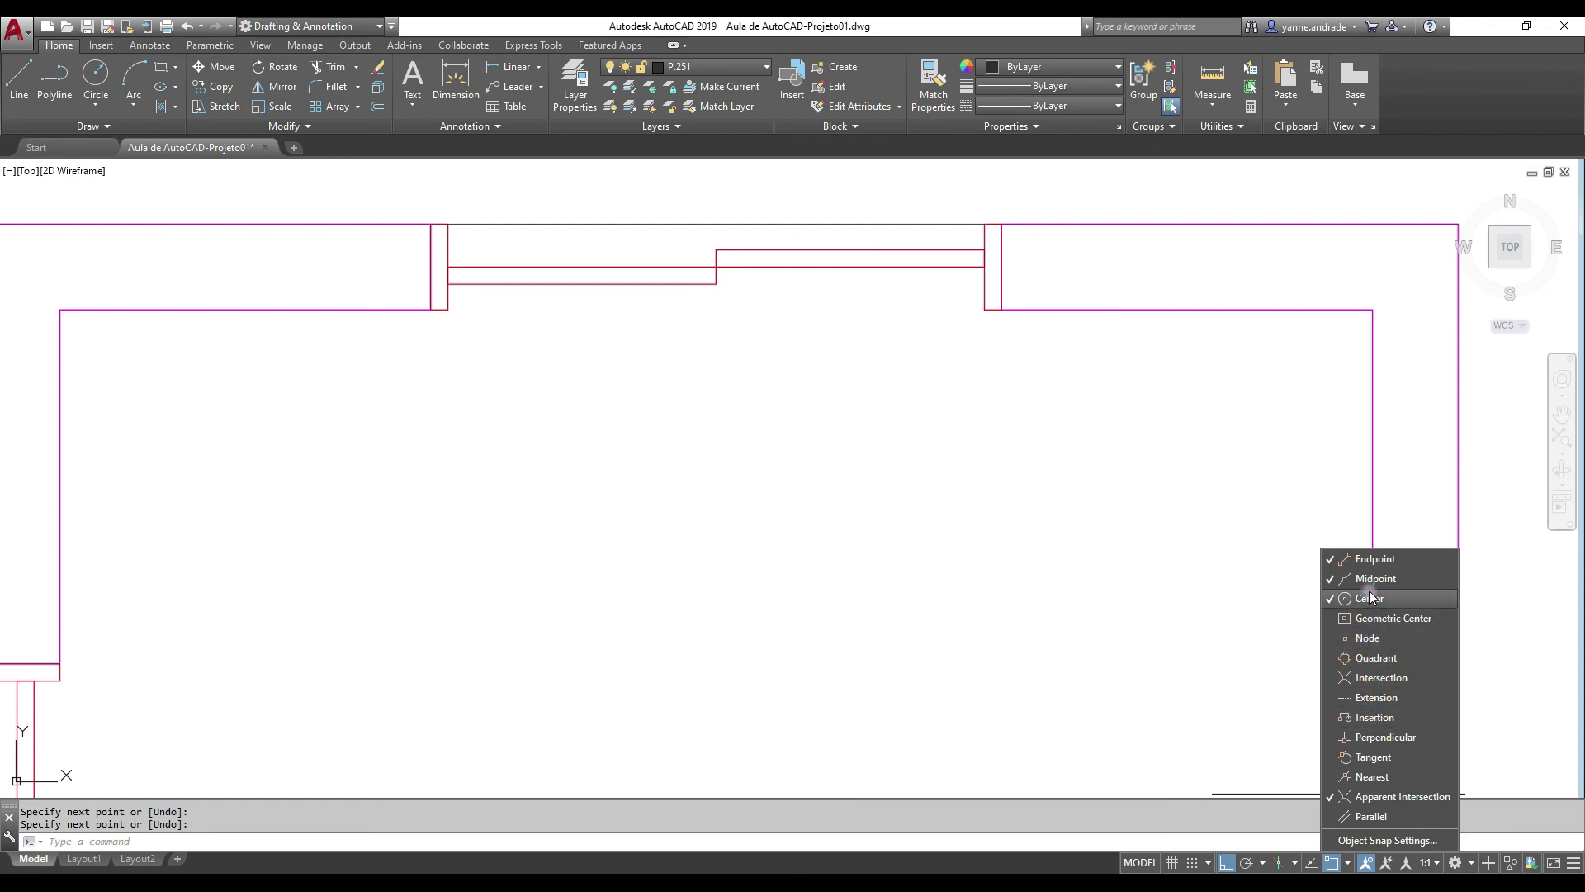
left_click(1368, 594)
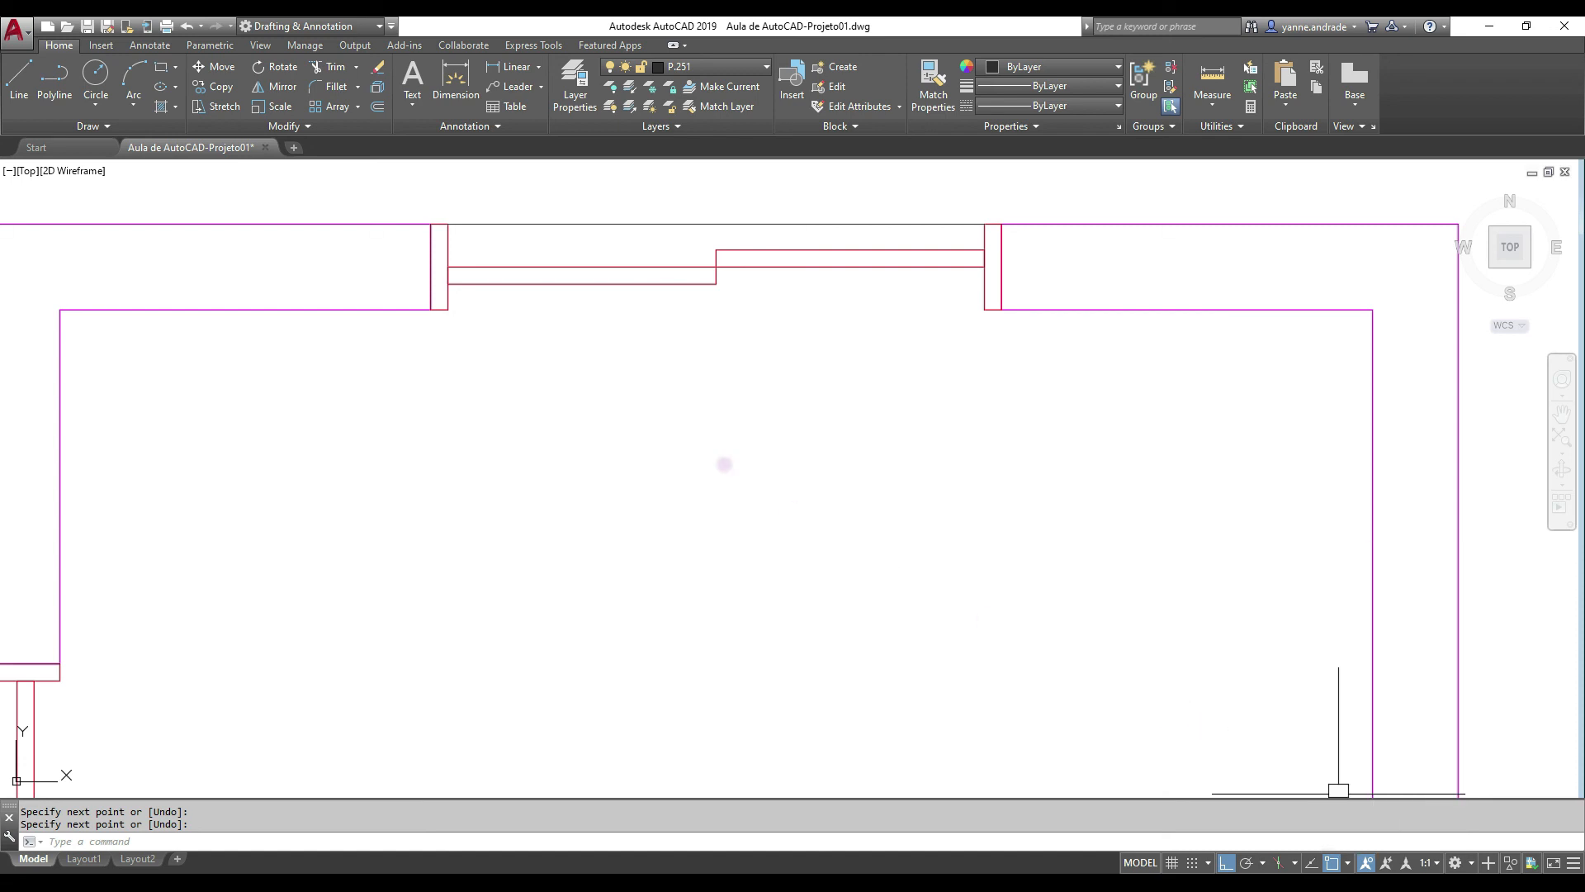
Draw a line between the frames' lower corners along the inner face of the top wall opening
left_click(18, 78)
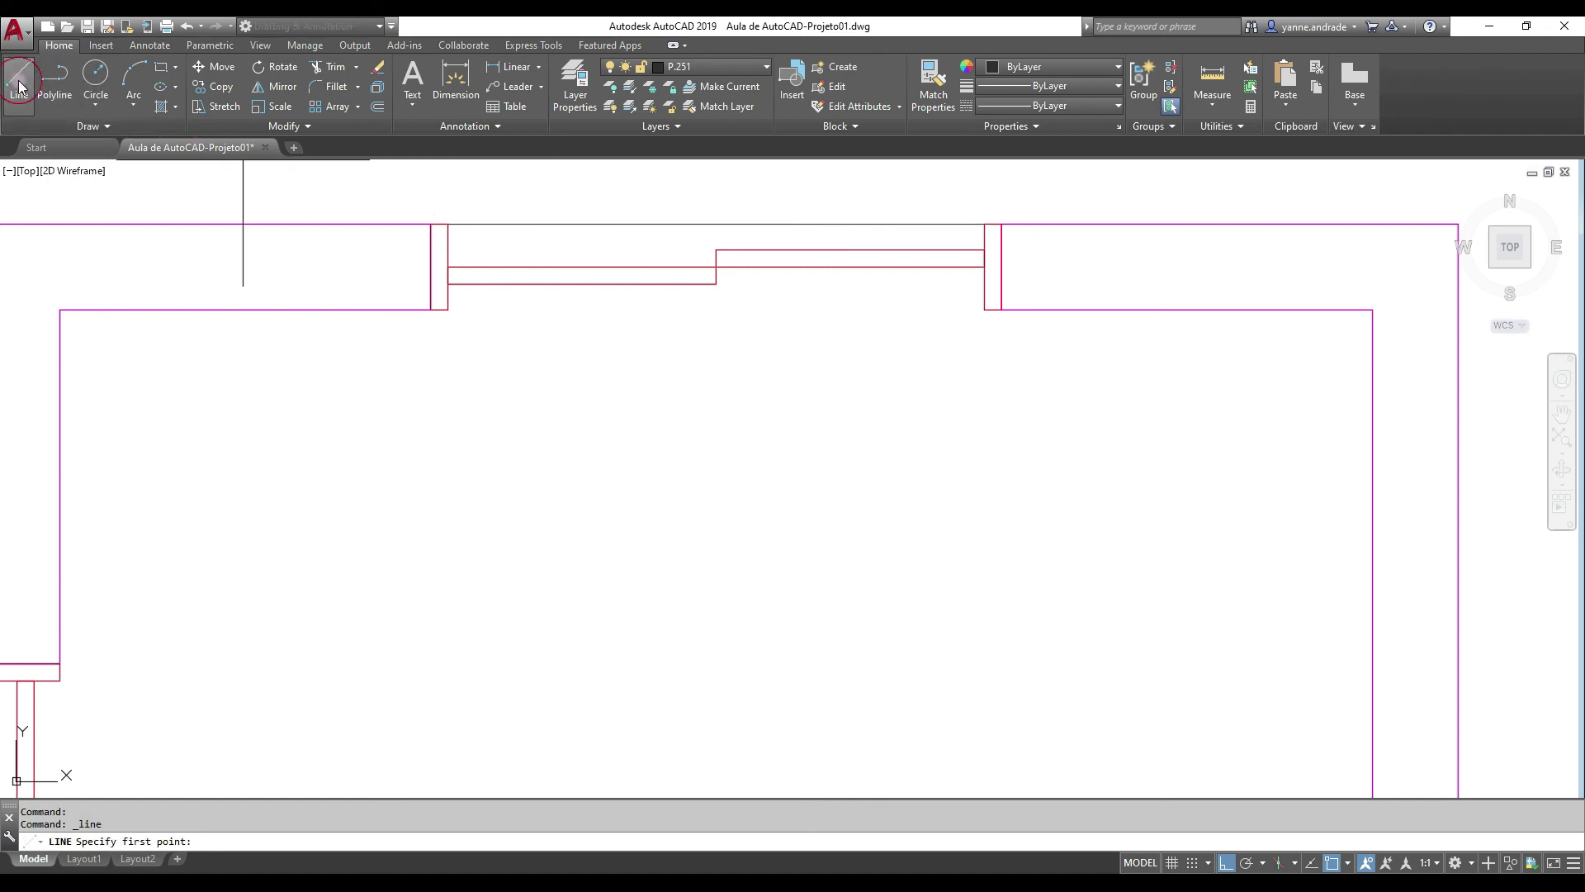
left_click(447, 308)
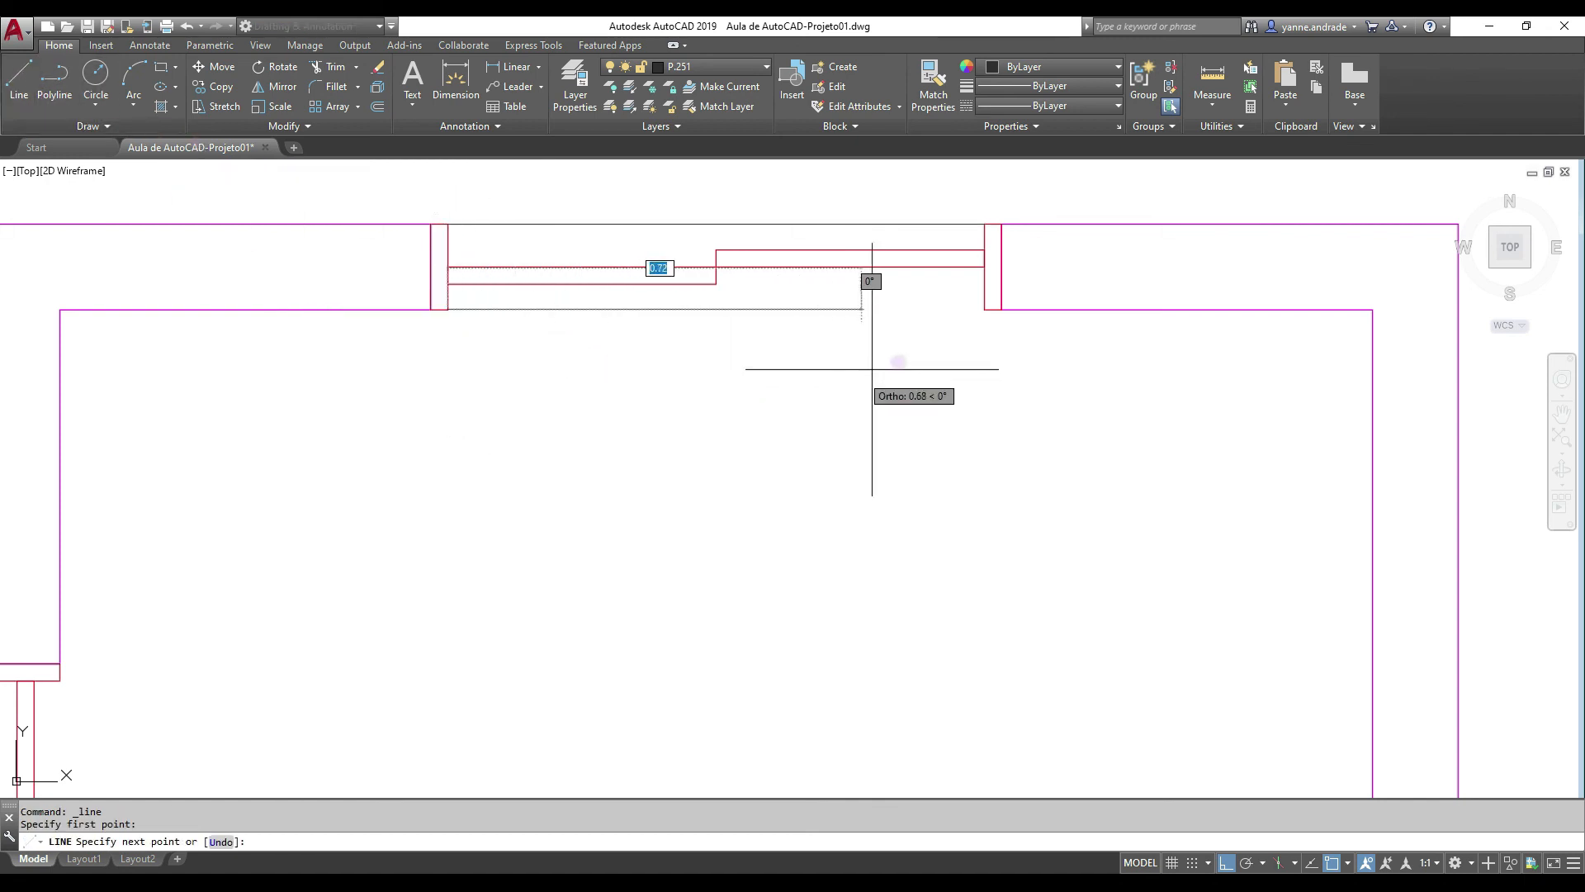
left_click(984, 308)
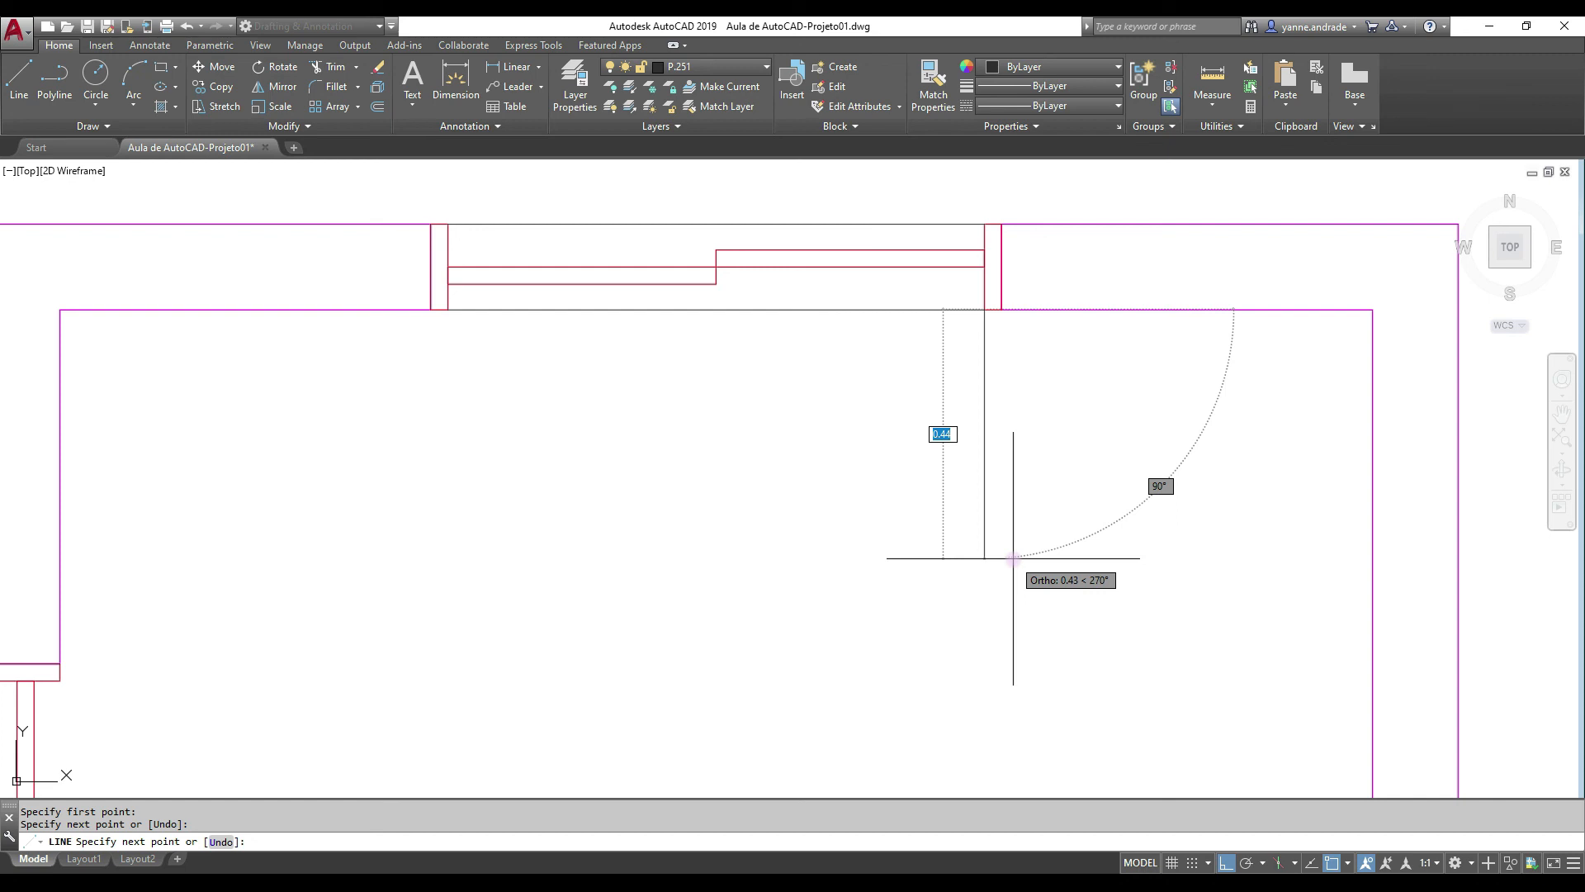
key("Escape")
Draw a line between the window frames along the outer face of the left wall opening
middle_click_drag(425, 567, 726, 403)
scroll(726, 402, "down", 2)
middle_click_drag(559, 500, 595, 339)
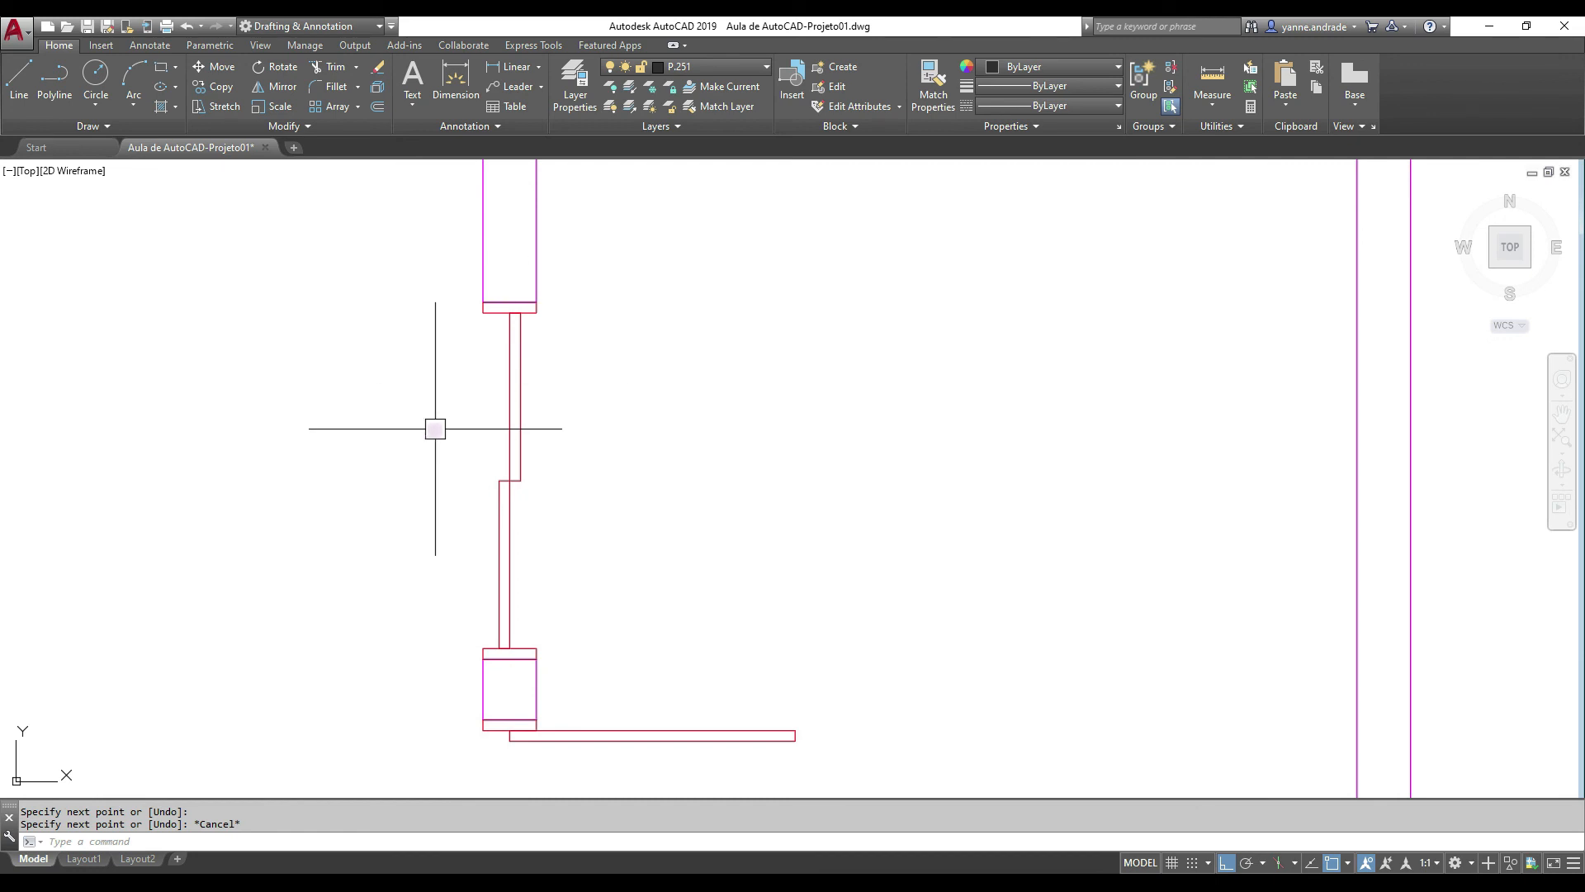
type("L")
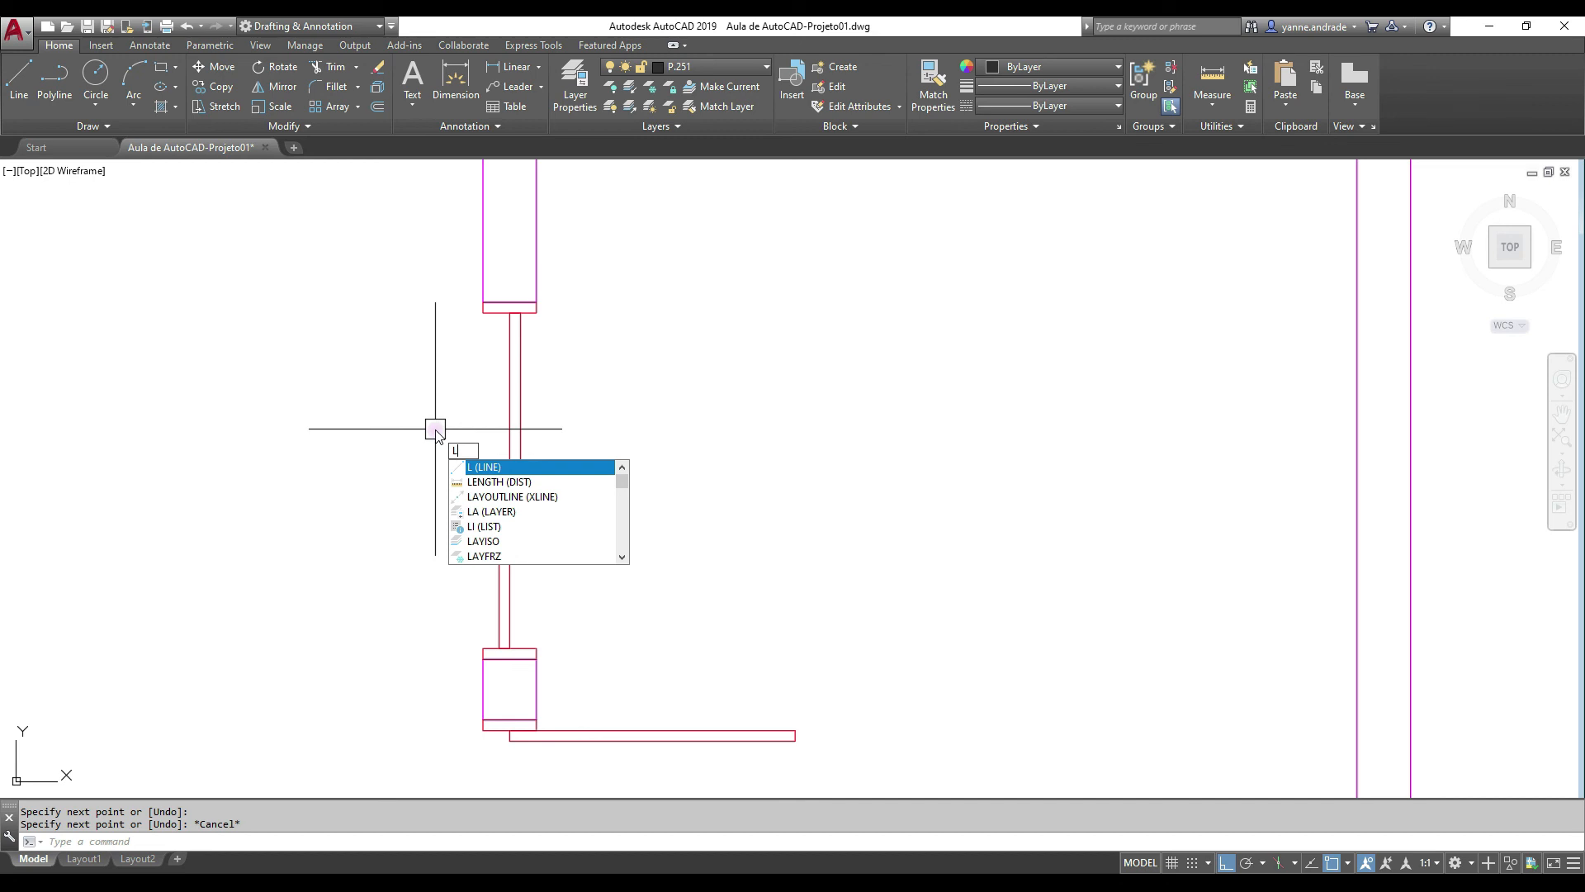
key("Return")
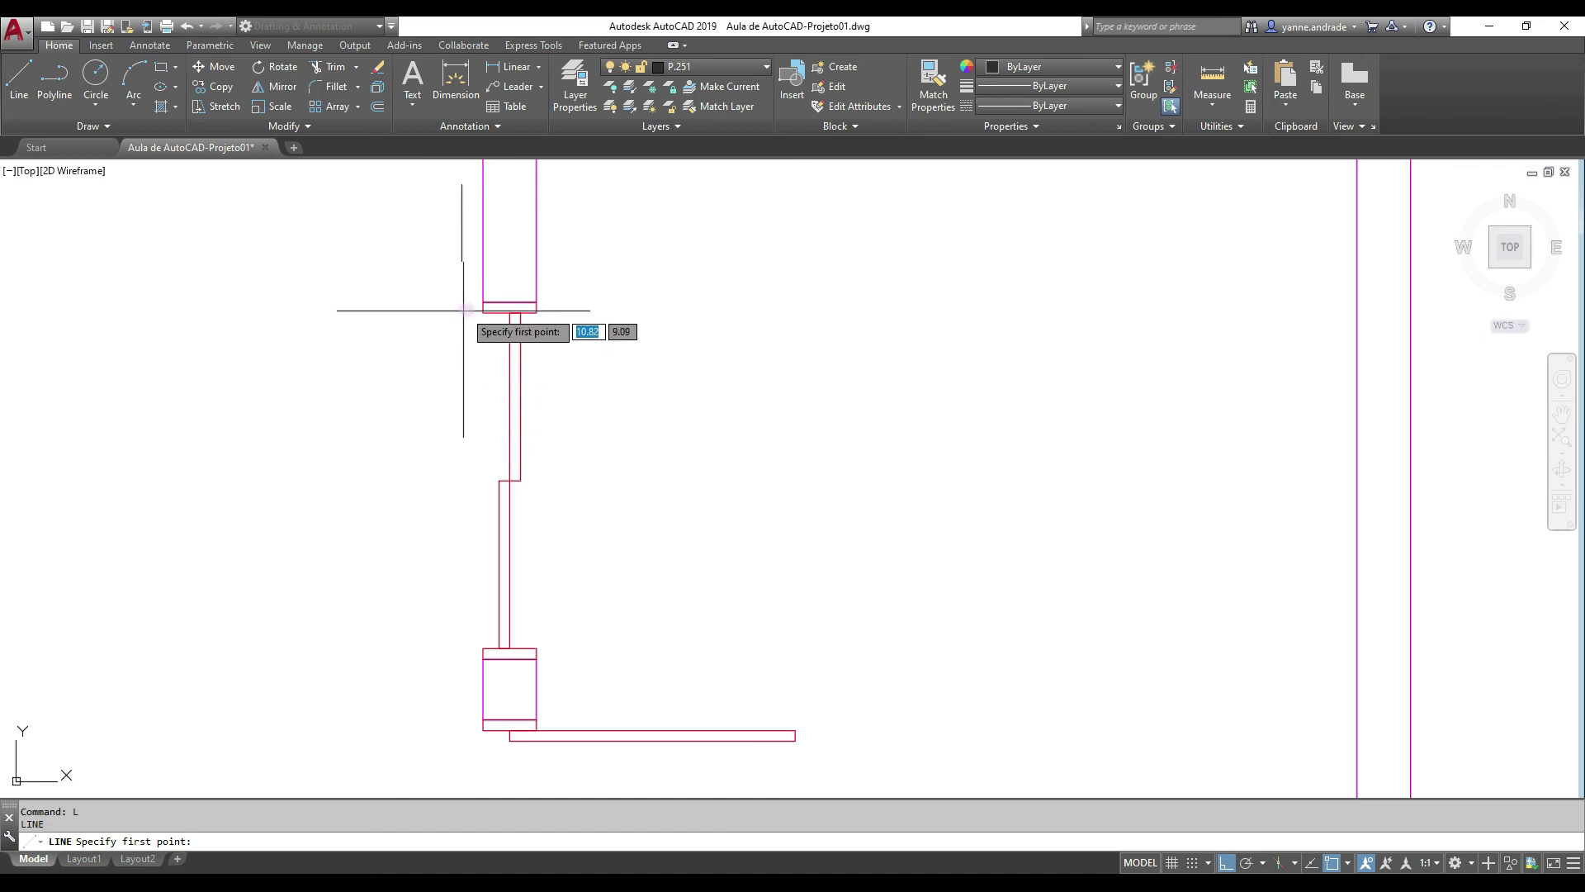
left_click(483, 312)
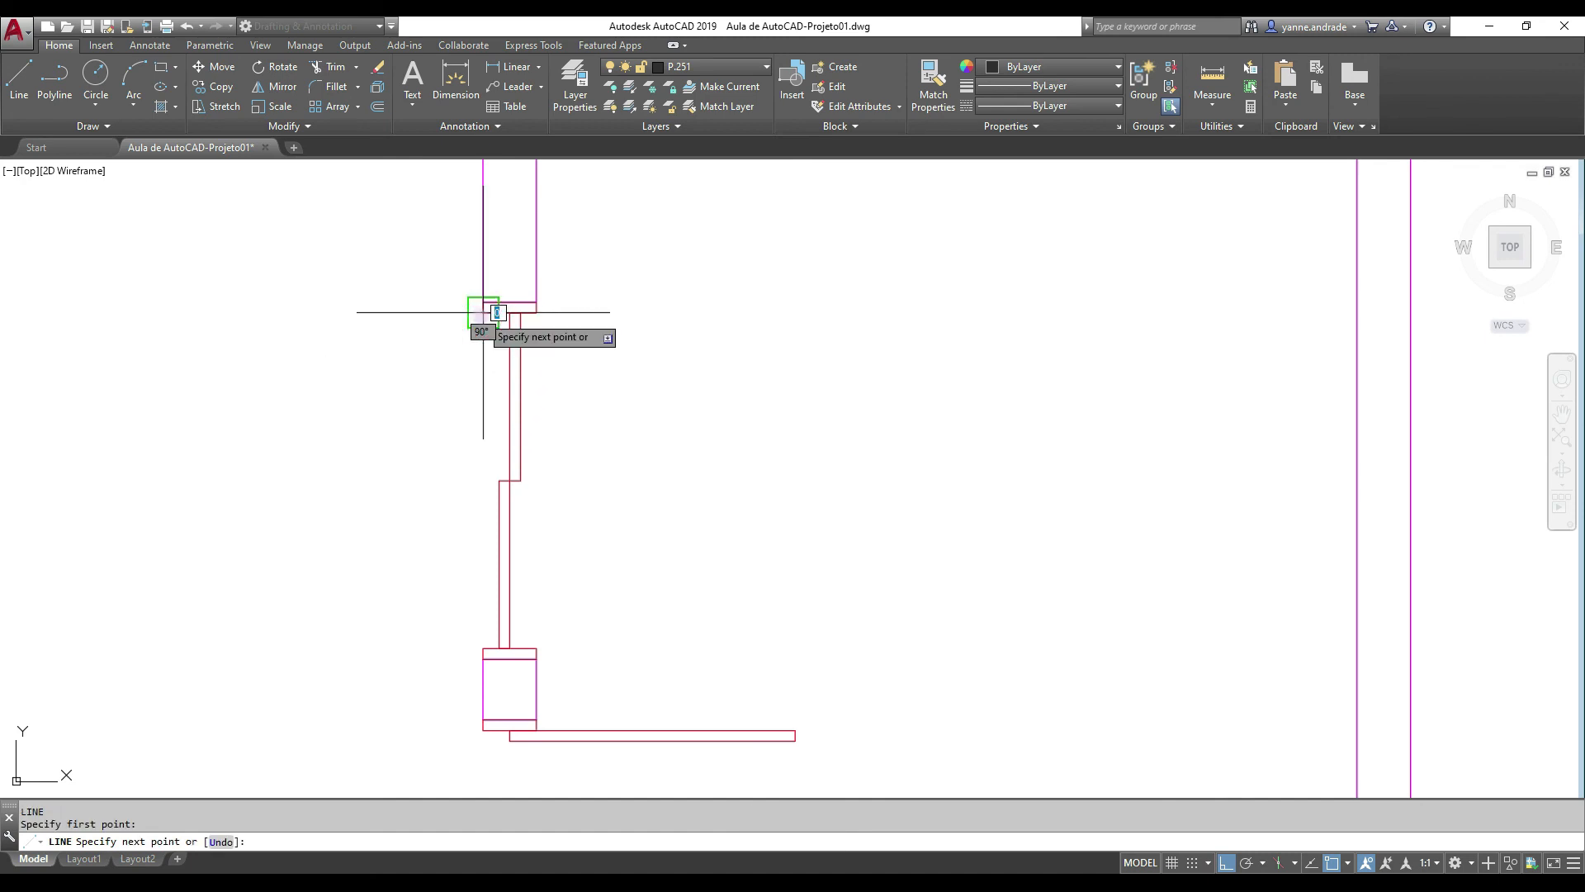
left_click(483, 648)
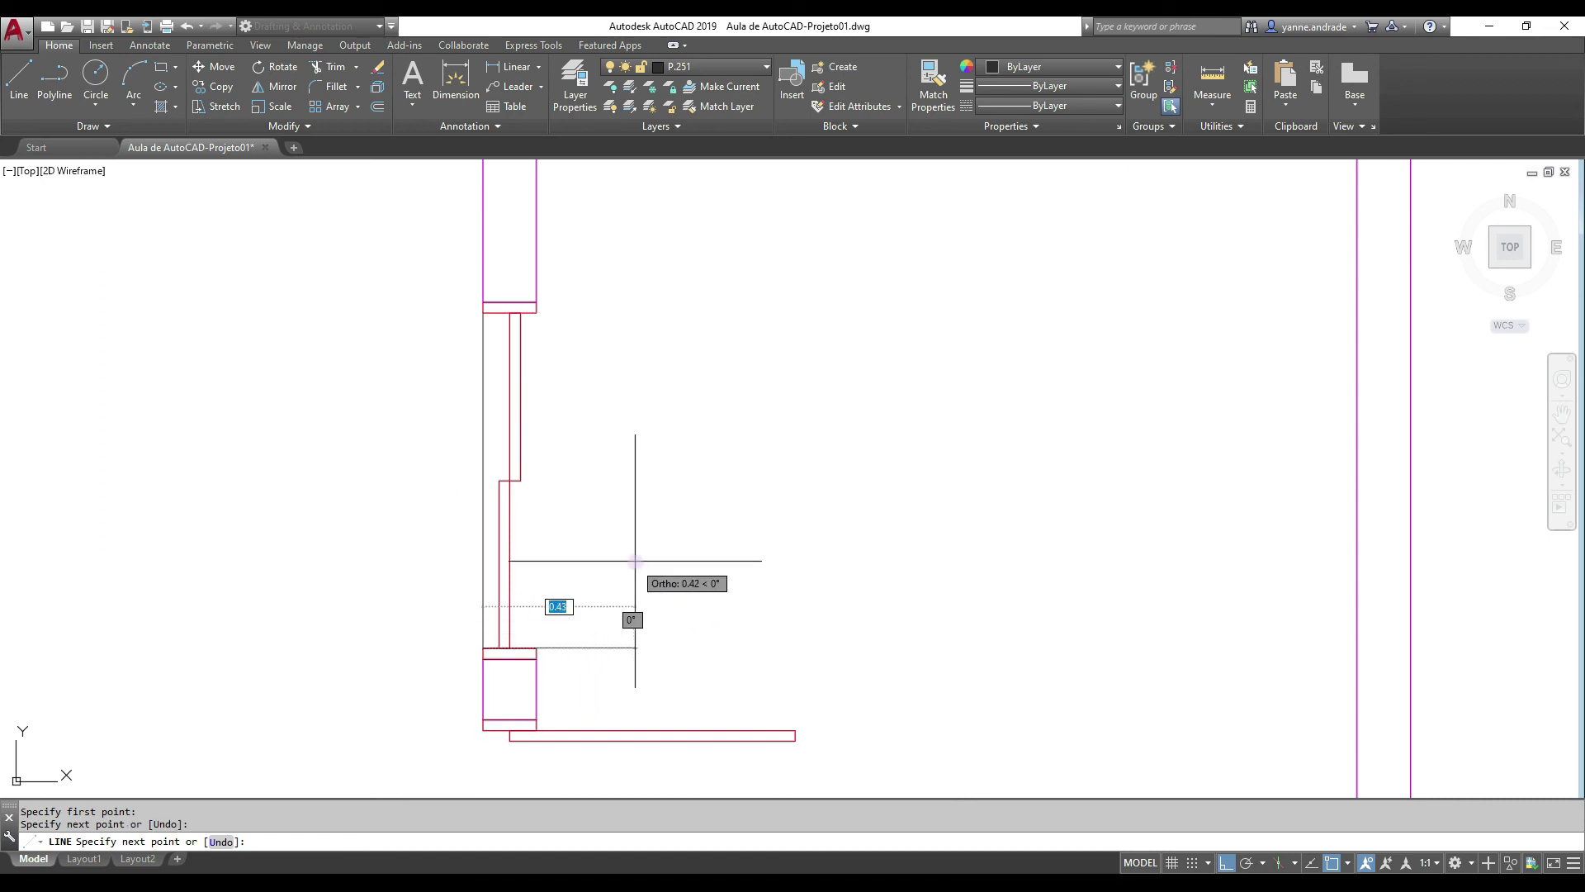
key("Escape")
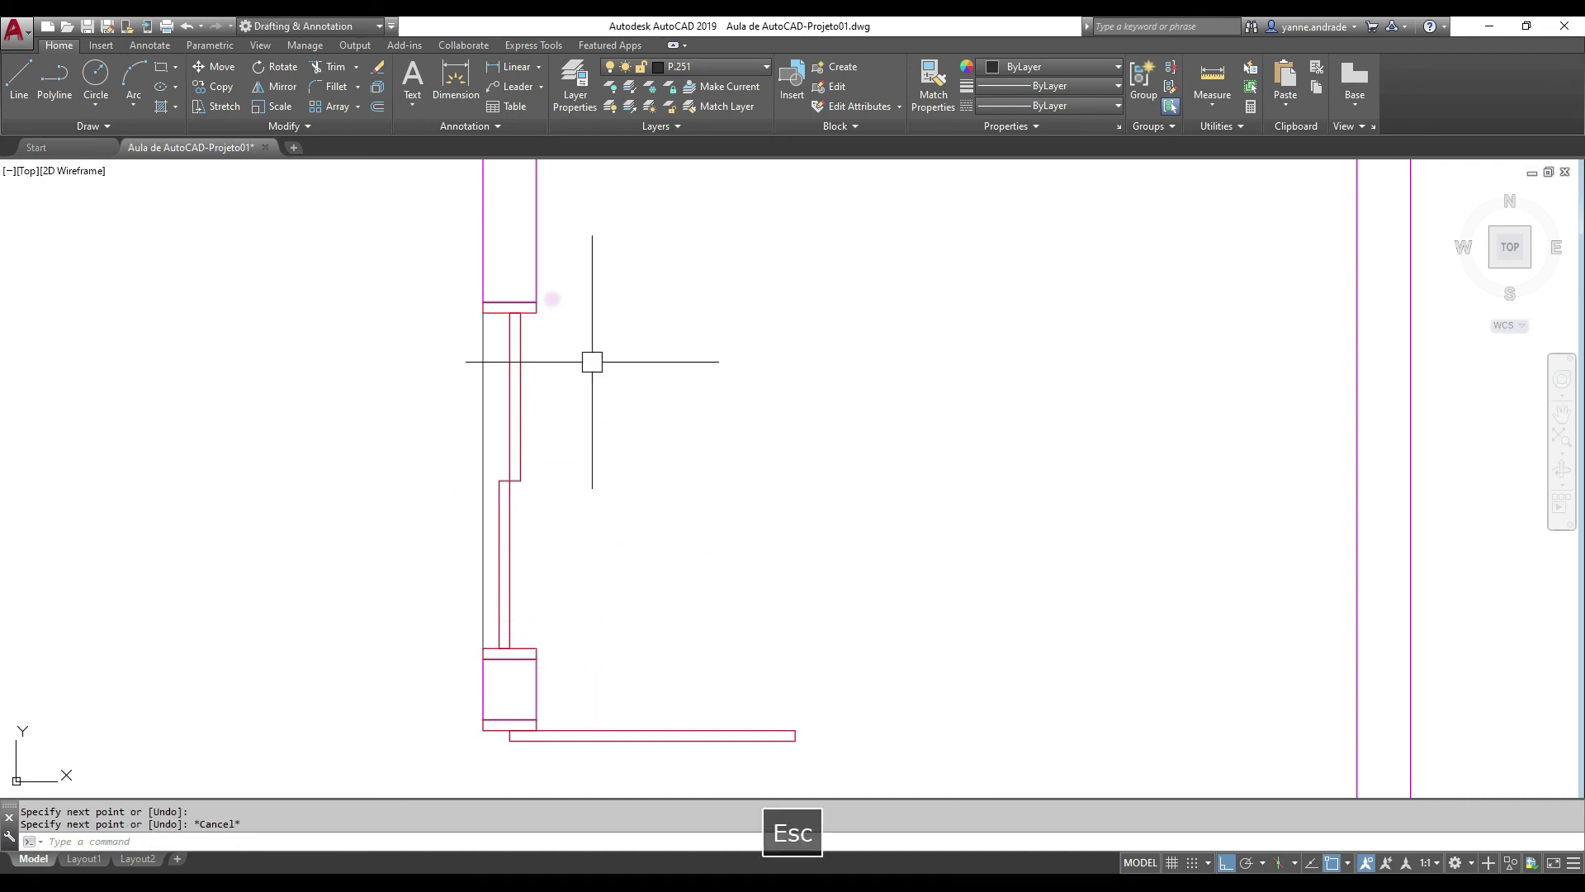
Draw a line between the window frames along the inner face of the left wall opening
type("L")
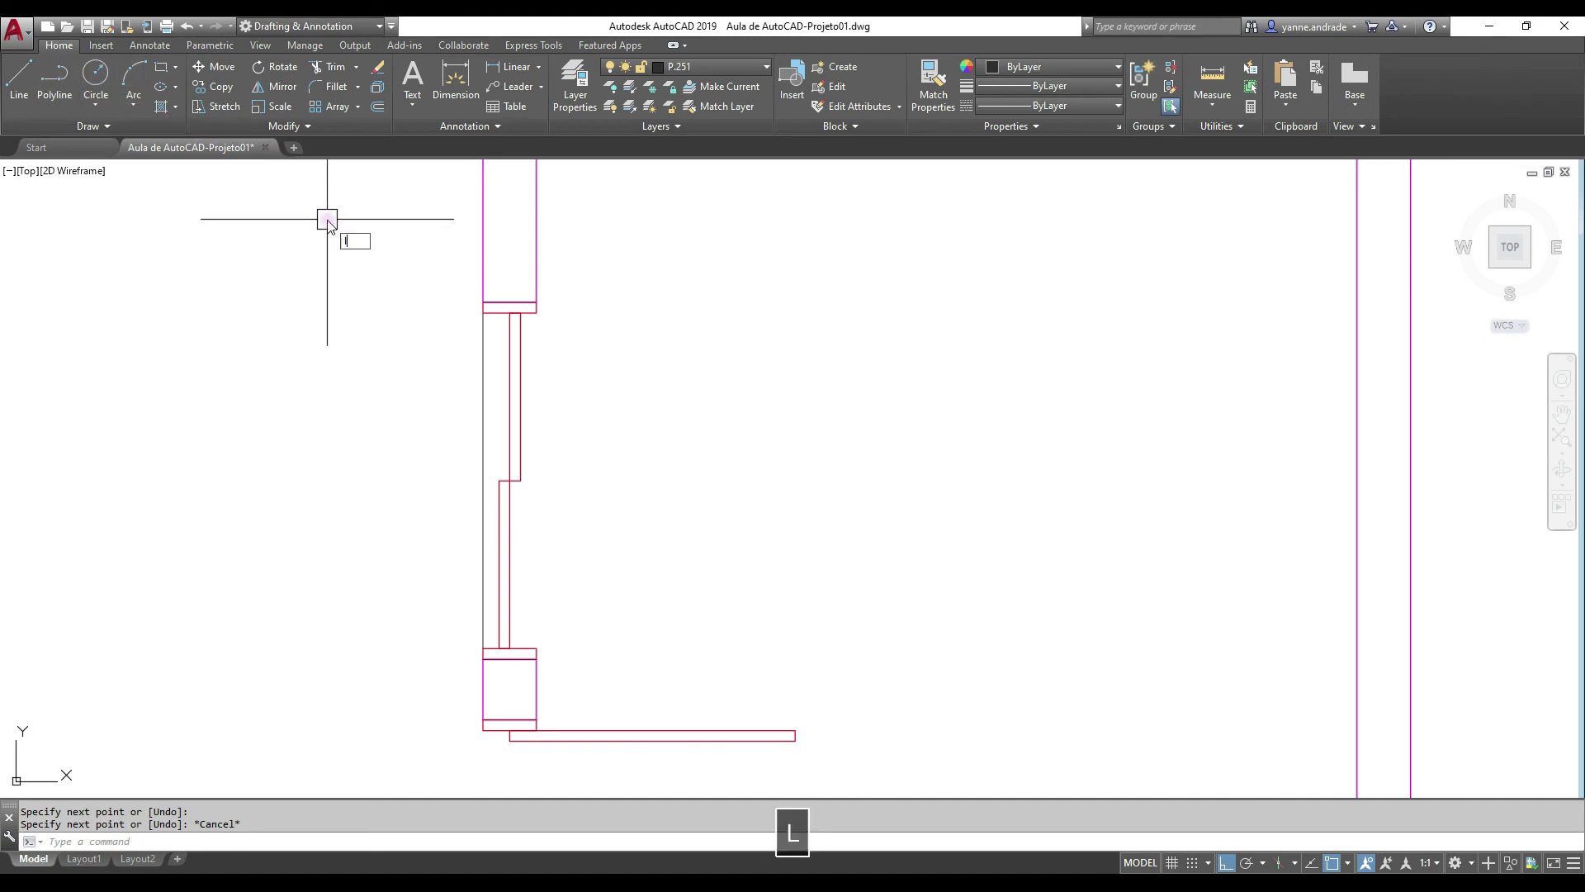
key("Return")
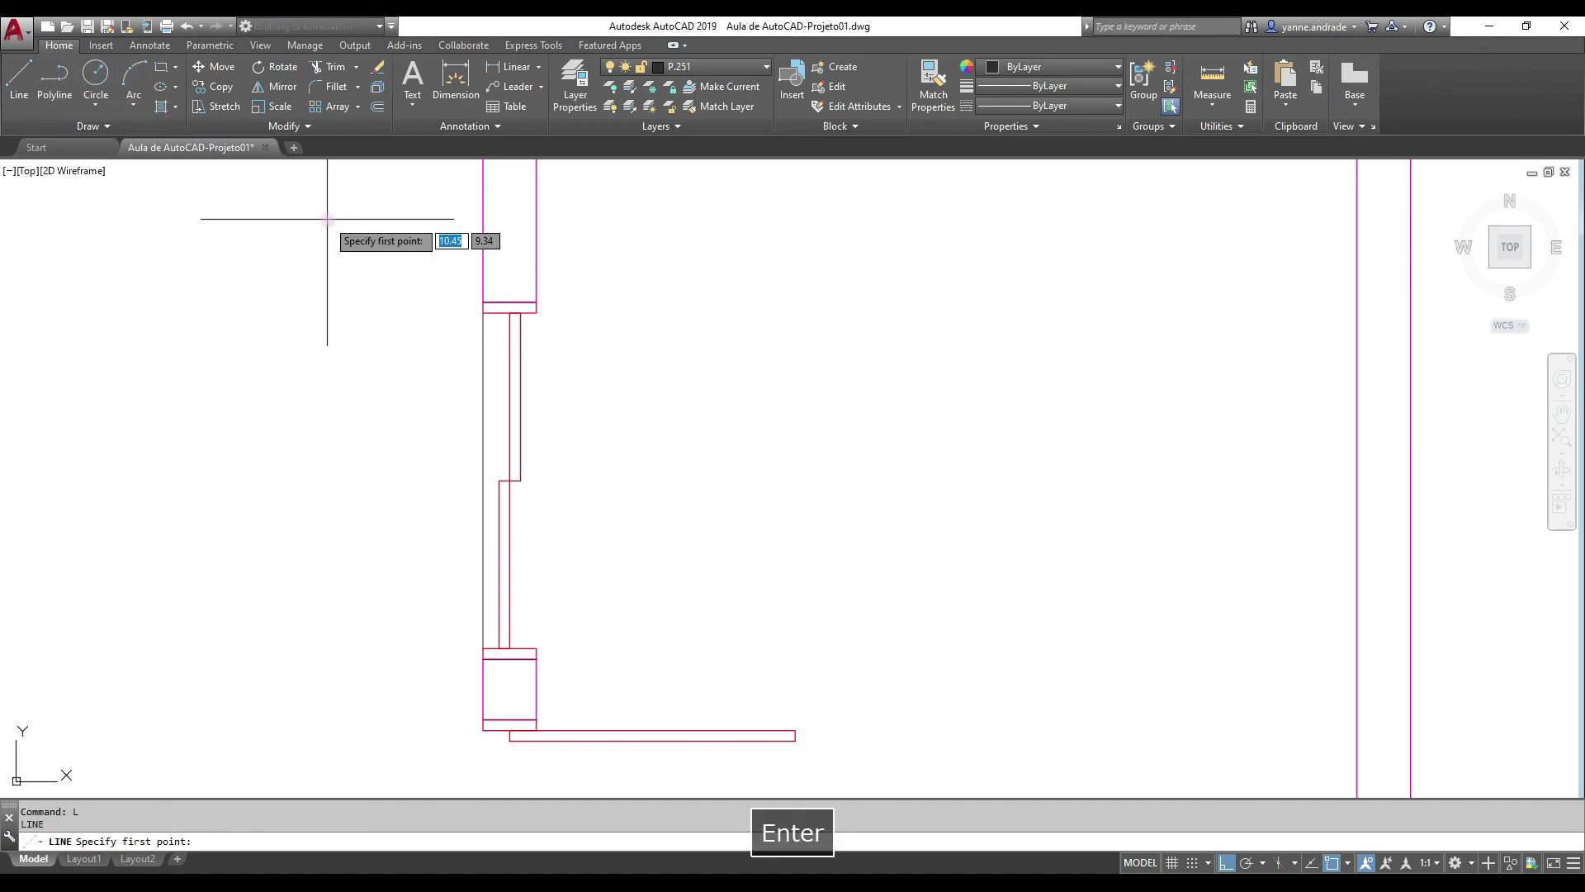
left_click(536, 312)
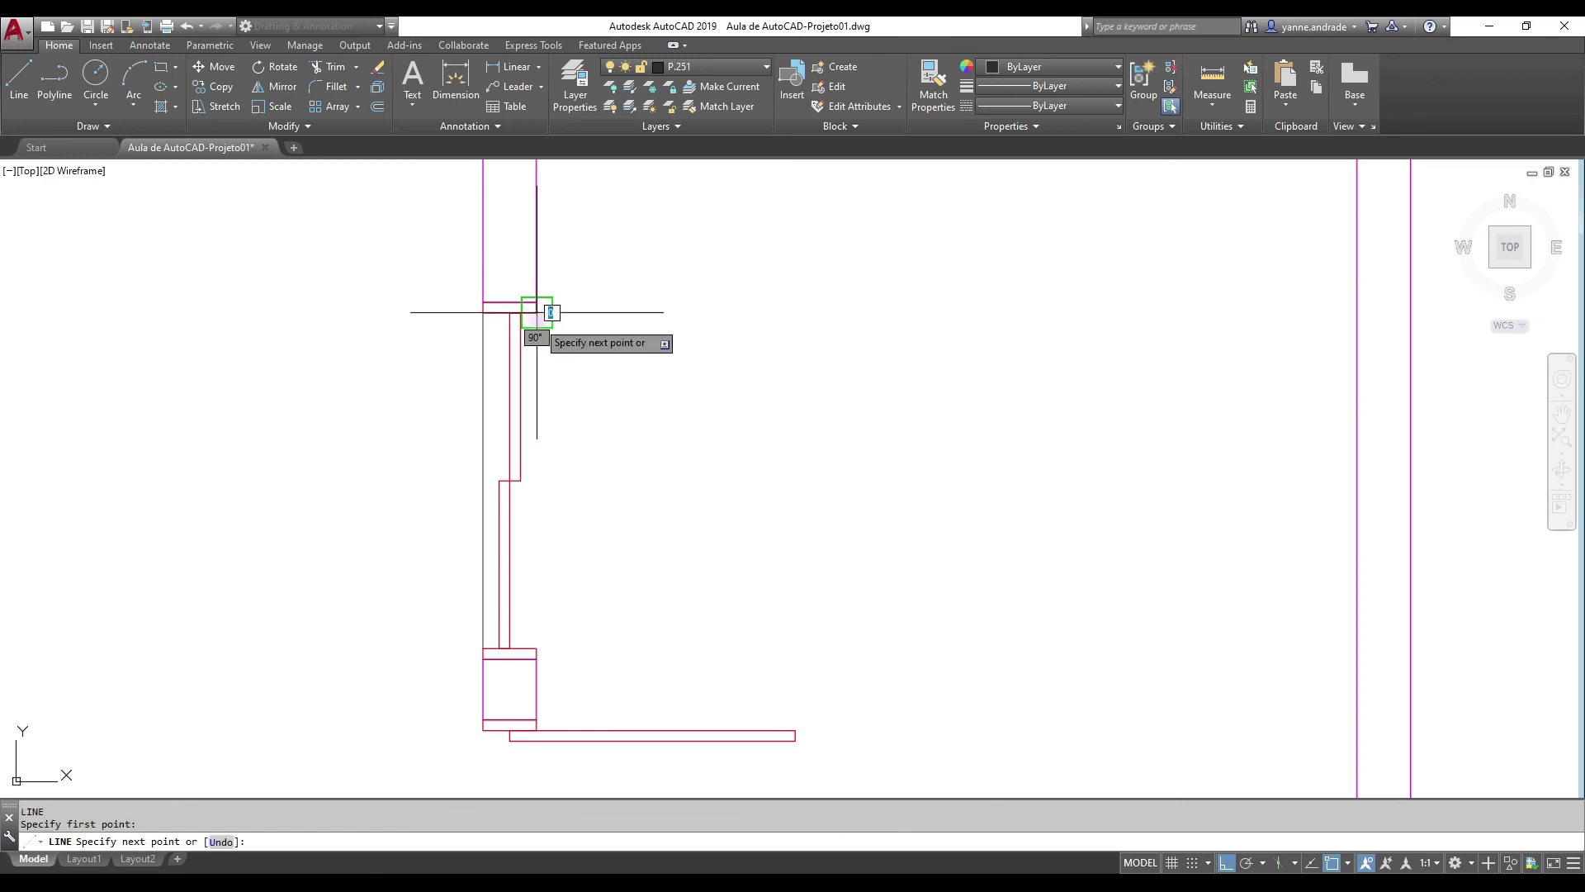
left_click(536, 648)
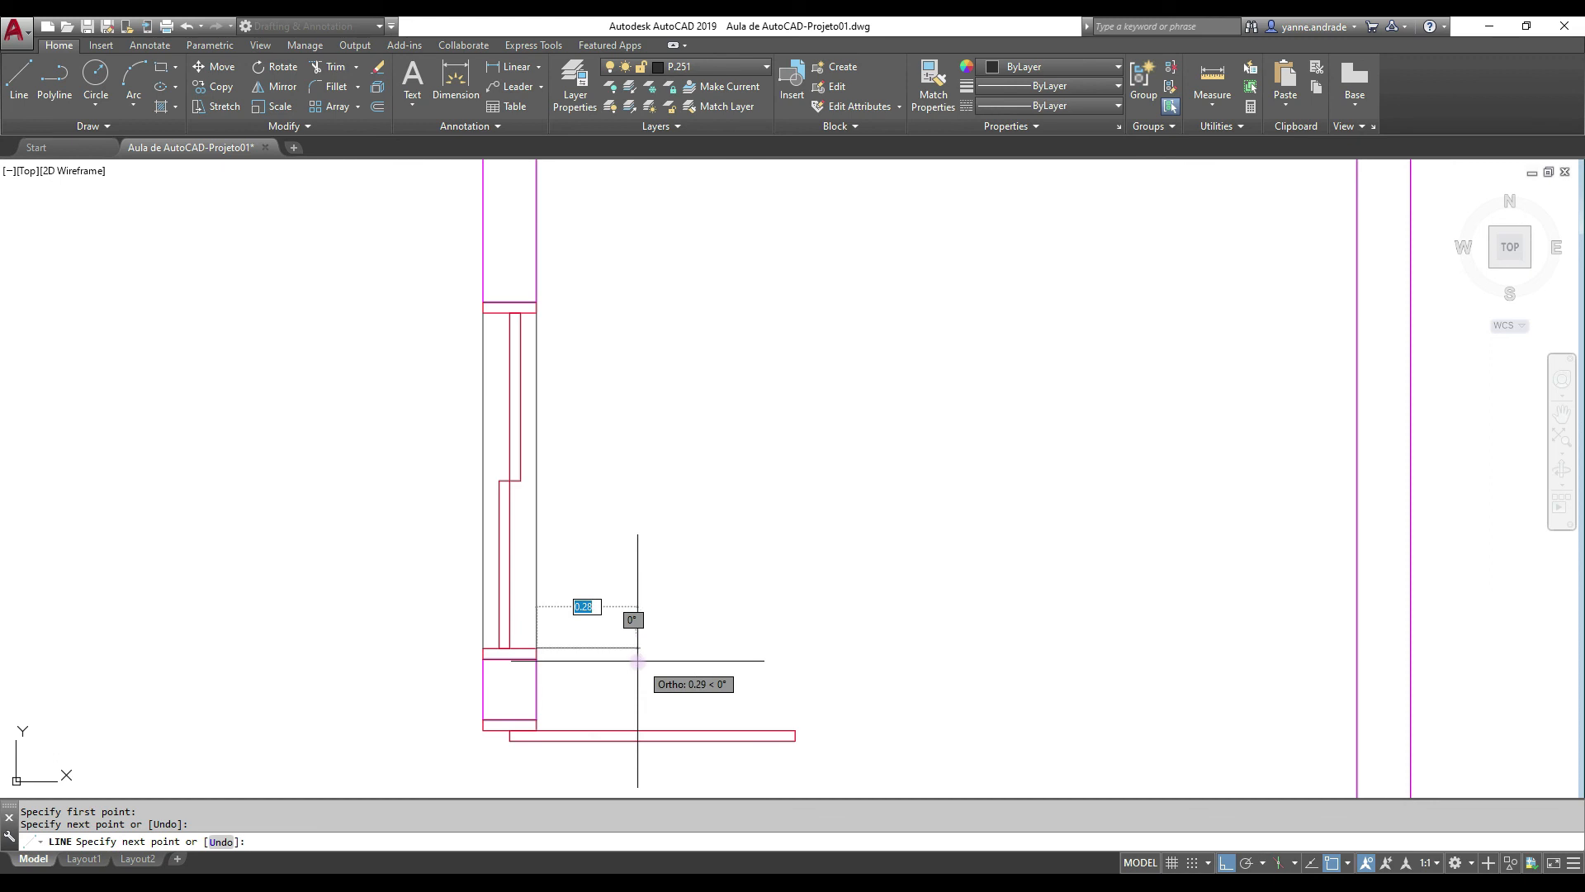
key("Escape")
Save the drawing with the whole floor plan in view
scroll(665, 512, "down", 5)
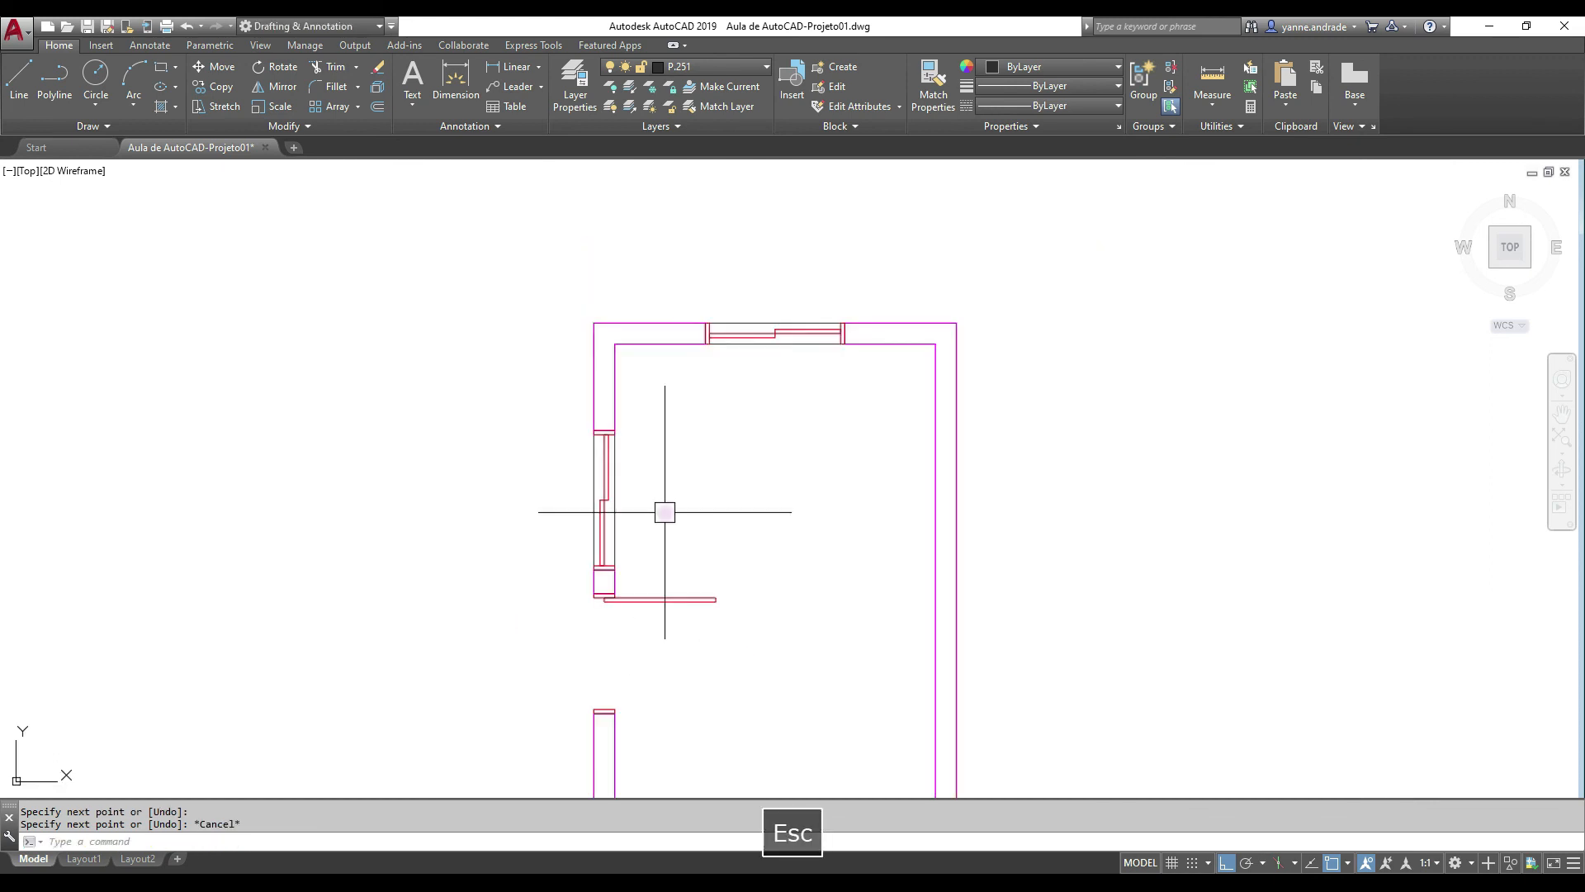
middle_click_drag(704, 573, 761, 392)
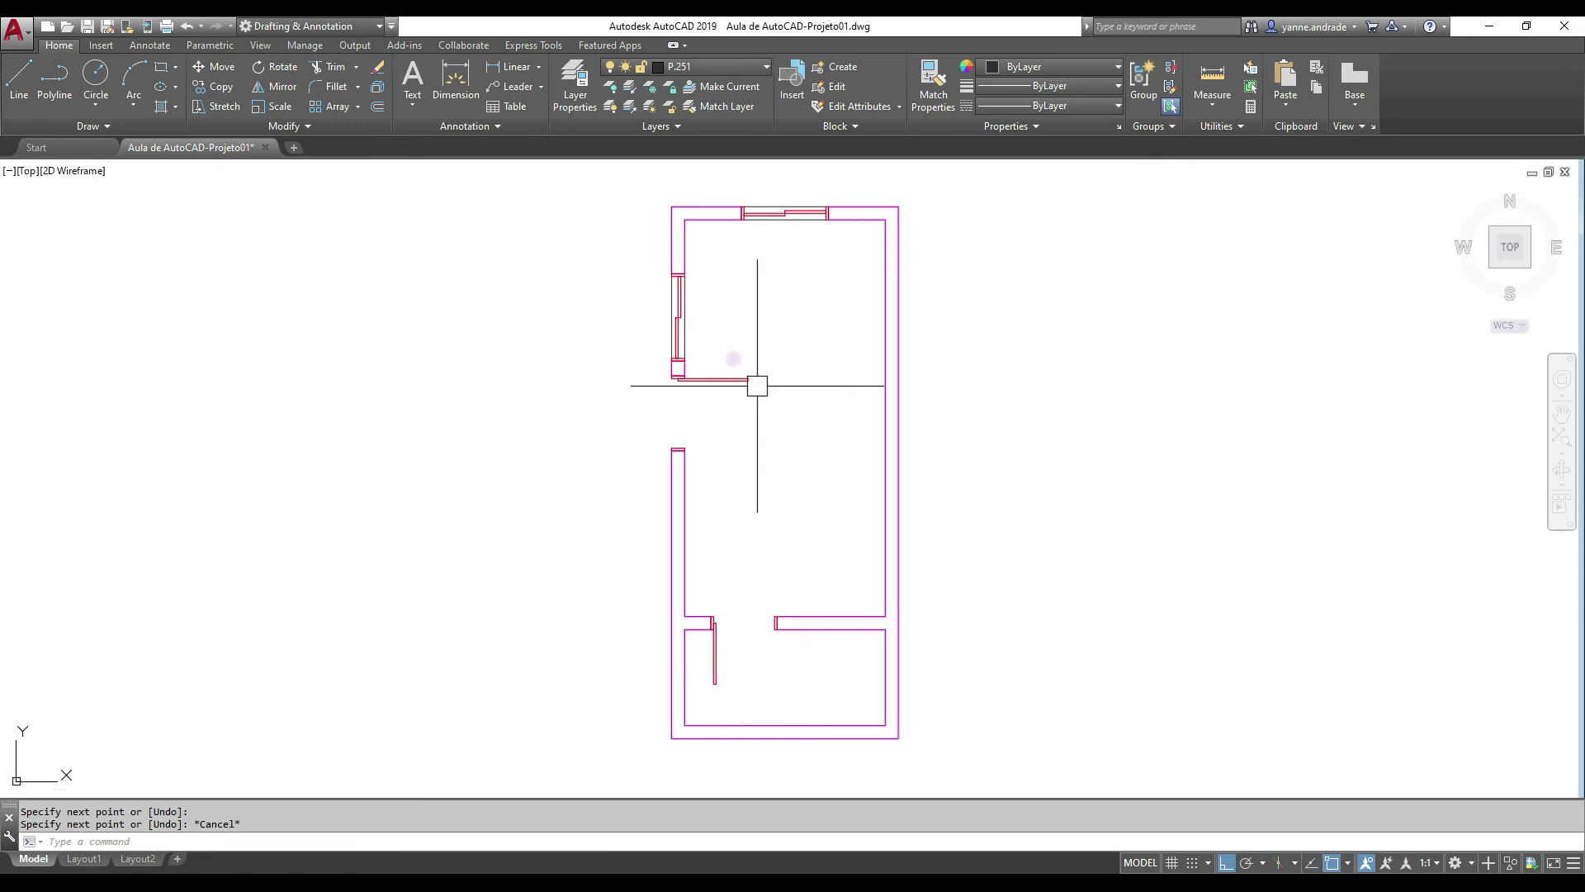
left_click(87, 26)
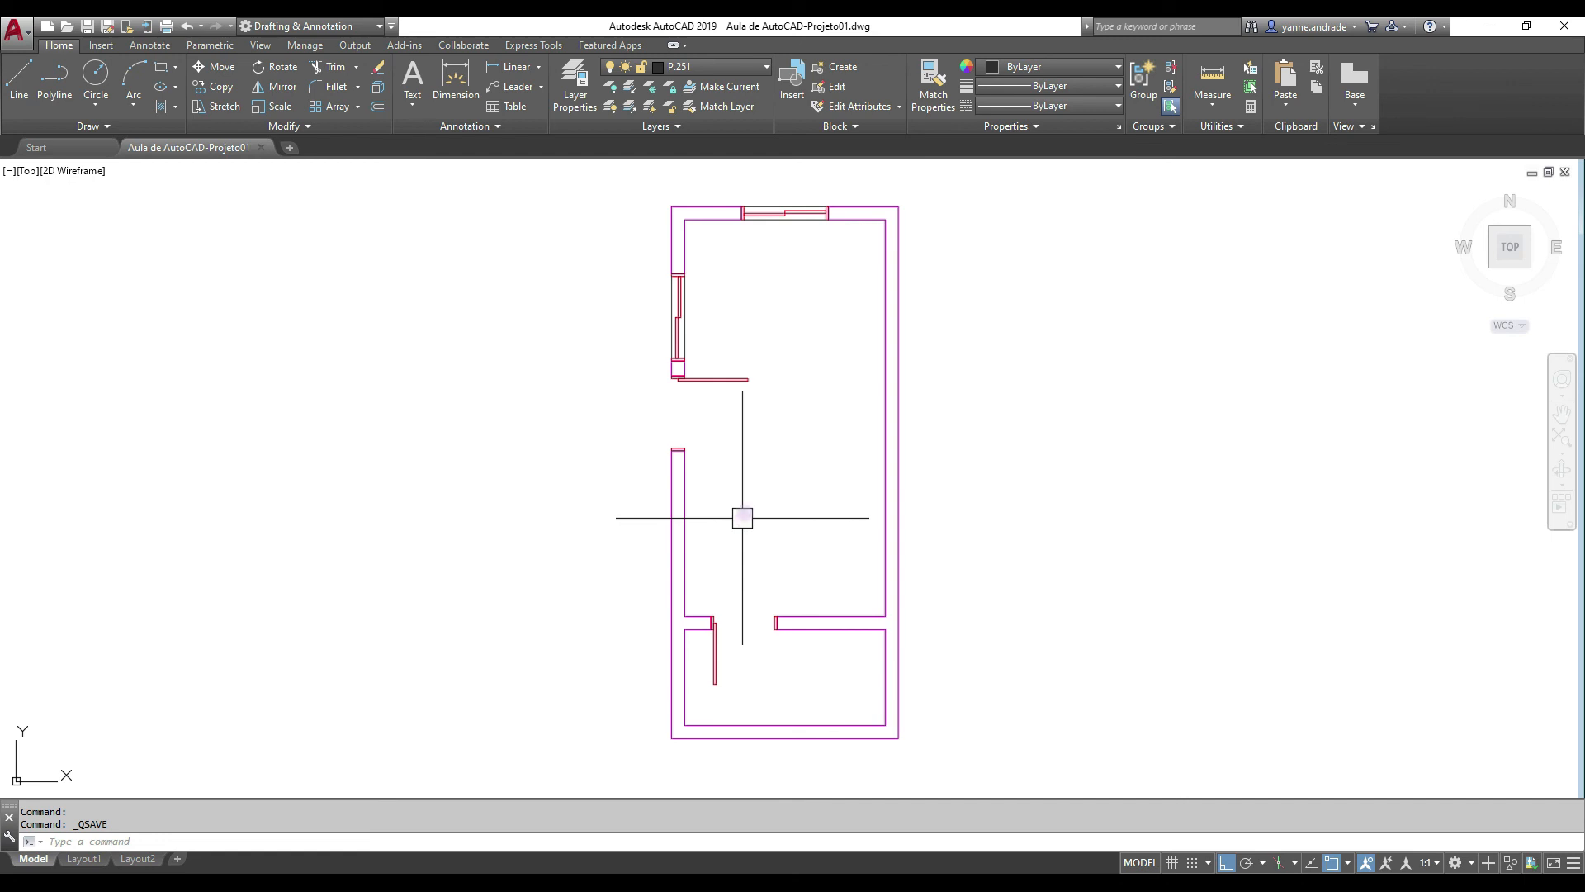
middle_click_drag(764, 478, 761, 489)
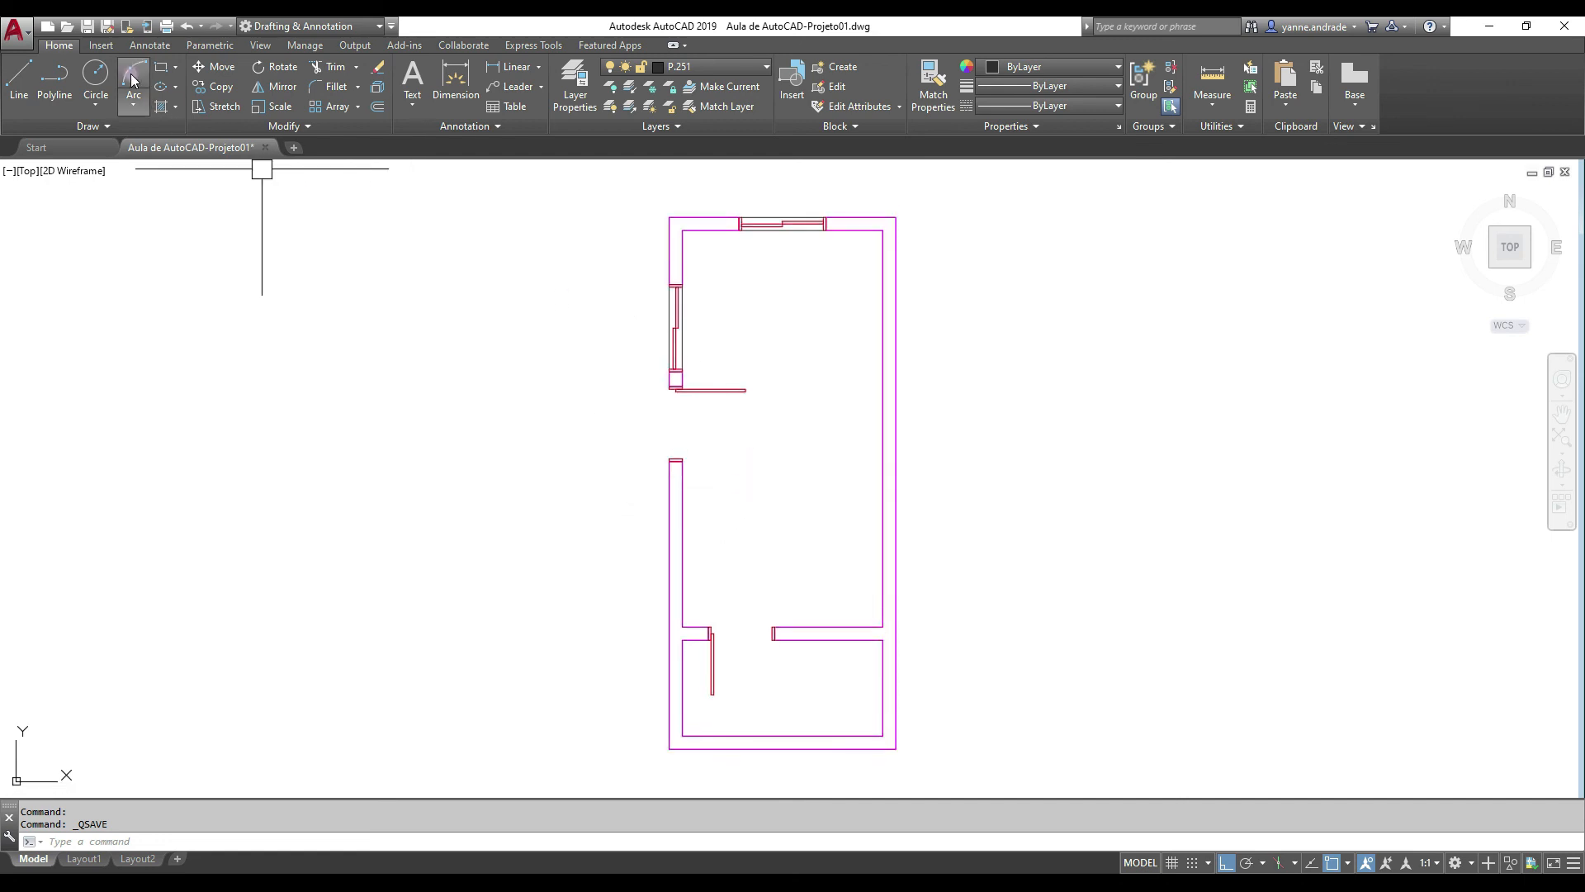
left_click(87, 26)
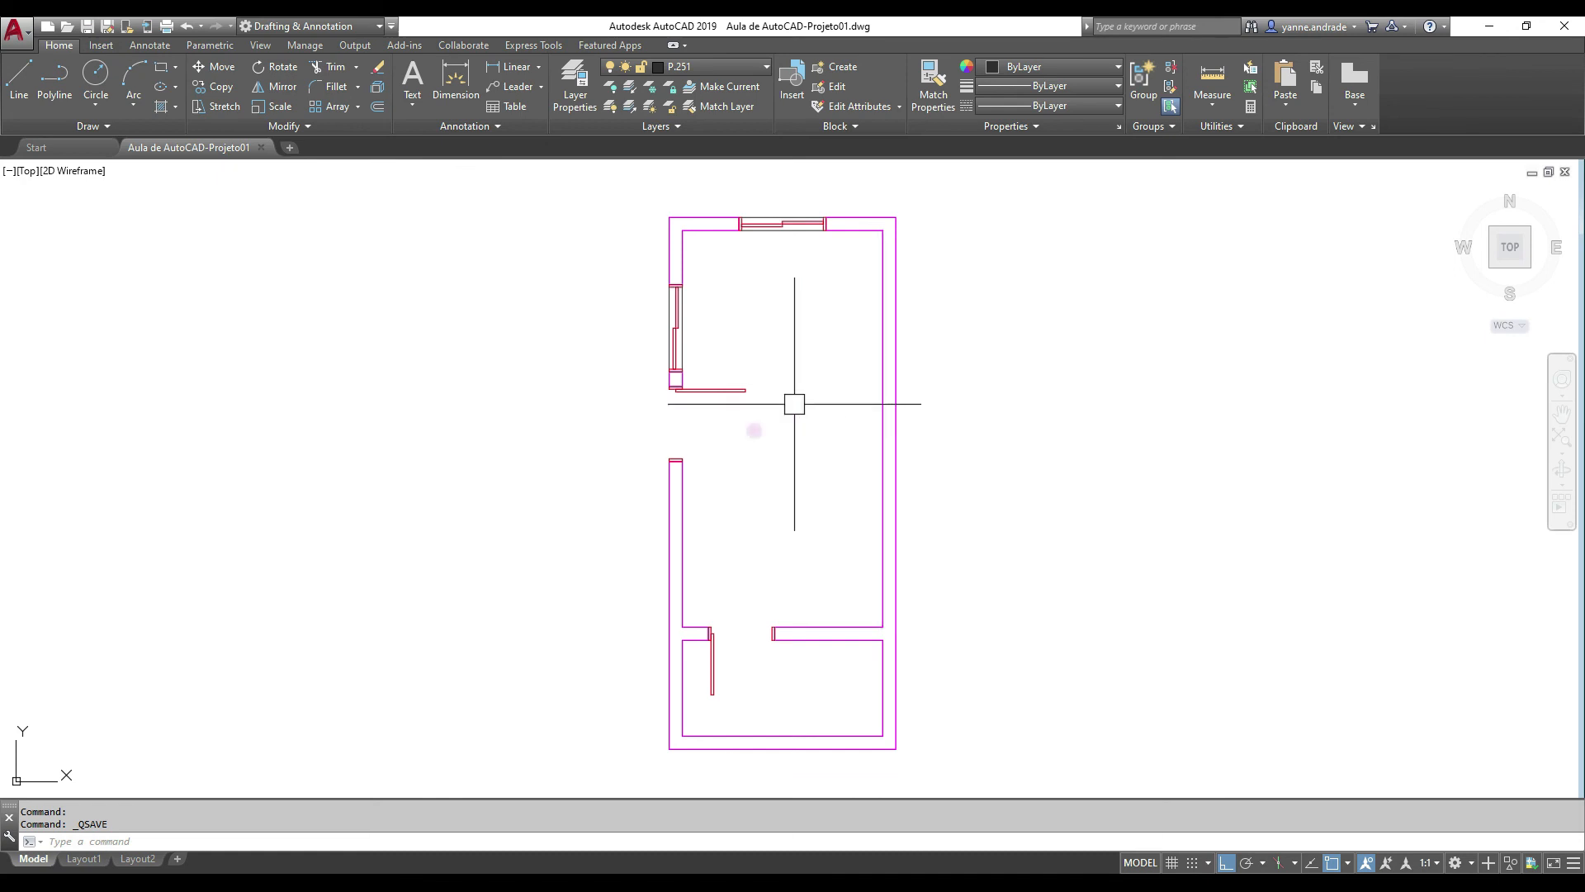